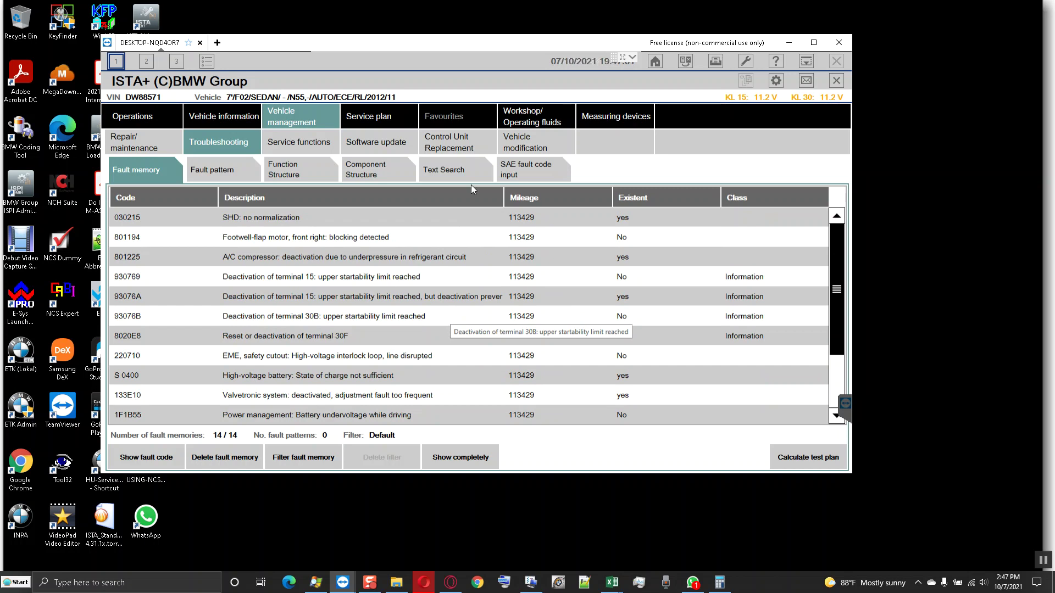
# - Print the fault memory list using Print from default printer
pyautogui.click(714, 64)
pyautogui.click(431, 250)
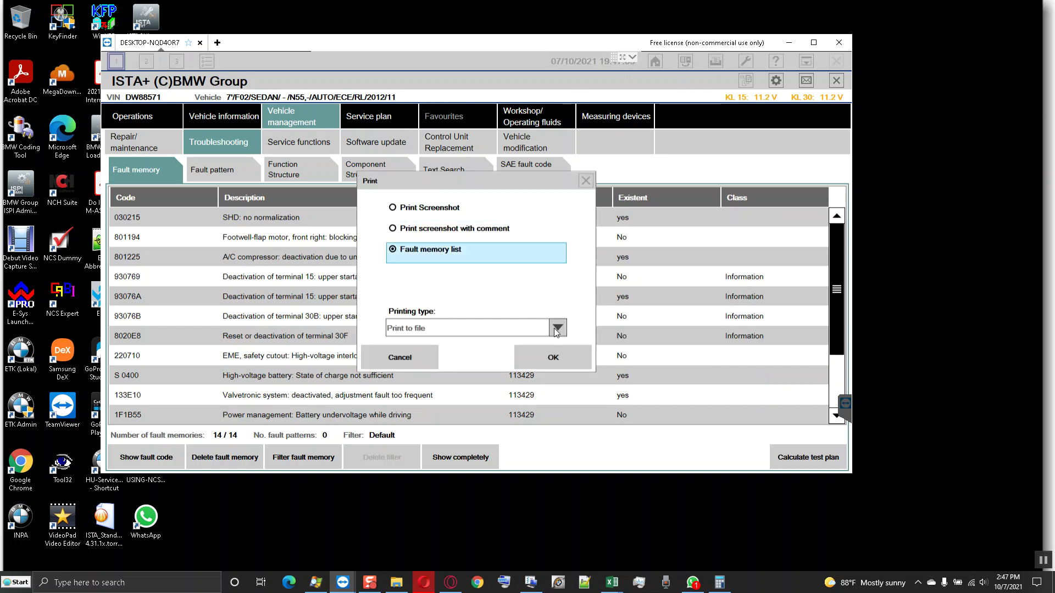
pyautogui.click(557, 328)
pyautogui.click(469, 365)
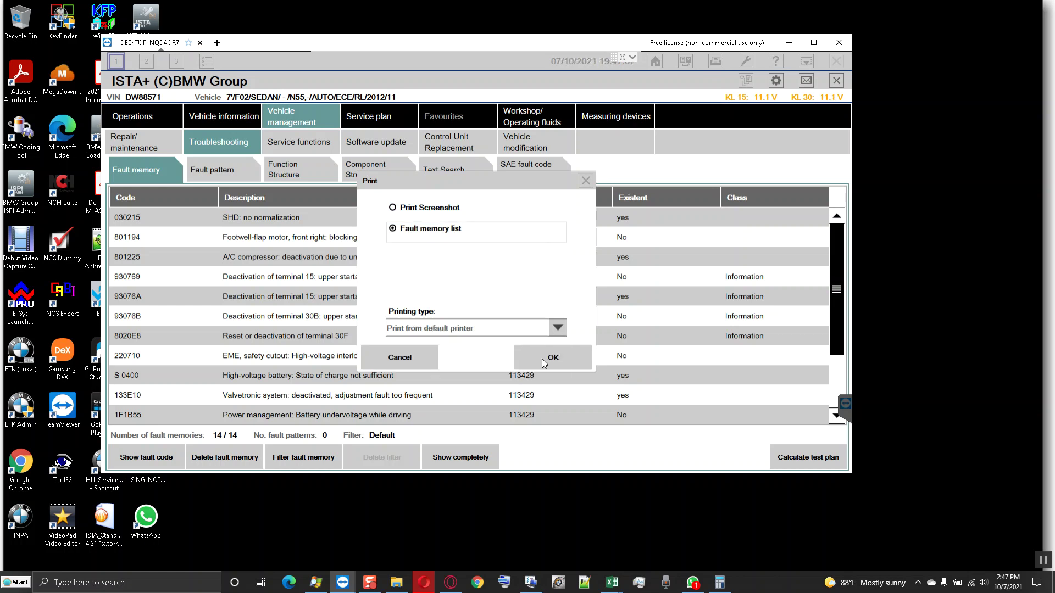
pyautogui.click(548, 362)
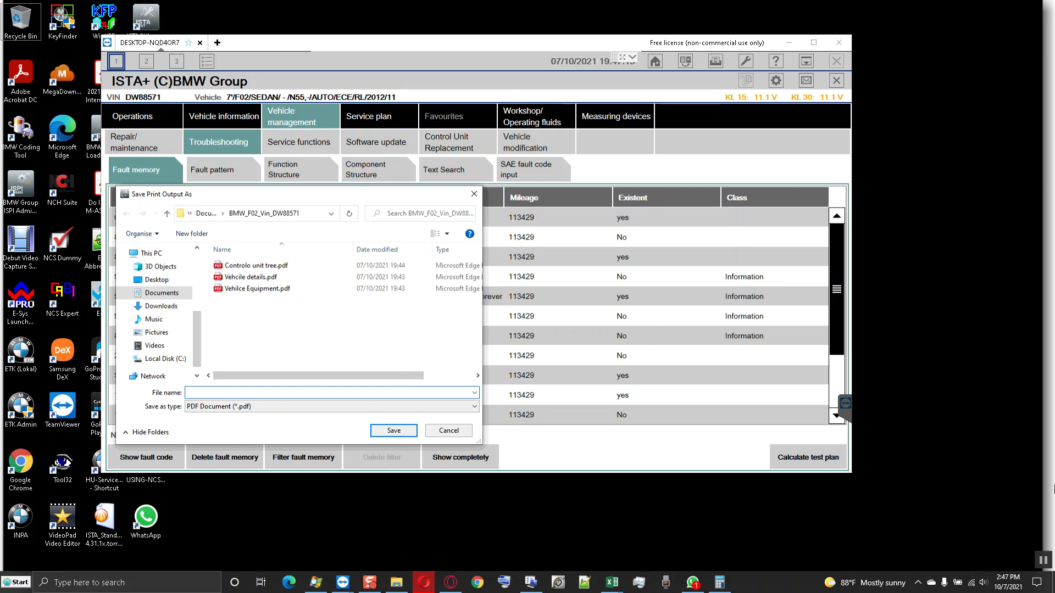
# - Save the printed fault list as the PDF 'Faulty code'
pyautogui.click(218, 392)
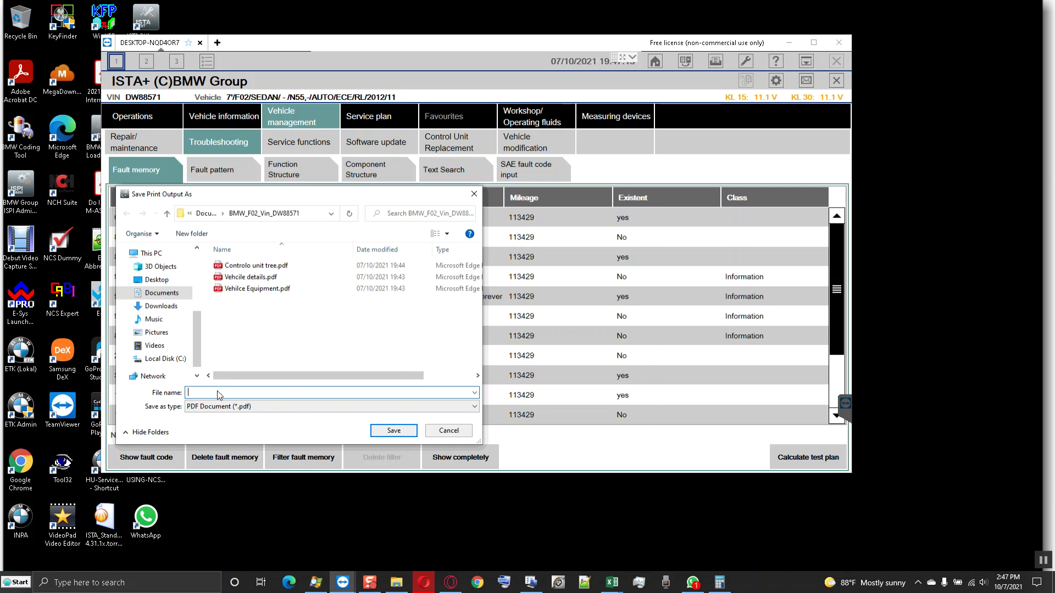
pyautogui.write('Faulty code lis')
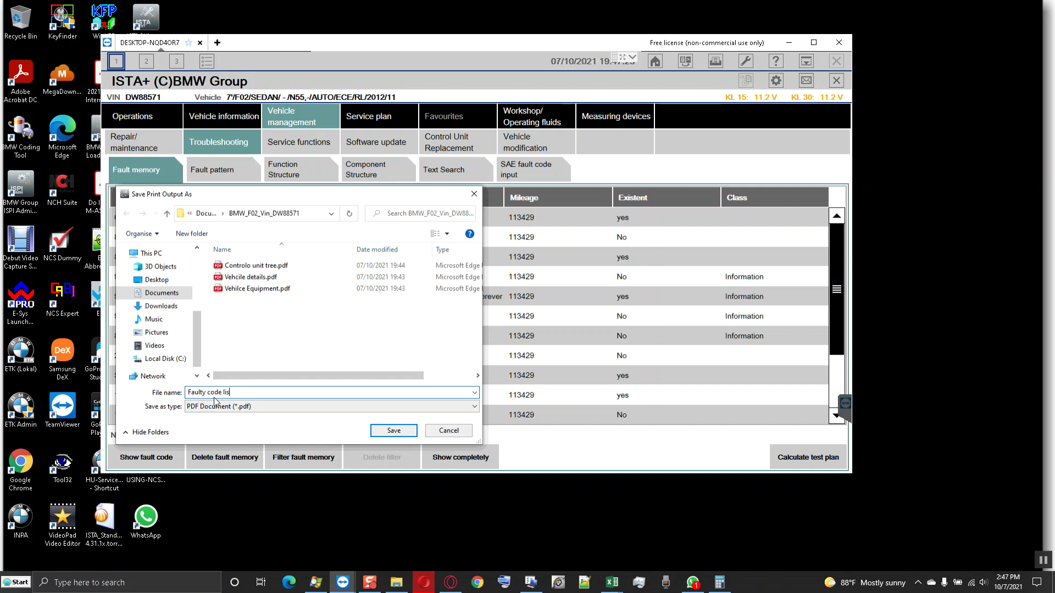
pyautogui.press('Return')
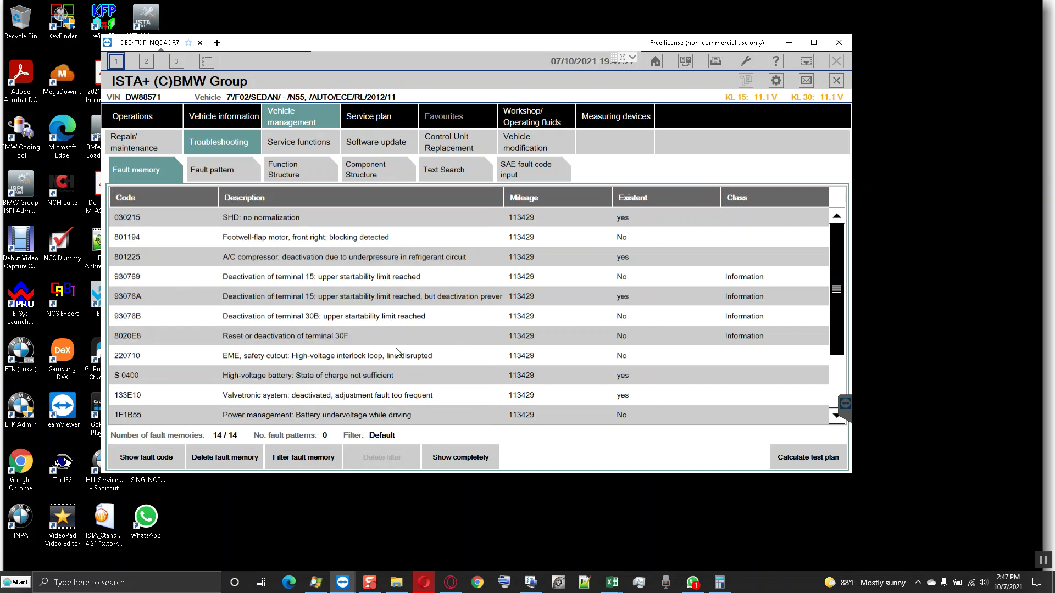
# - Select fault 8020E8, then open Vehicle management's Software update page
pyautogui.click(389, 331)
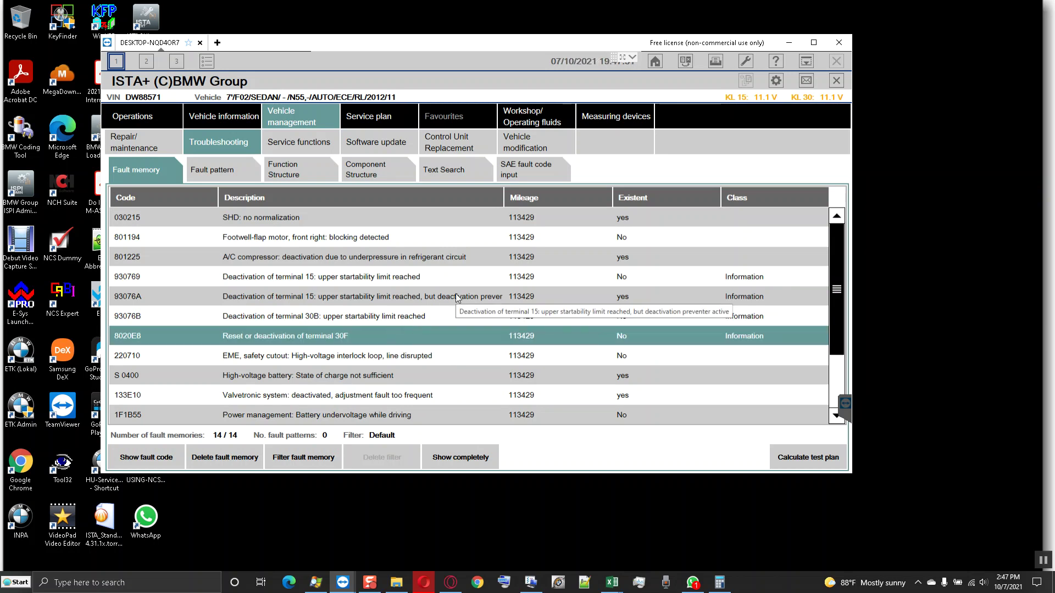
pyautogui.scroll(-2, 456, 297)
pyautogui.scroll(2, 456, 297)
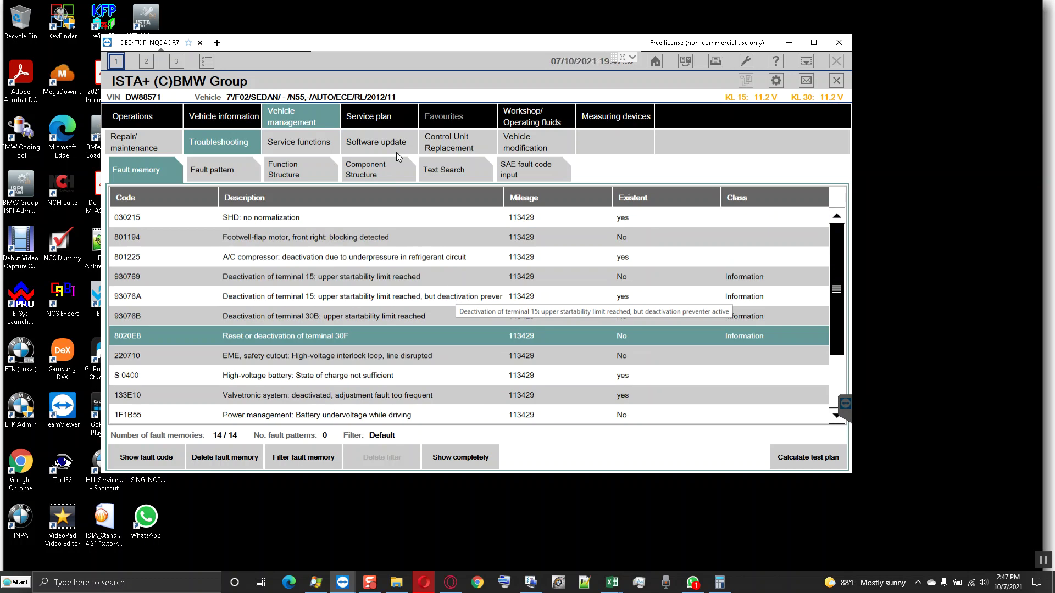
pyautogui.click(387, 138)
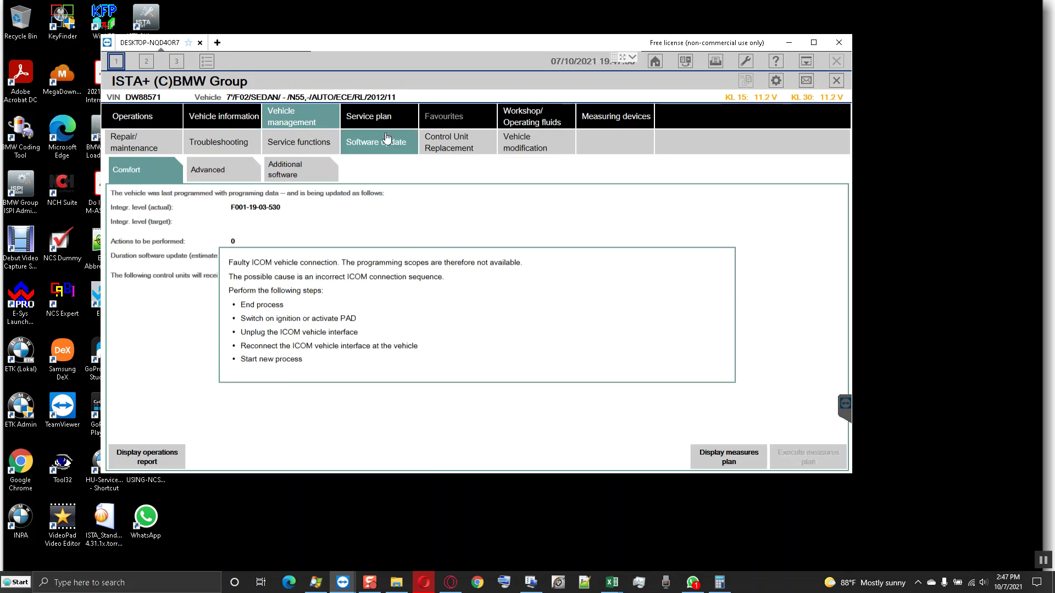
pyautogui.click(1051, 556)
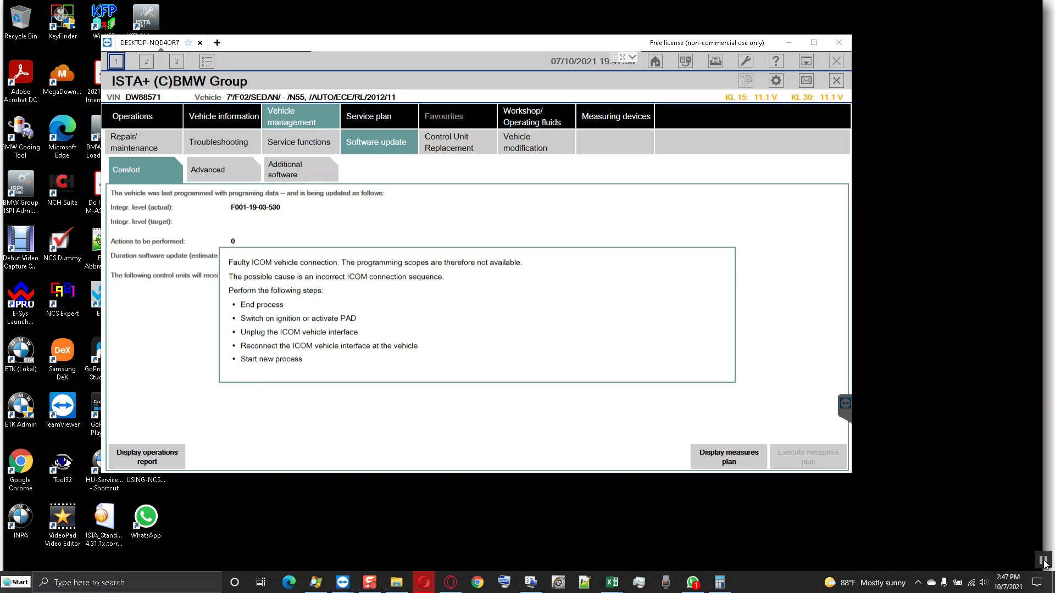
pyautogui.click(805, 61)
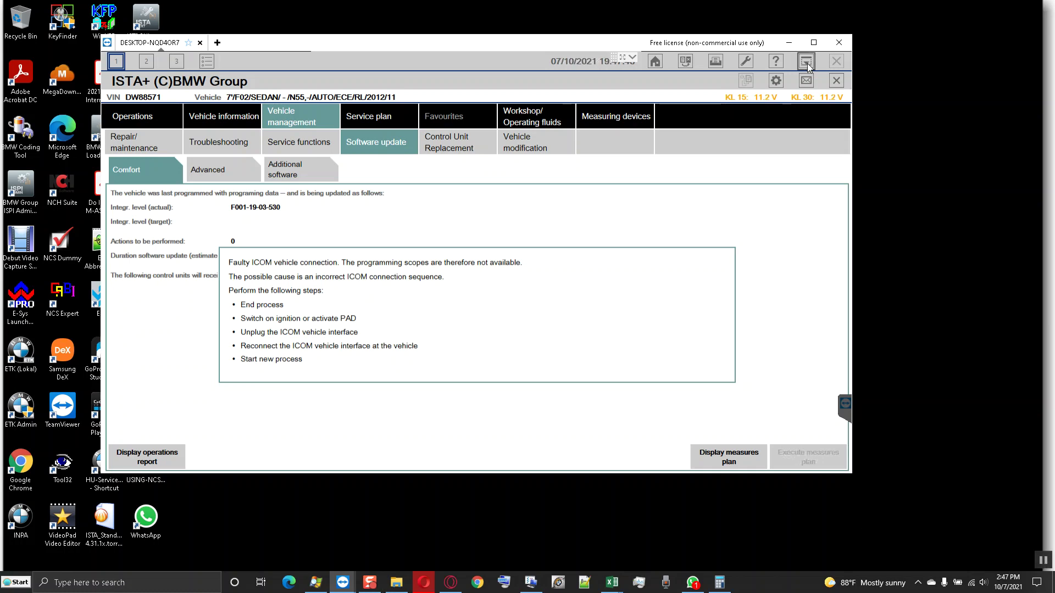
# - Dismiss the IDM prompt and search Bing in Edge for 'notepadd'
pyautogui.click(557, 278)
pyautogui.click(386, 465)
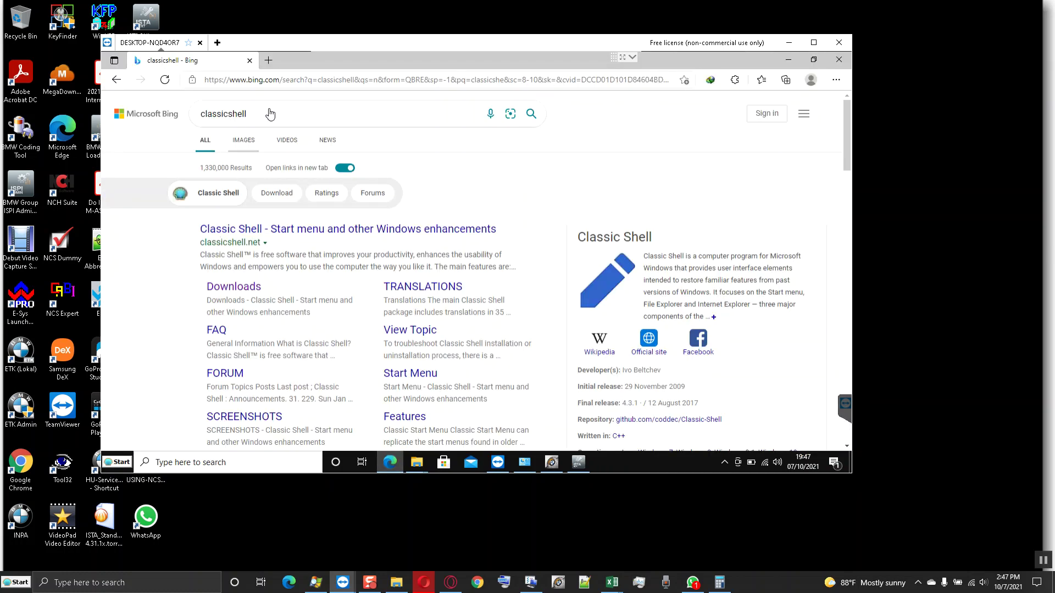
pyautogui.doubleClick(269, 114)
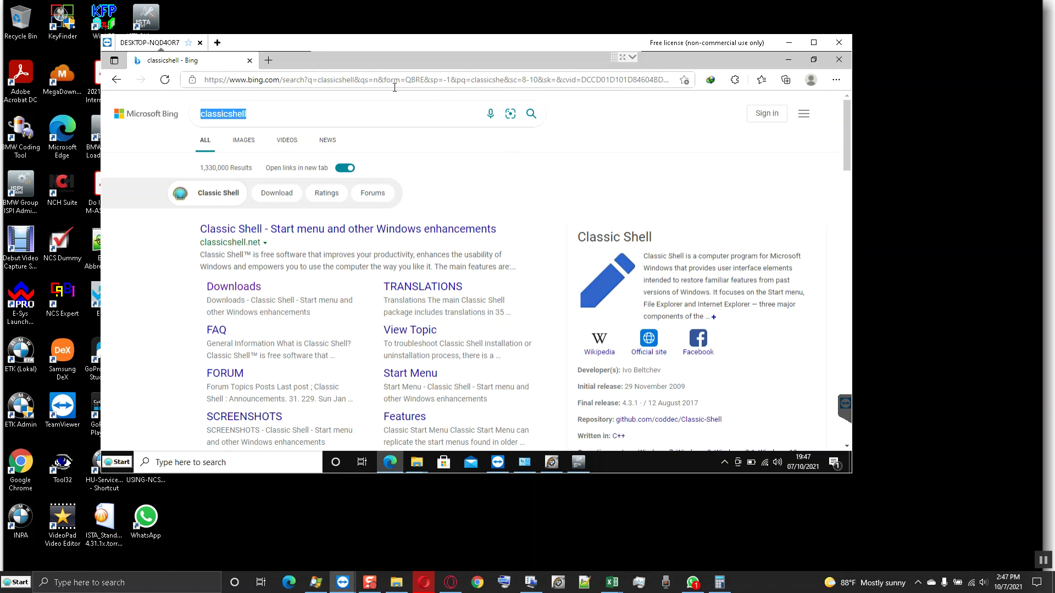
pyautogui.write('notepadd')
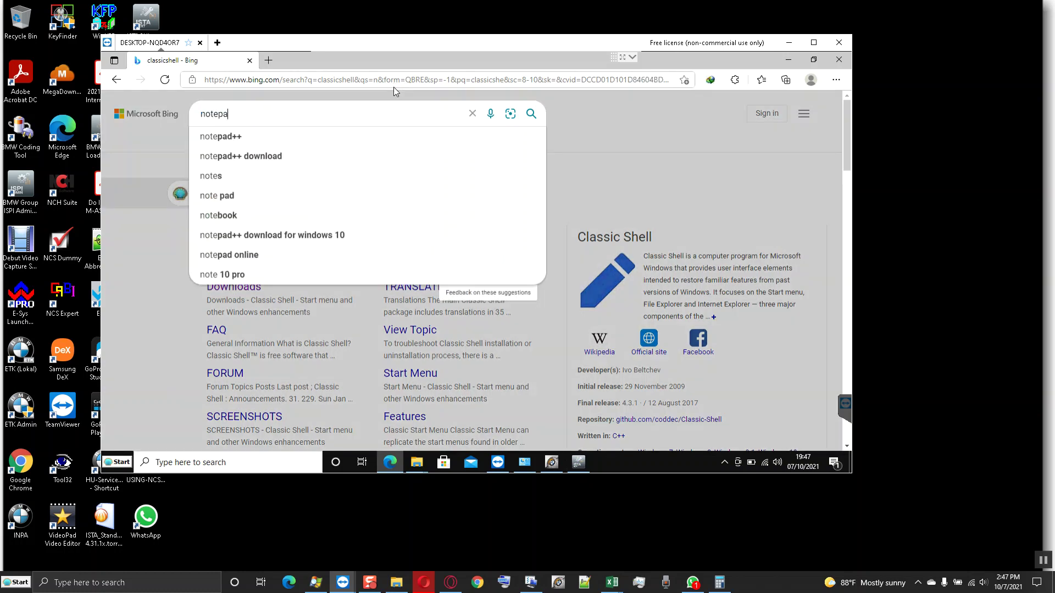
pyautogui.press('Return')
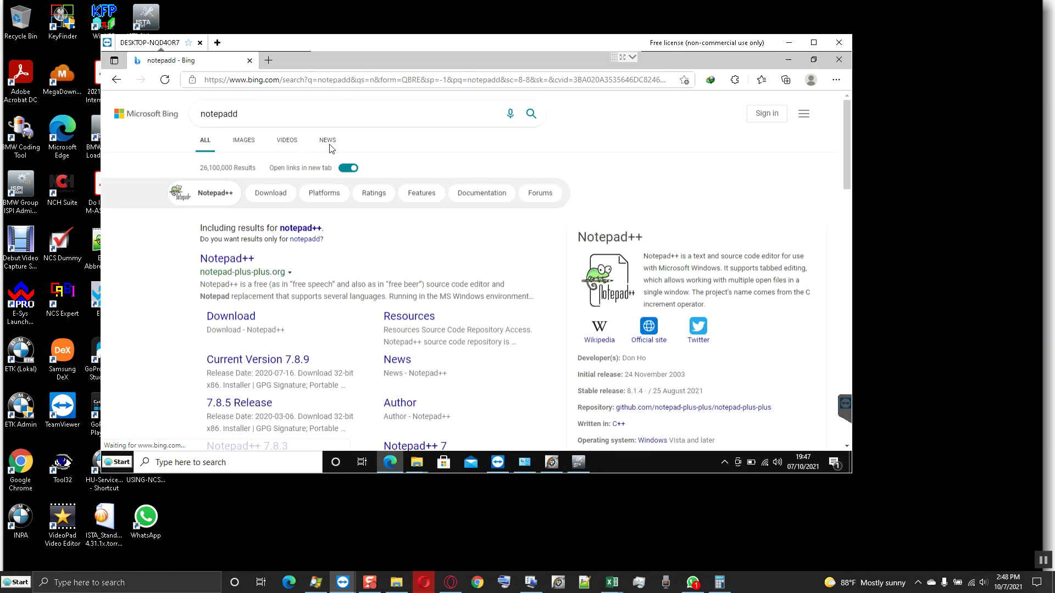
# - Download the Notepad++ 8.1.5 64-bit installer and open its Downloads folder
pyautogui.click(231, 317)
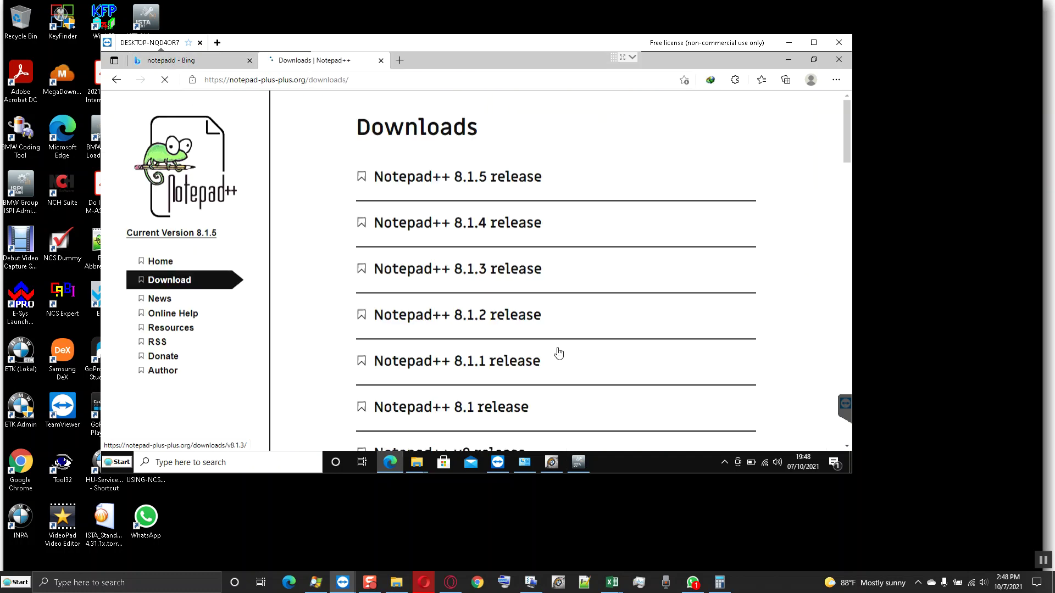
pyautogui.click(414, 177)
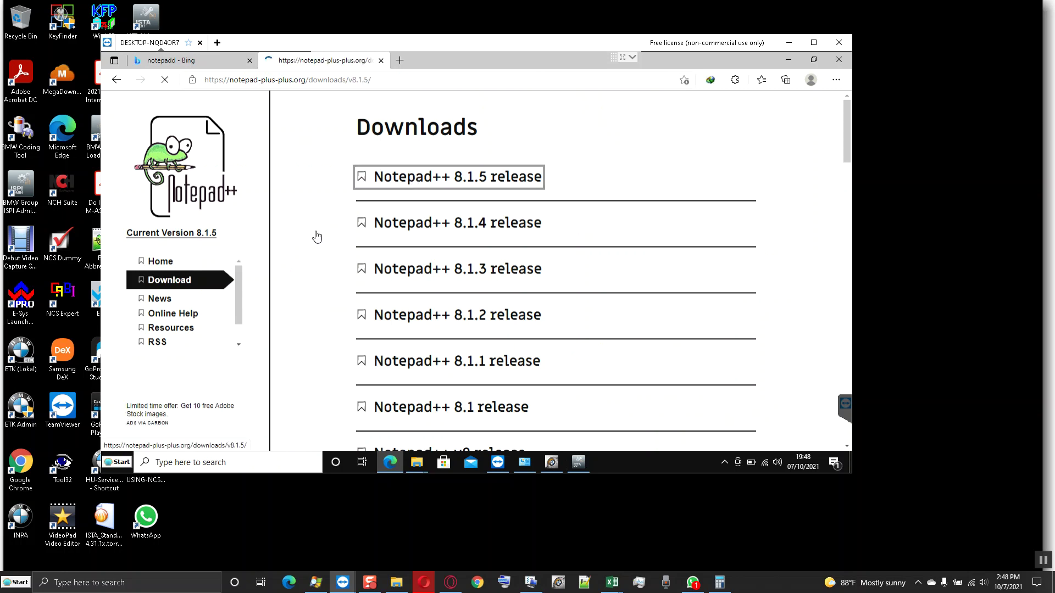
pyautogui.scroll(-7, 324, 284)
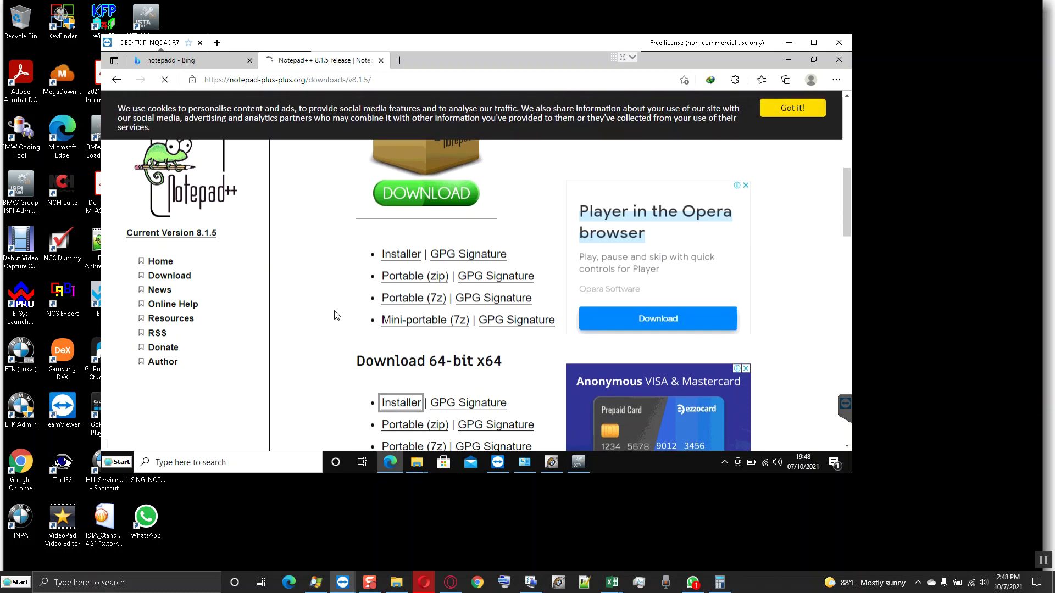
pyautogui.click(484, 305)
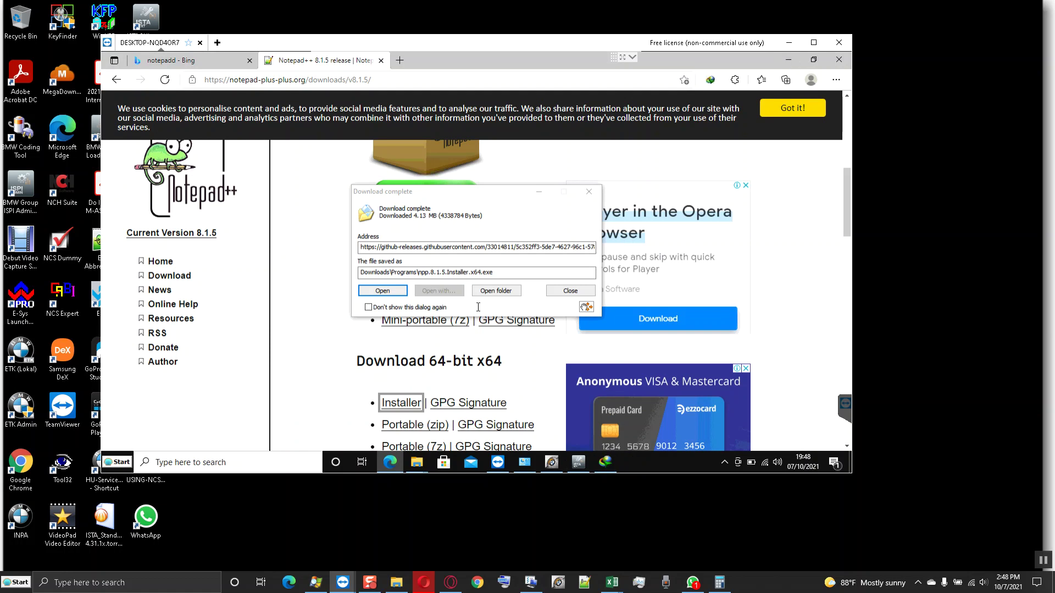
pyautogui.click(496, 291)
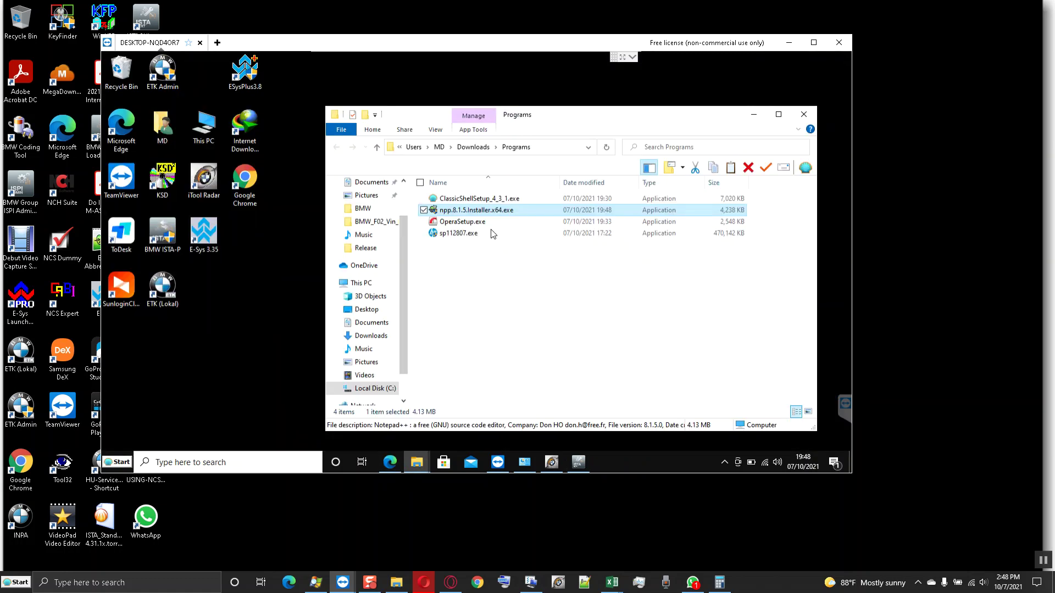
# - Install Notepad++ 8.1.5 as administrator in English with default settings, then launch it
pyautogui.rightClick(479, 212)
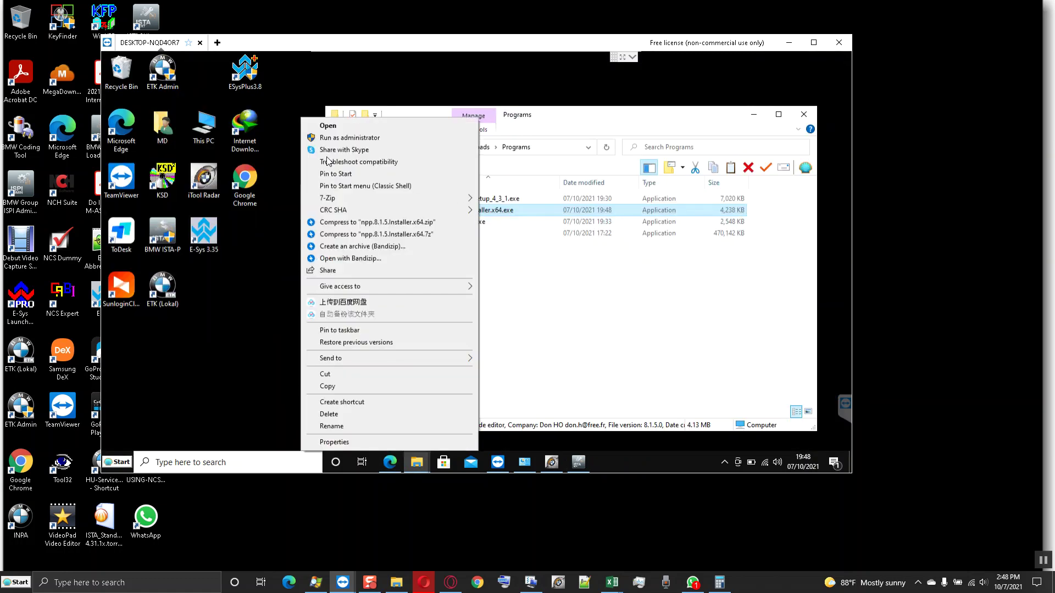
pyautogui.click(336, 127)
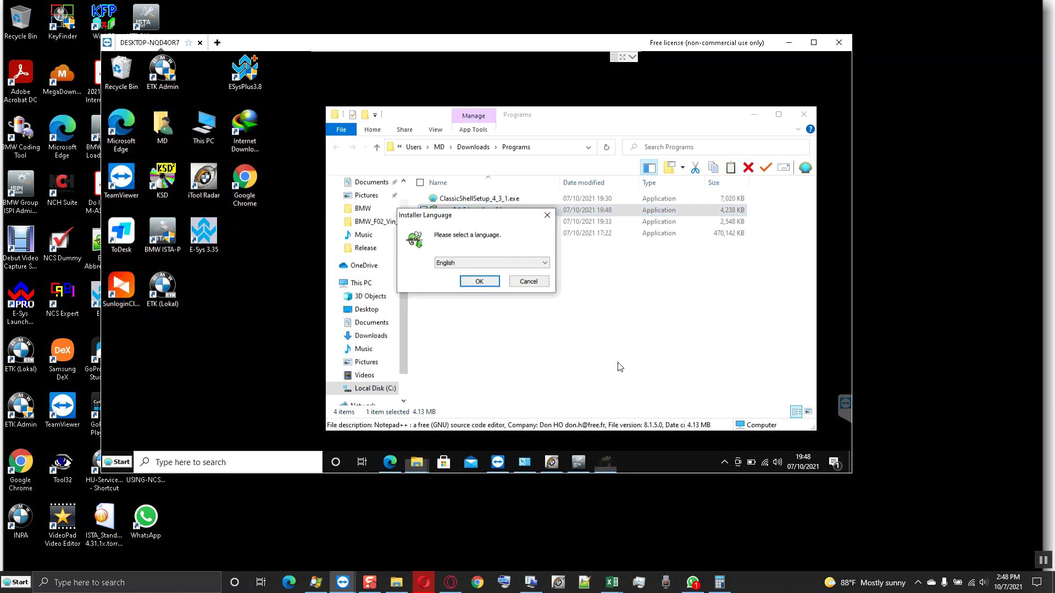
pyautogui.click(479, 282)
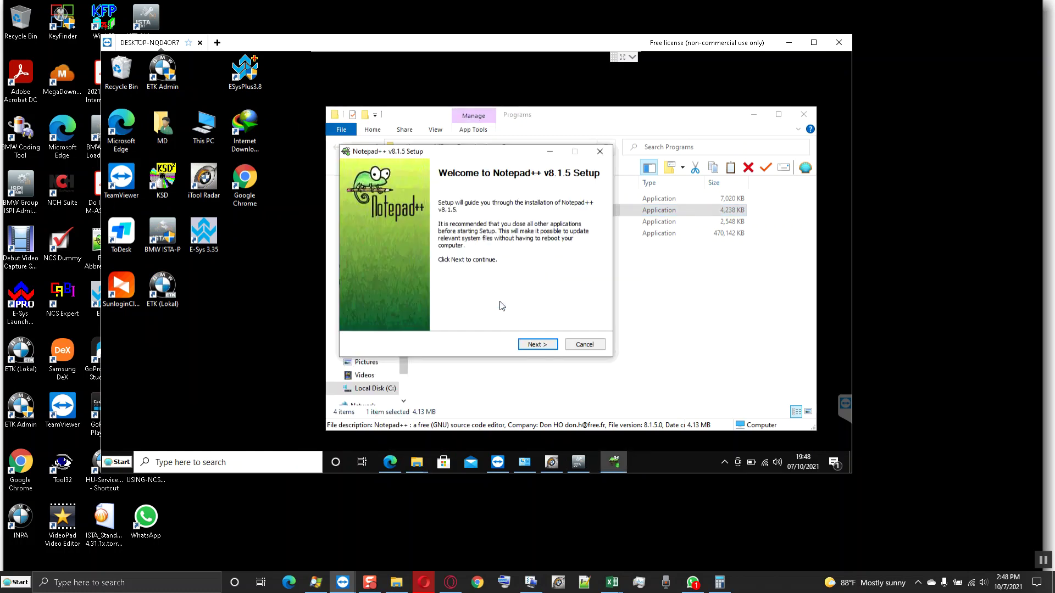
pyautogui.click(538, 344)
pyautogui.click(537, 344)
pyautogui.click(537, 345)
pyautogui.click(537, 344)
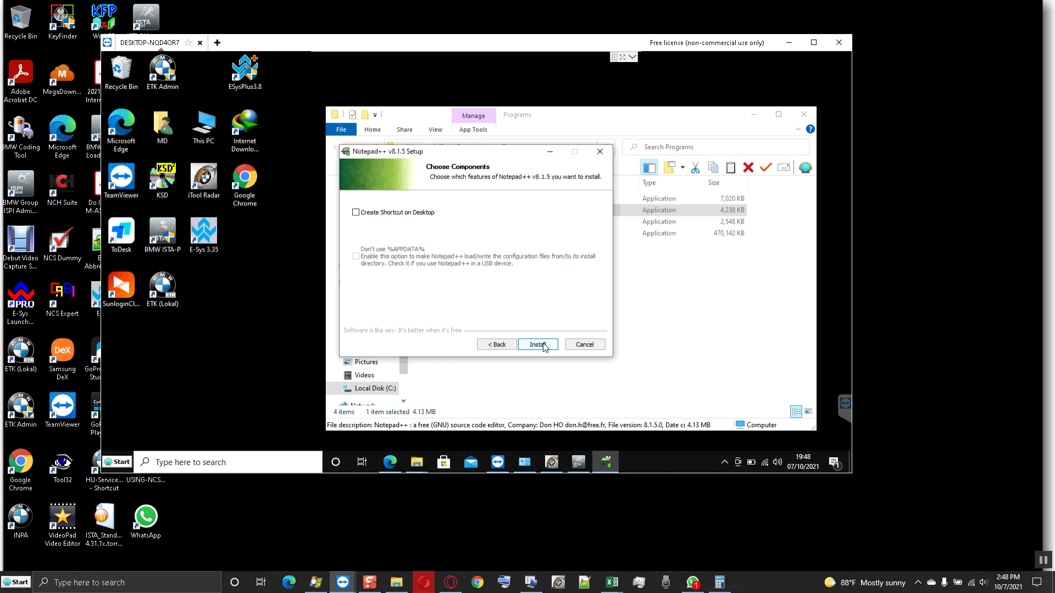
pyautogui.click(537, 344)
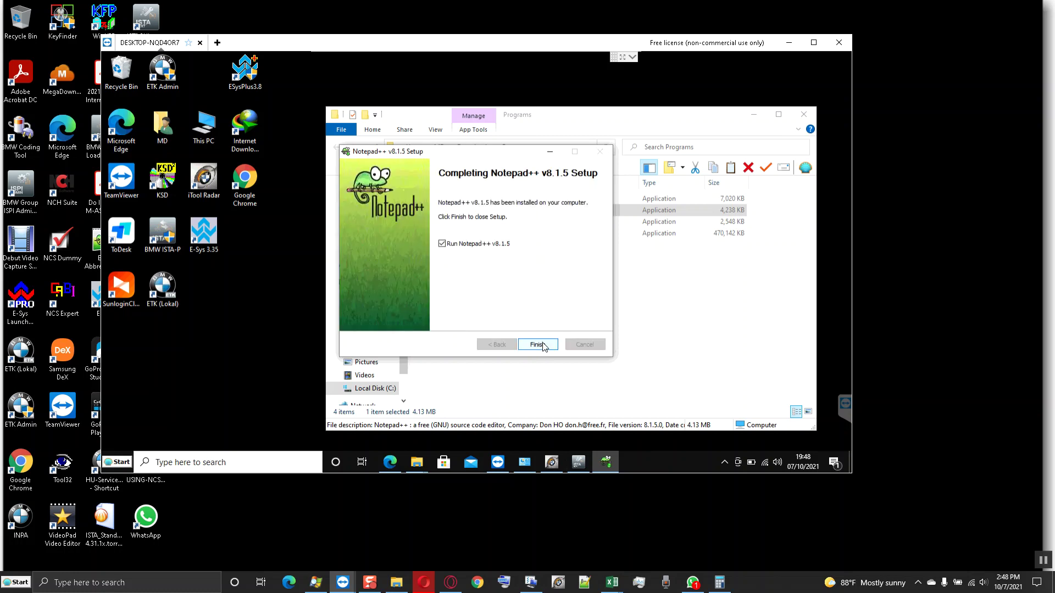
pyautogui.press('Return')
# - Send the WhatsApp reply 'You need esys and the ISTAD must be installed in its correct directory'
pyautogui.click(693, 582)
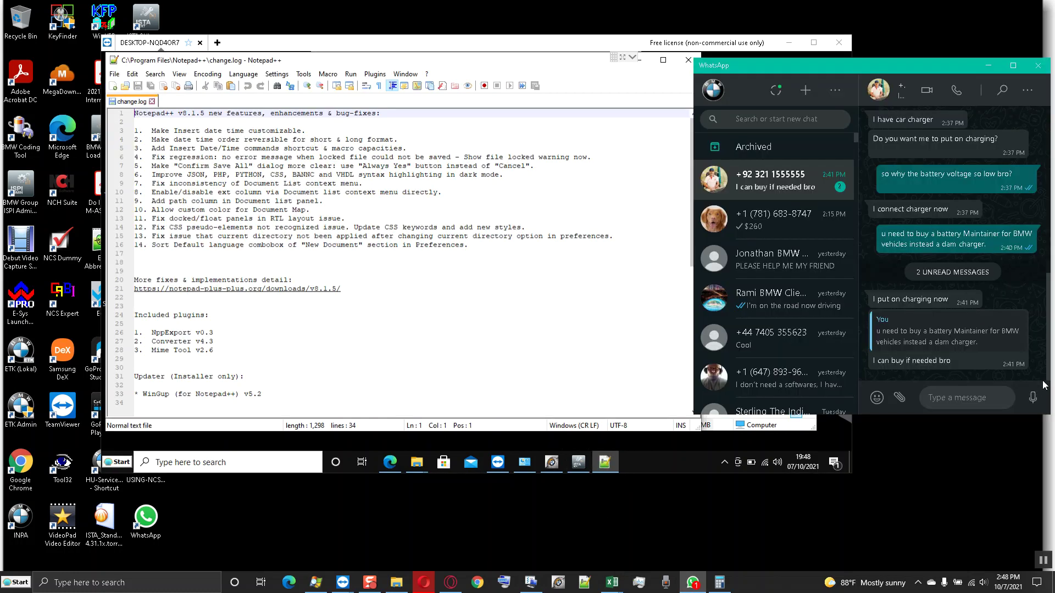
pyautogui.click(965, 407)
pyautogui.write('You need')
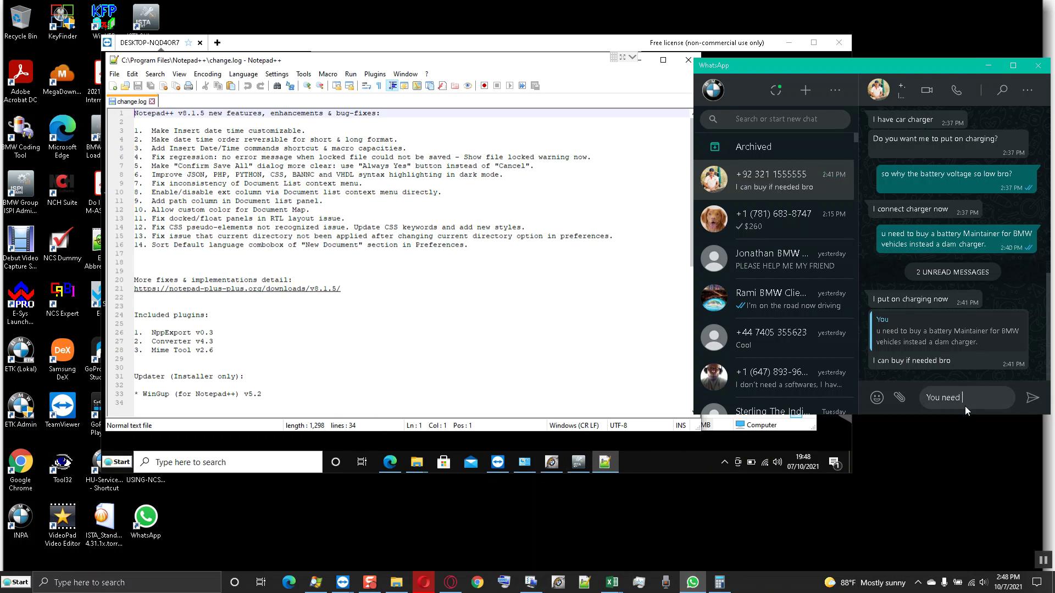
pyautogui.write(' esys and the ISTAD must')
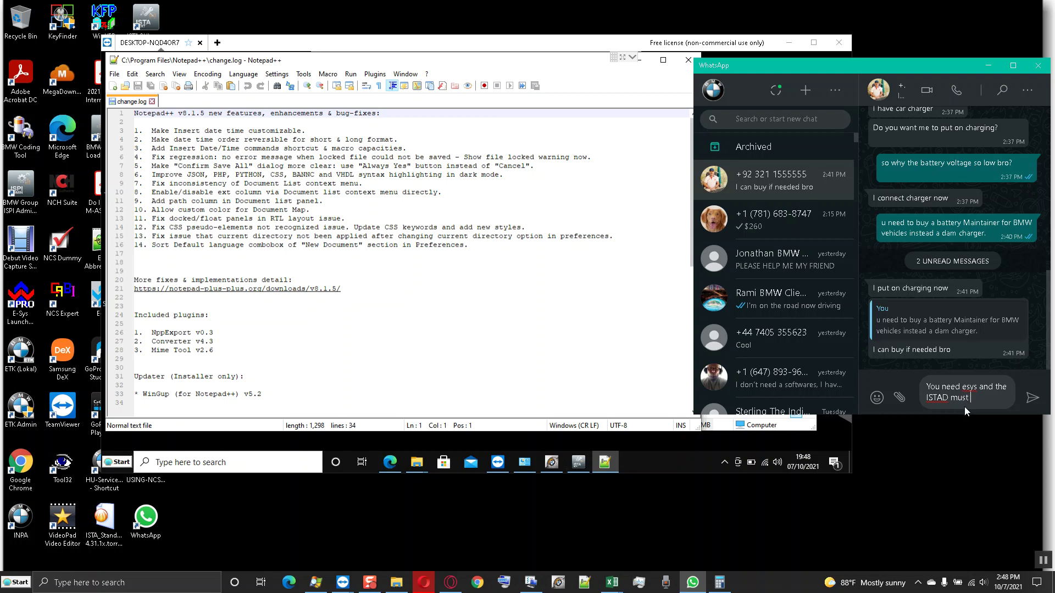
pyautogui.write('be installed in its correct di')
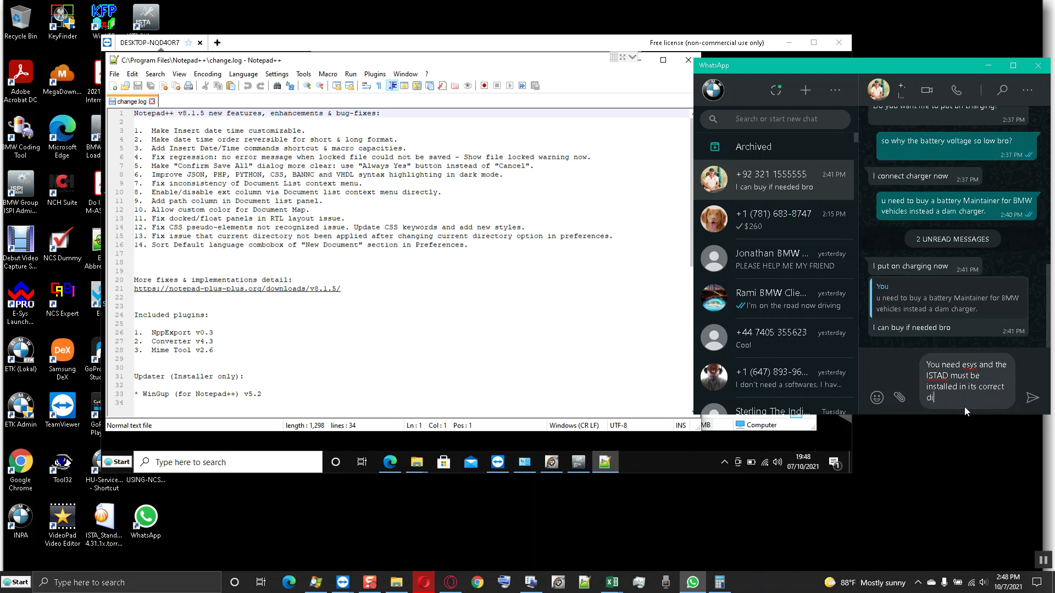
pyautogui.write('rectory')
pyautogui.press('Return')
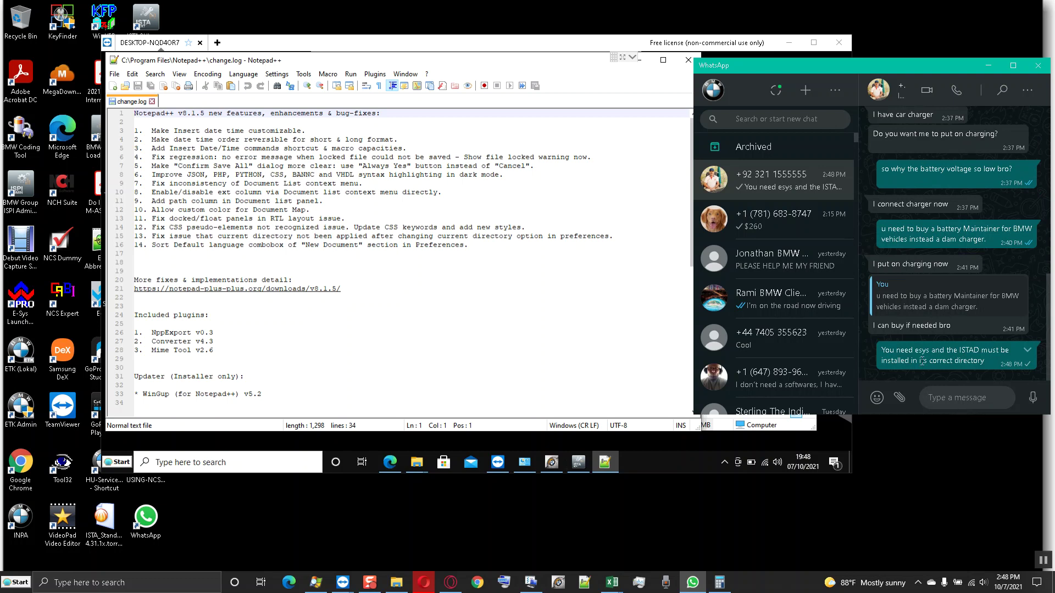
pyautogui.click(467, 202)
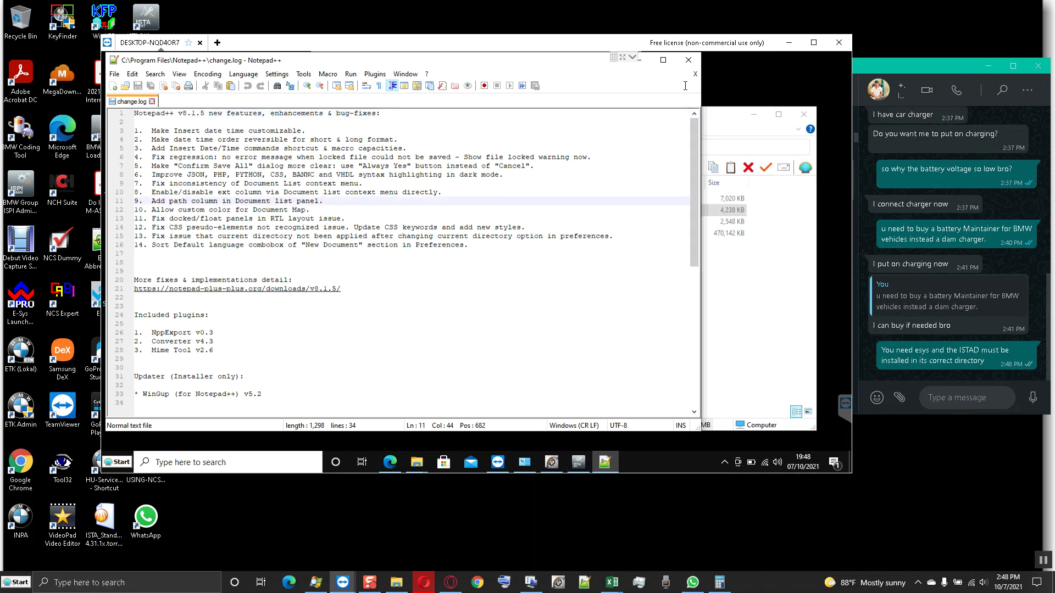
# - Launch E-Sys from its desktop shortcut and narrow the Programs folder window
pyautogui.click(640, 59)
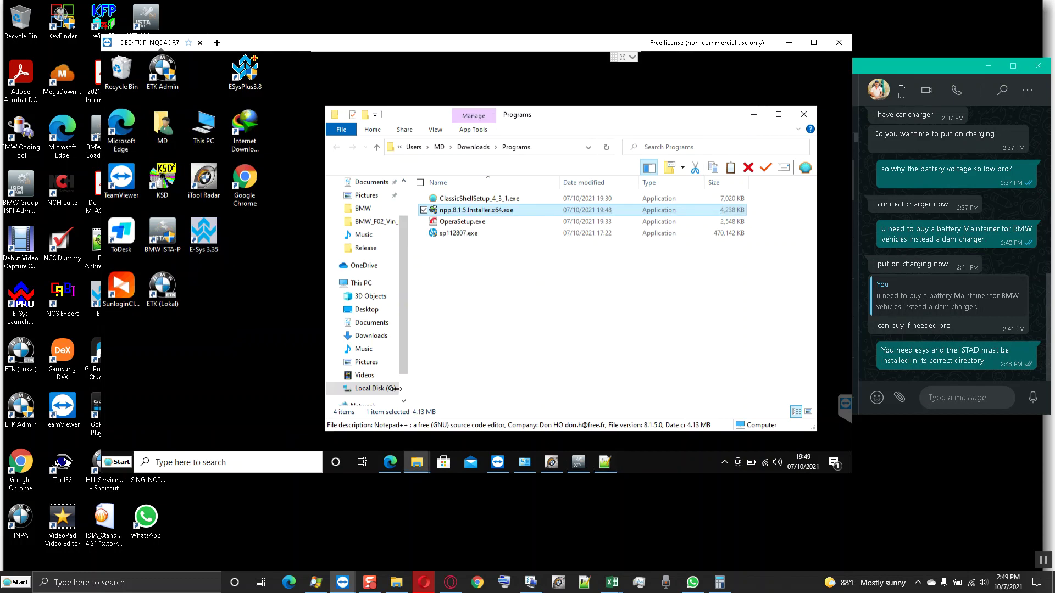
pyautogui.rightClick(209, 250)
pyautogui.click(130, 156)
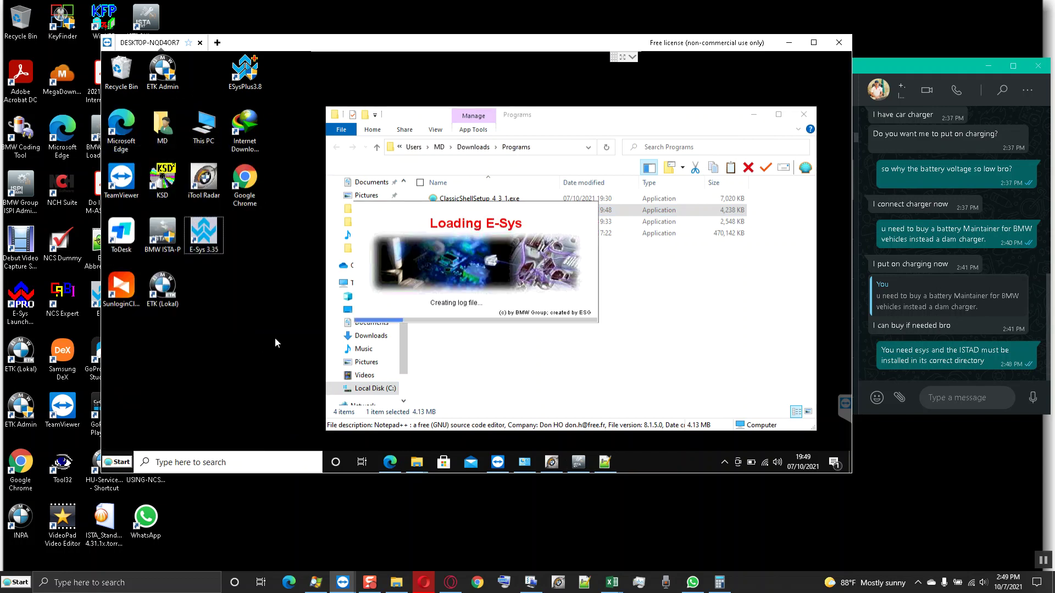
pyautogui.moveTo(326, 254); pyautogui.dragTo(357, 254)
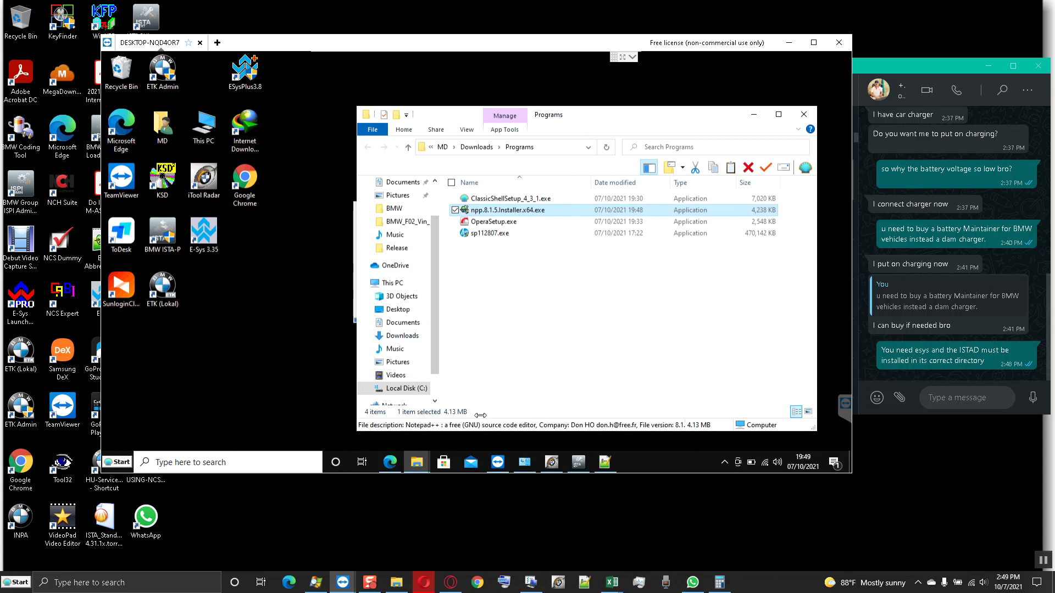
pyautogui.moveTo(481, 416); pyautogui.dragTo(495, 415)
# - Move the BMW ISTA-D shortcut lower-left and open its parent ISTA folder
pyautogui.rightClick(387, 147)
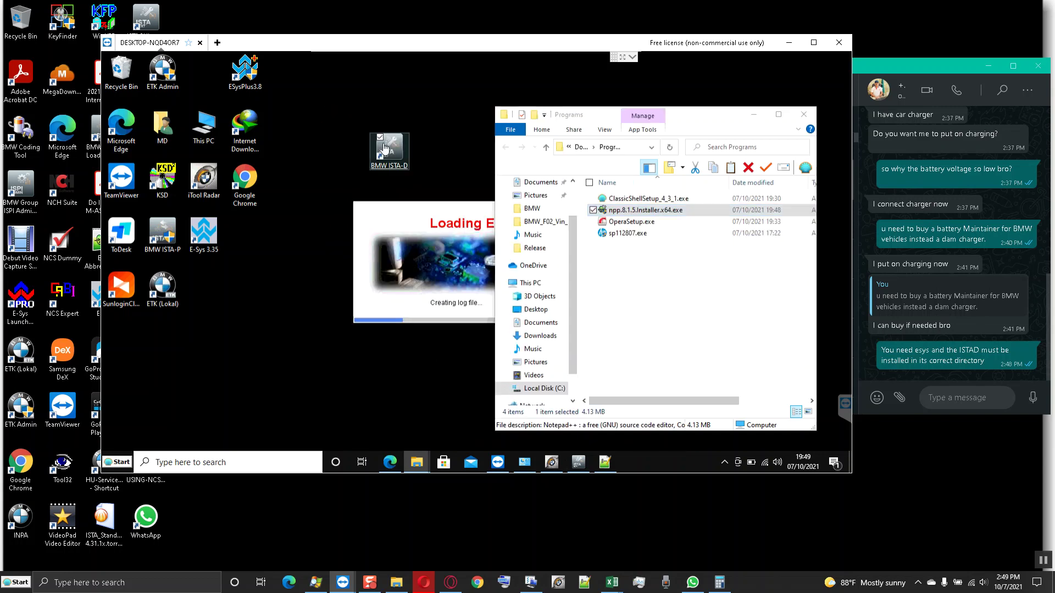
pyautogui.press('Escape')
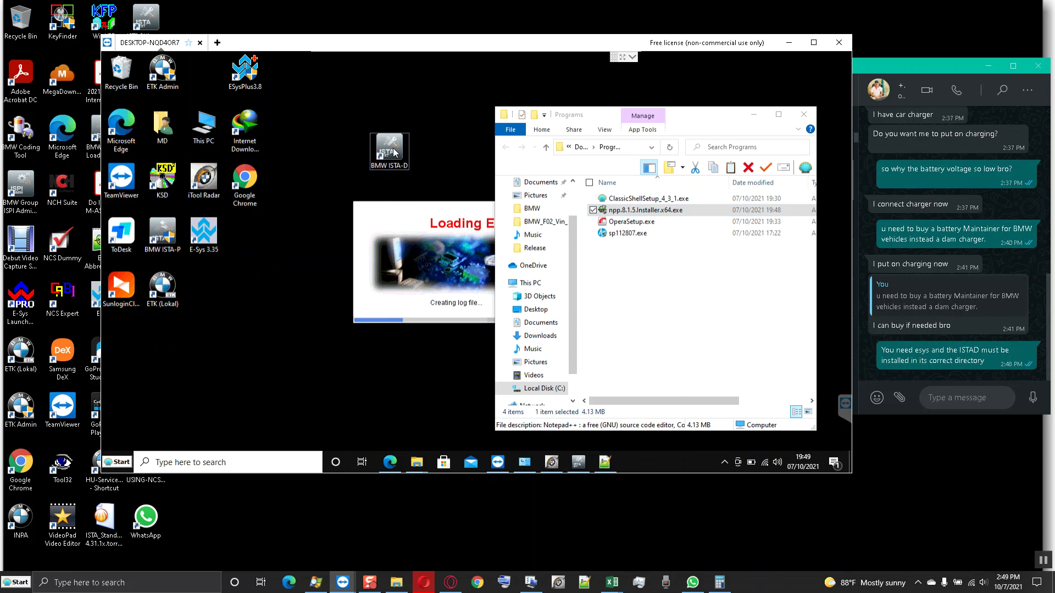
pyautogui.moveTo(149, 350); pyautogui.dragTo(144, 348)
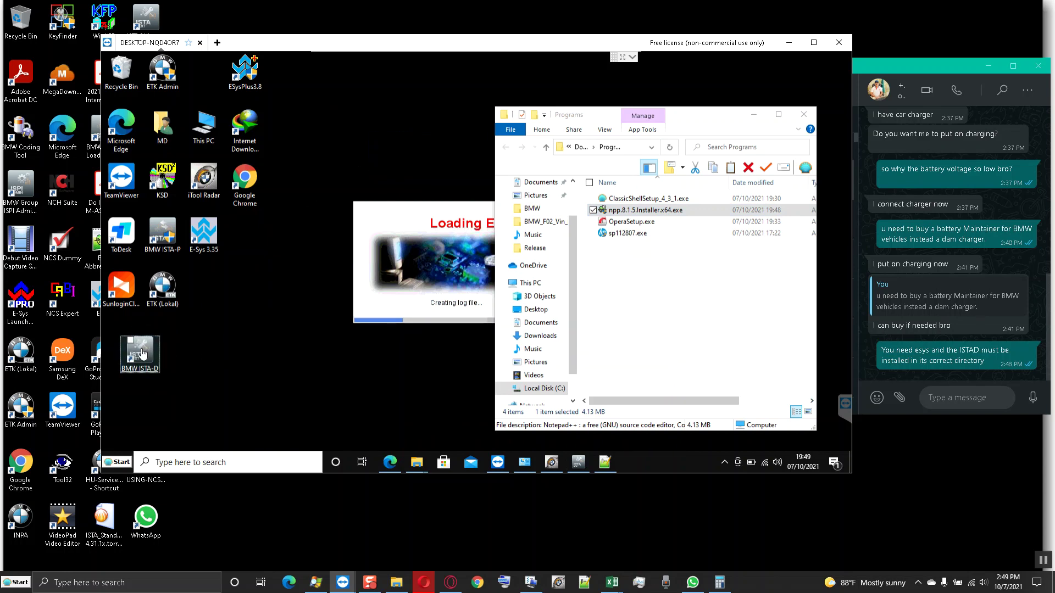
pyautogui.rightClick(142, 354)
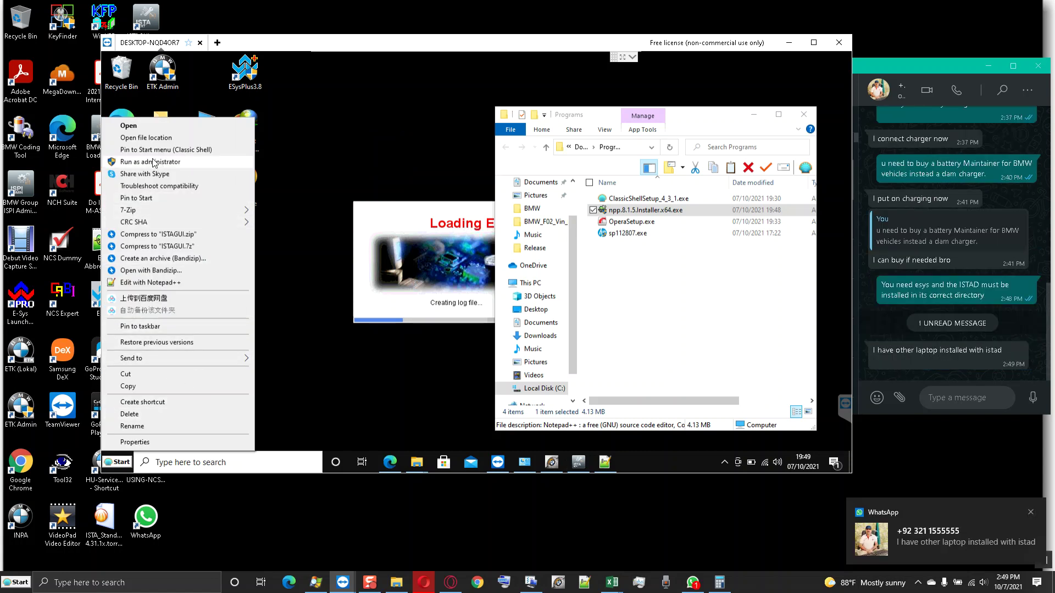
pyautogui.press('Return')
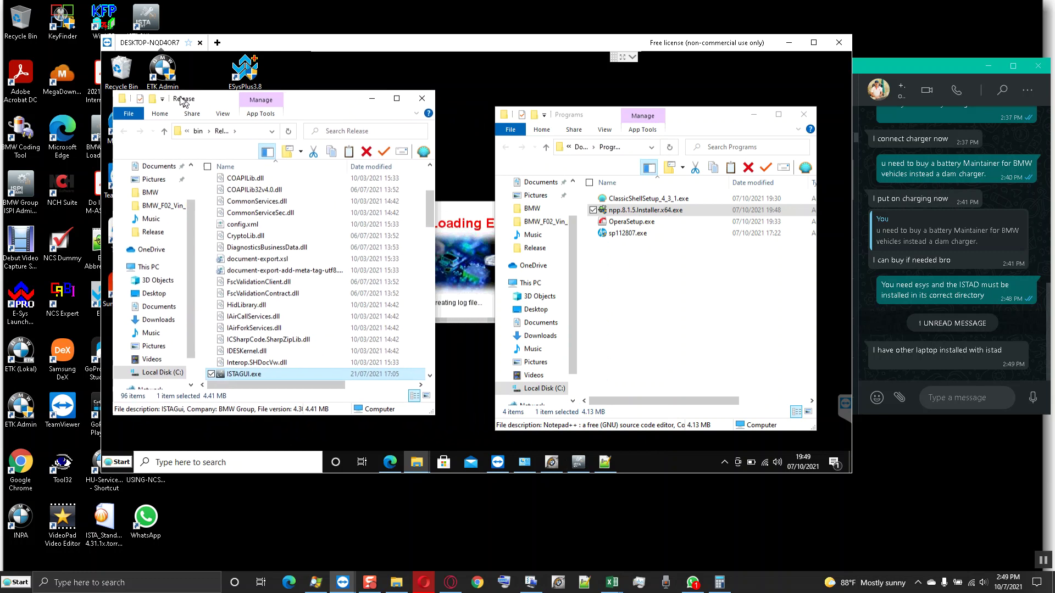
pyautogui.click(160, 131)
pyautogui.click(160, 131)
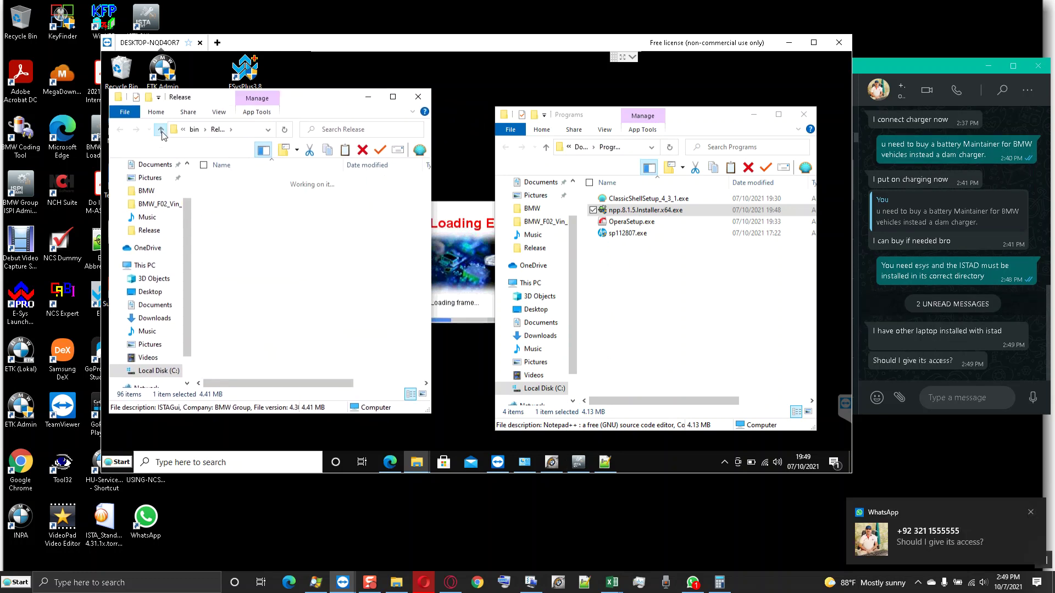
pyautogui.click(161, 132)
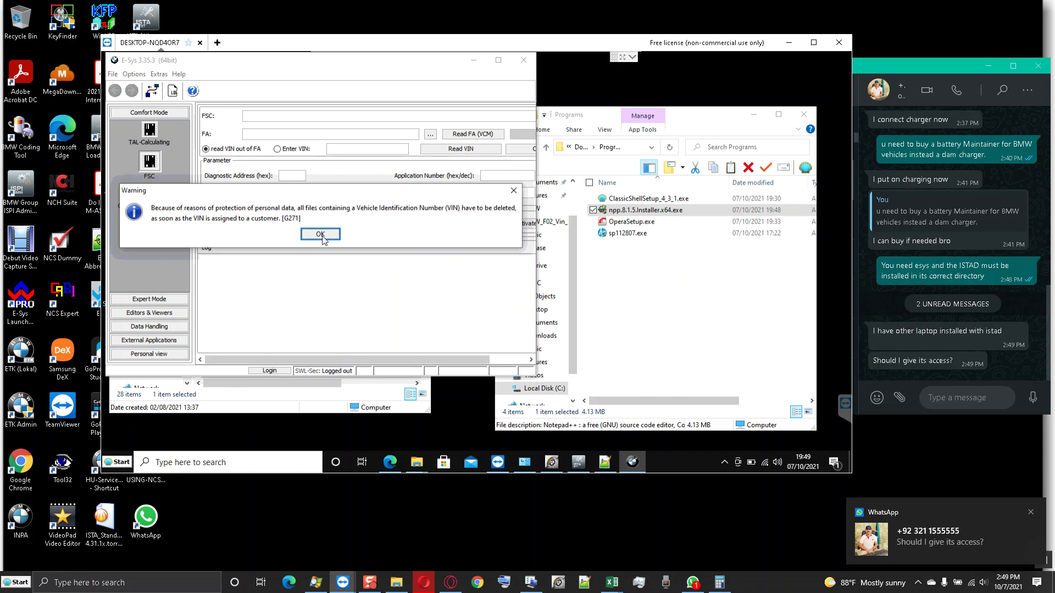
# - Dismiss the E-Sys VIN warning and switch the ISTA folder to List view
pyautogui.click(322, 235)
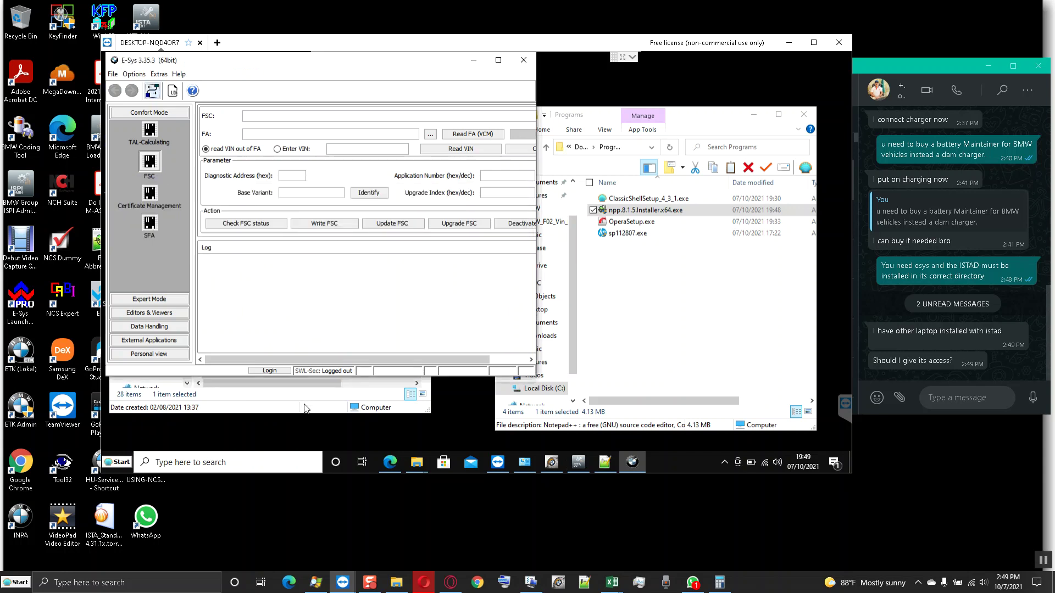
pyautogui.click(305, 406)
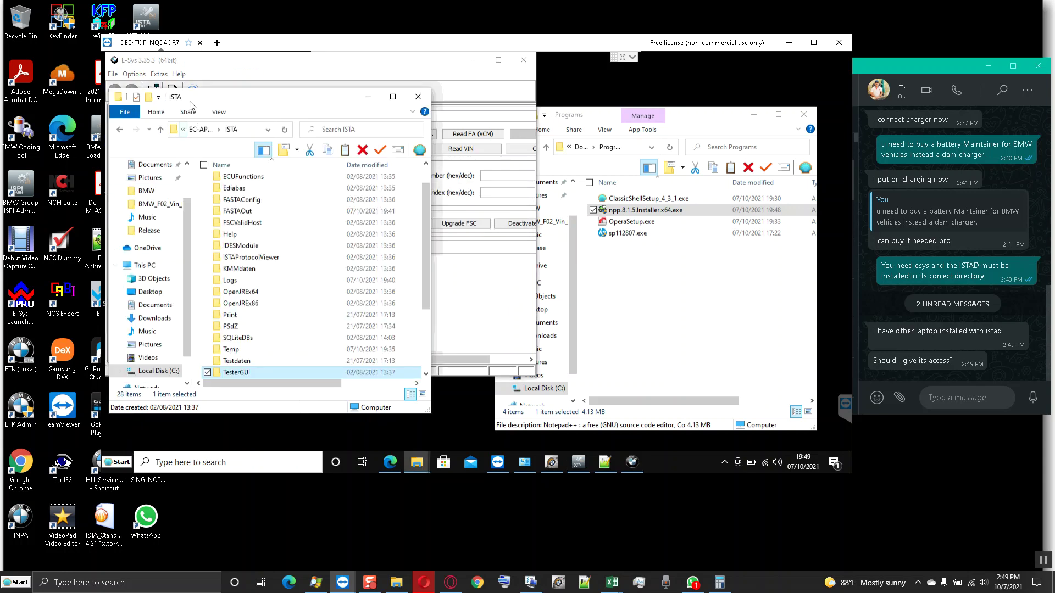
pyautogui.click(217, 113)
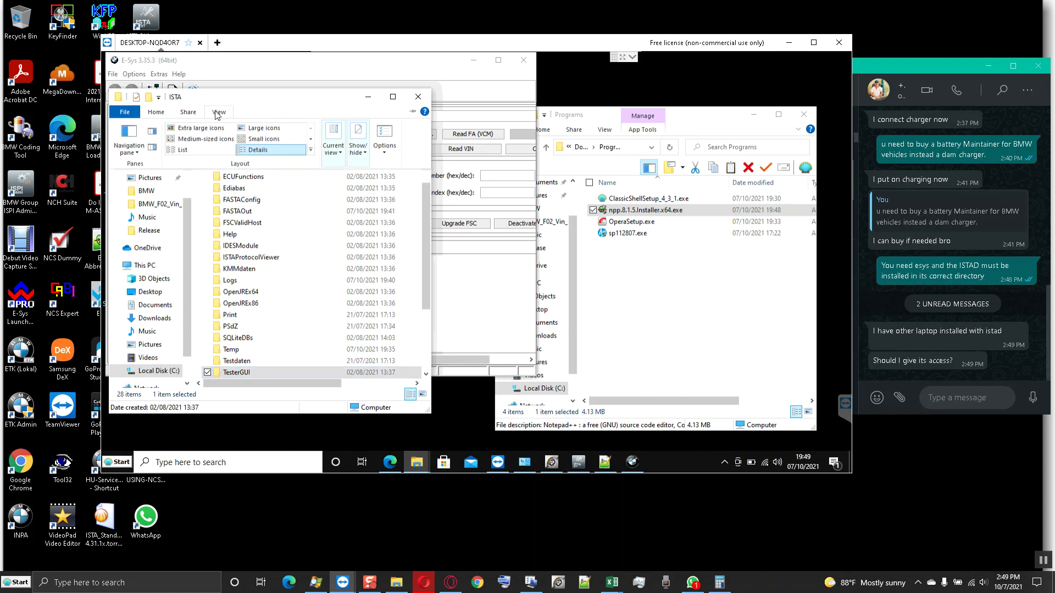
pyautogui.click(178, 153)
# - Browse PSdZ\data_swi\psdzdata into the swe and swfl flash-file folders
pyautogui.click(263, 386)
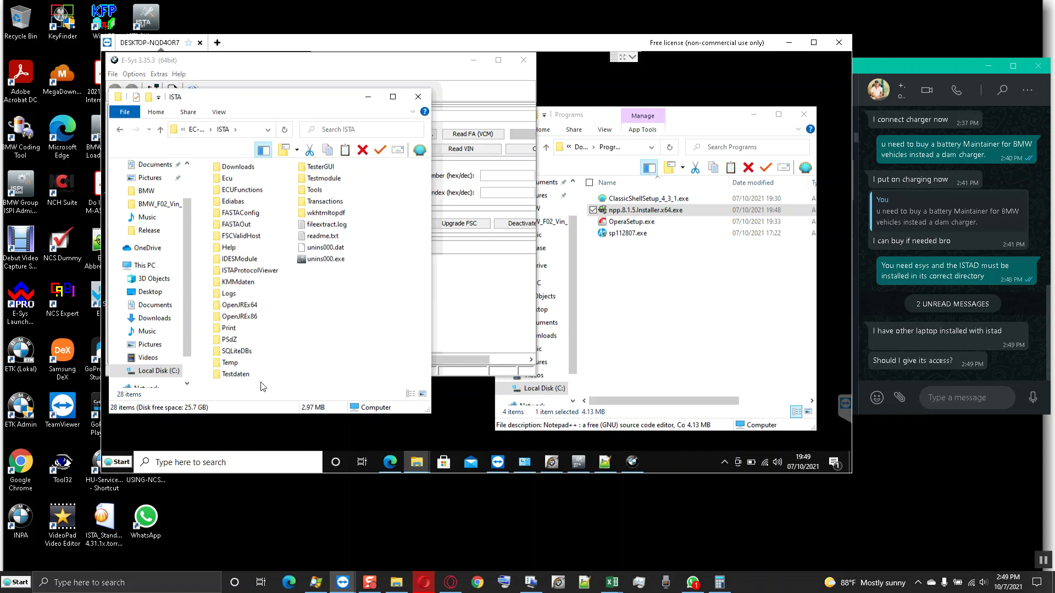
pyautogui.click(230, 340)
pyautogui.doubleClick(229, 341)
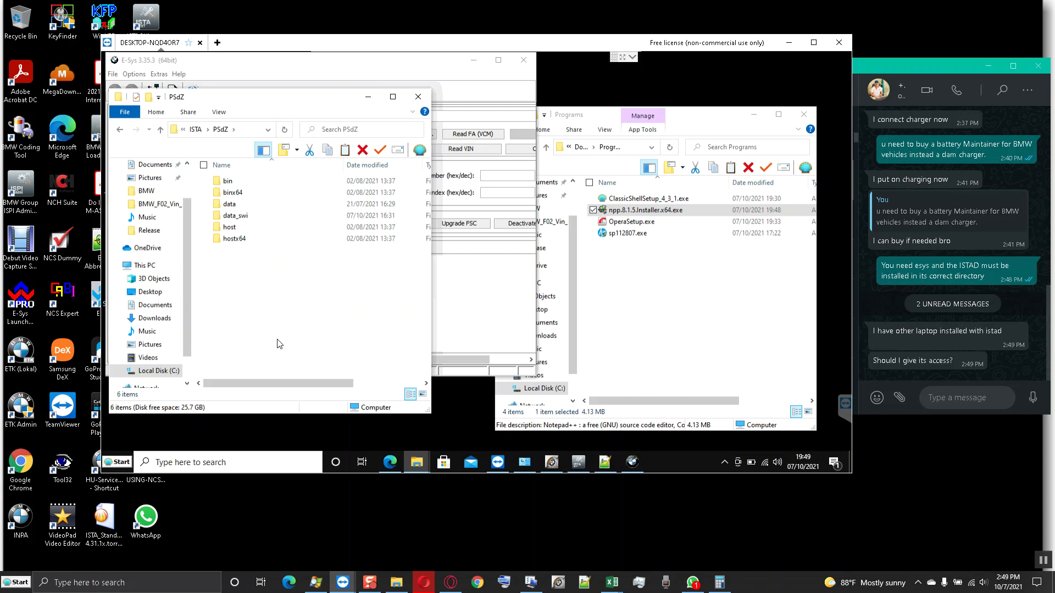
pyautogui.doubleClick(239, 216)
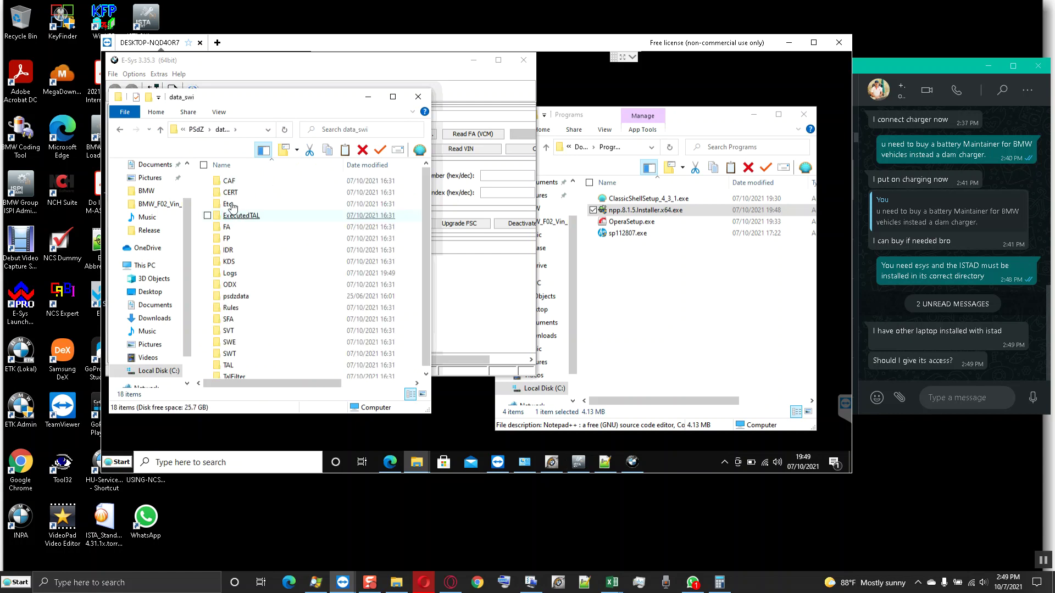
pyautogui.click(267, 301)
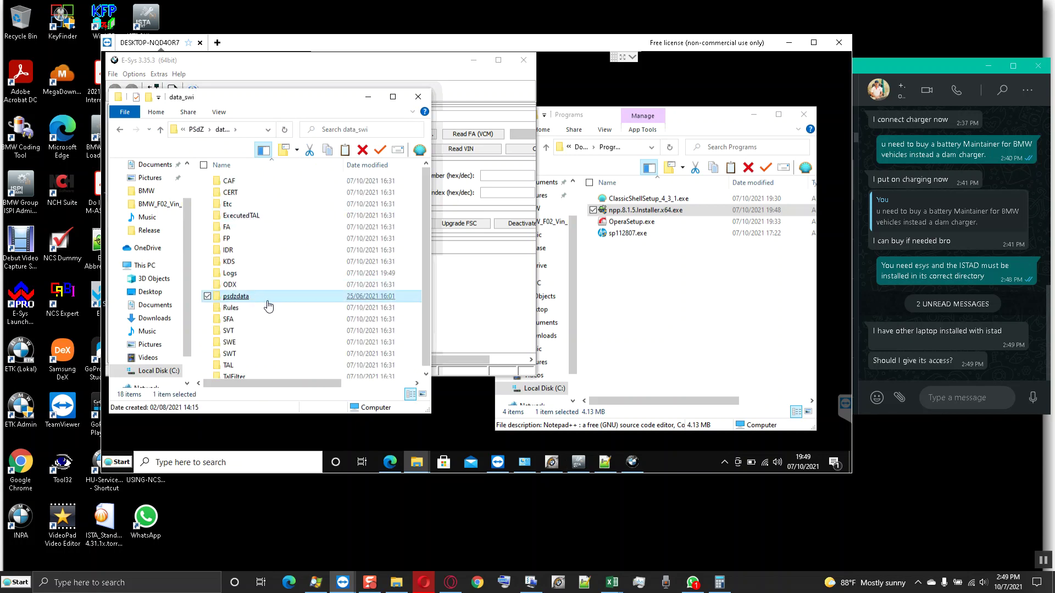
pyautogui.doubleClick(236, 297)
pyautogui.doubleClick(228, 238)
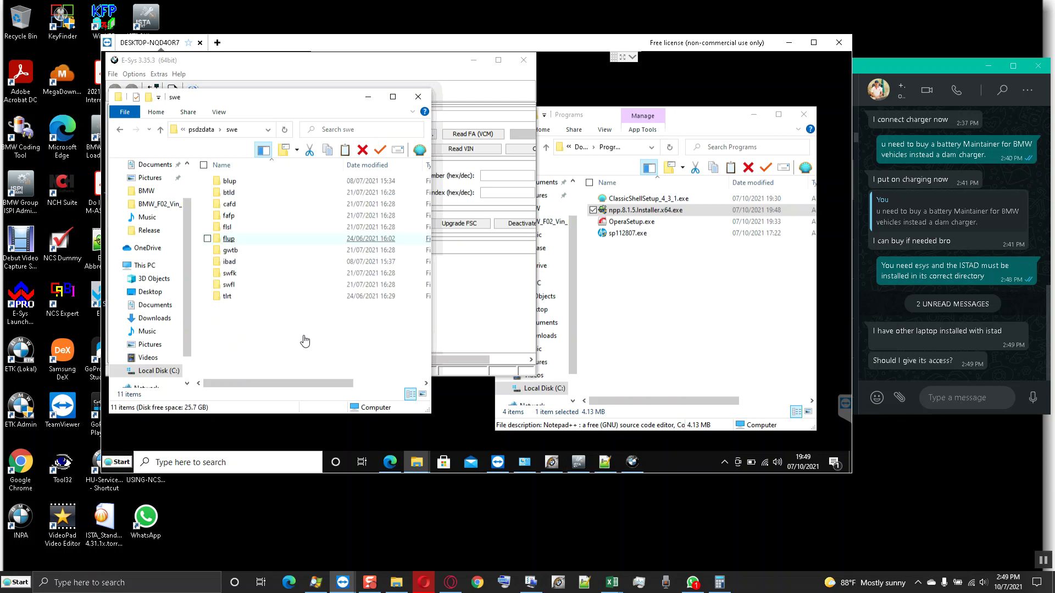
pyautogui.doubleClick(227, 286)
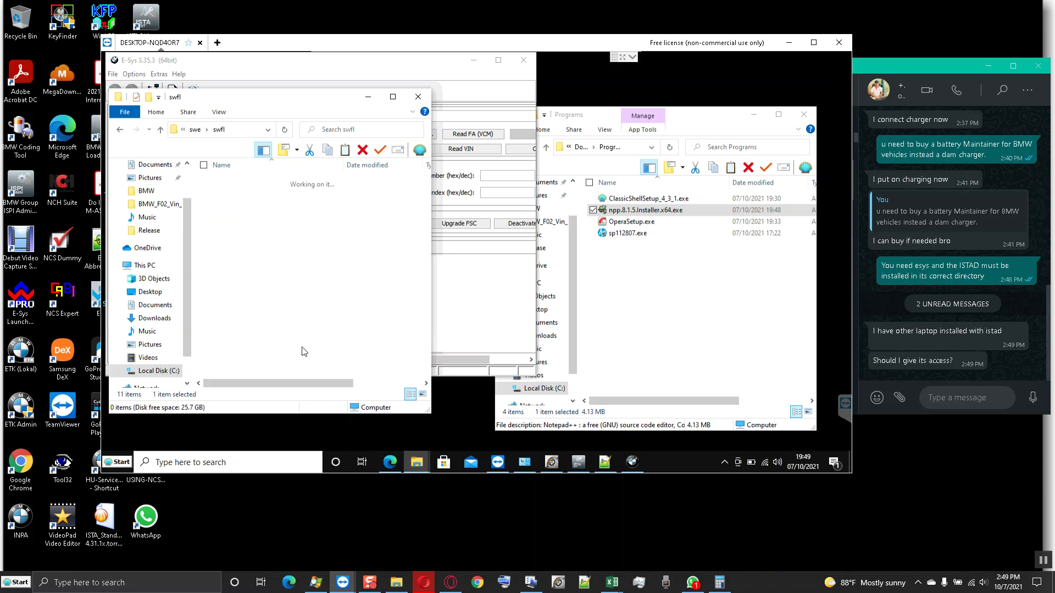
pyautogui.hotkey('alt', 'Left')
pyautogui.hotkey('alt', 'Left')
pyautogui.hotkey('alt', 'Left')
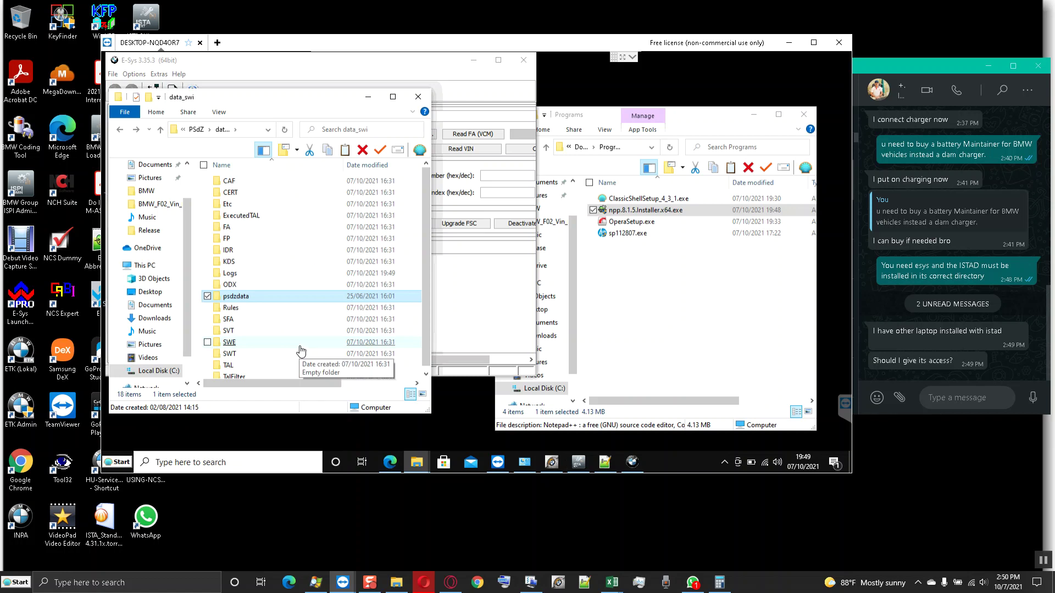
pyautogui.hotkey('alt', 'Right')
# - Inspect the mainseries F001 and S18A folders and the empty FA folder in data_swi
pyautogui.doubleClick(236, 205)
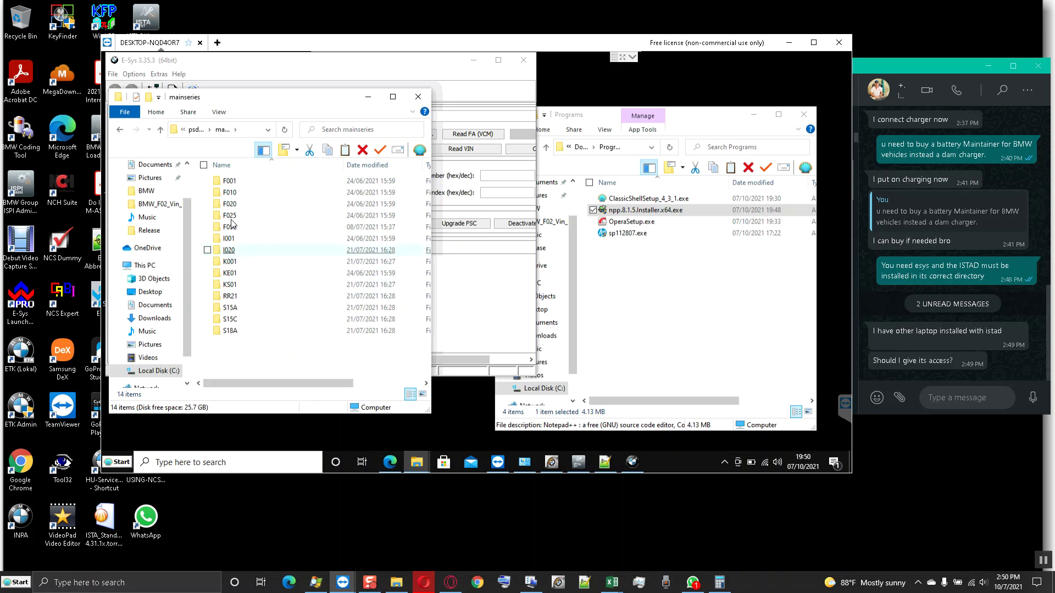
pyautogui.doubleClick(230, 182)
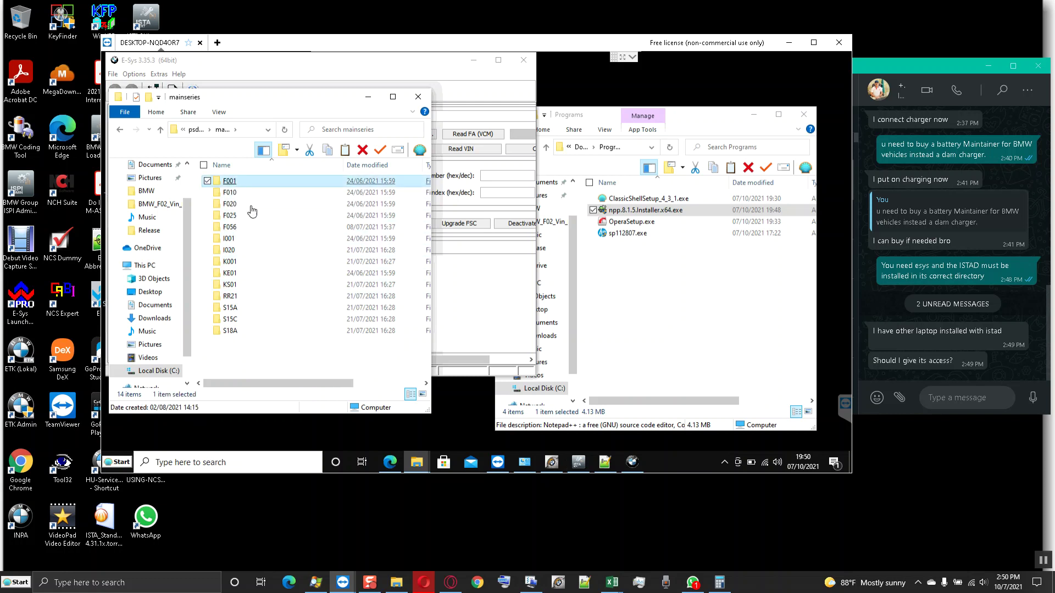
pyautogui.hotkey('alt', 'Left')
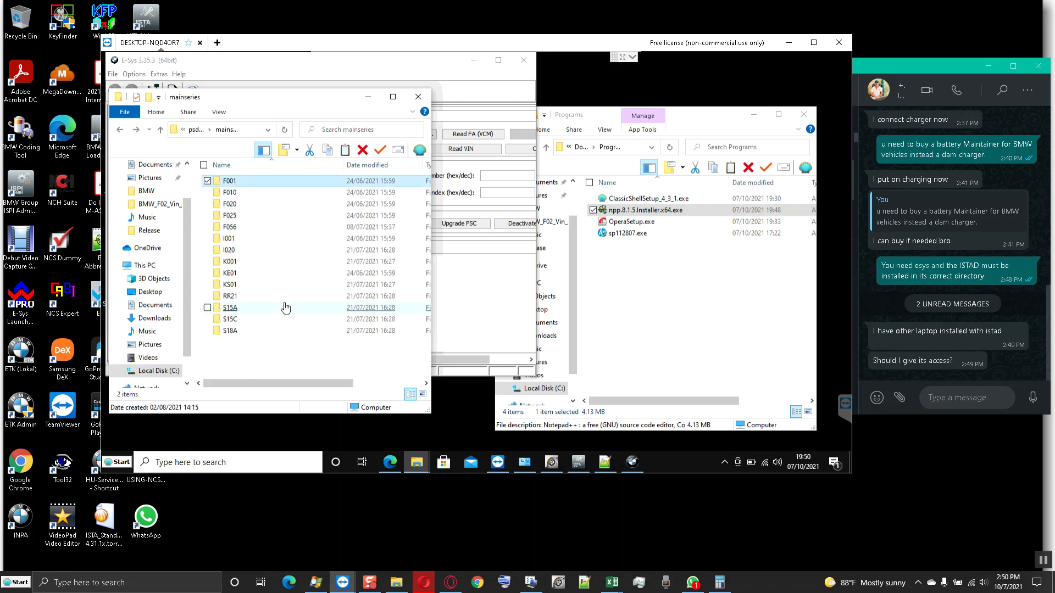
pyautogui.hotkey('alt', 'Left')
pyautogui.press('Return')
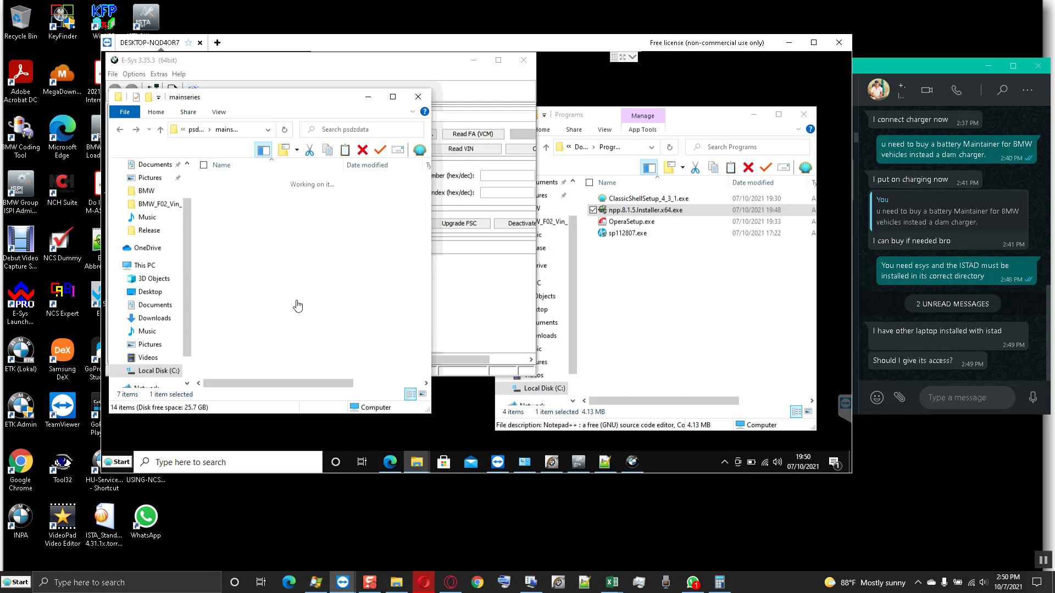
pyautogui.doubleClick(229, 331)
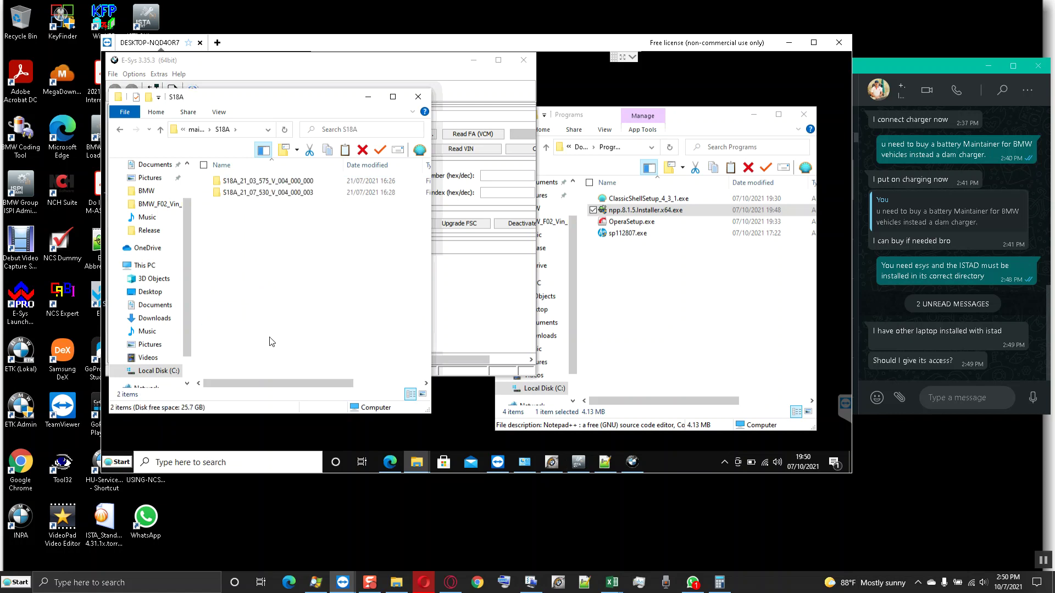
pyautogui.hotkey('alt', 'Left')
pyautogui.hotkey('alt', 'Left')
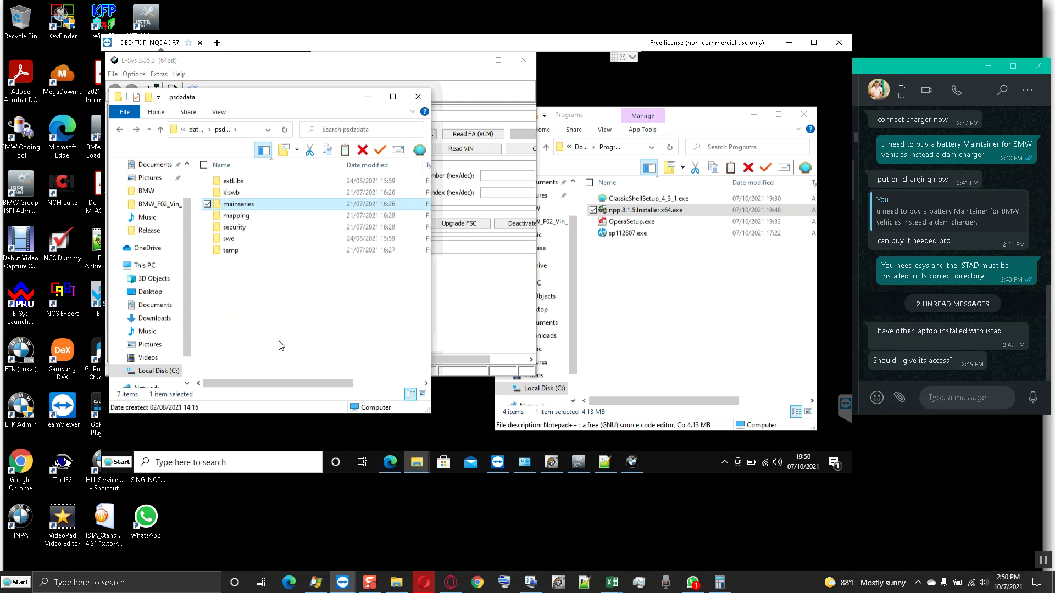
pyautogui.hotkey('alt', 'Left')
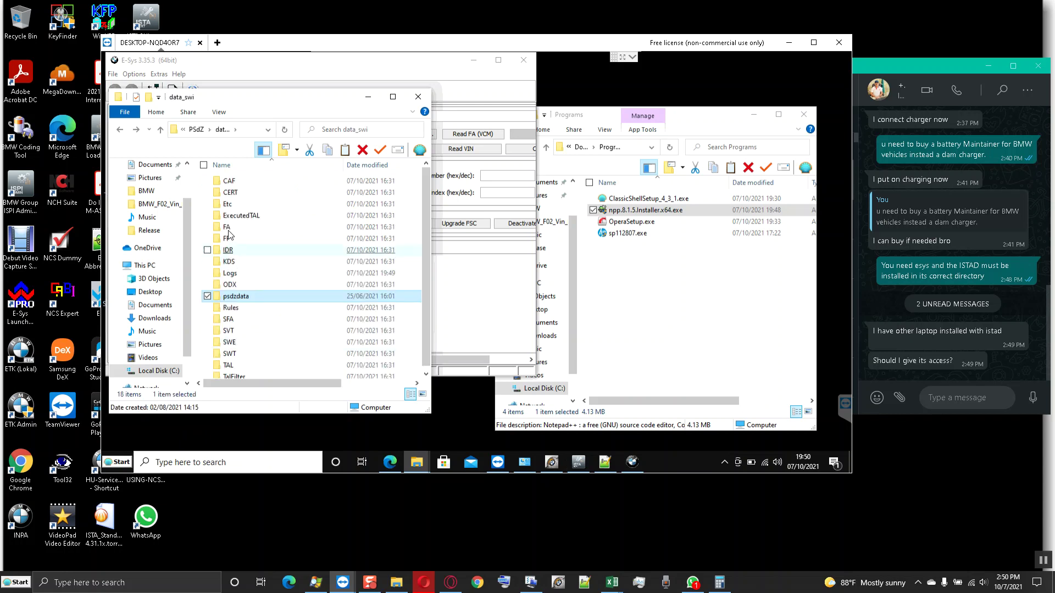
pyautogui.doubleClick(227, 228)
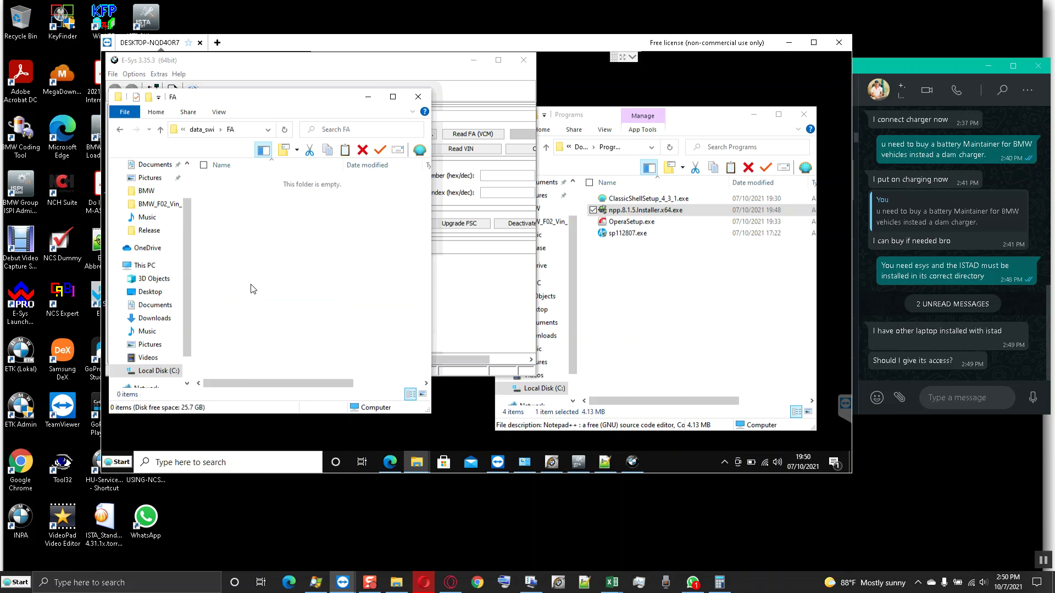
pyautogui.hotkey('alt', 'Left')
pyautogui.click(368, 97)
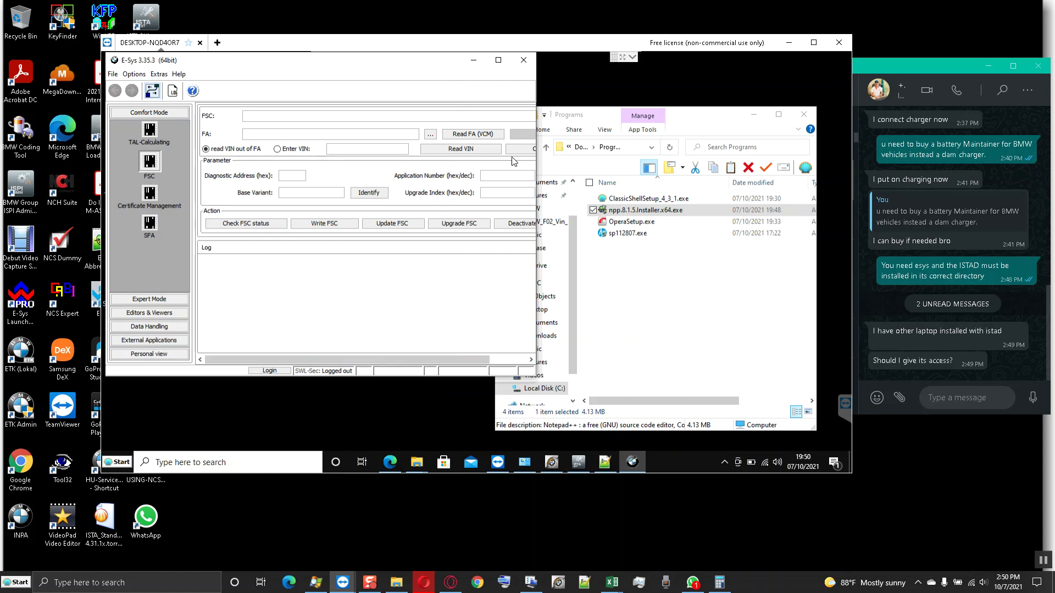
# - Set E-Sys's TAL-Calculating connection to Gateway connection via ICOM/Ethernet
pyautogui.click(498, 60)
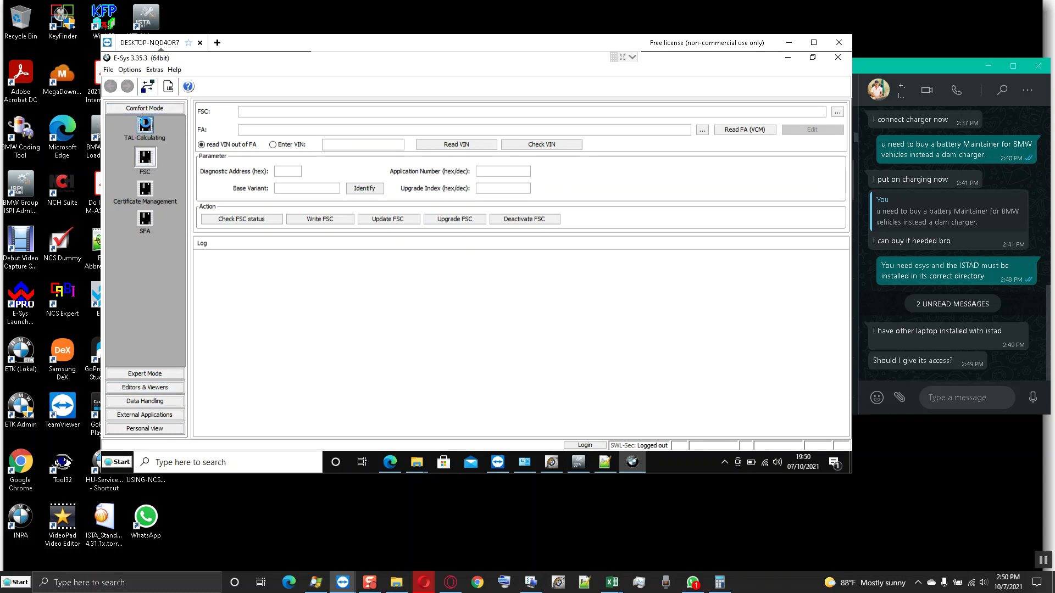
pyautogui.click(145, 125)
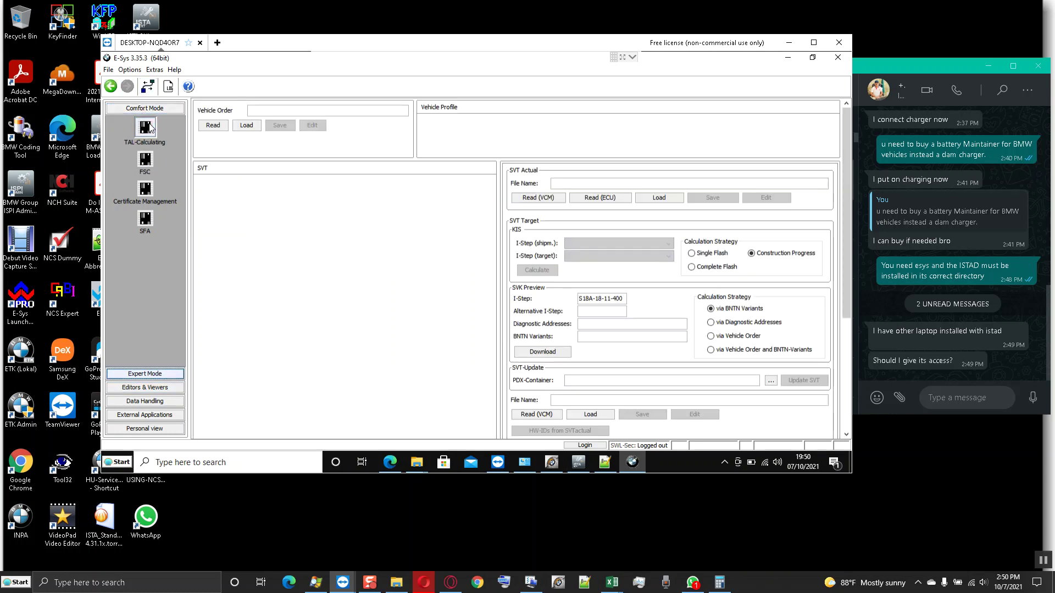
pyautogui.click(147, 87)
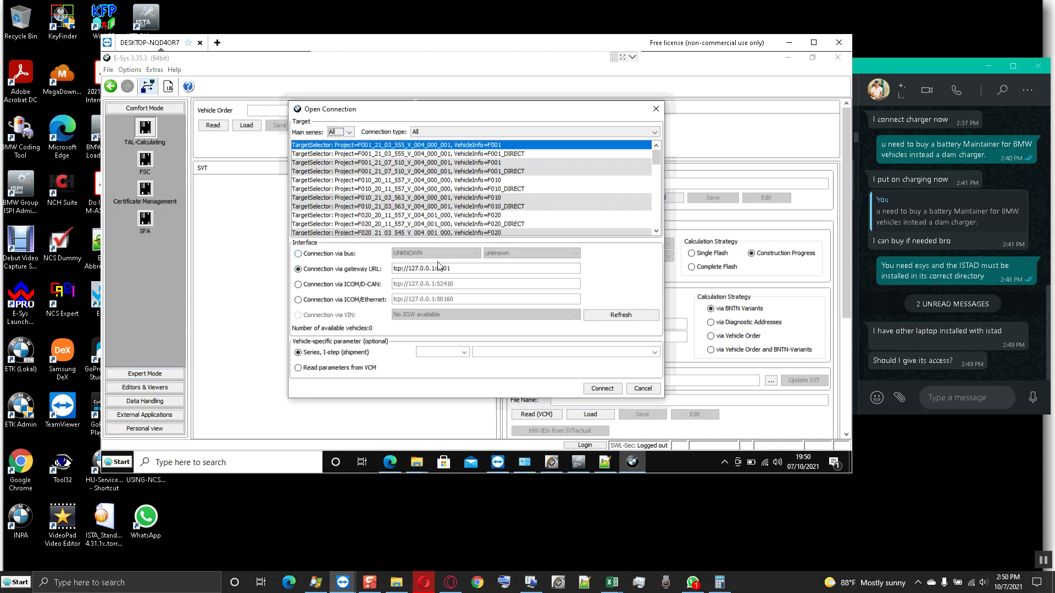
pyautogui.click(473, 133)
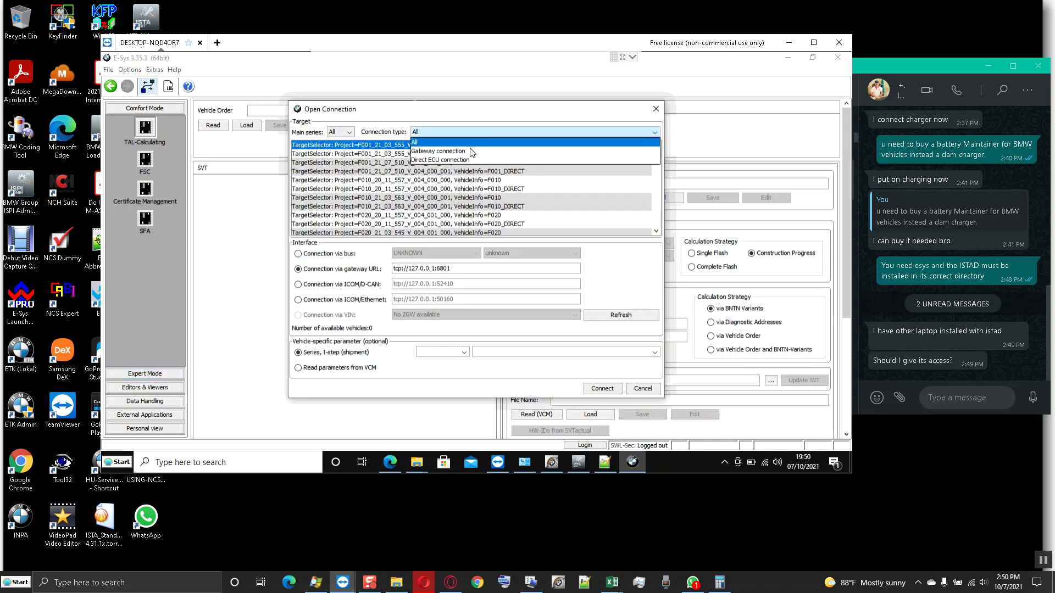
pyautogui.click(469, 154)
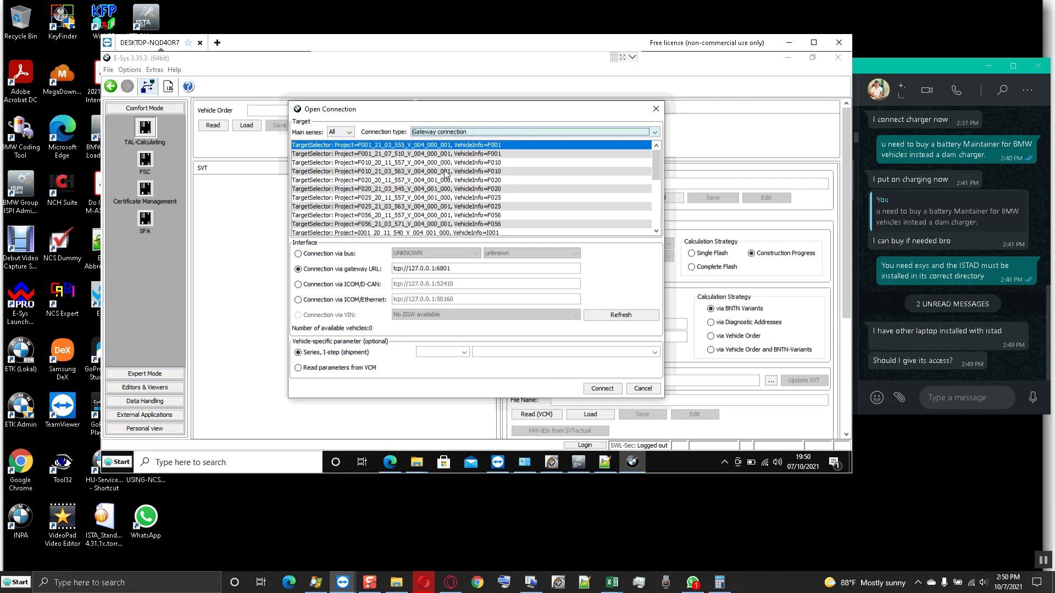
pyautogui.click(340, 301)
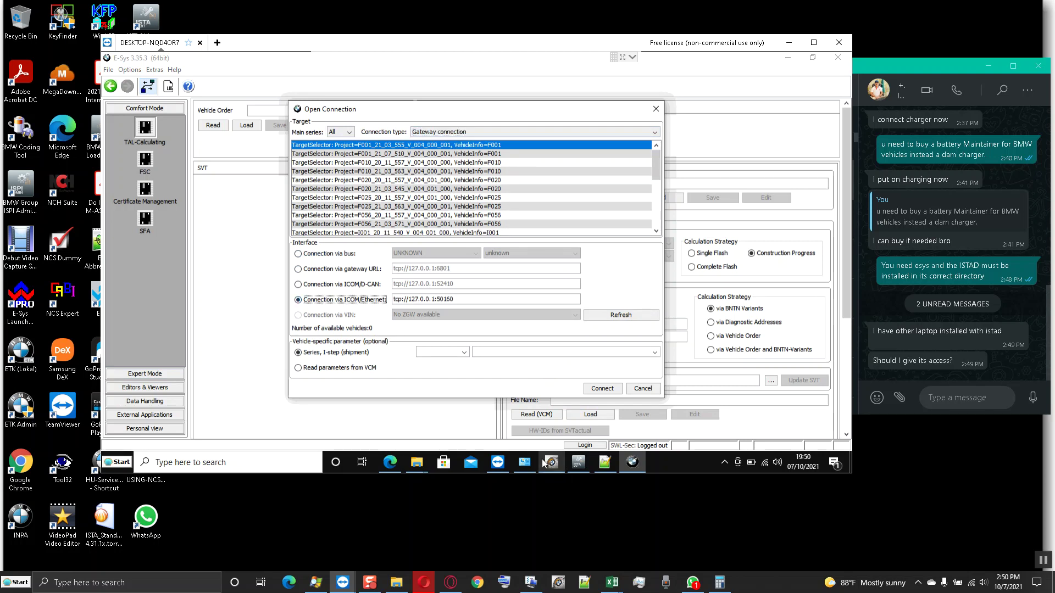
pyautogui.click(551, 462)
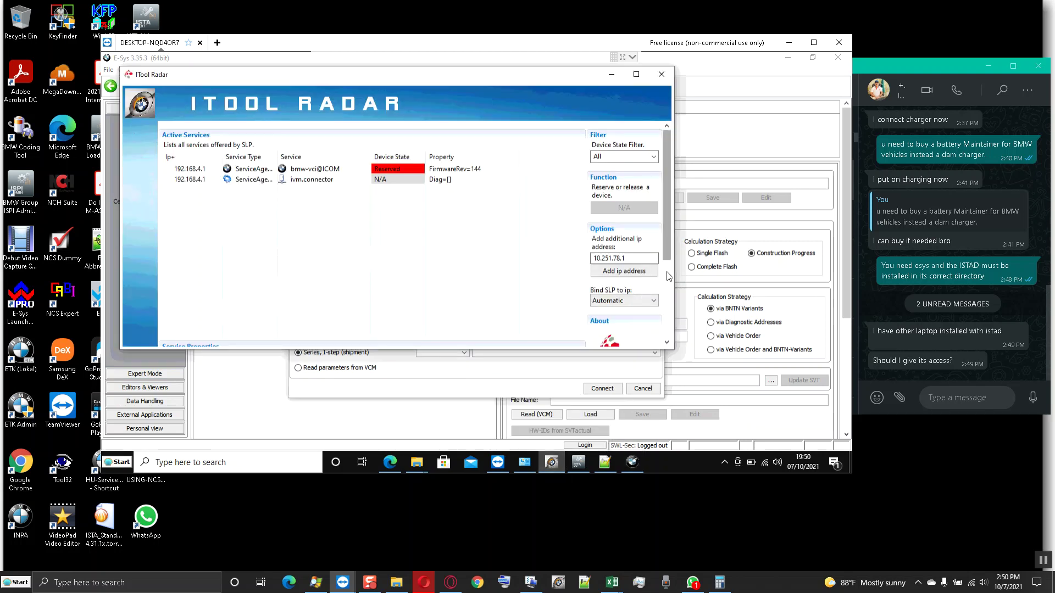
# - Copy the ICOM address 192.168.4.1 from the bmw-vci@ICOM service URL in ITool Radar
pyautogui.scroll(-3, 666, 276)
pyautogui.click(263, 241)
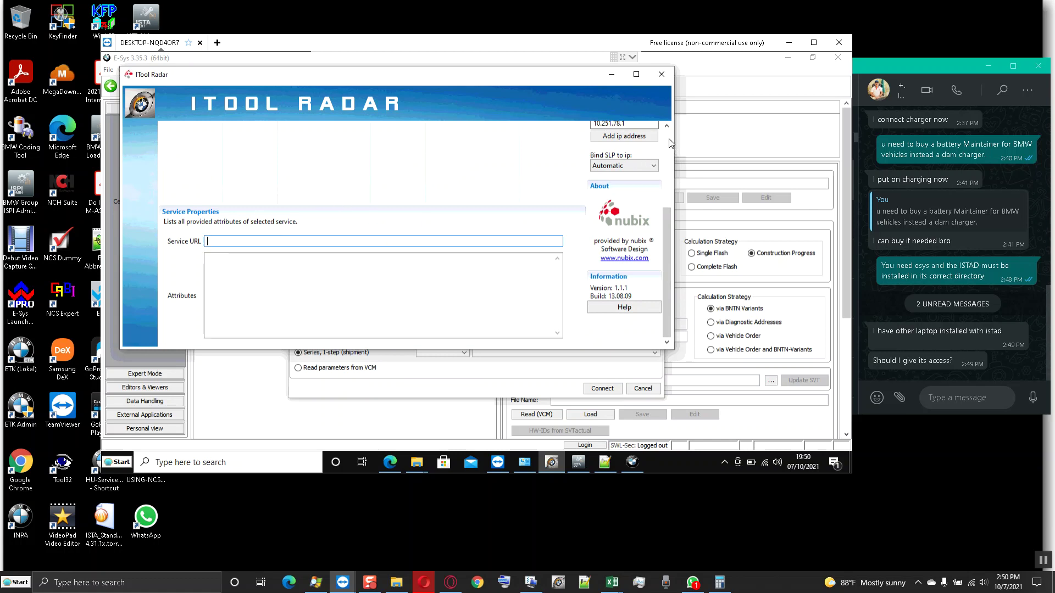
pyautogui.scroll(3, 665, 140)
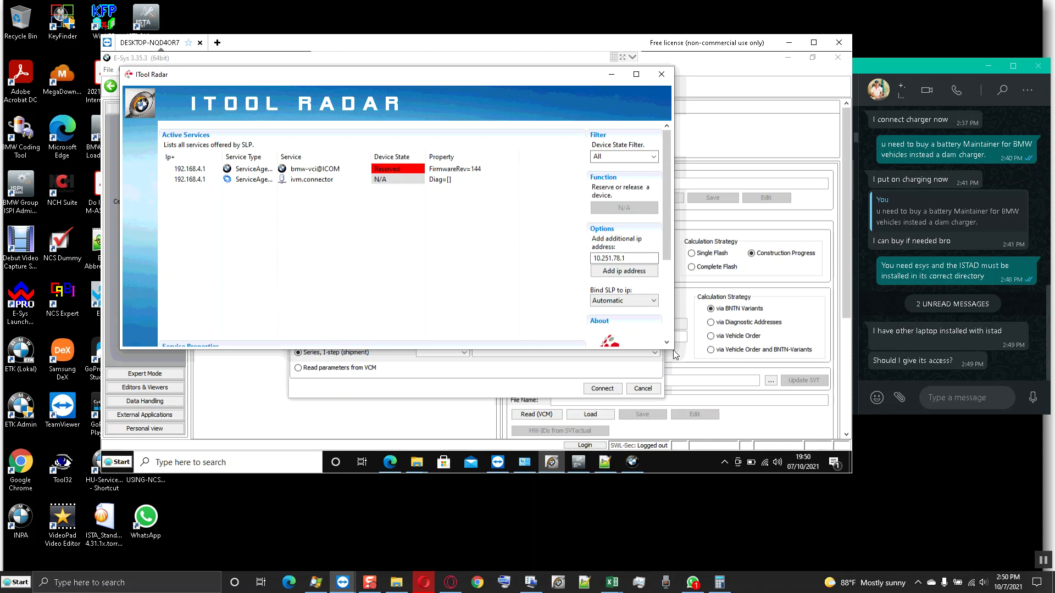
pyautogui.moveTo(675, 352); pyautogui.dragTo(690, 419)
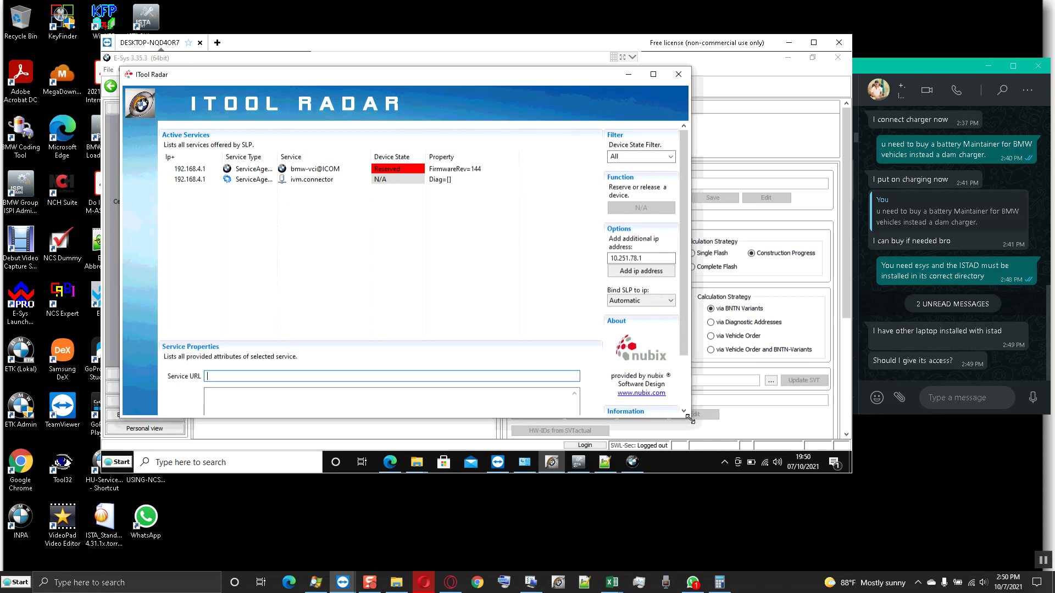
pyautogui.click(265, 171)
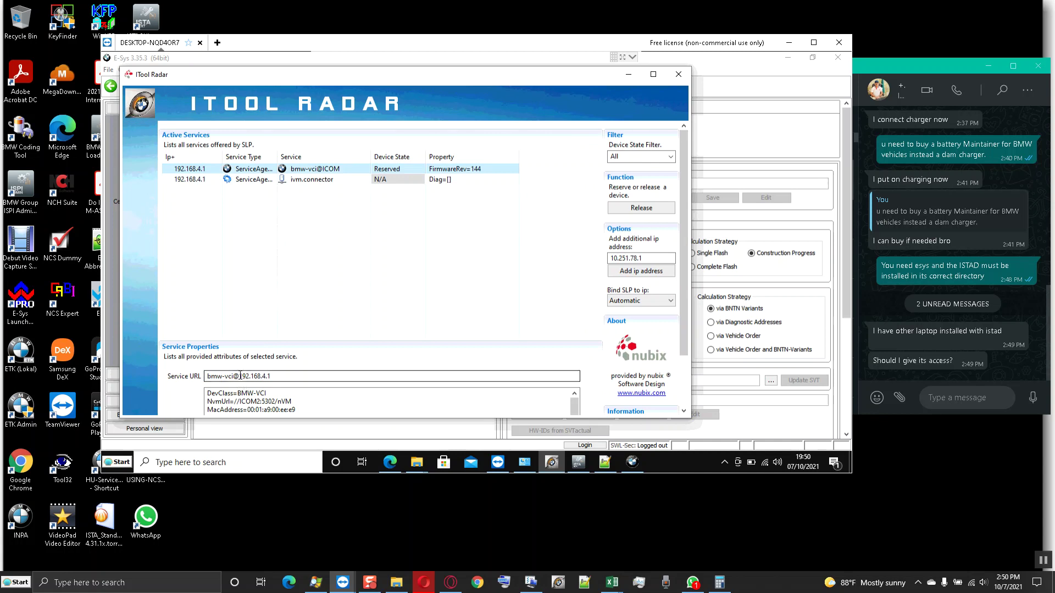
pyautogui.doubleClick(269, 375)
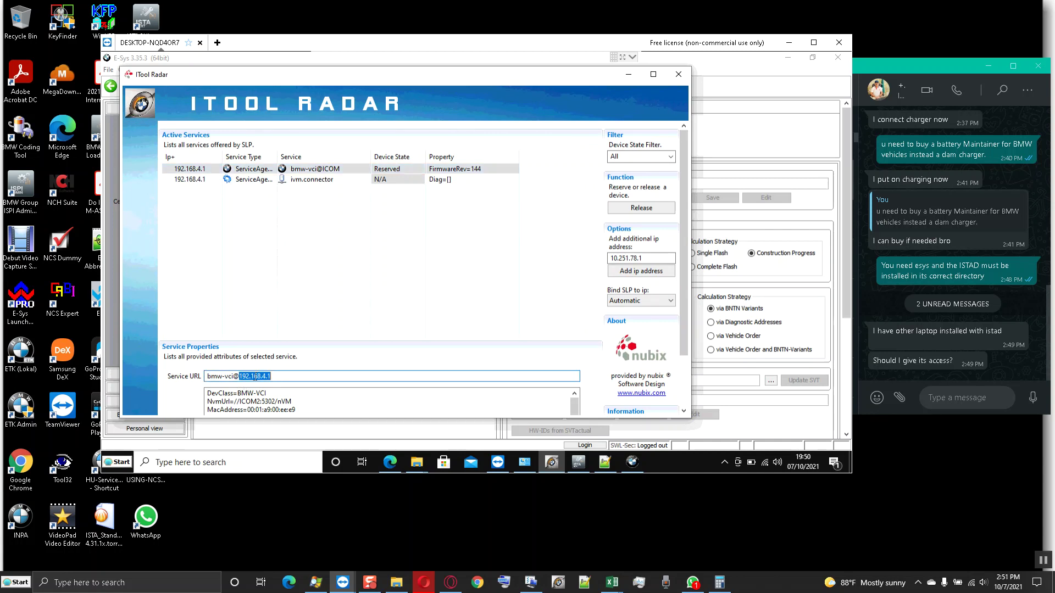
pyautogui.rightClick(253, 378)
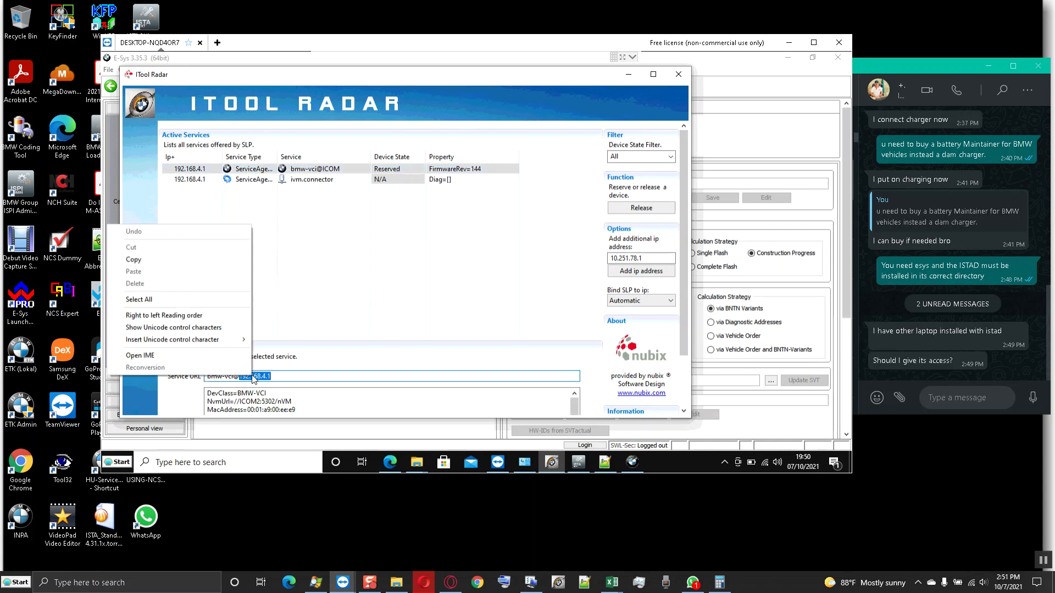
pyautogui.click(133, 261)
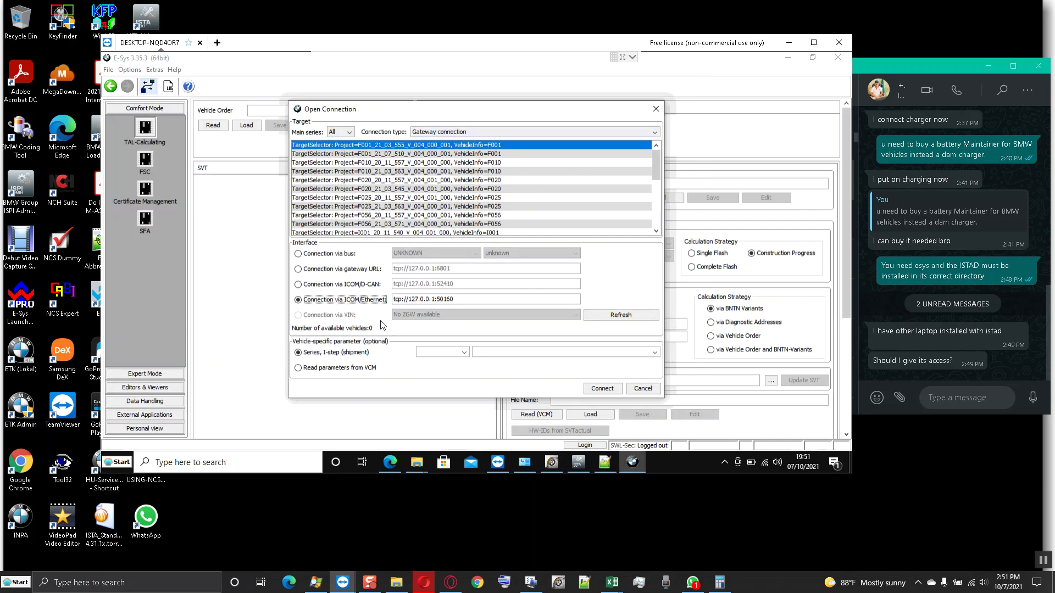
# - Set the ICOM/Ethernet URL to tcp://192.168.4.1:50160 reading parameters from VCM, then bring up ISTA+'s Connection manager
pyautogui.click(408, 300)
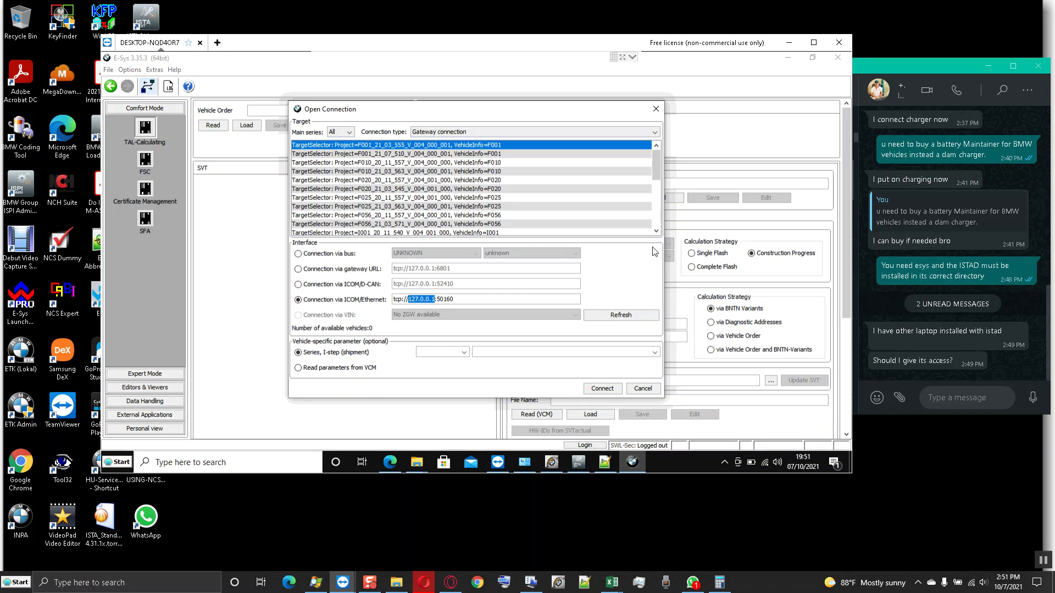
pyautogui.hotkey('ctrl', 'v')
pyautogui.click(299, 368)
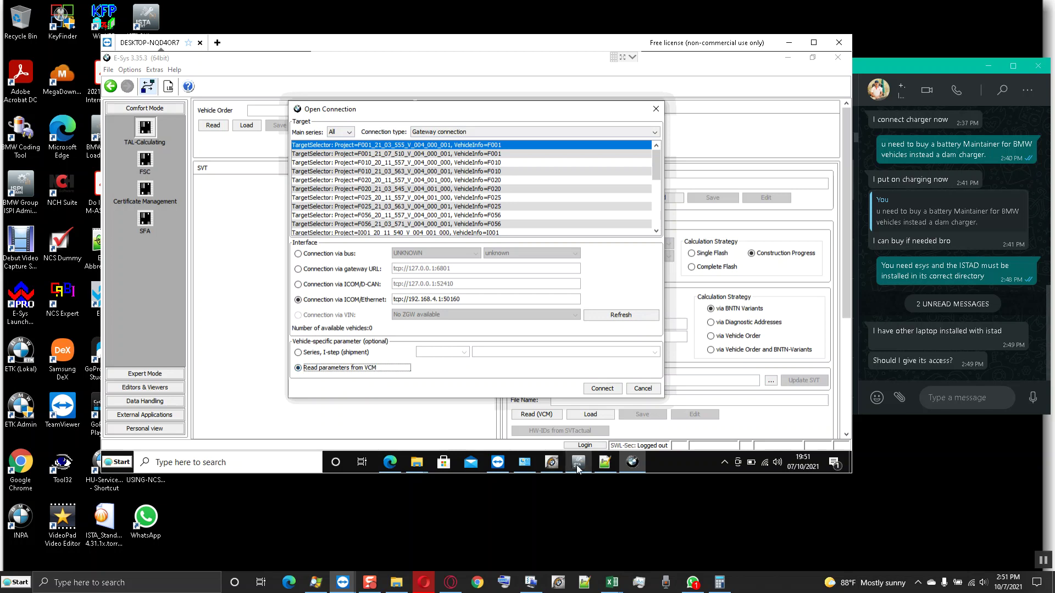
pyautogui.click(577, 464)
pyautogui.click(684, 62)
# - Break ISTA+'s ICOM2 vehicle connection, confirm the interruption warning, and minimize ISTA+
pyautogui.click(549, 147)
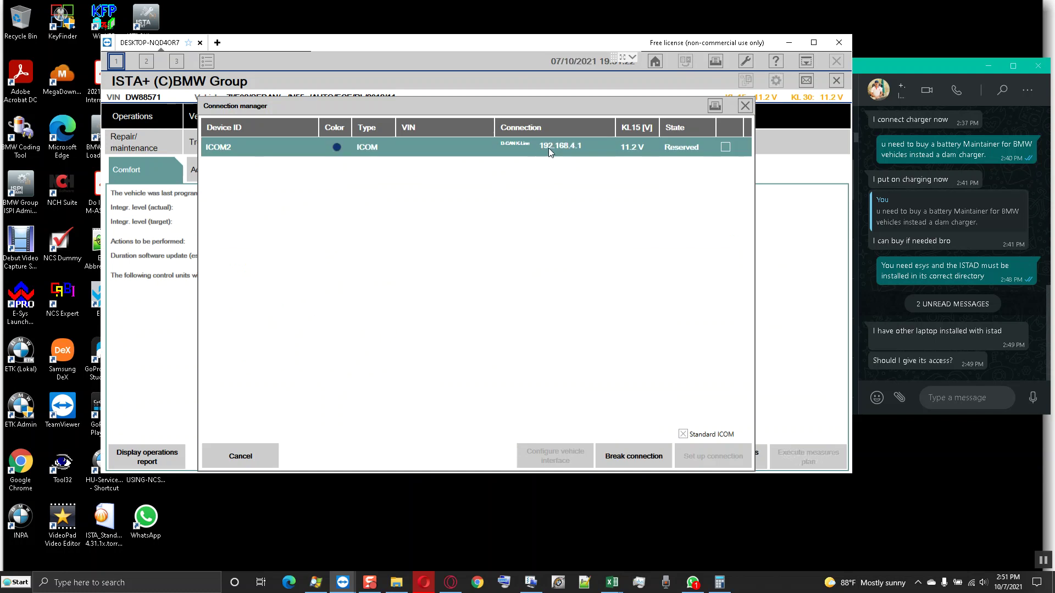
pyautogui.click(626, 454)
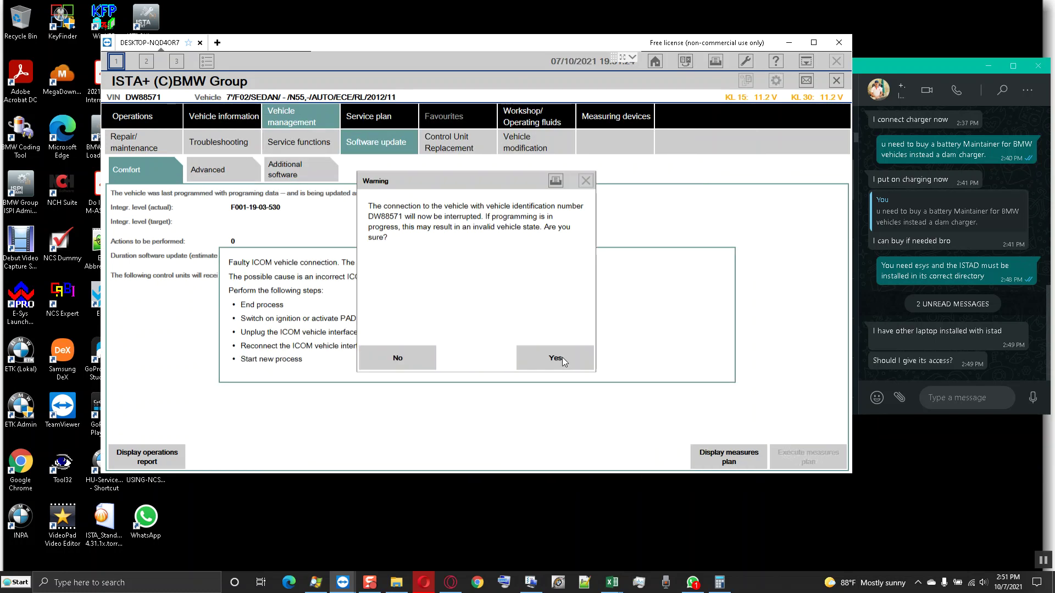
pyautogui.click(562, 357)
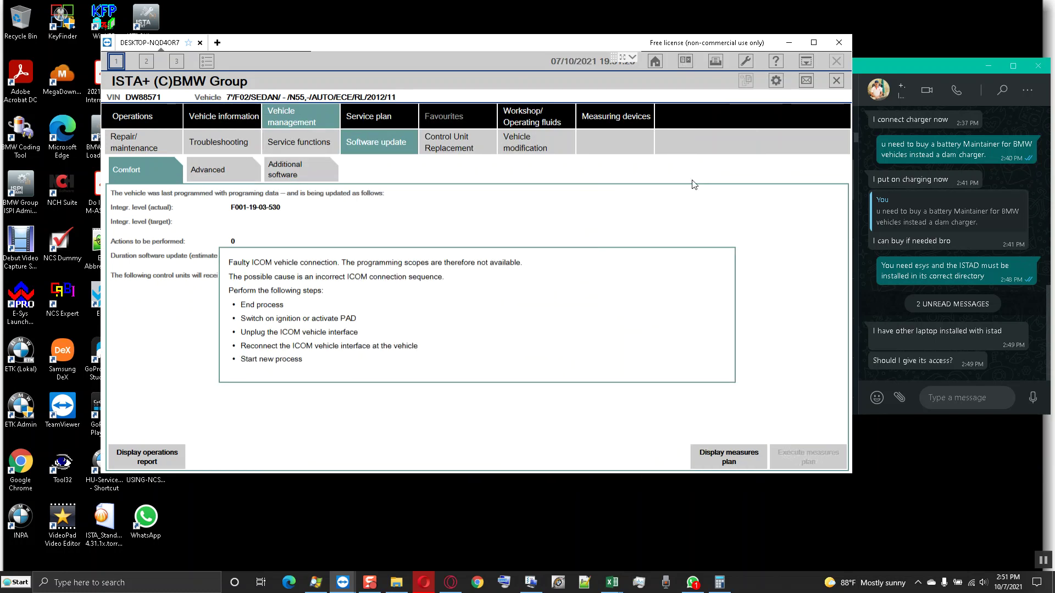
pyautogui.click(240, 119)
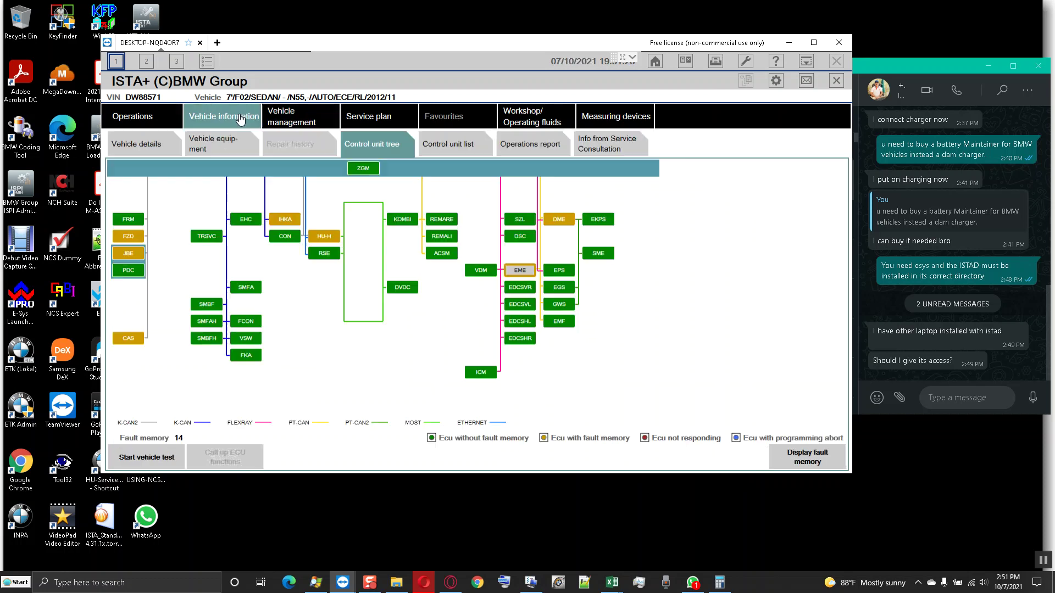
pyautogui.click(806, 61)
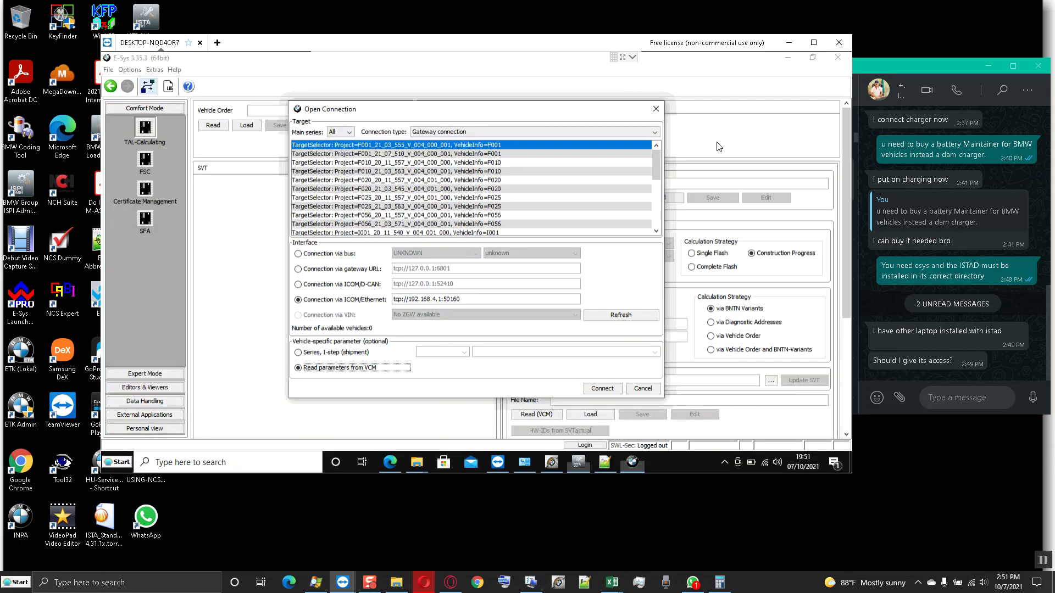
# - Confirm in ITool Radar that bmw-vci@ICOM at 192.168.4.1 is now Free, then show the Explorer windows
pyautogui.click(552, 462)
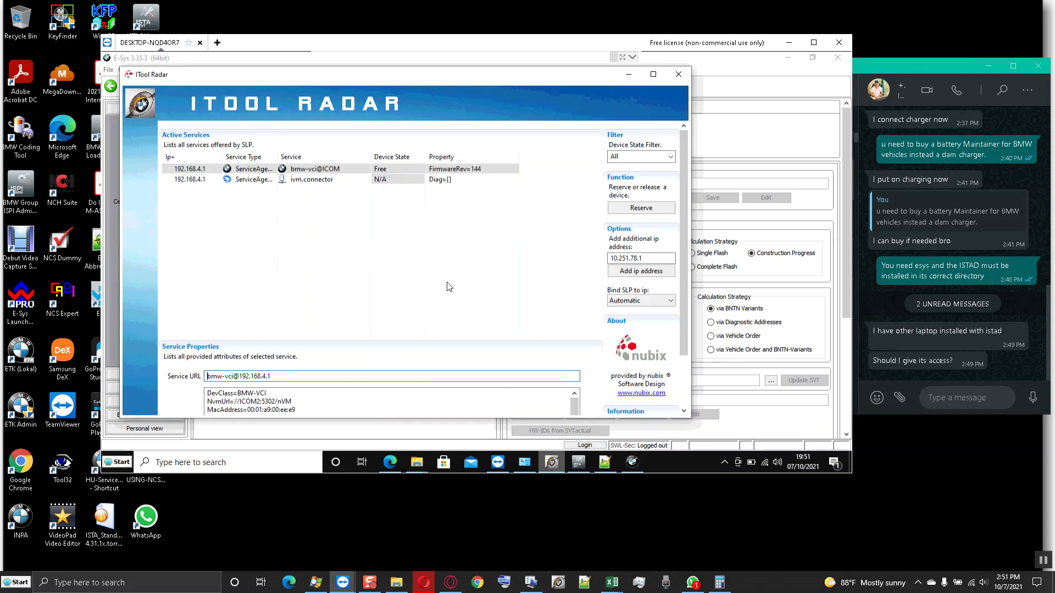
pyautogui.click(452, 170)
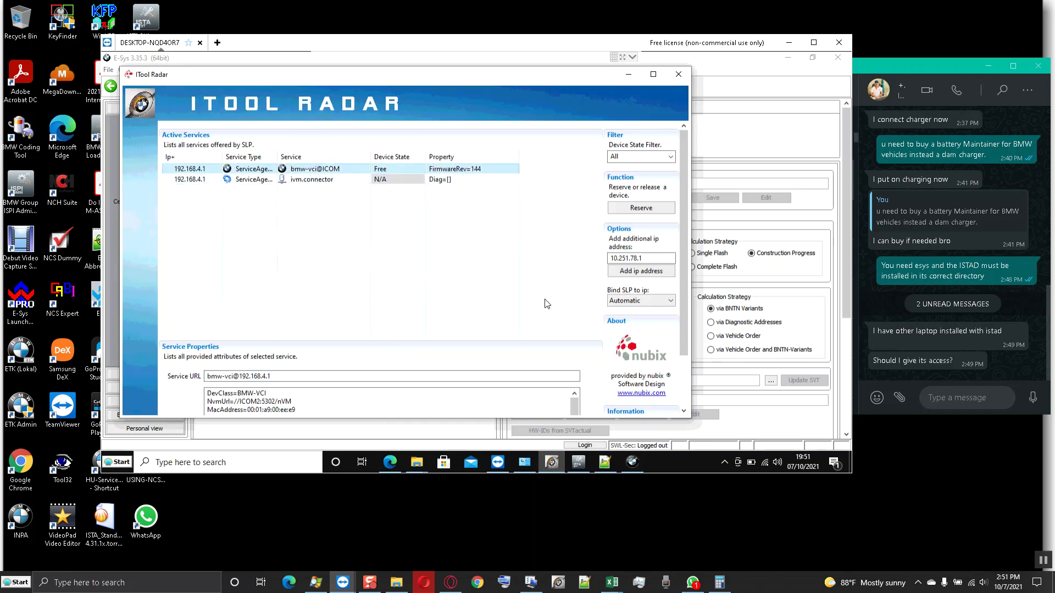
pyautogui.click(419, 466)
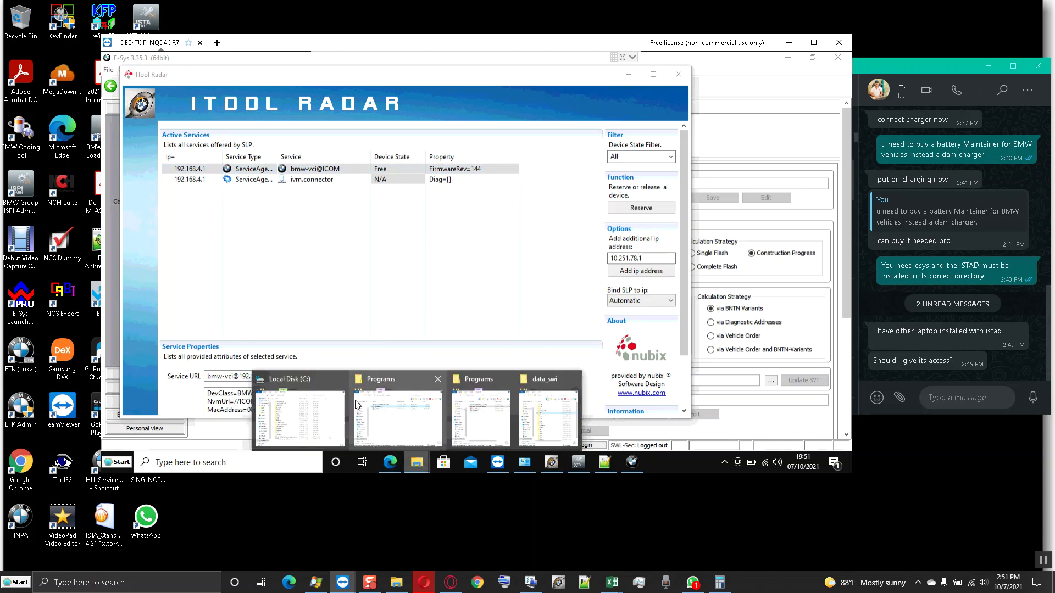
# - Open C:\EDIABAS in the Local Disk window and display its contents as a list
pyautogui.click(305, 413)
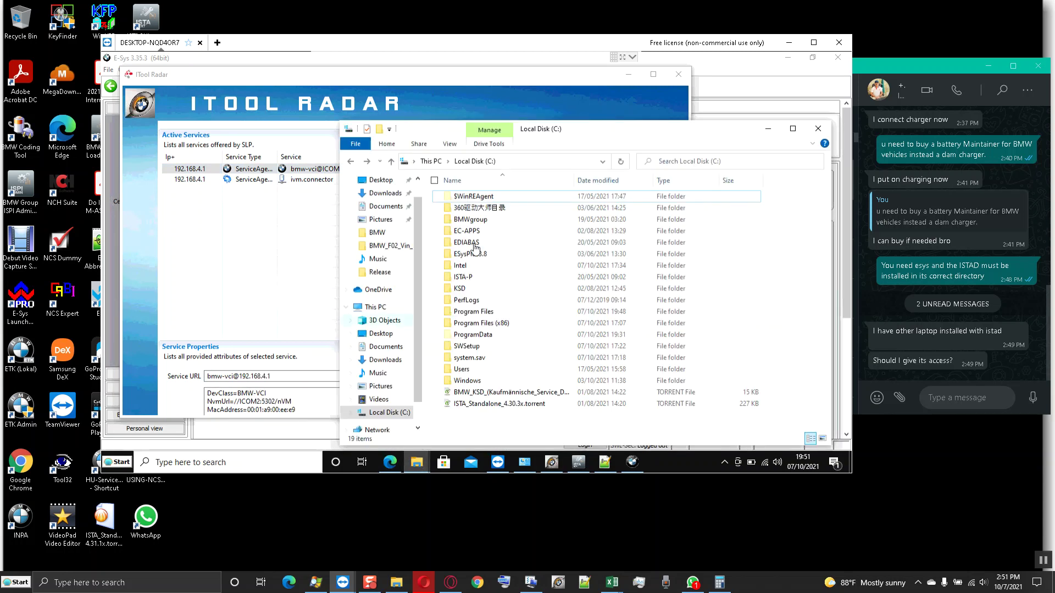
pyautogui.doubleClick(465, 243)
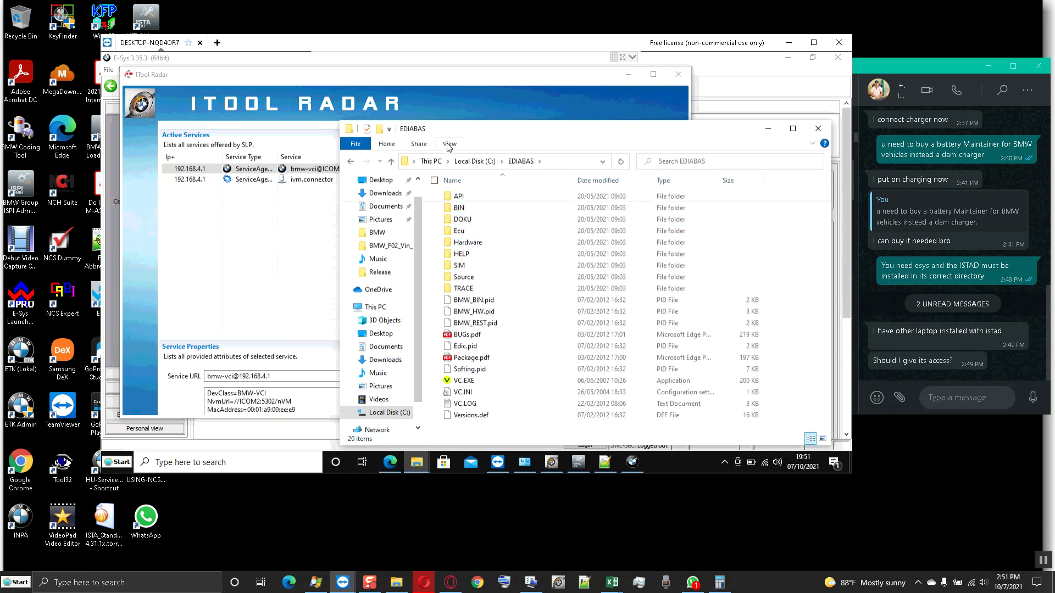
pyautogui.click(449, 144)
pyautogui.click(451, 182)
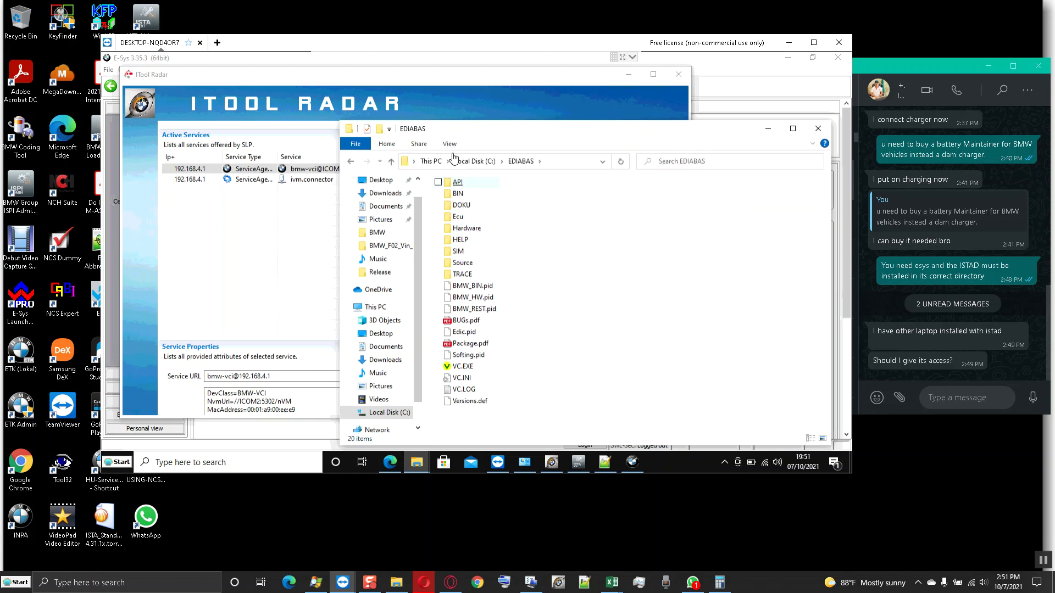
# - Open the BIN folder and bring up the context menu for EDIABAS.INI
pyautogui.click(449, 144)
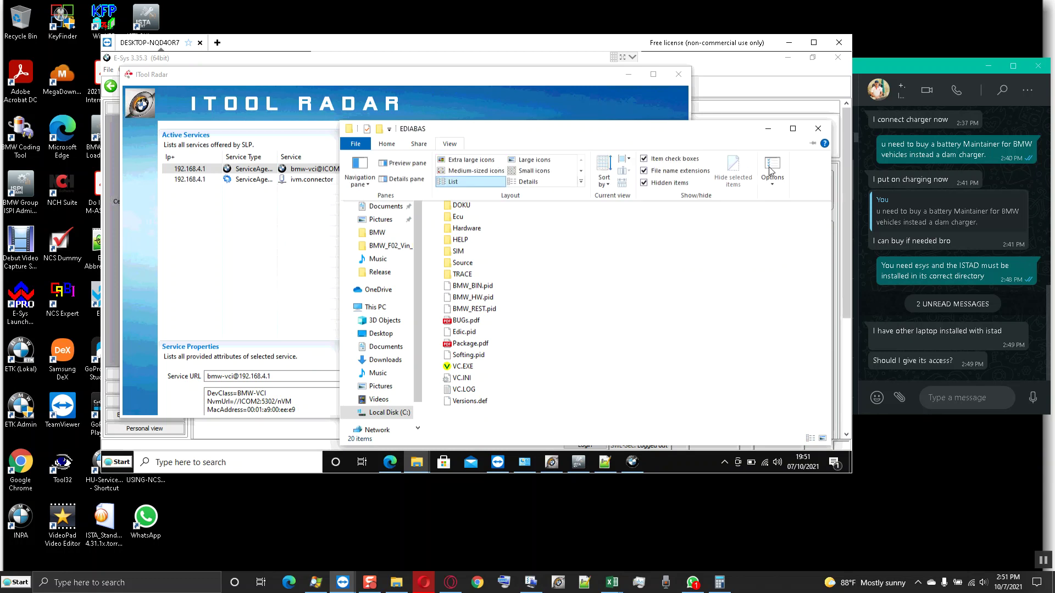
pyautogui.click(772, 171)
pyautogui.press('Escape')
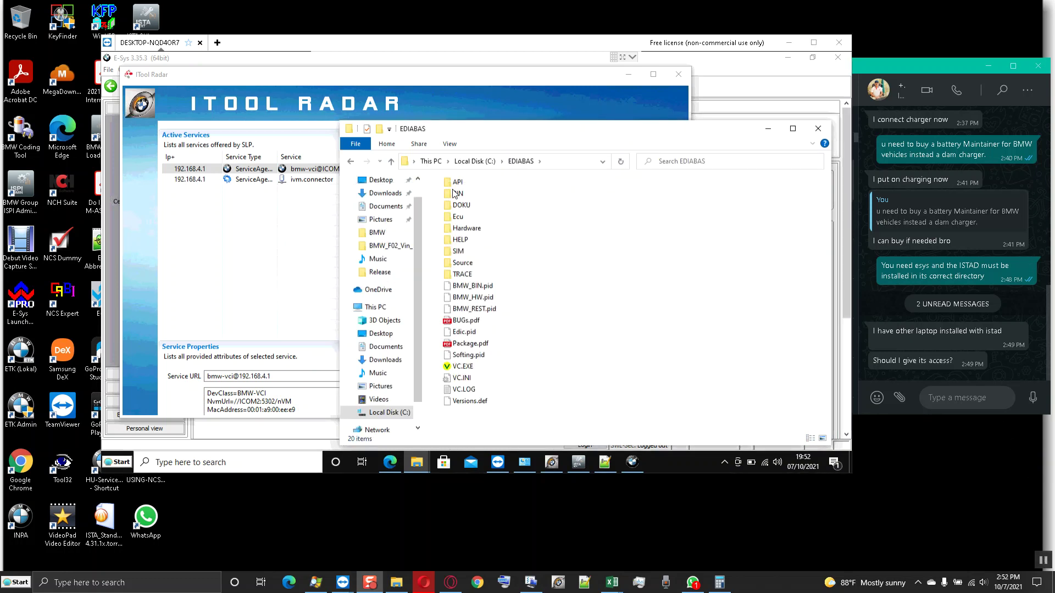
pyautogui.doubleClick(457, 193)
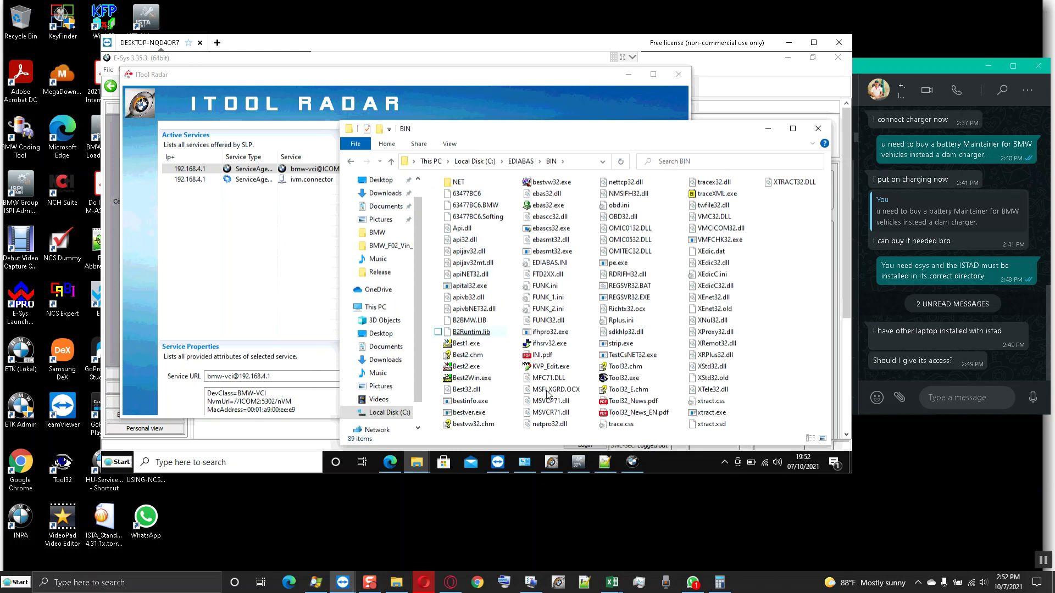
pyautogui.rightClick(552, 264)
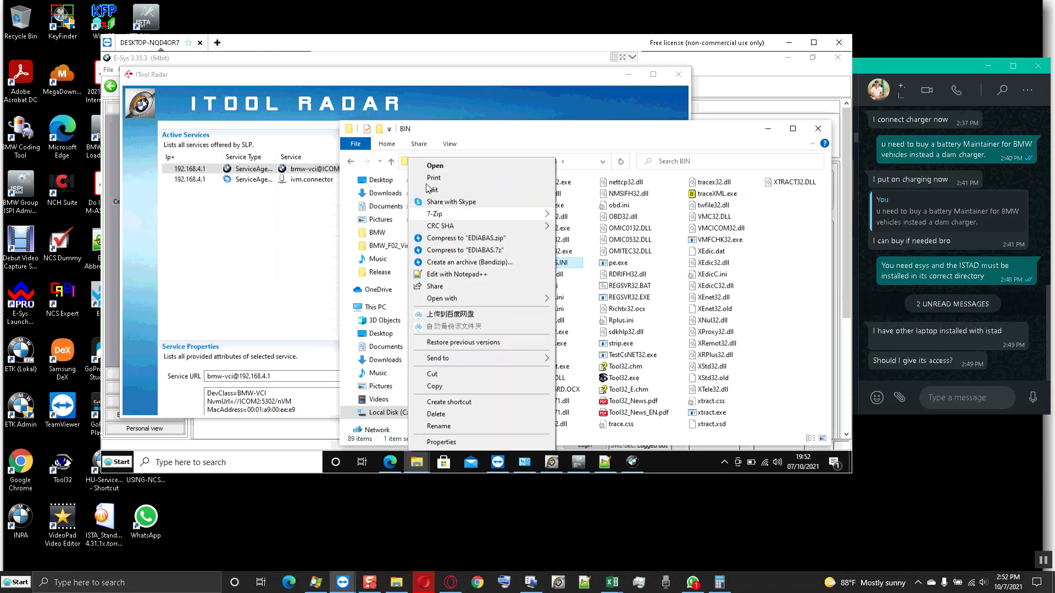
# - Open EDIABAS.INI in Notepad++ and change RemoteHost to 192.168.4.1
pyautogui.click(462, 274)
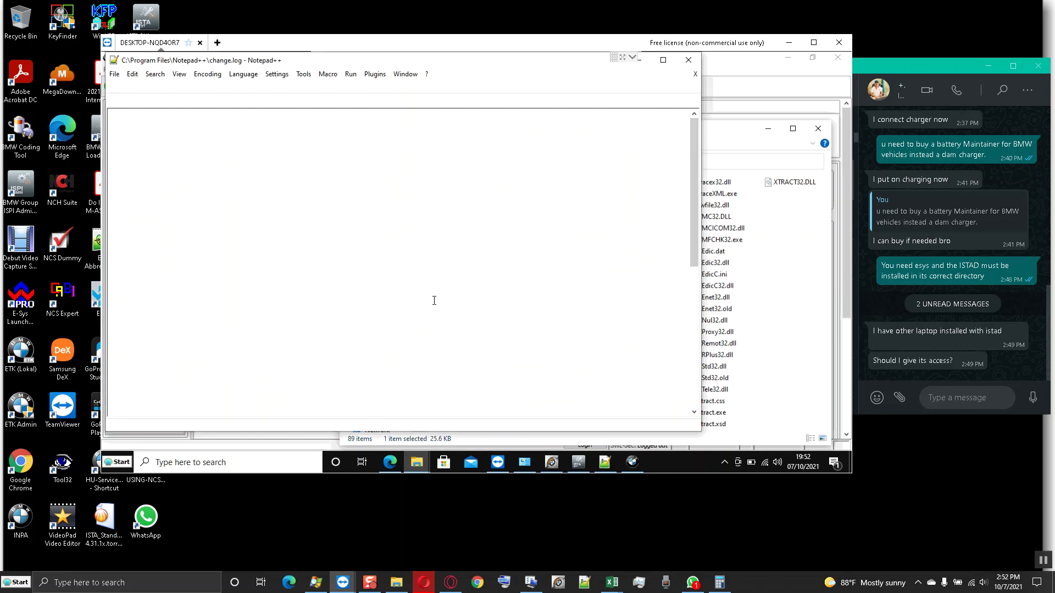
pyautogui.scroll(-14, 250, 236)
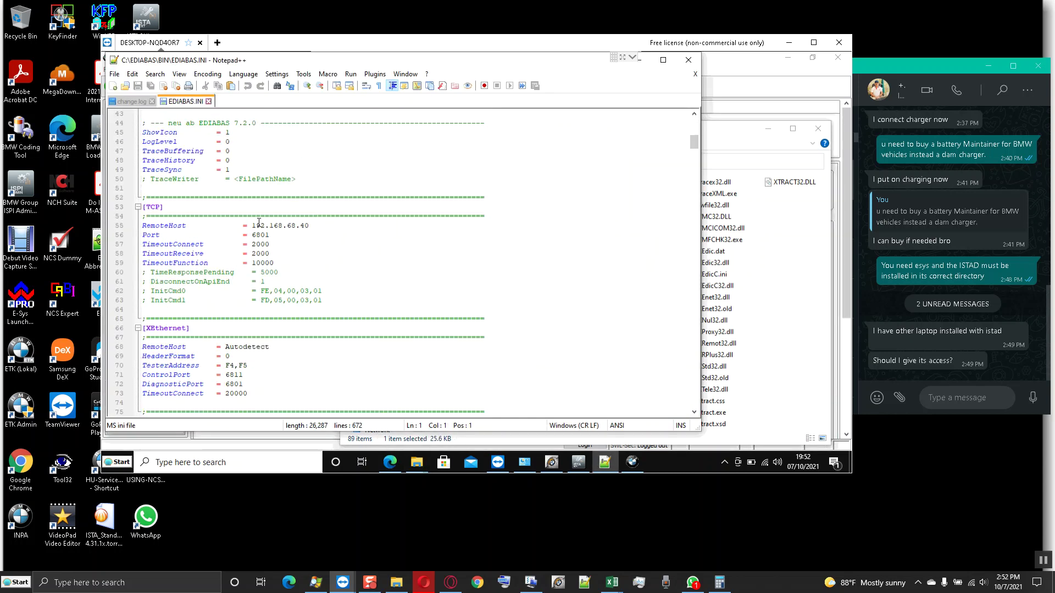
pyautogui.moveTo(252, 225); pyautogui.dragTo(310, 226)
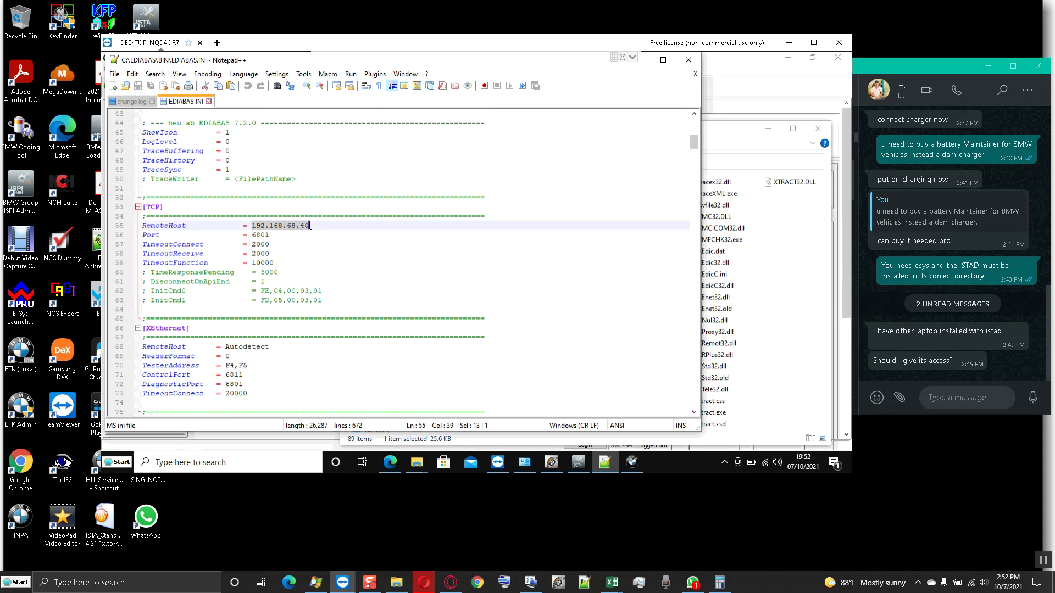
pyautogui.hotkey('ctrl', 'v')
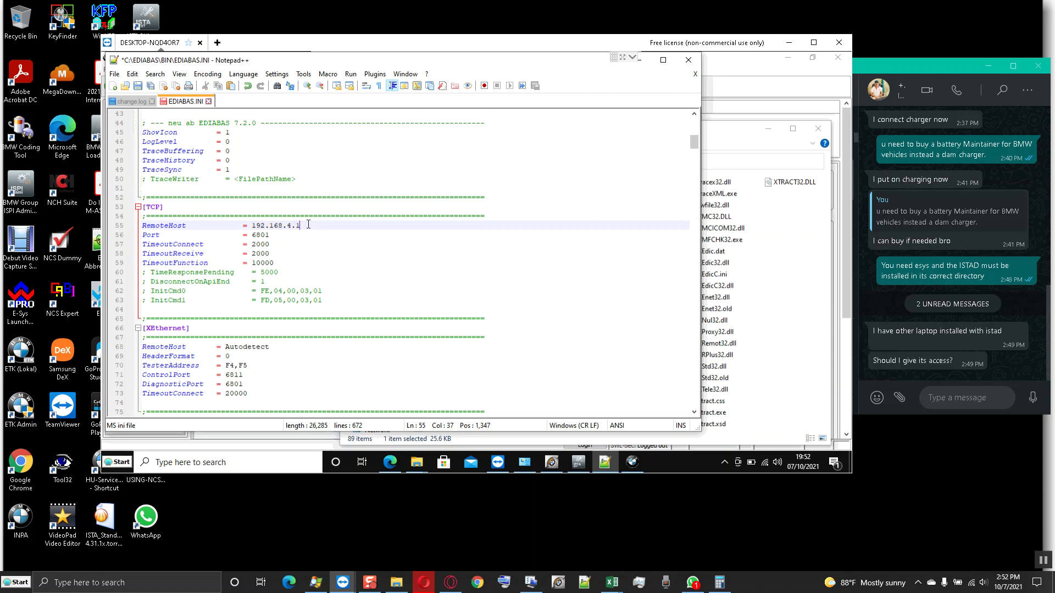
pyautogui.scroll(14, 241, 213)
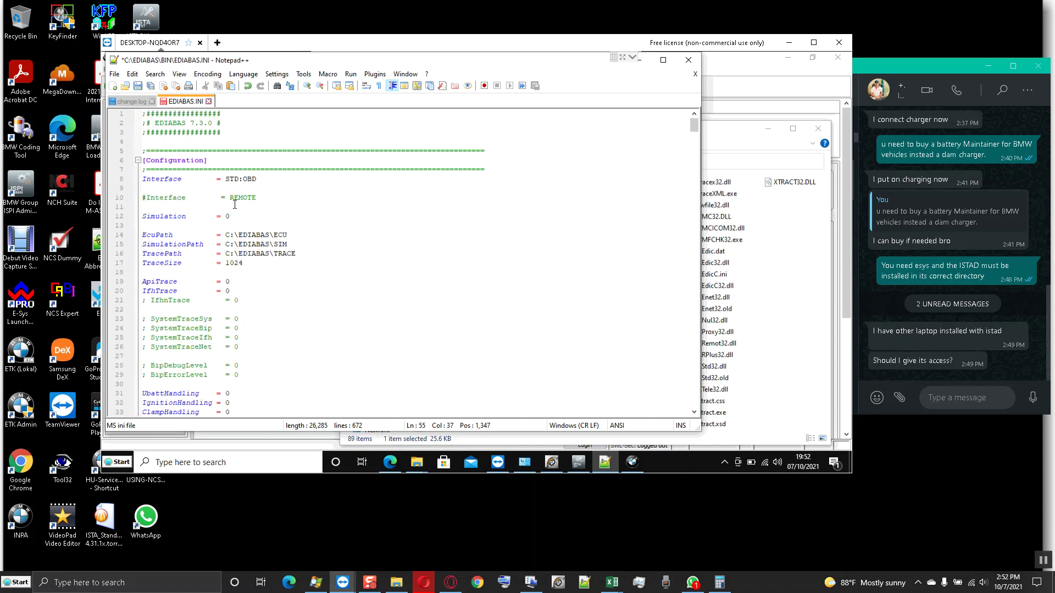
# - Comment out Interface = STD:OBD, enable Interface = REMOTE, then save and close the file
pyautogui.click(145, 178)
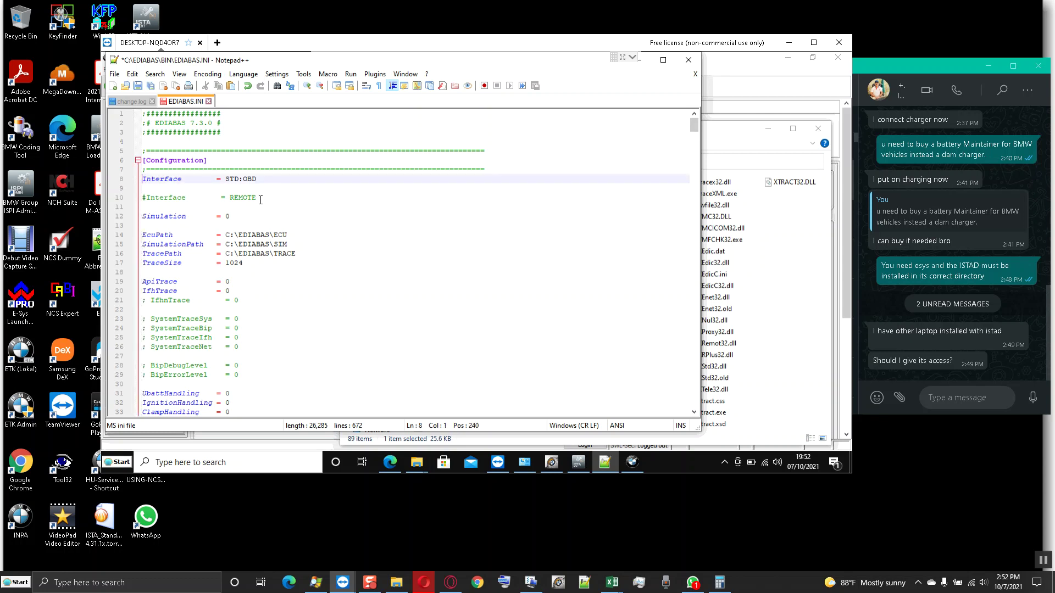
pyautogui.write('#')
pyautogui.press('Down')
pyautogui.press('Down')
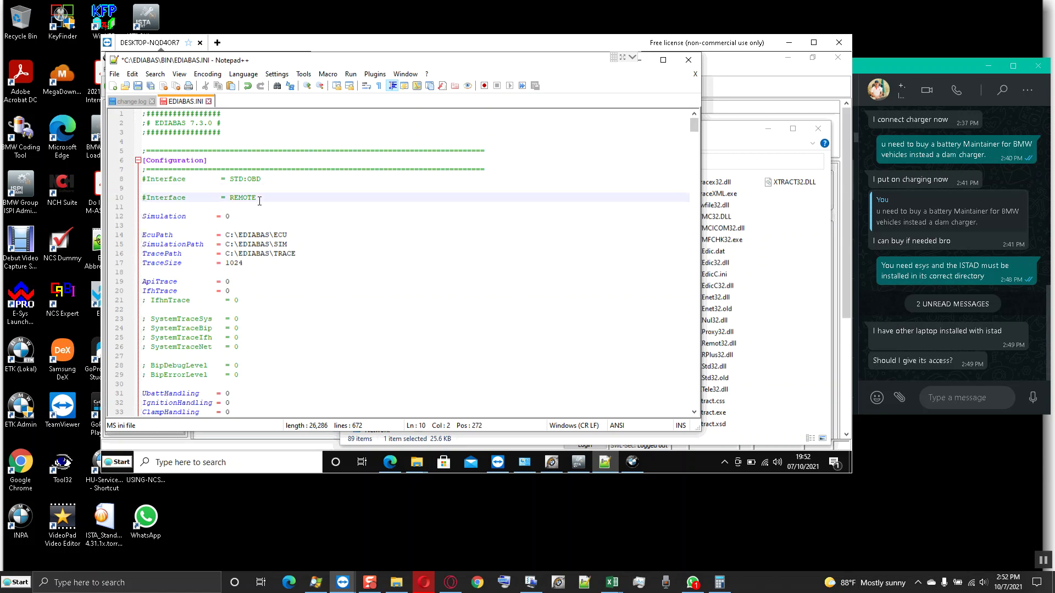
pyautogui.press('BackSpace')
pyautogui.hotkey('ctrl', 's')
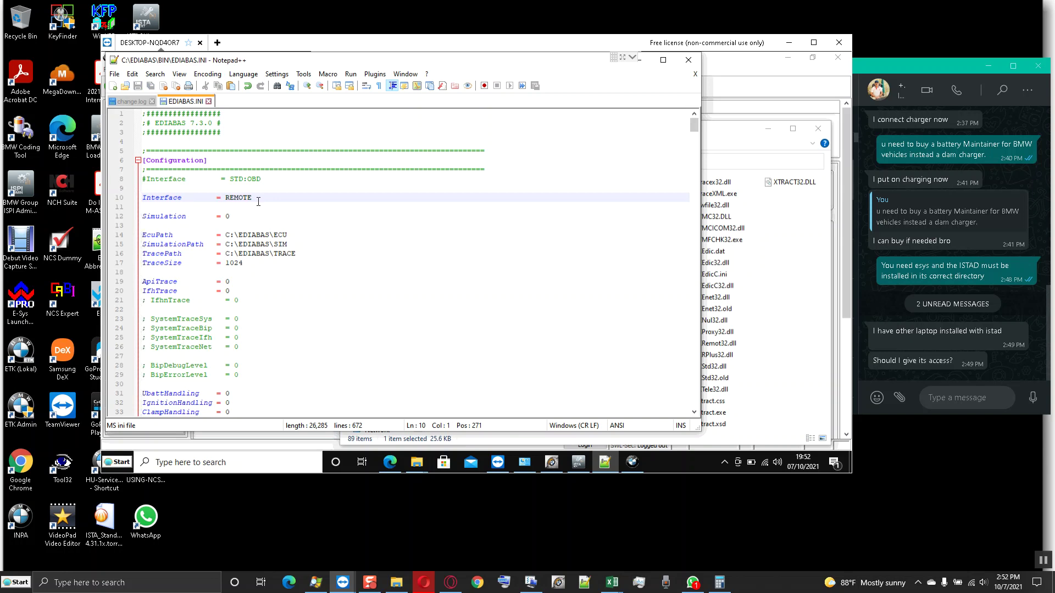
pyautogui.click(688, 60)
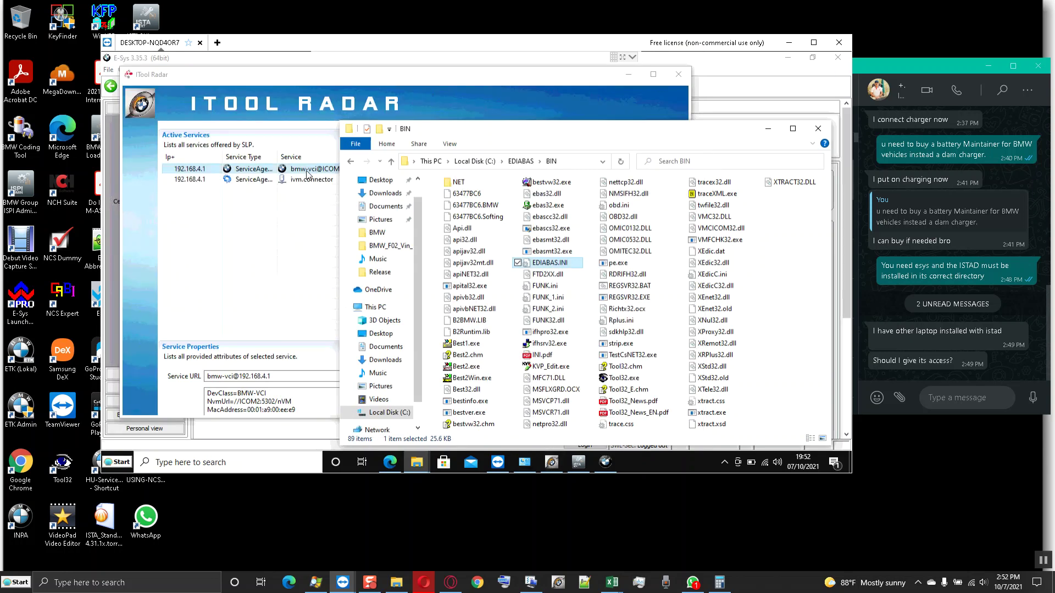
# - Reserve the bmw-vci interface in ITool Radar and connect E-Sys using target F001_21_03_555
pyautogui.click(768, 134)
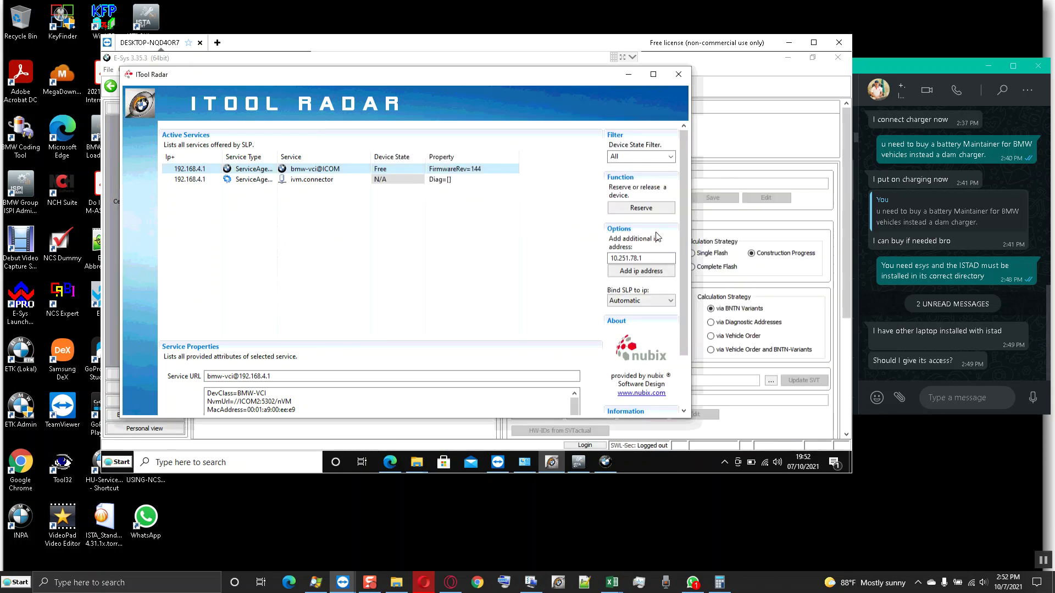
pyautogui.click(642, 215)
pyautogui.click(628, 74)
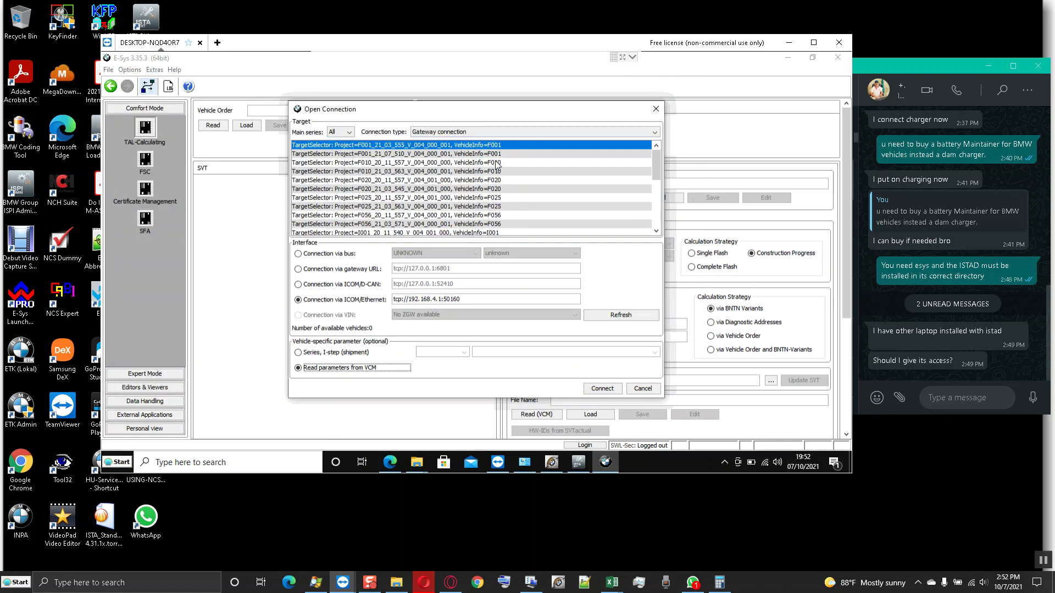
pyautogui.click(496, 154)
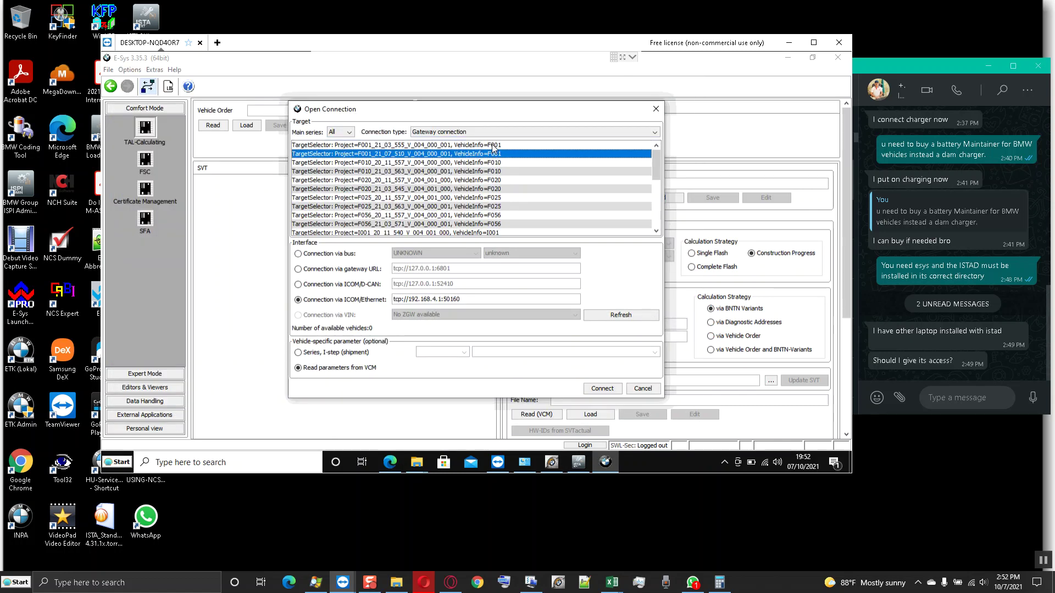
pyautogui.click(492, 145)
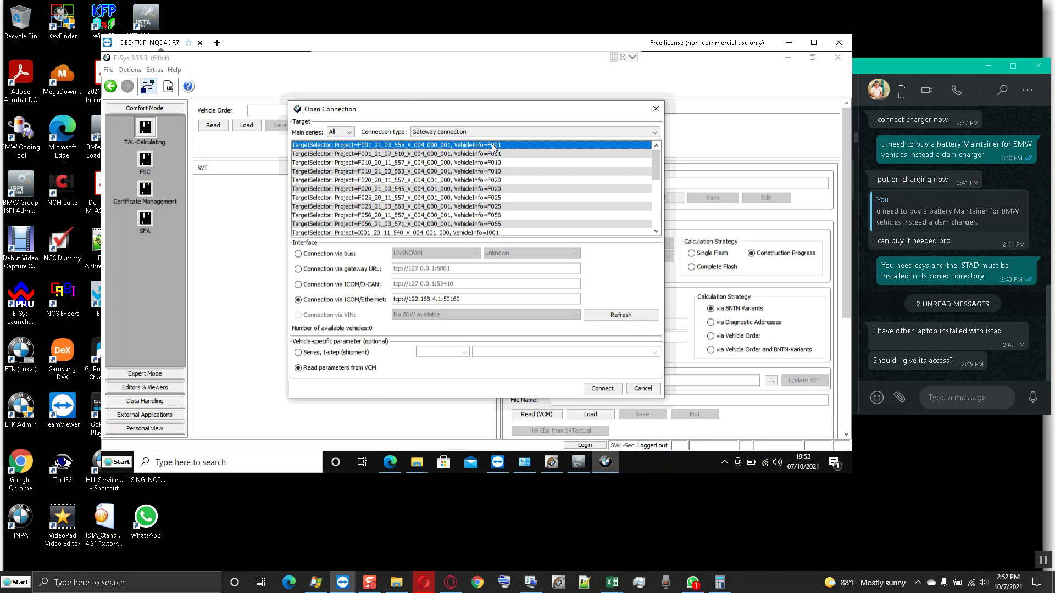
pyautogui.click(603, 389)
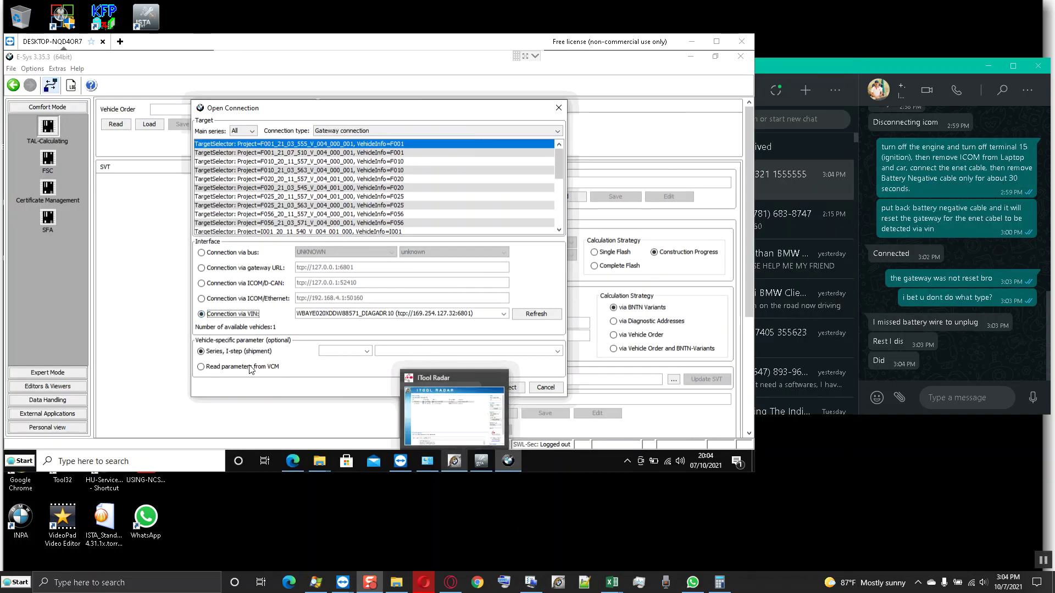
pyautogui.click(243, 367)
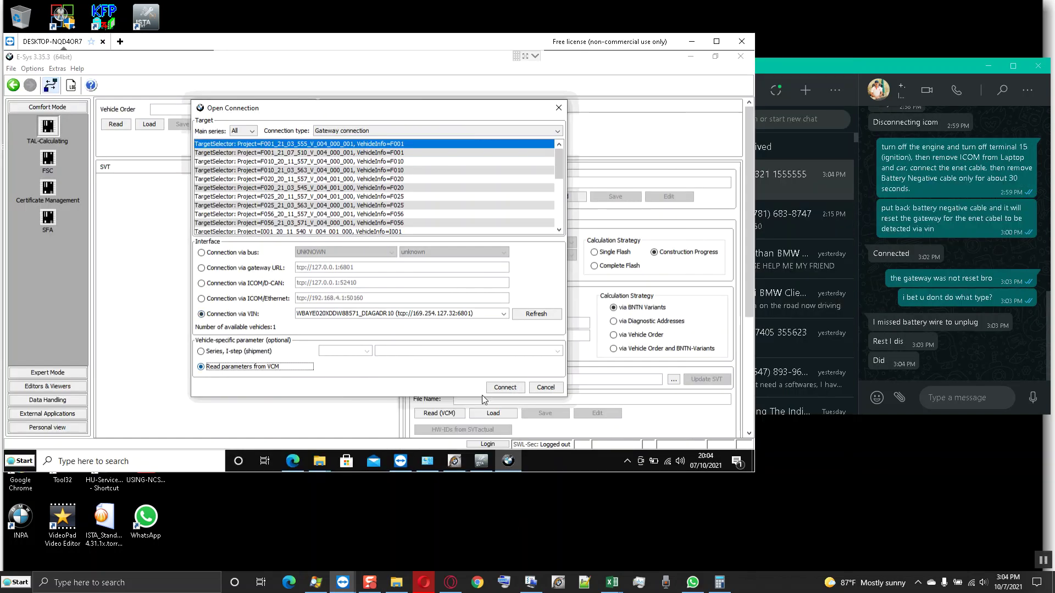
pyautogui.click(510, 391)
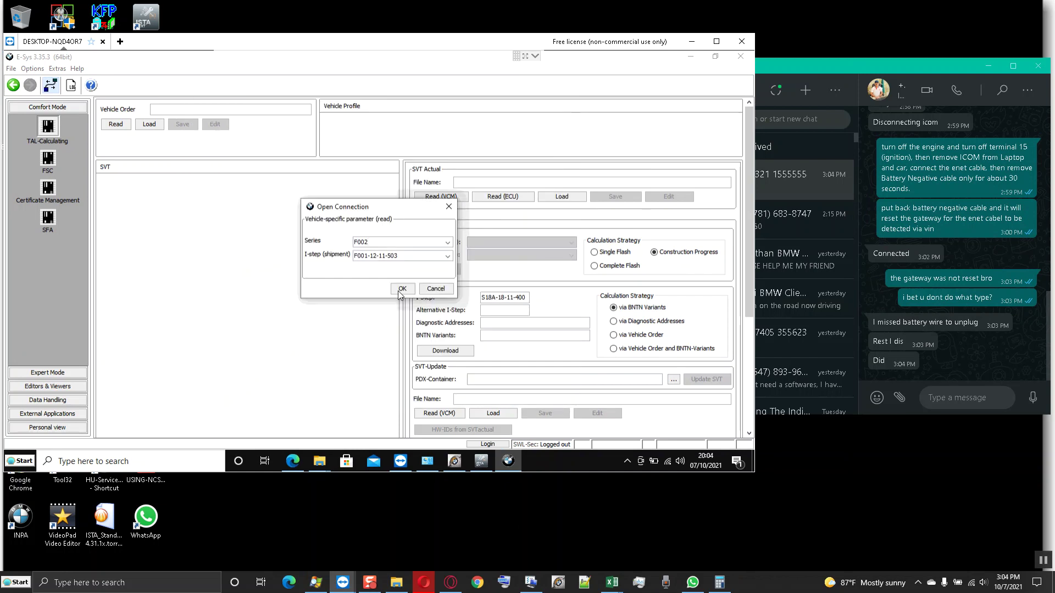
pyautogui.click(402, 290)
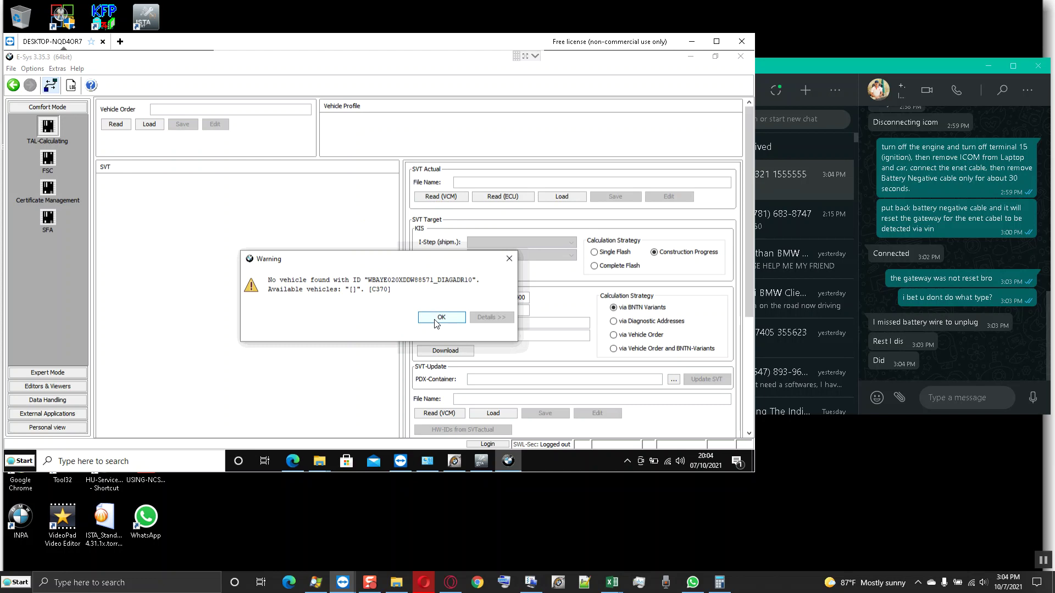
pyautogui.click(439, 319)
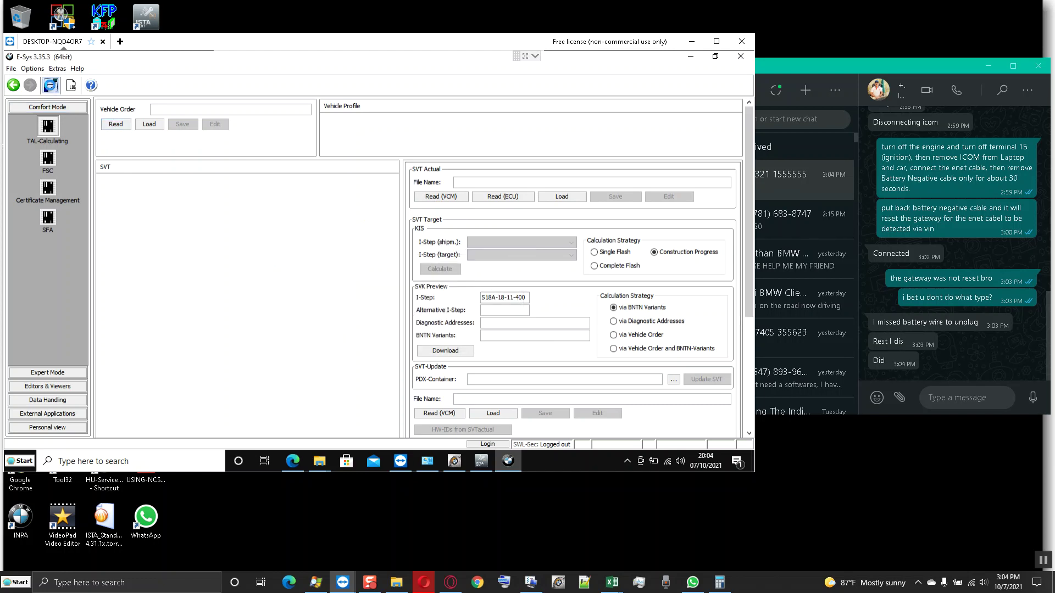
# - Reopen the vehicle connection dialog and rescan twice for available vehicles
pyautogui.click(51, 86)
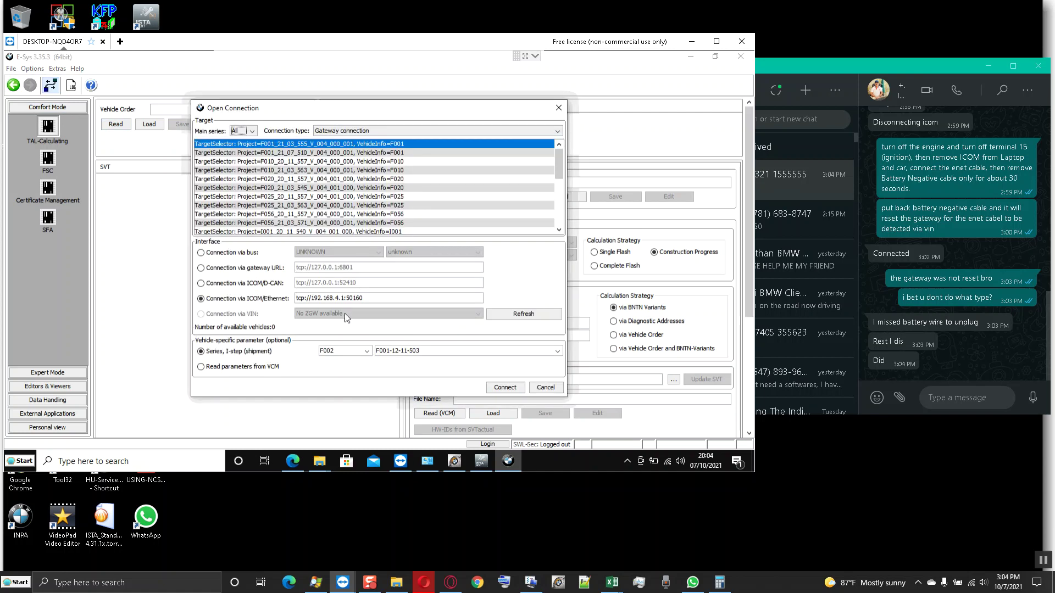
pyautogui.click(518, 316)
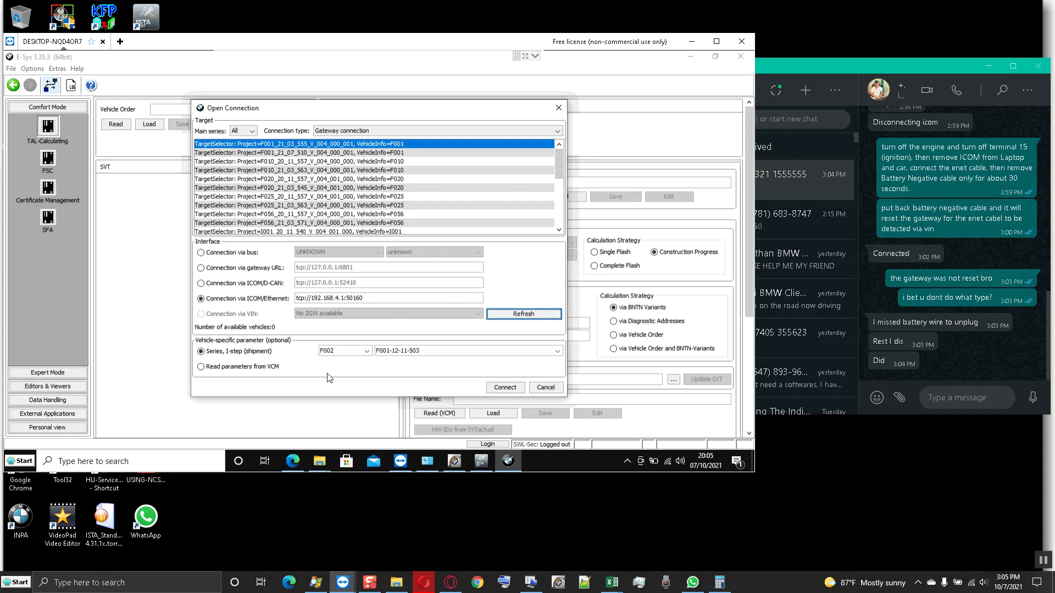
pyautogui.click(515, 317)
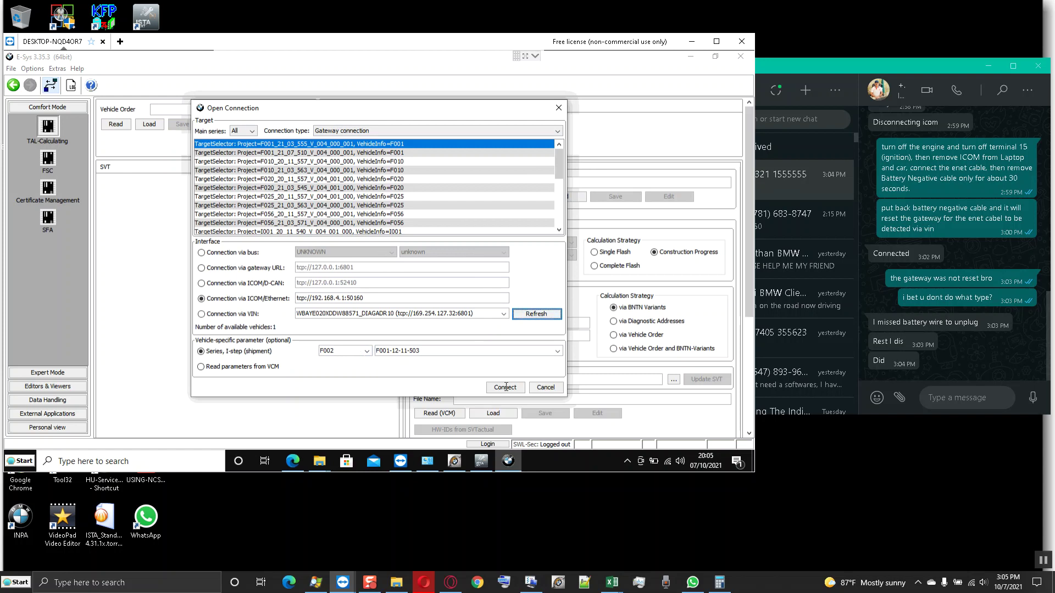
# - Attempt a VCM-parameter connection, acknowledge the Read FA and PSdZ errors, and cancel the parameter prompt
pyautogui.click(257, 369)
pyautogui.click(506, 388)
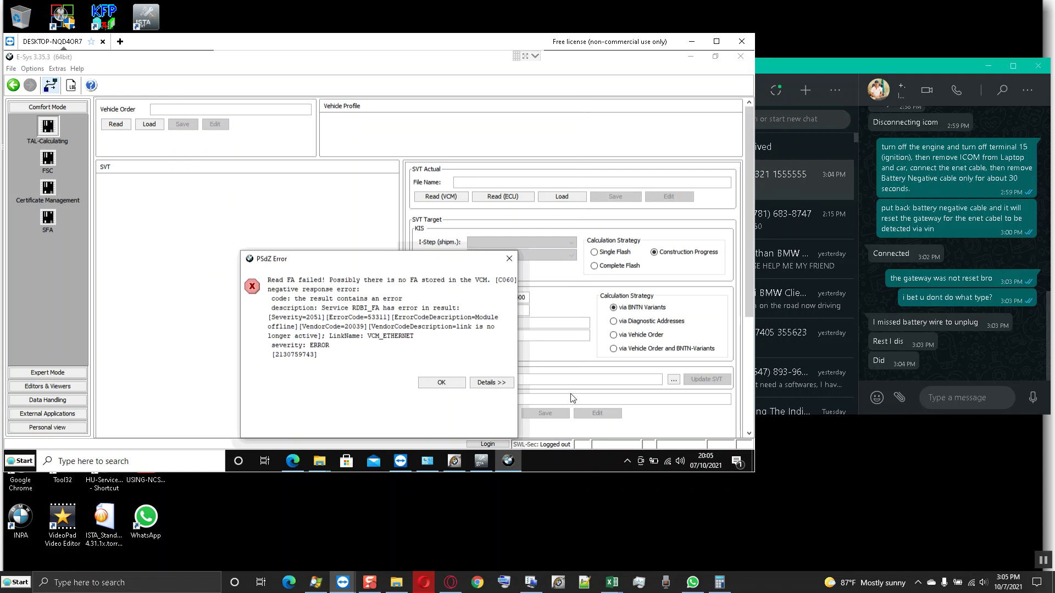
pyautogui.click(438, 382)
pyautogui.click(441, 393)
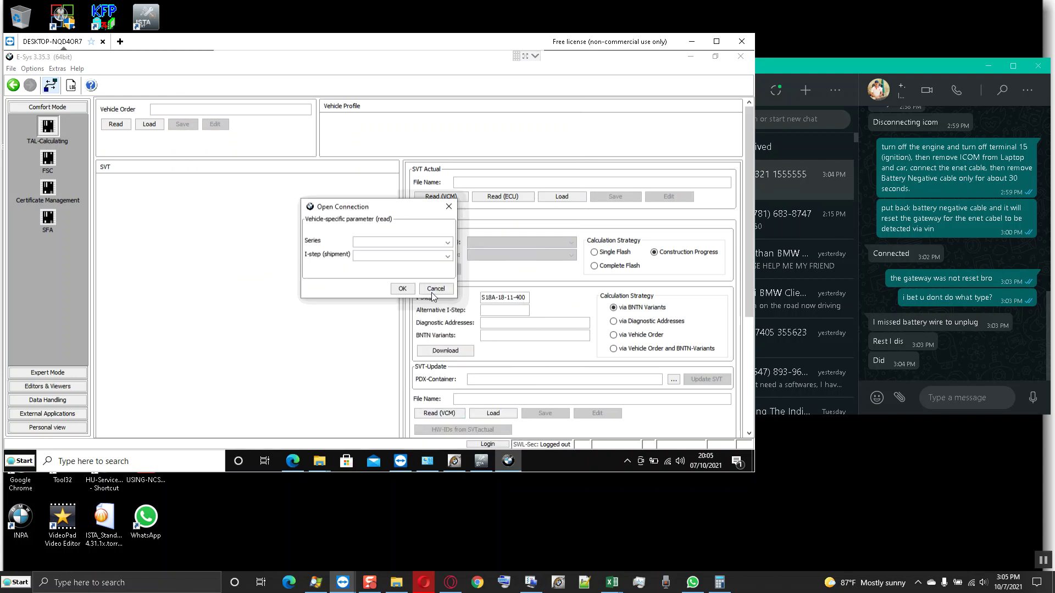
pyautogui.click(435, 289)
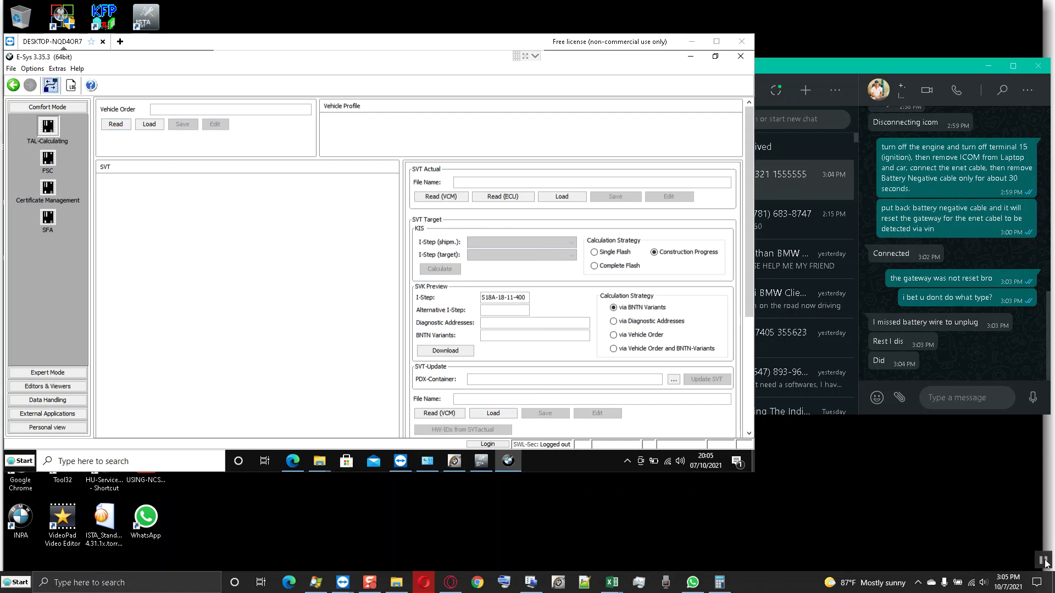
# - Connect to the car by VIN with VCM parameters, then read the FA vehicle order and begin saving it
pyautogui.click(210, 317)
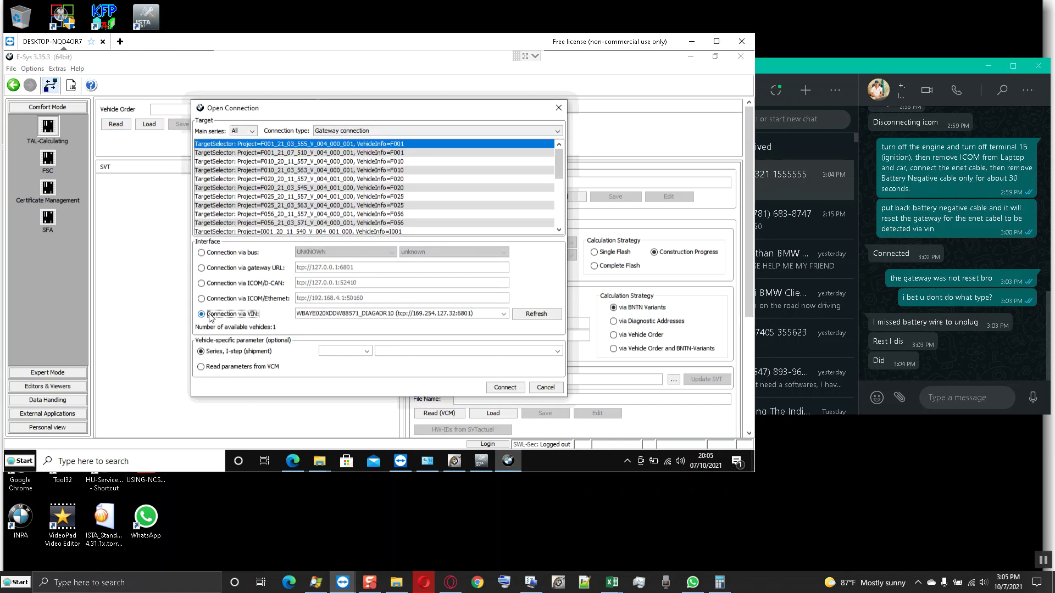
pyautogui.click(240, 368)
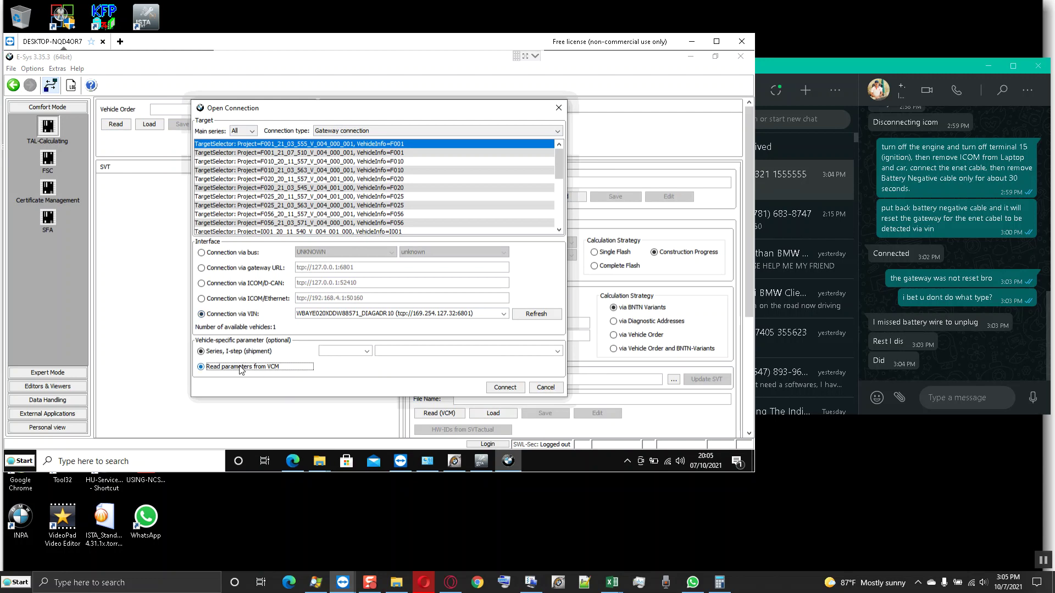
pyautogui.click(501, 389)
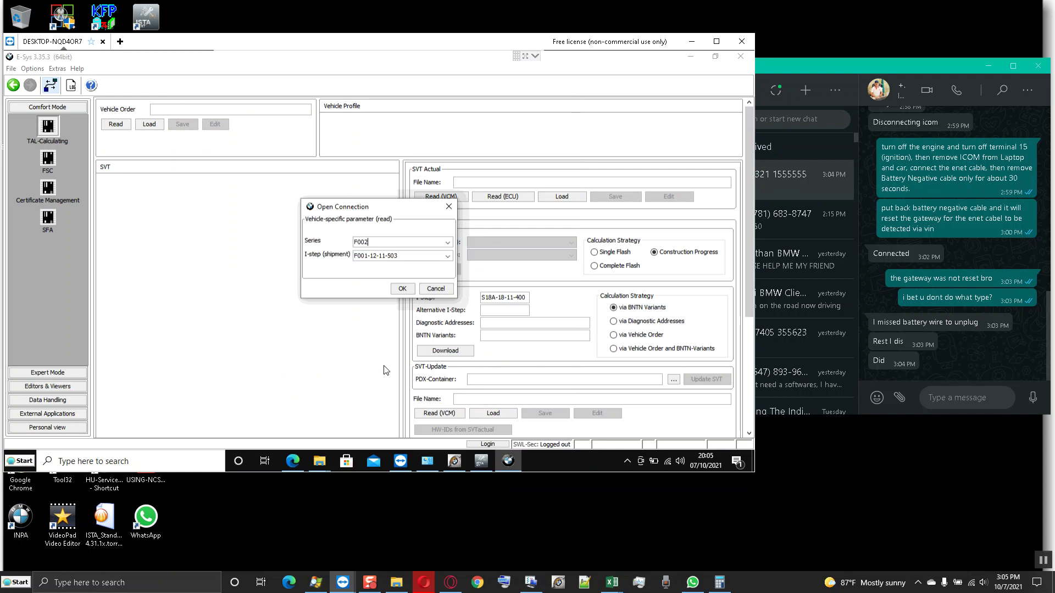
pyautogui.click(404, 288)
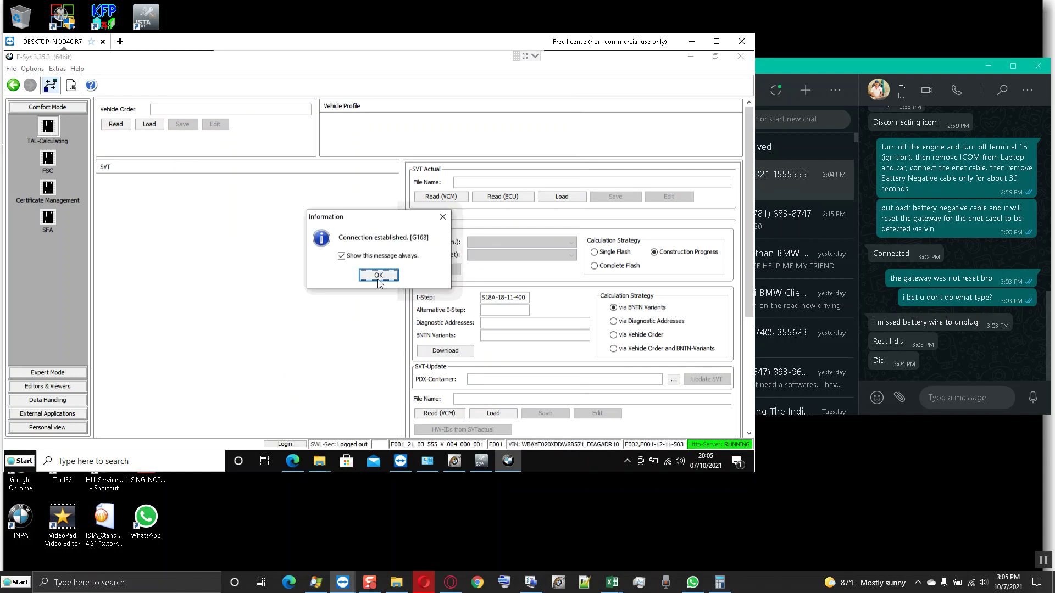
pyautogui.click(378, 276)
pyautogui.click(117, 125)
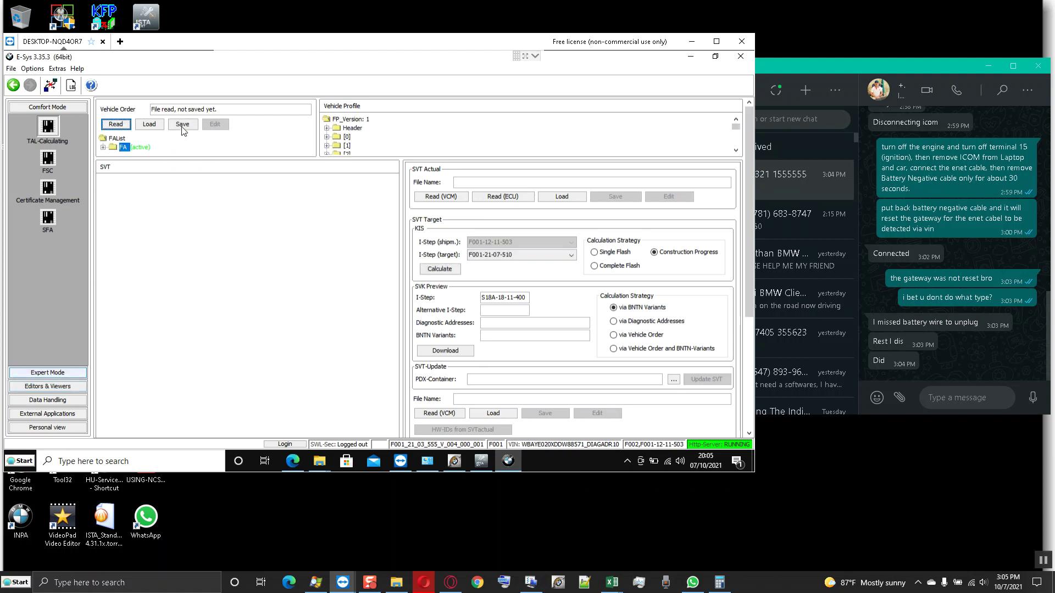
pyautogui.click(182, 125)
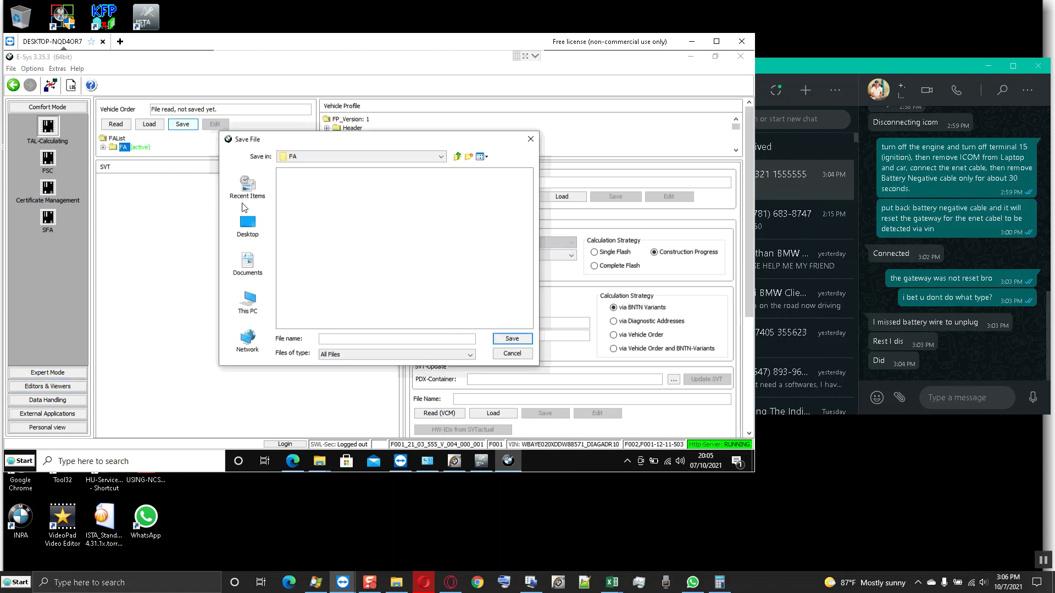
pyautogui.write('192.168.4.1')
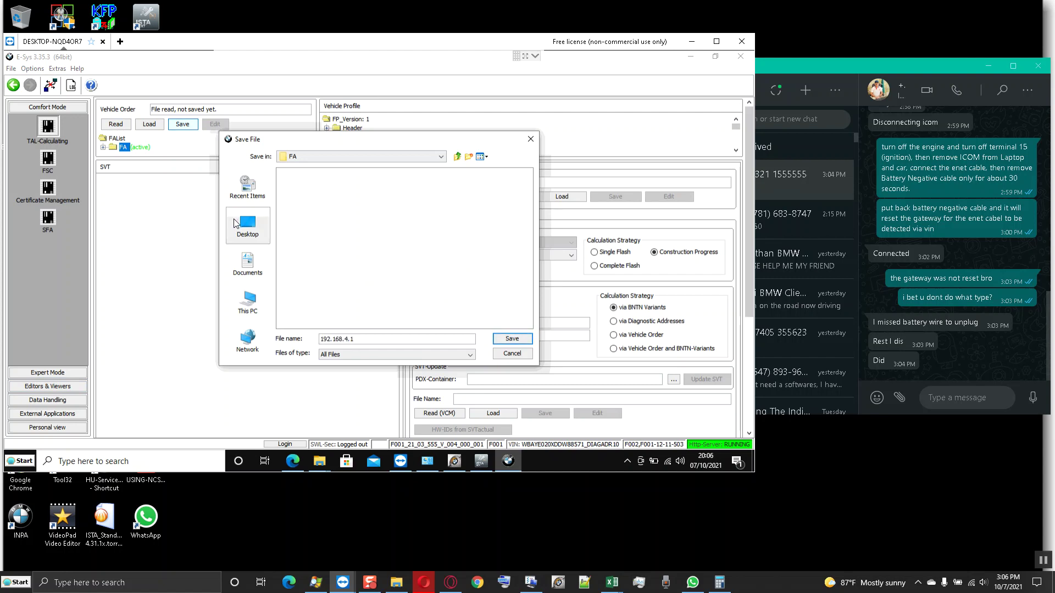
pyautogui.press('BackSpace')
pyautogui.press('BackSpace')
pyautogui.press('BackSpace')
pyautogui.press('BackSpace')
pyautogui.press('BackSpace')
pyautogui.press('BackSpace')
pyautogui.press('BackSpace')
pyautogui.press('BackSpace')
pyautogui.press('BackSpace')
pyautogui.press('BackSpace')
pyautogui.press('BackSpace')
pyautogui.click(319, 460)
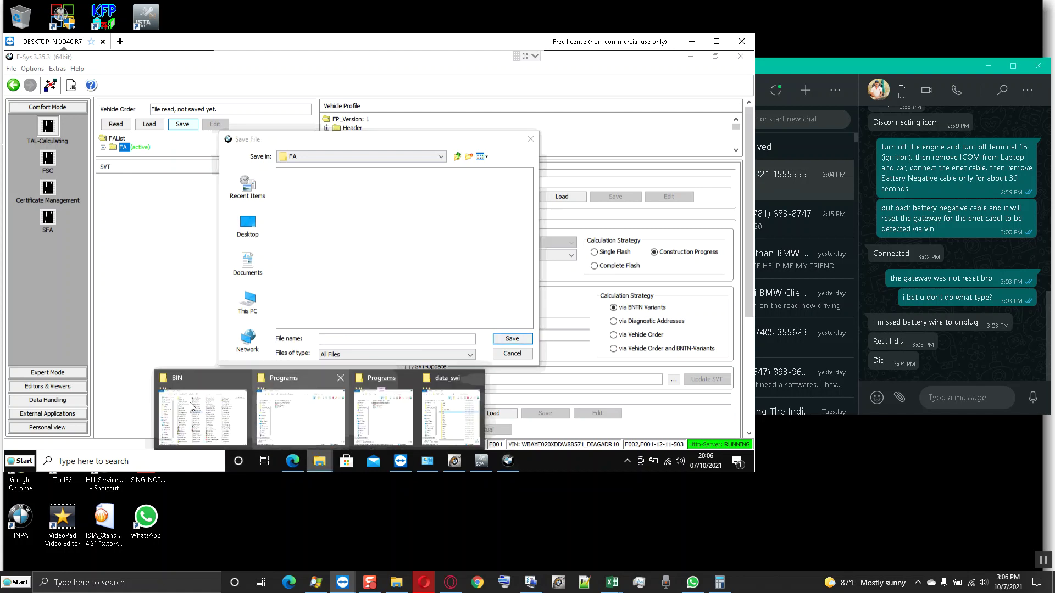
pyautogui.moveTo(285, 415)
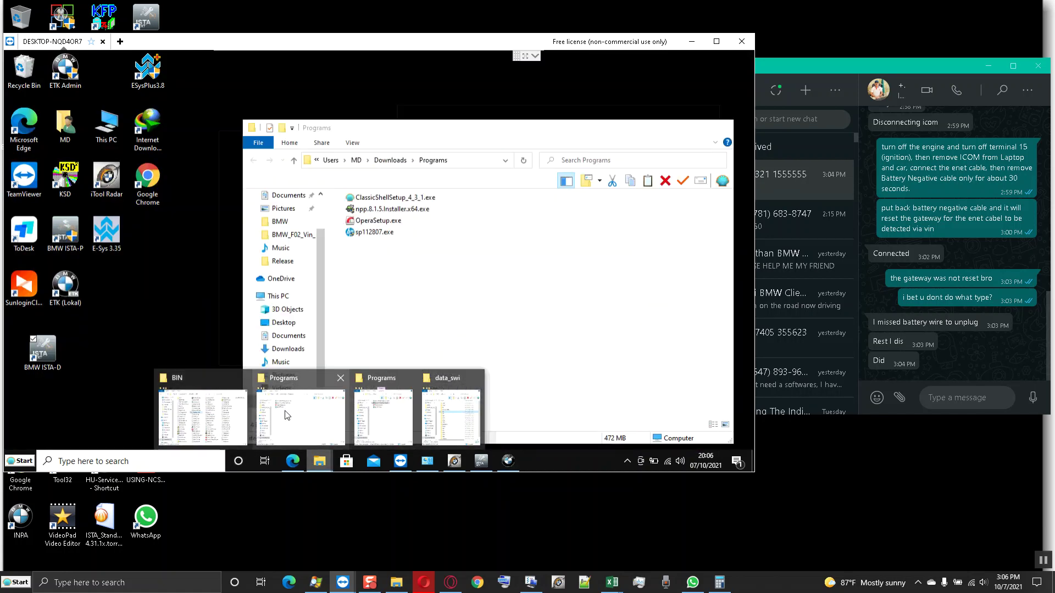
pyautogui.click(295, 415)
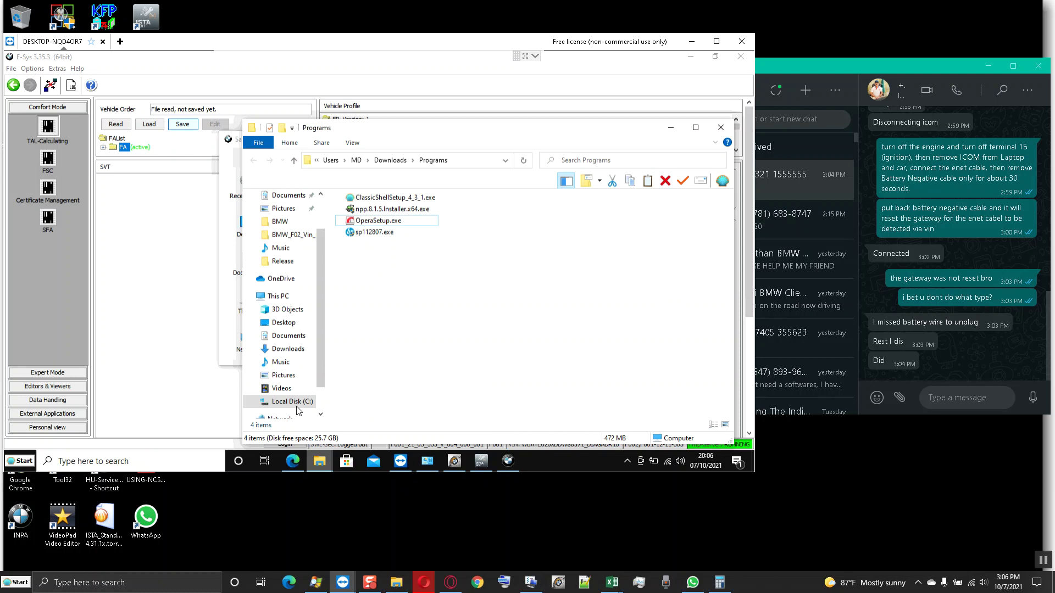
pyautogui.click(288, 336)
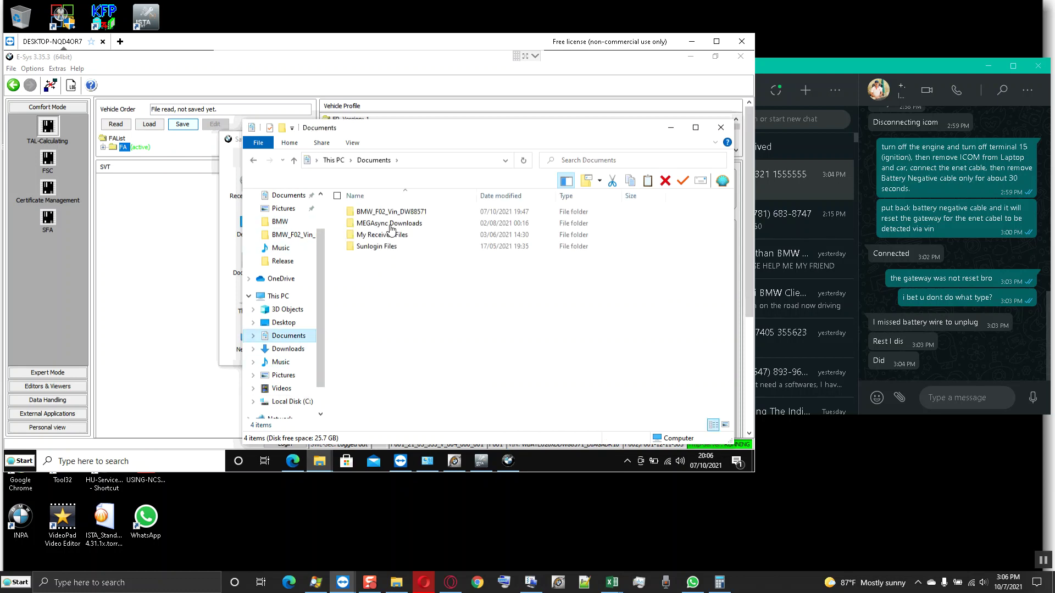
pyautogui.rightClick(402, 213)
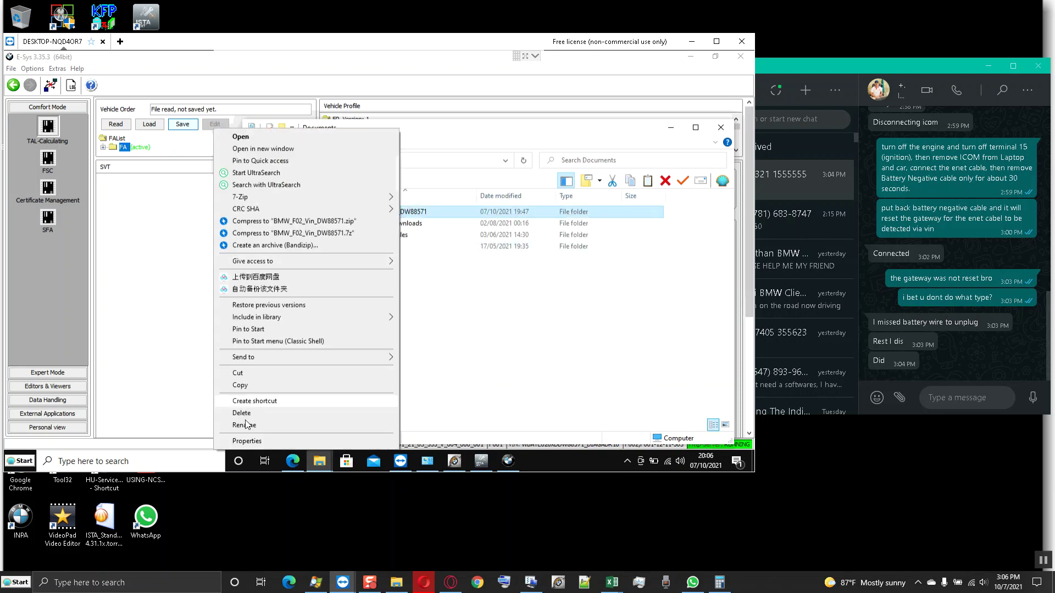
pyautogui.click(244, 424)
pyautogui.hotkey('ctrl', 'c')
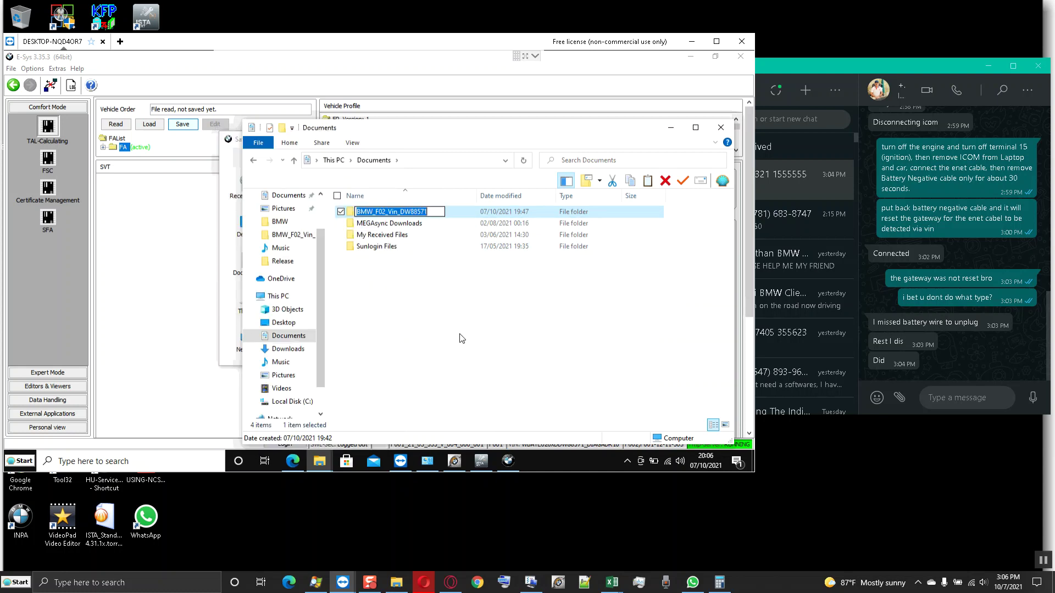
pyautogui.click(450, 325)
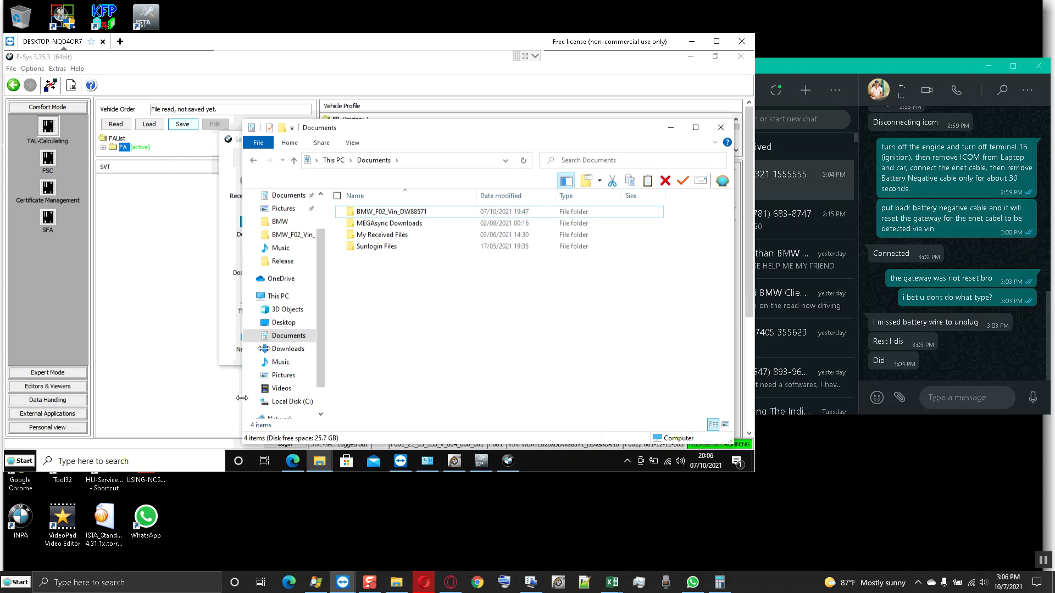
pyautogui.moveTo(244, 398); pyautogui.dragTo(404, 398)
pyautogui.click(358, 335)
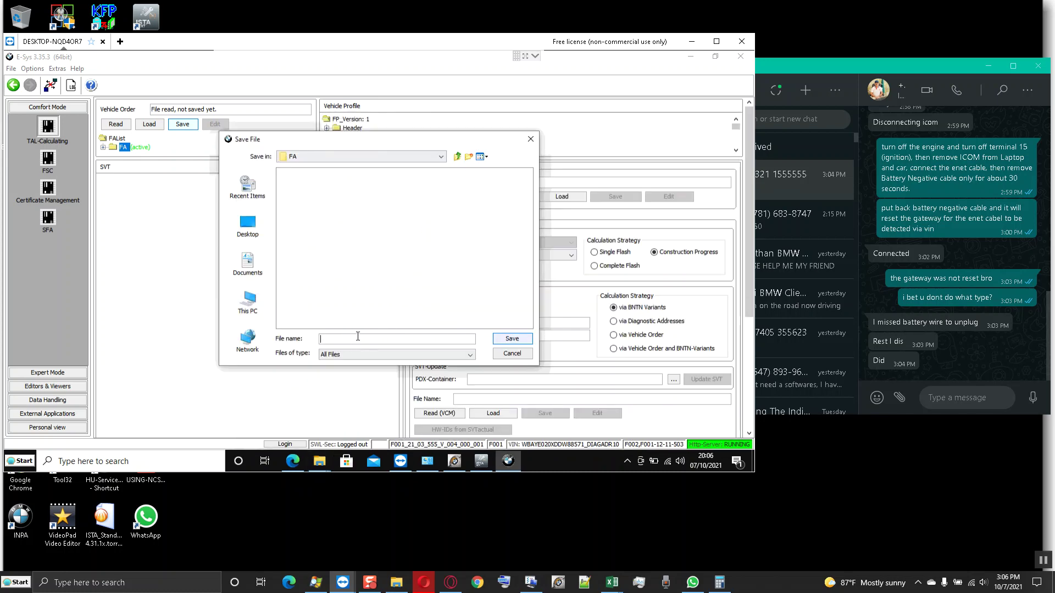
pyautogui.hotkey('ctrl', 'v')
pyautogui.write('_')
pyautogui.write('FA')
pyautogui.press('Return')
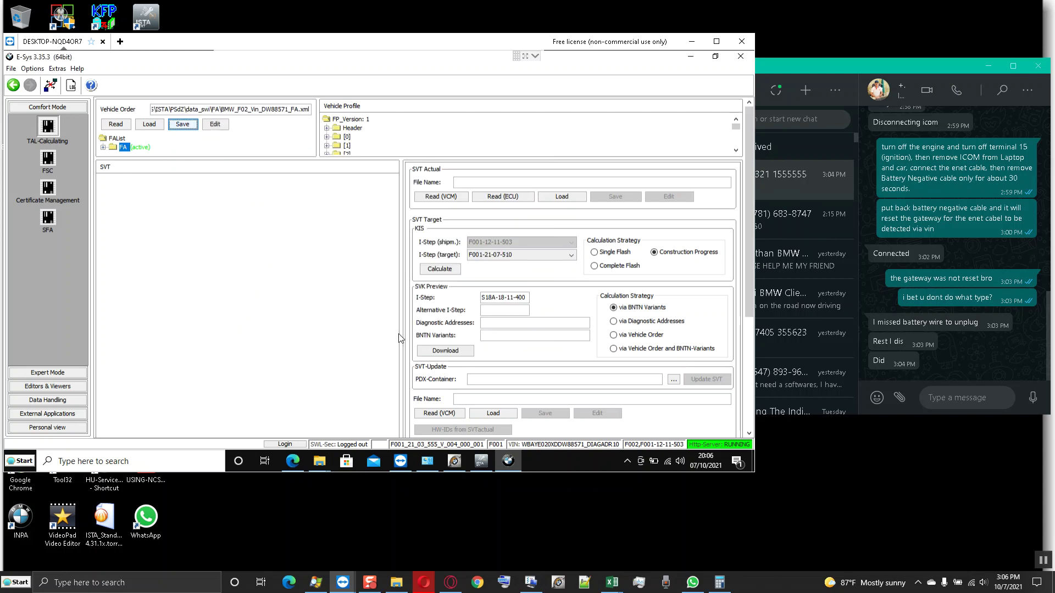
# - In Expert Mode VCM, read the I-Steps and FA from the vehicle master and activate the FA
pyautogui.click(53, 372)
pyautogui.click(46, 165)
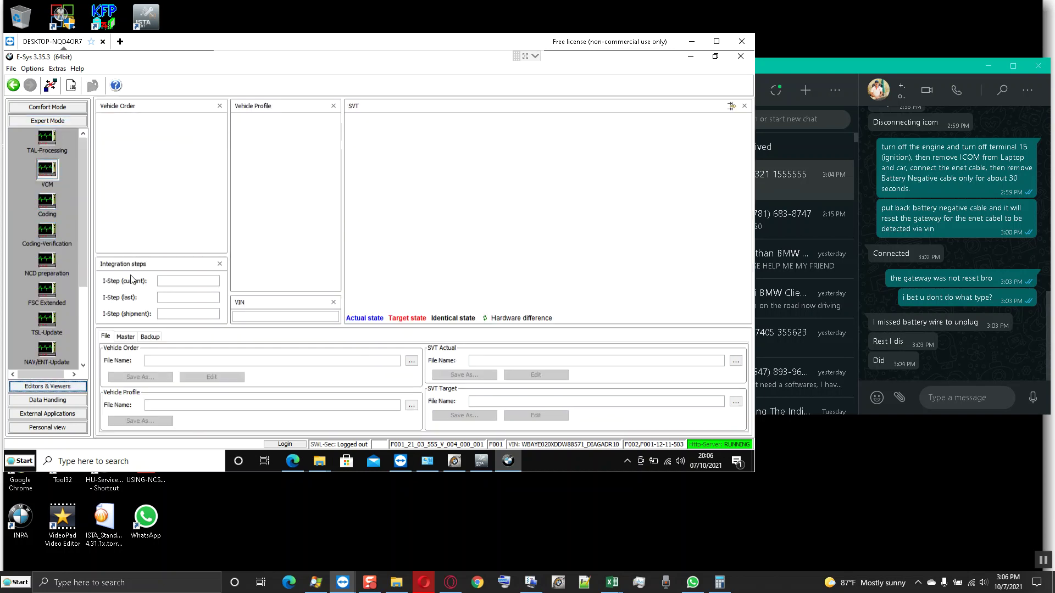
pyautogui.click(126, 337)
pyautogui.click(195, 365)
pyautogui.click(140, 364)
pyautogui.rightClick(127, 131)
pyautogui.click(147, 136)
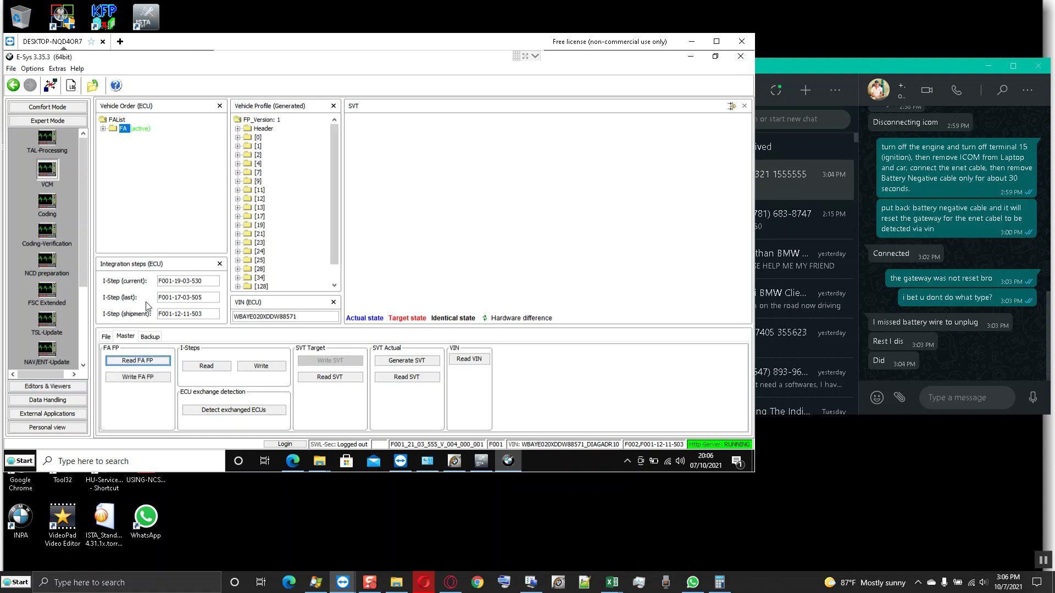
# - Read the vehicle's actual SVT on Comfort Mode's TAL-Calculating page
pyautogui.click(50, 107)
pyautogui.click(49, 125)
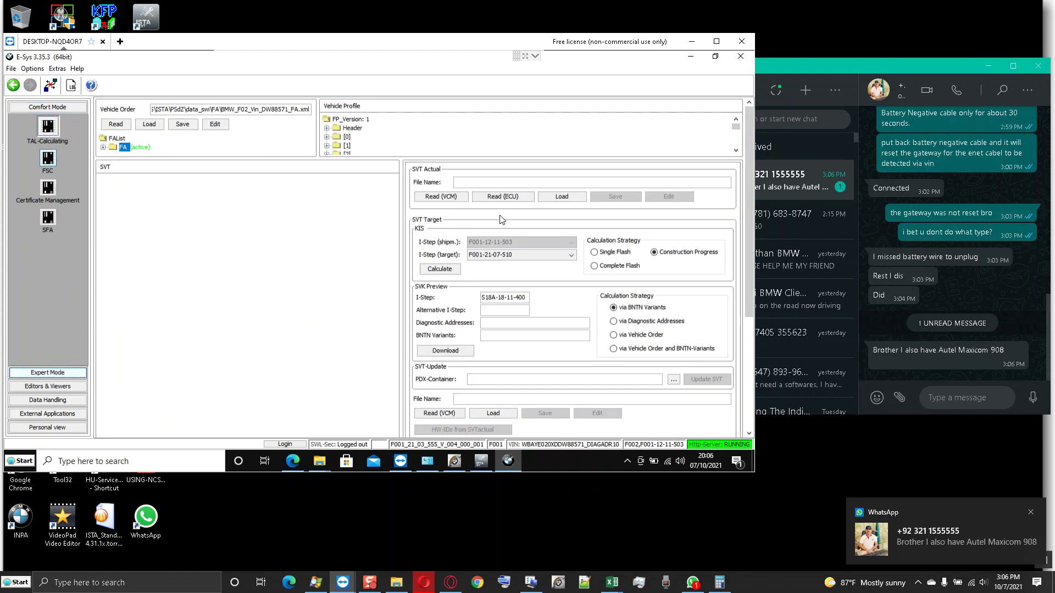
pyautogui.click(440, 196)
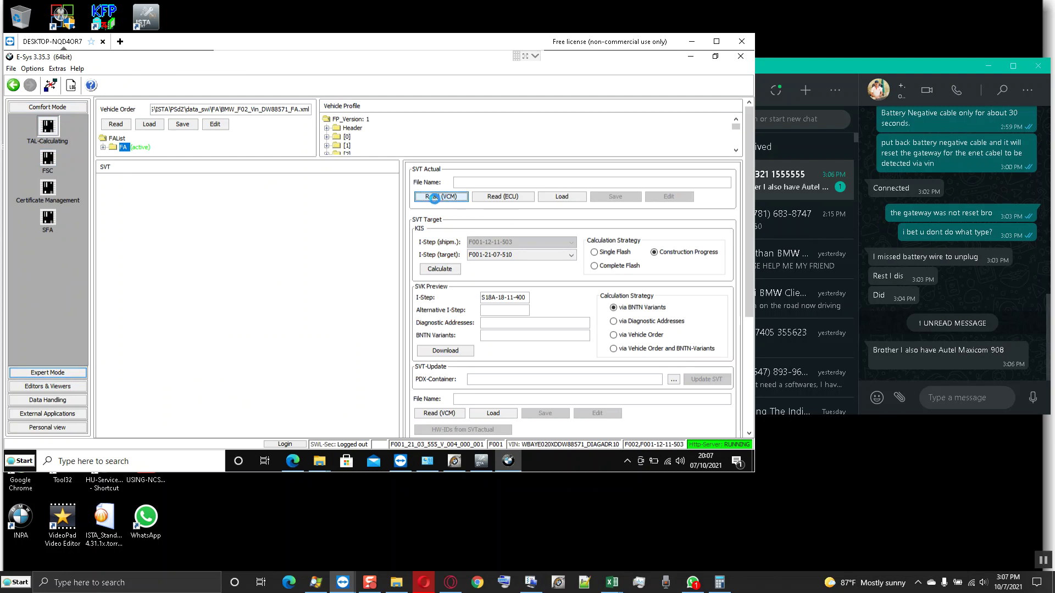
pyautogui.click(615, 196)
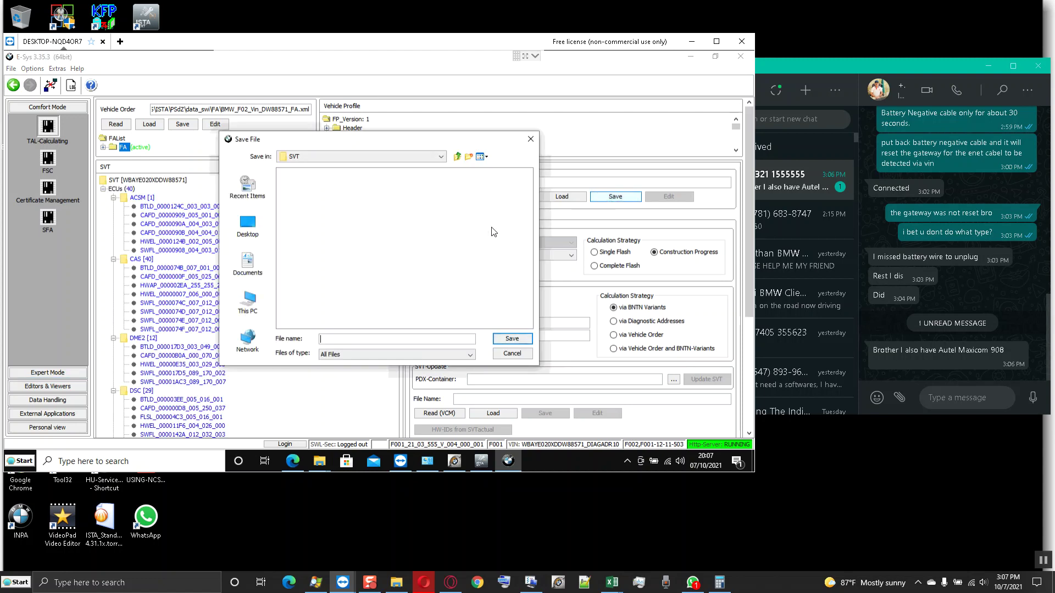
pyautogui.hotkey('ctrl', 'v')
pyautogui.write('_svt')
pyautogui.press('BackSpace')
pyautogui.press('BackSpace')
pyautogui.write('SVT+I')
pyautogui.press('BackSpace')
pyautogui.press('BackSpace')
pyautogui.write('_ist')
pyautogui.press('Return')
# - Choose Complete Flash as calculation strategy and browse the SVT tree from CAS [40] down to EME2 [3a]
pyautogui.click(594, 266)
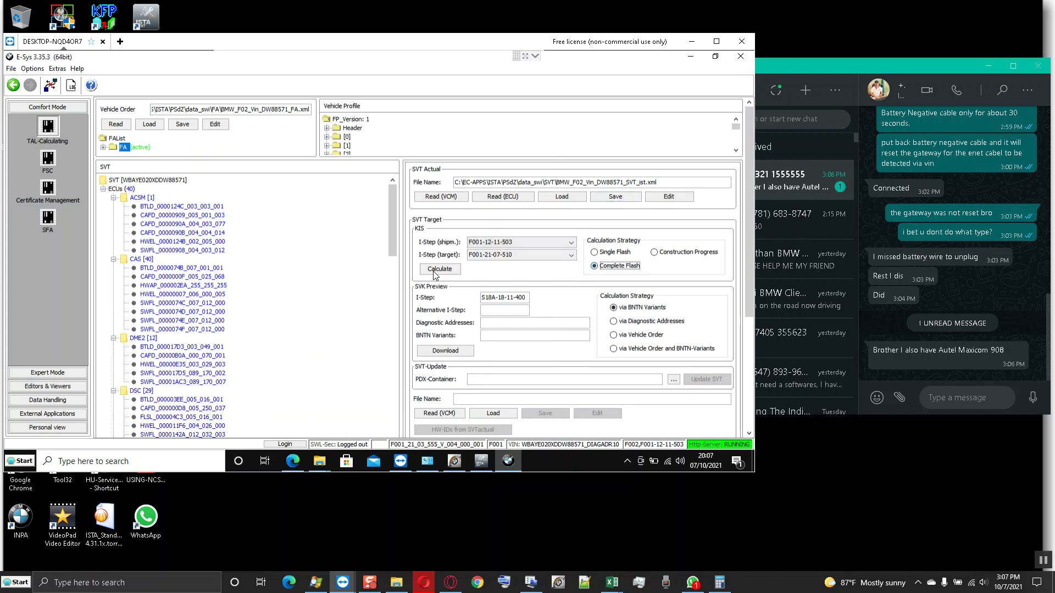
pyautogui.click(179, 258)
pyautogui.scroll(-2, 179, 259)
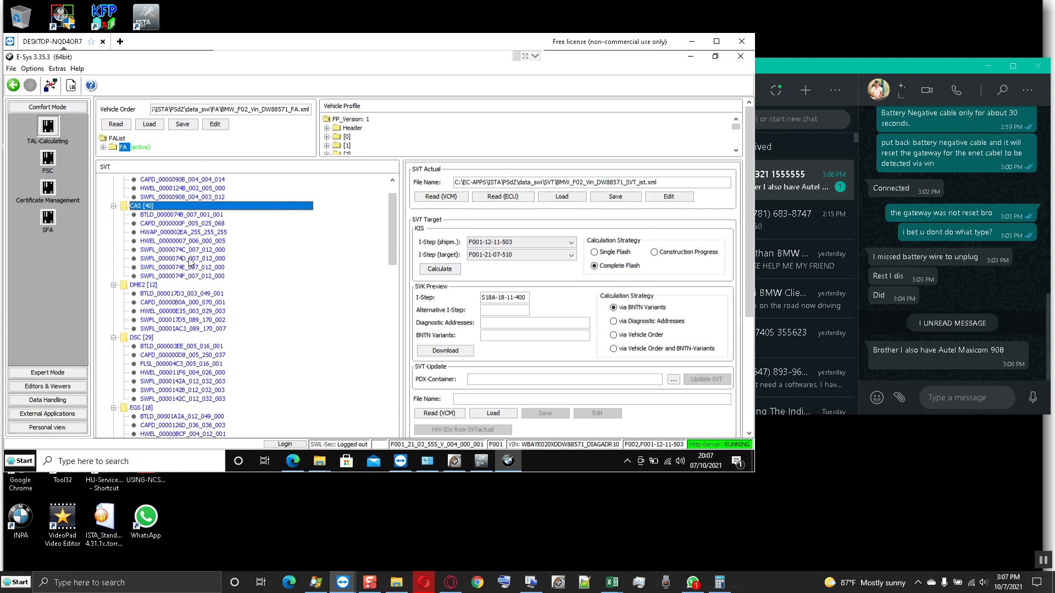
pyautogui.scroll(-6, 190, 263)
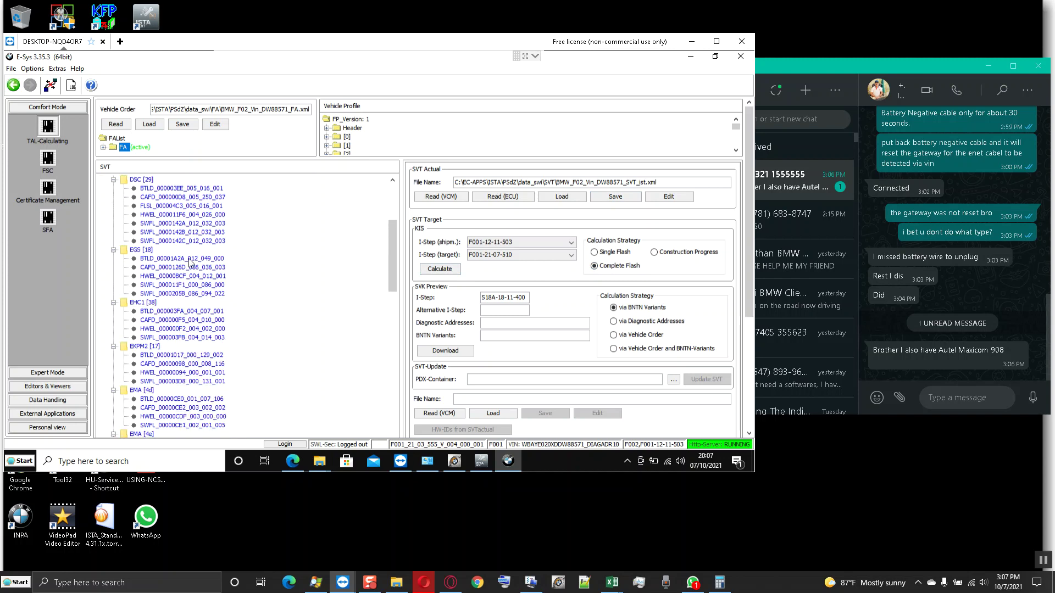
pyautogui.scroll(-4, 190, 262)
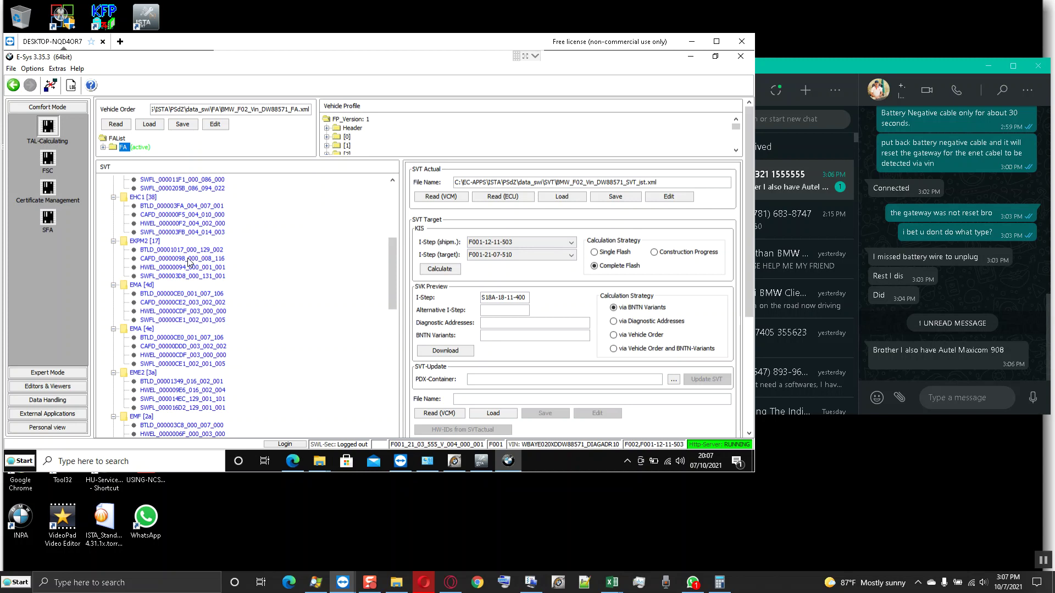
pyautogui.click(142, 376)
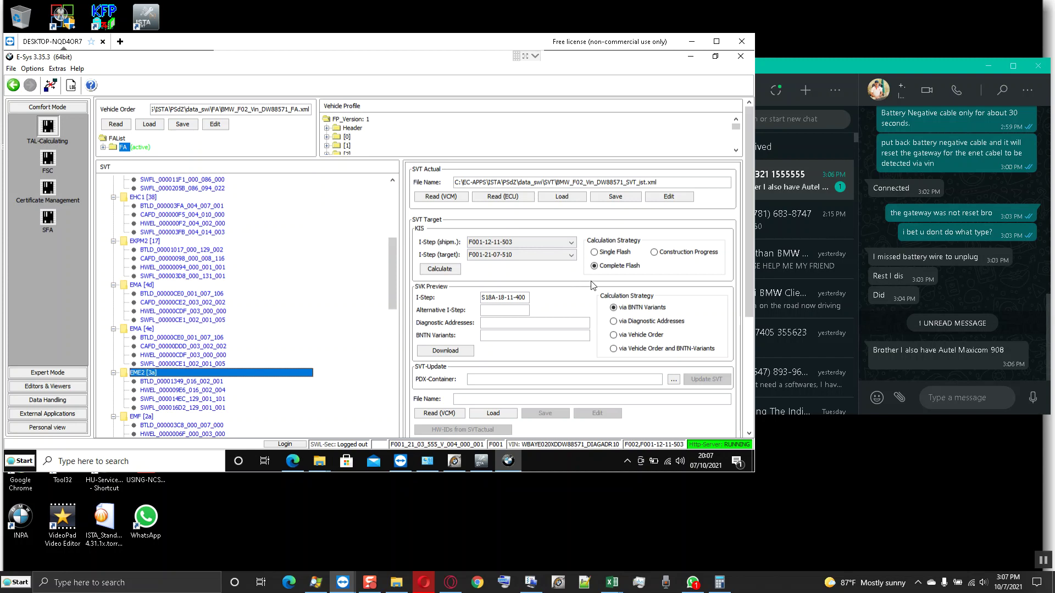
pyautogui.click(48, 371)
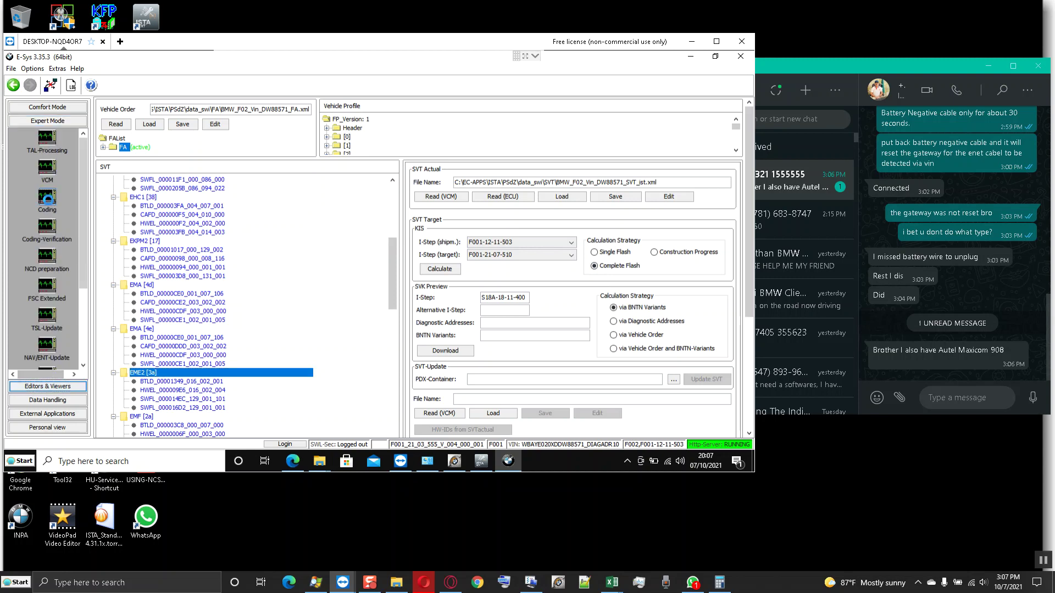
# - Read the vehicle order and the 40-ECU actual SVT into the Expert Mode Coding view
pyautogui.click(116, 124)
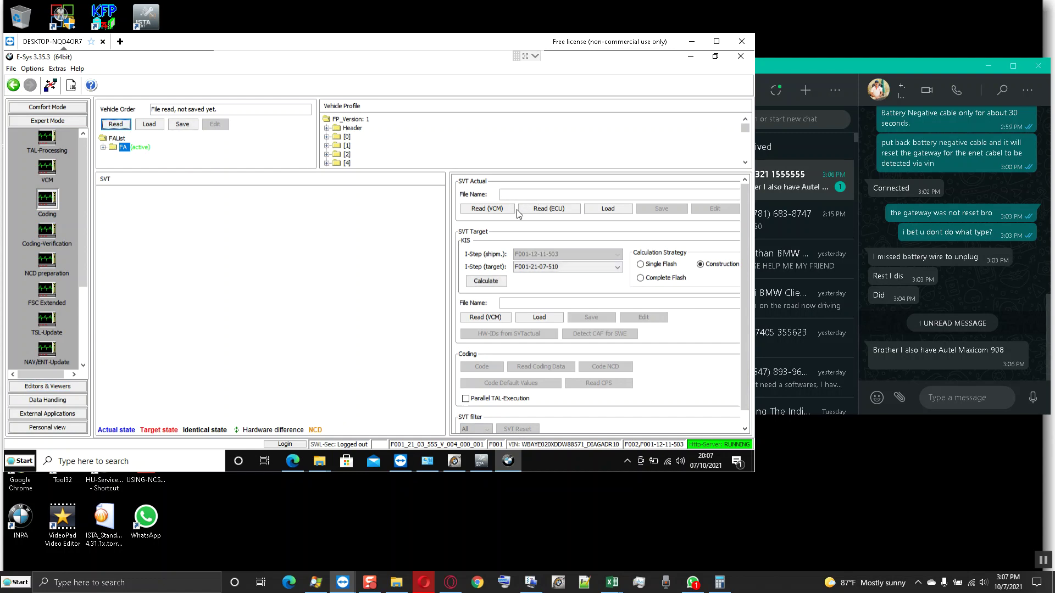
pyautogui.click(494, 209)
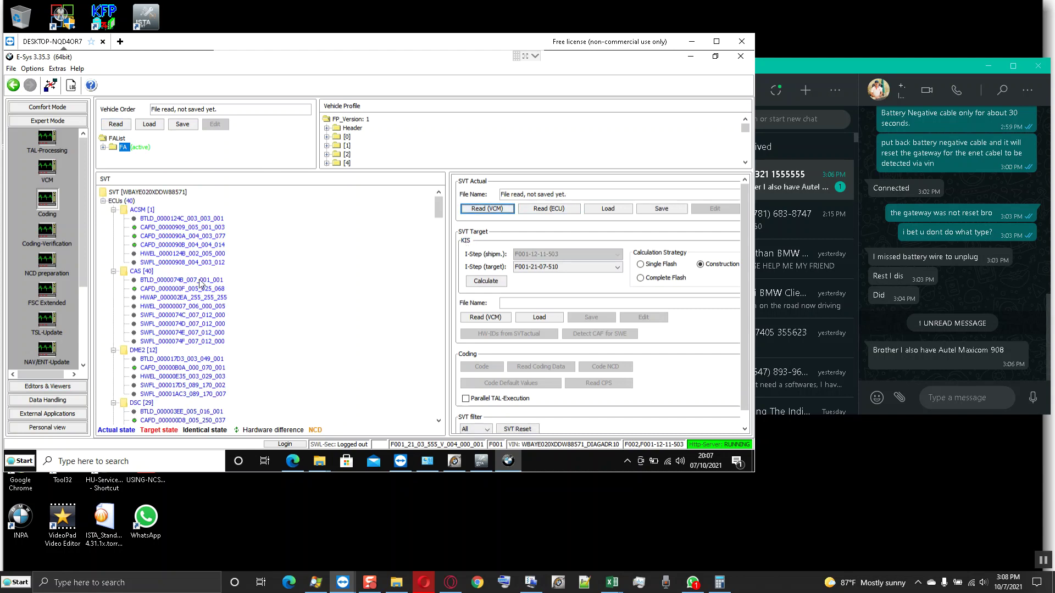
# - Read coding data from all ECUs and check the CAF folder for the generated .ncd files
pyautogui.rightClick(142, 195)
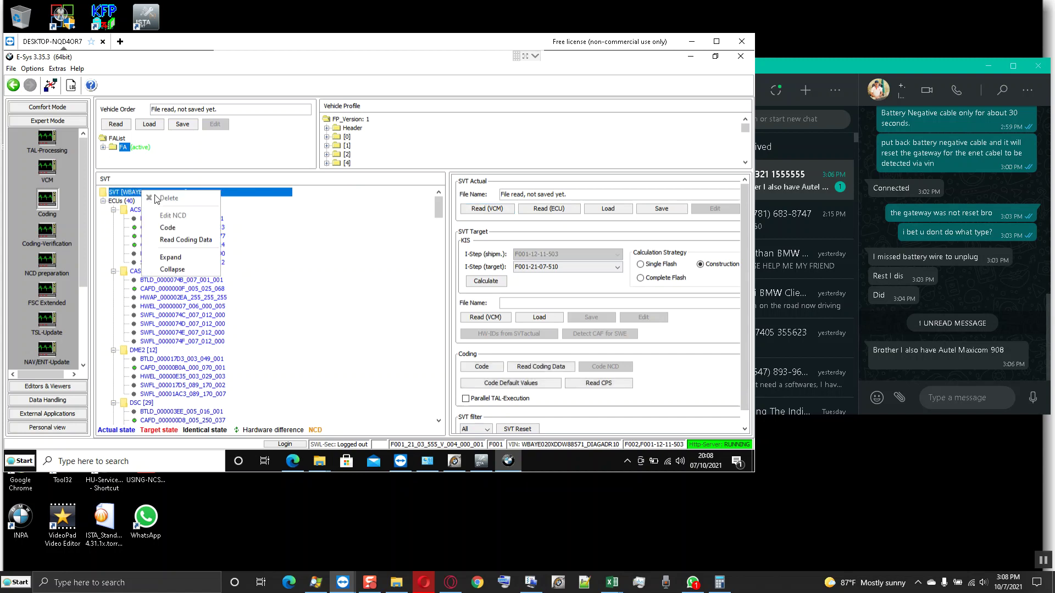
pyautogui.click(195, 240)
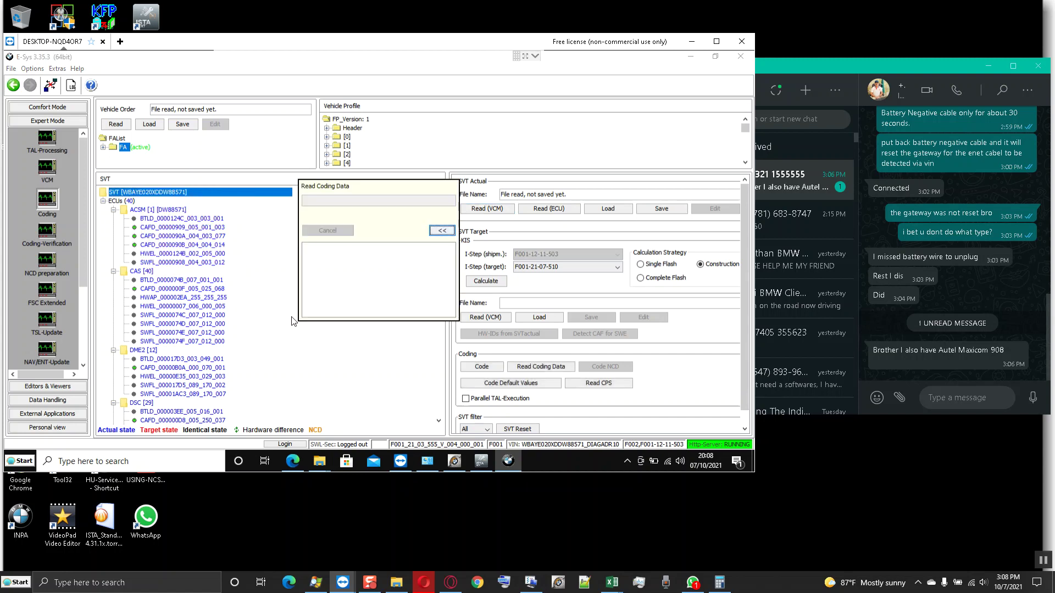
pyautogui.moveTo(321, 462)
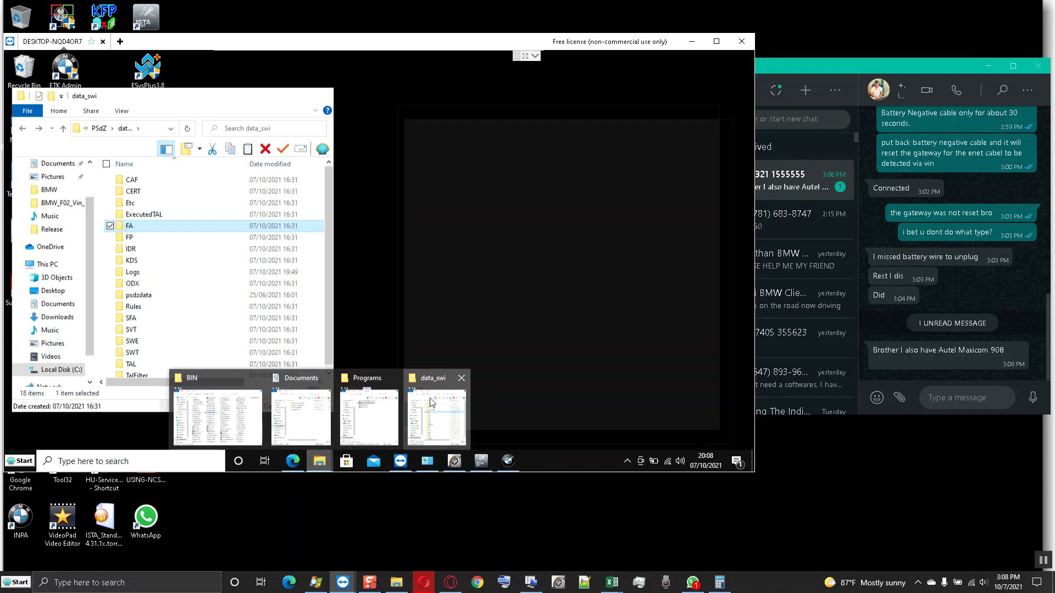
pyautogui.click(434, 418)
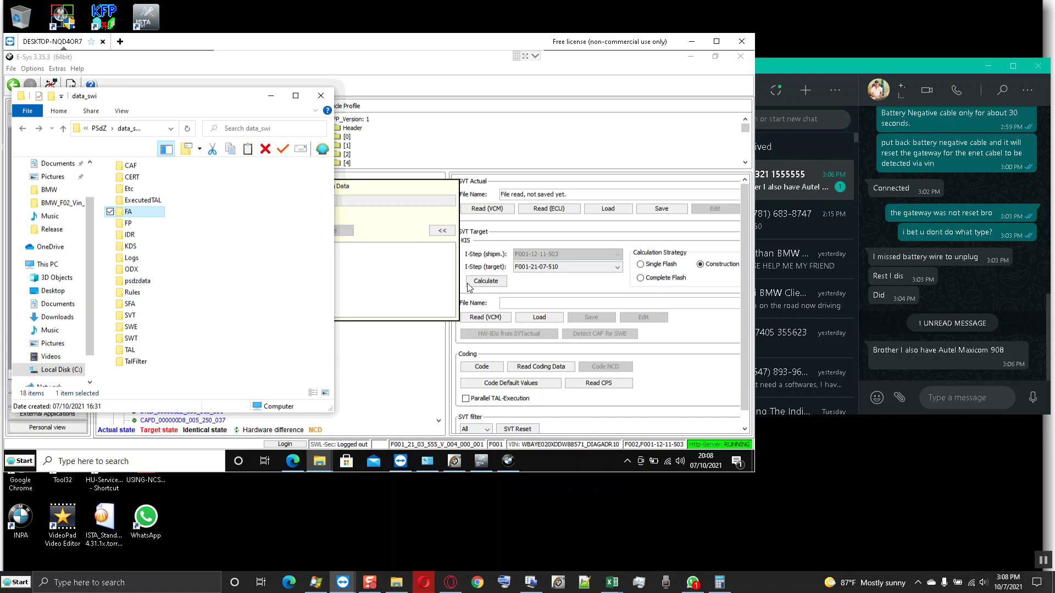
pyautogui.doubleClick(132, 168)
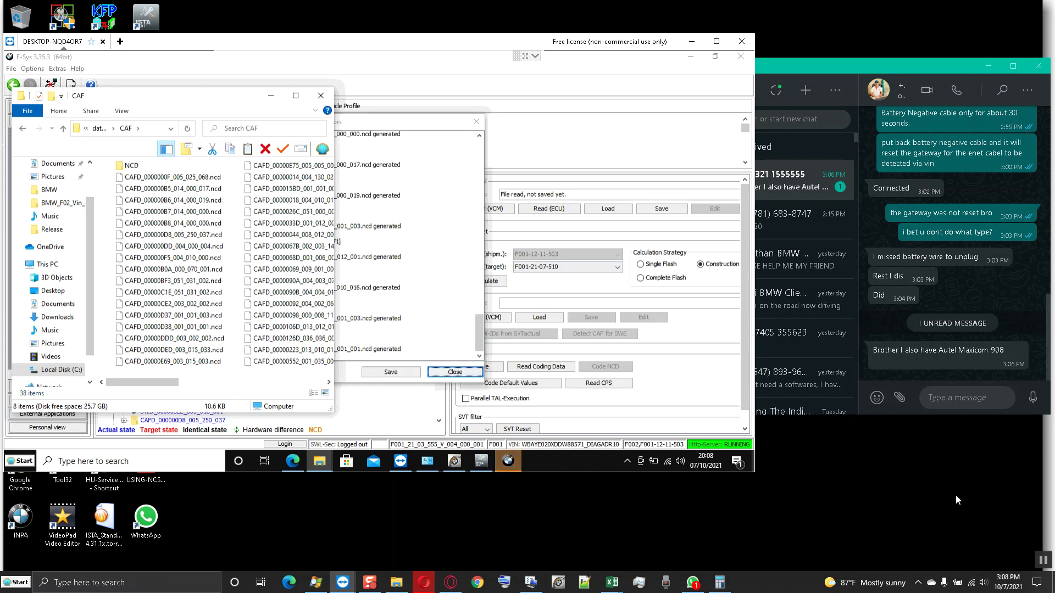
# - Review the coding data report showing 0 errors and close it
pyautogui.click(352, 372)
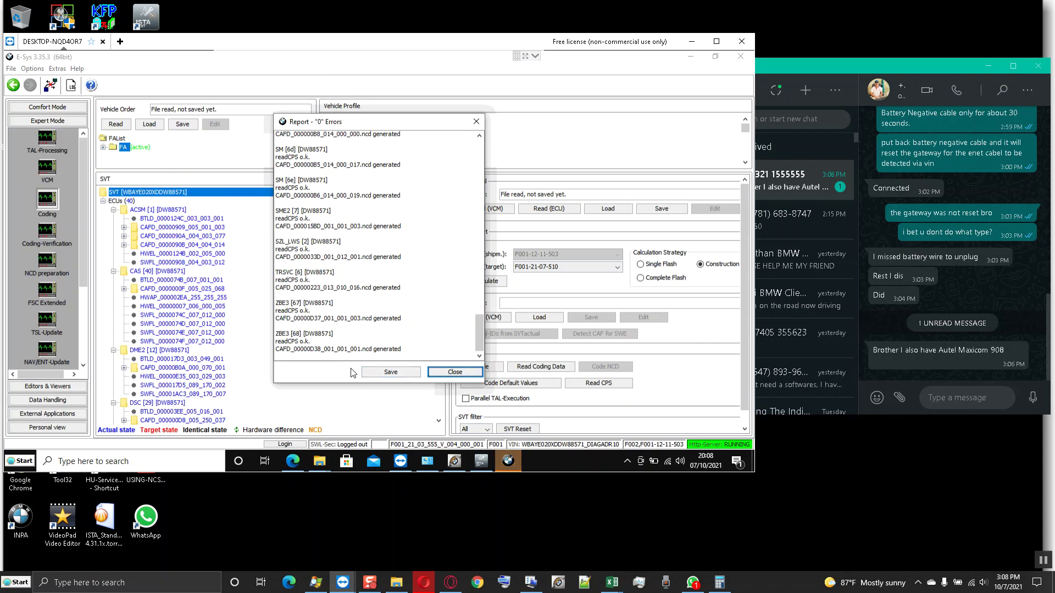
pyautogui.scroll(15, 391, 302)
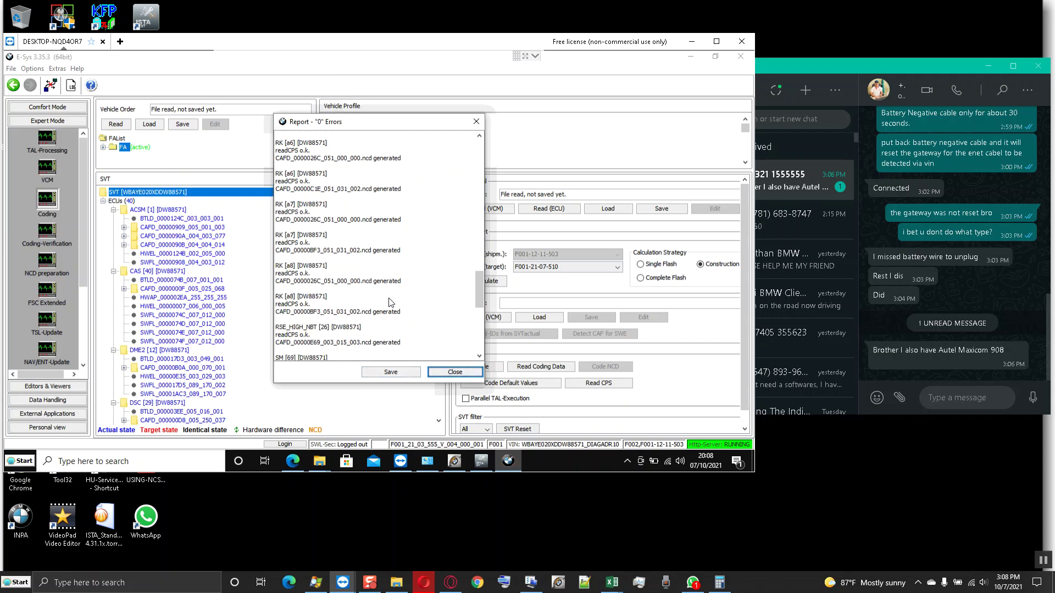
pyautogui.scroll(10, 392, 303)
pyautogui.scroll(-10, 392, 303)
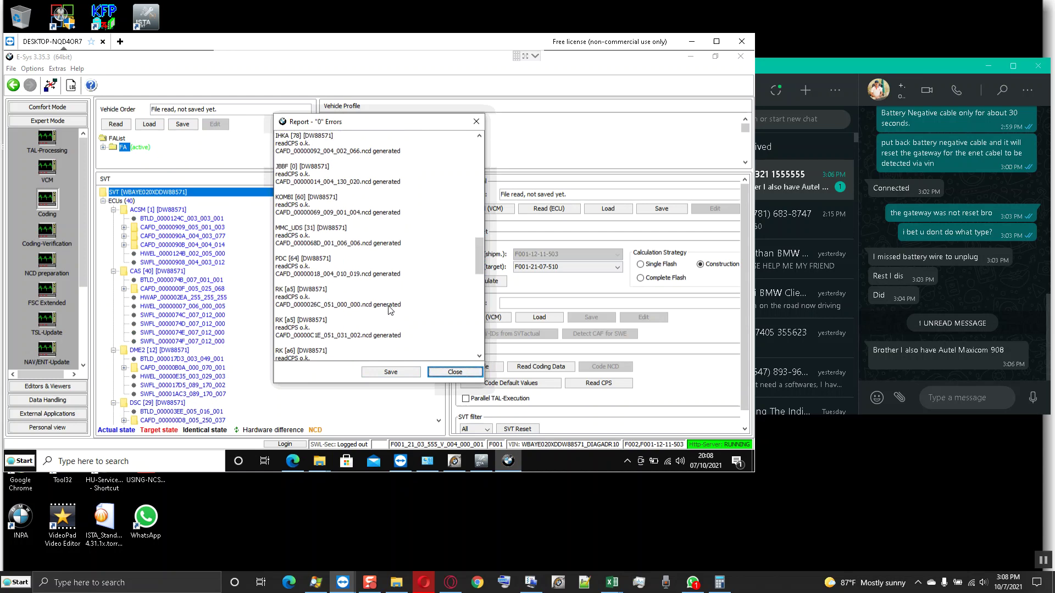
pyautogui.scroll(-10, 388, 310)
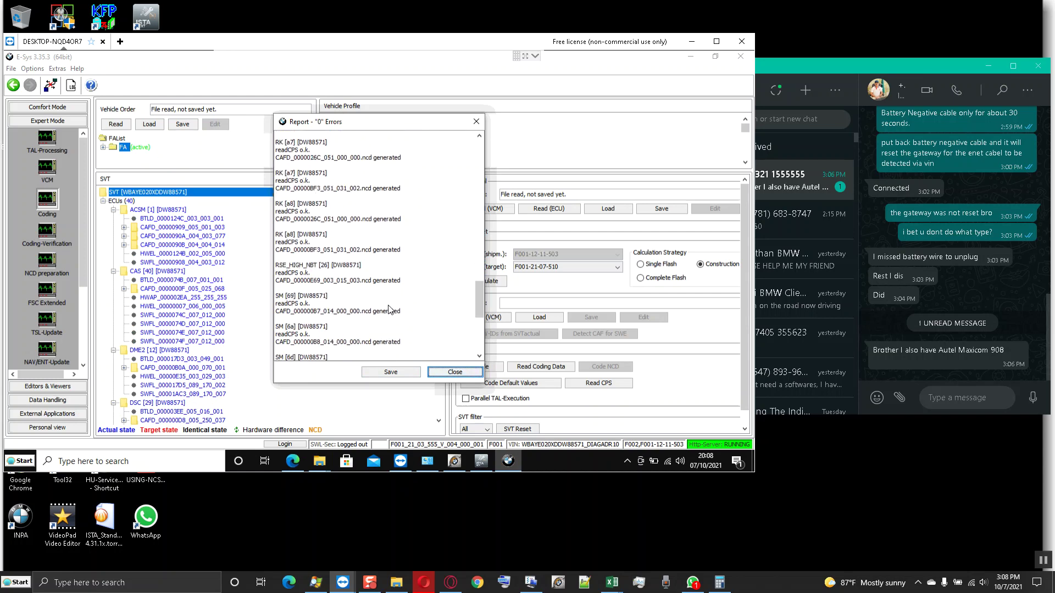
pyautogui.scroll(15, 389, 309)
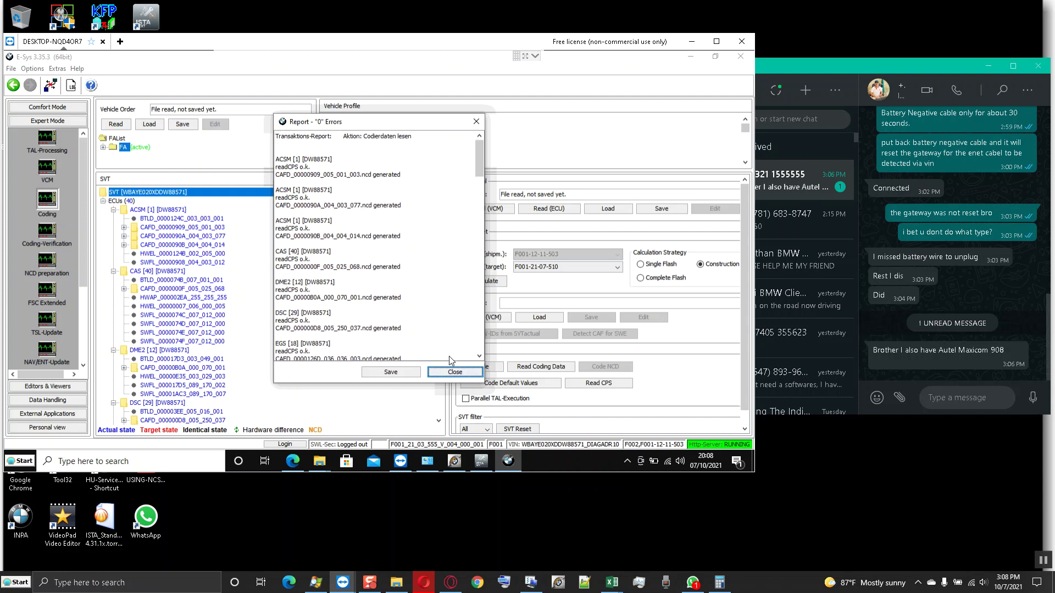
pyautogui.click(455, 373)
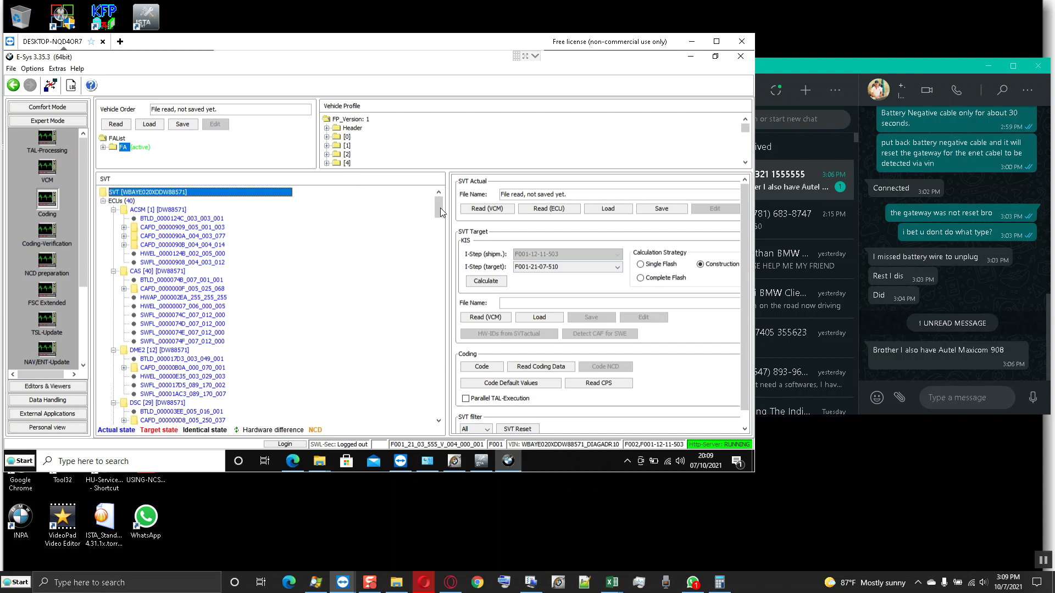
# - Run Detect CAF for EME2, dismiss the missing CAFD mapping warning, and set Complete Flash strategy
pyautogui.click(440, 262)
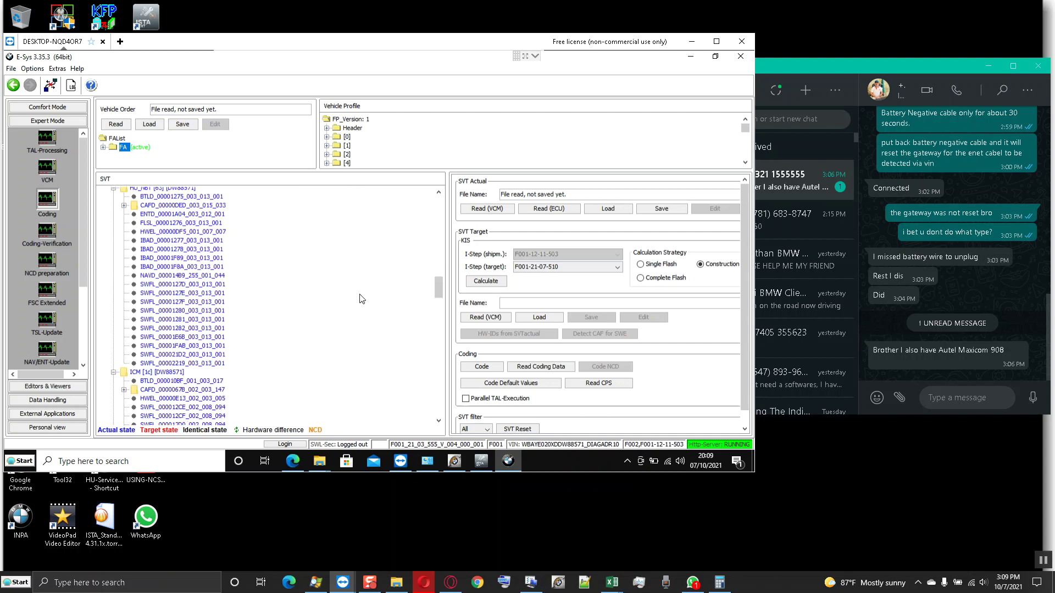
pyautogui.scroll(3, 361, 298)
pyautogui.scroll(8, 360, 282)
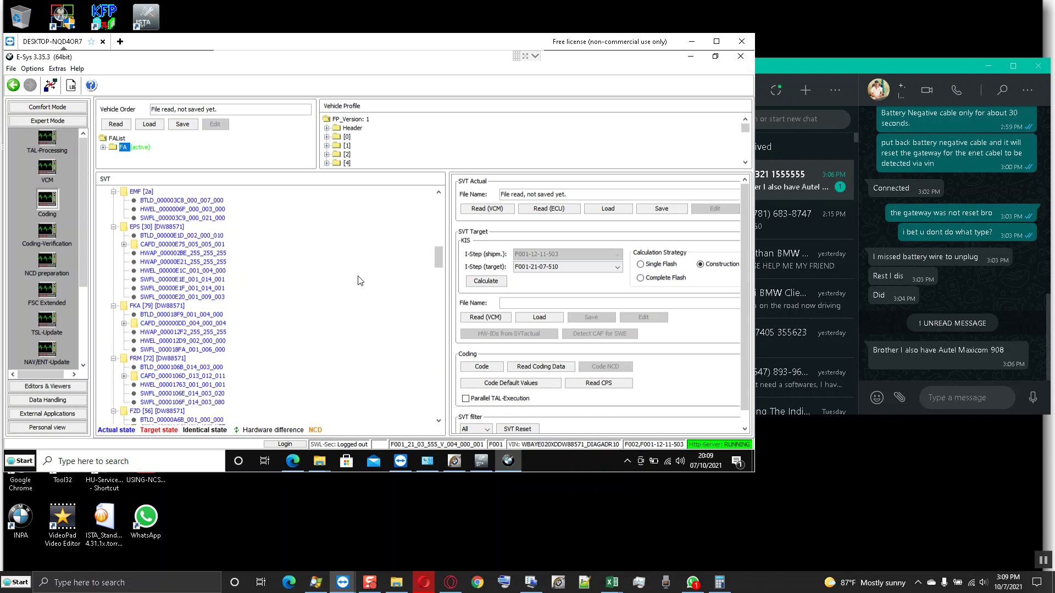
pyautogui.scroll(2, 360, 281)
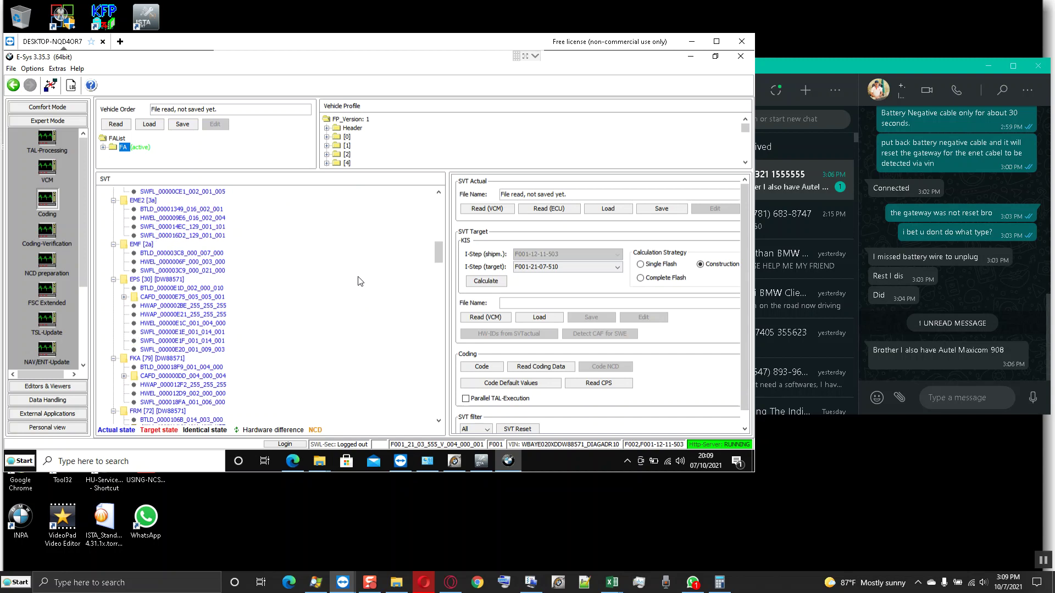
pyautogui.click(148, 202)
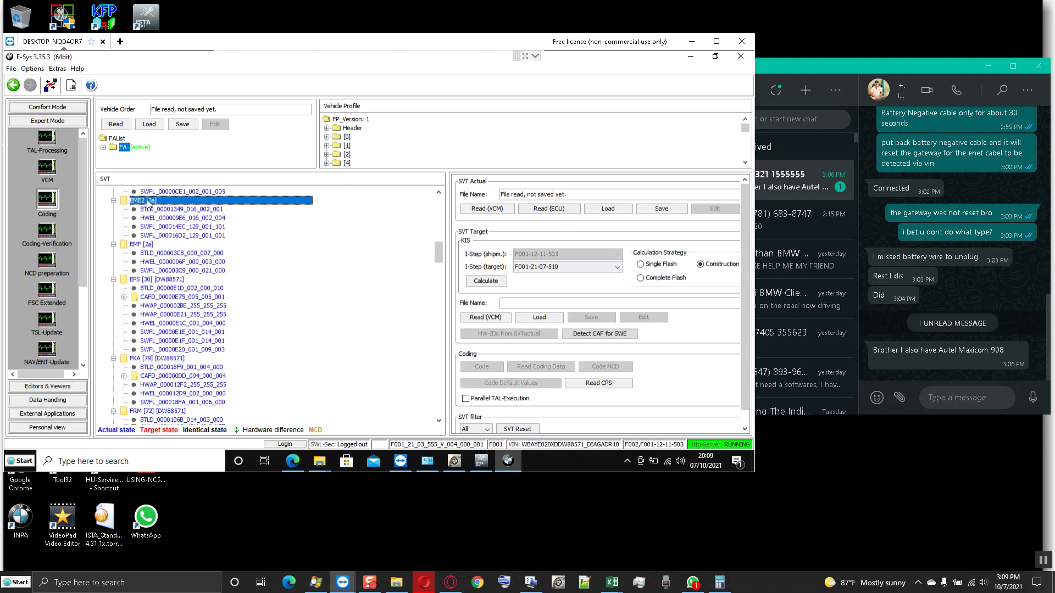
pyautogui.click(600, 334)
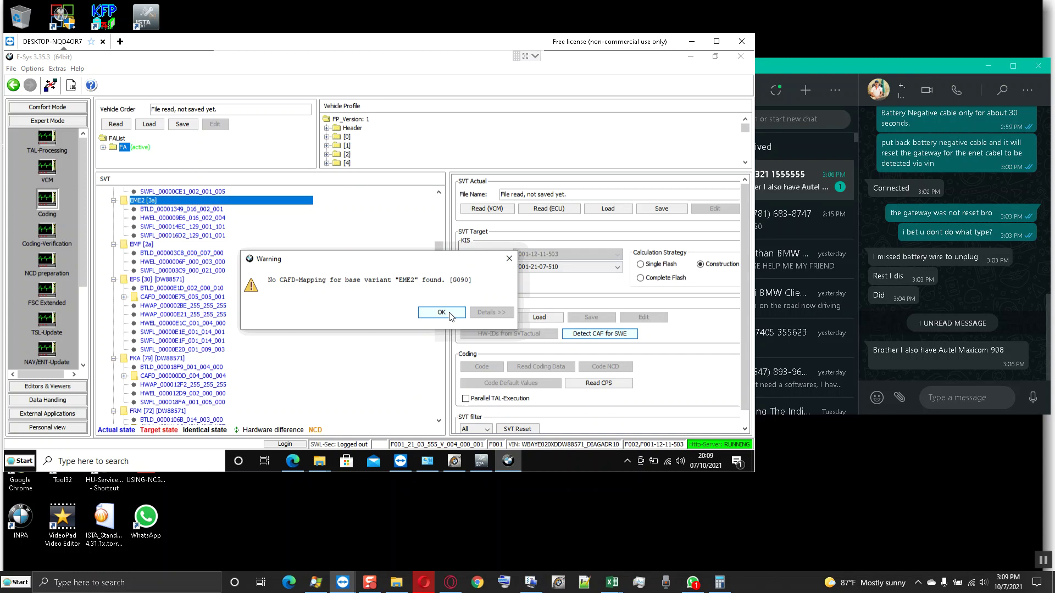
pyautogui.click(441, 313)
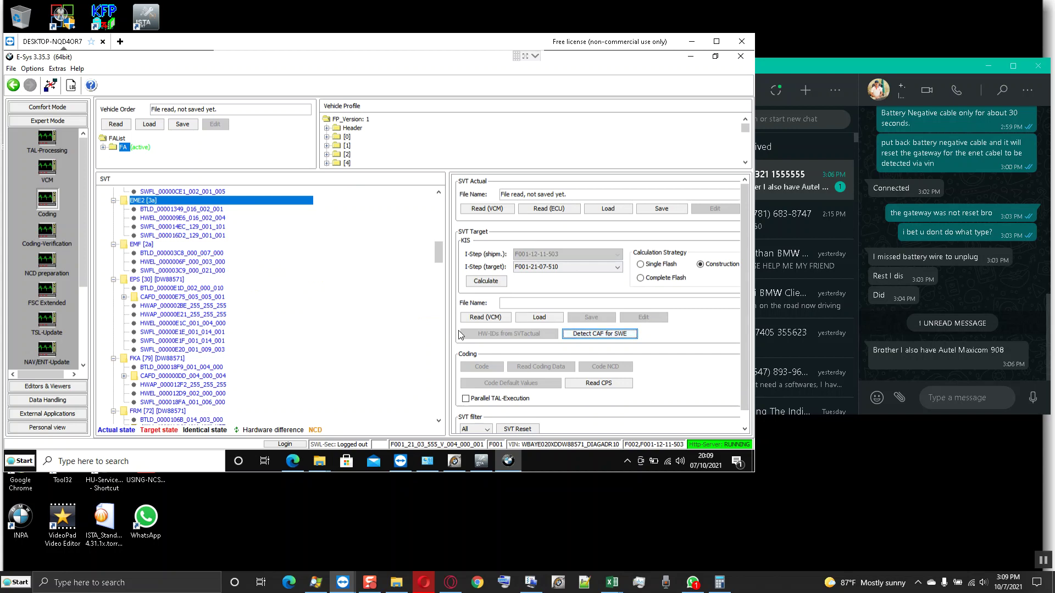
pyautogui.click(641, 278)
# - Start target SVT calculation, then reply in WhatsApp: 'yes', 'leave it on', 'i will tel u wen to switch off'
pyautogui.click(486, 281)
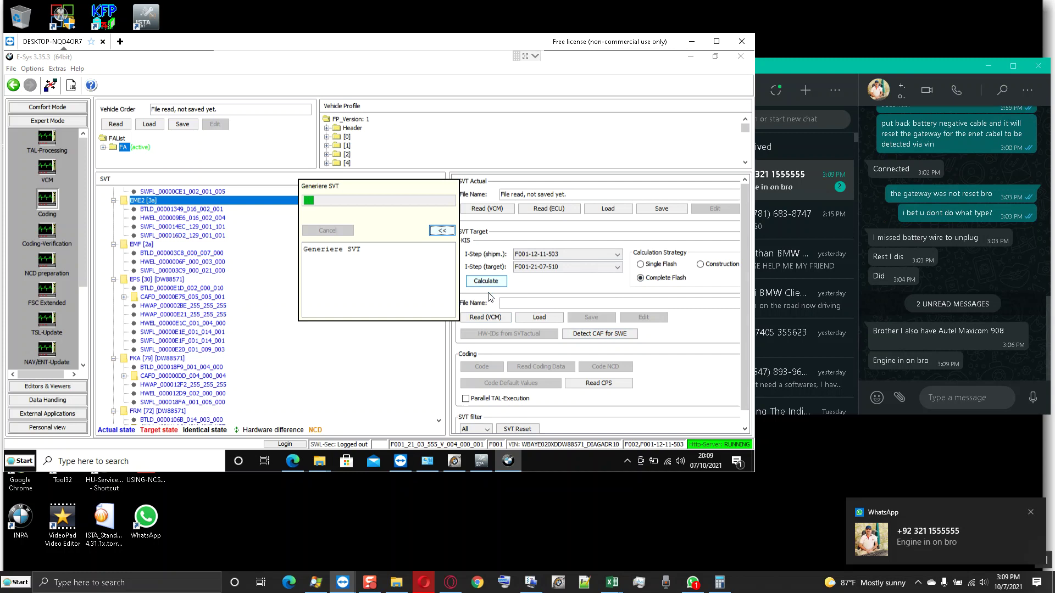
pyautogui.click(973, 397)
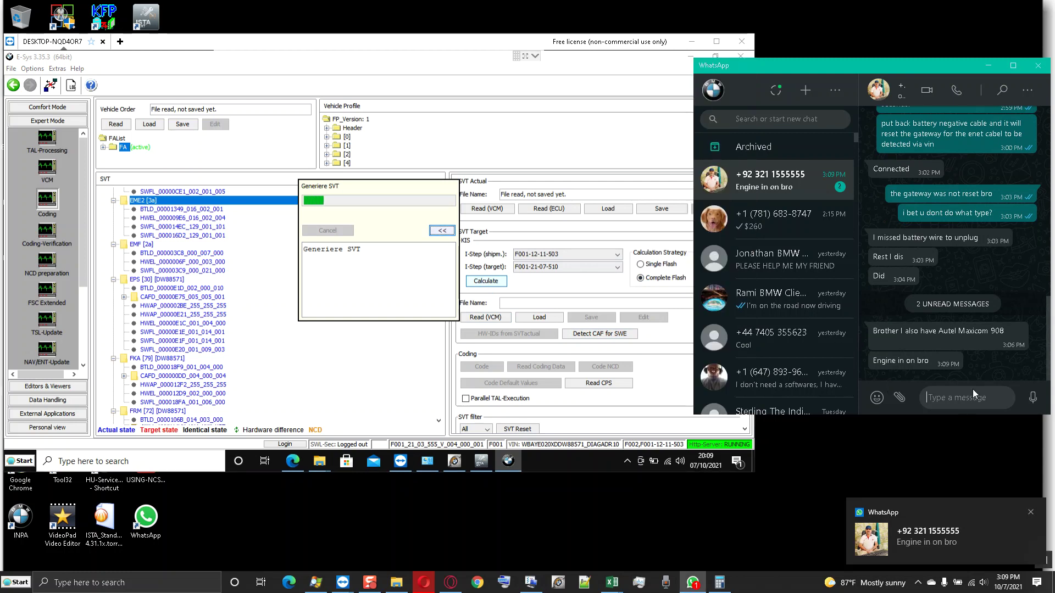
pyautogui.write('yes')
pyautogui.press('Return')
pyautogui.write('leave')
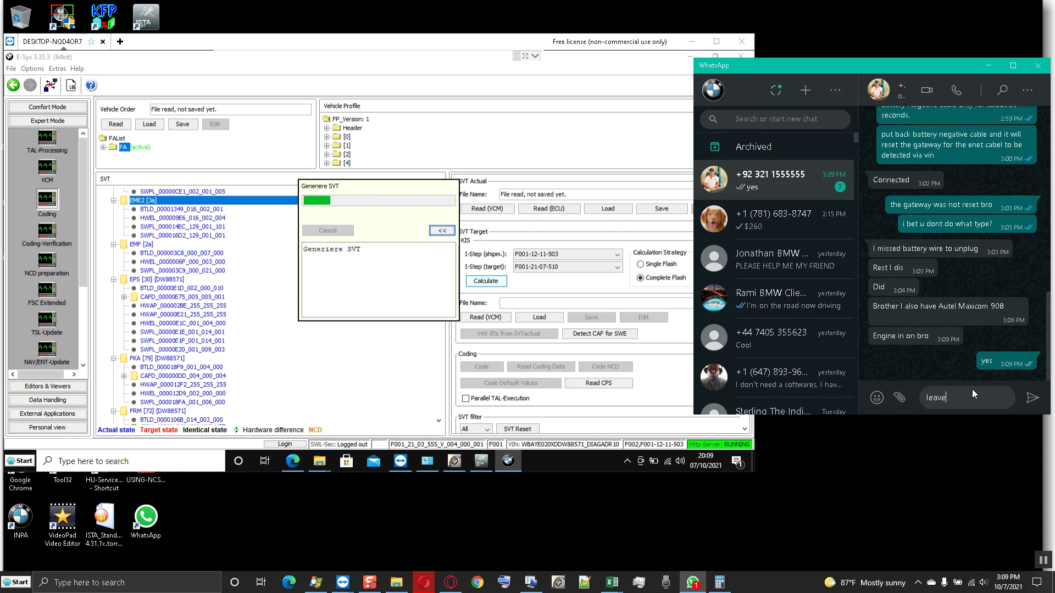
pyautogui.write(' it on')
pyautogui.press('Return')
pyautogui.write('i will tel')
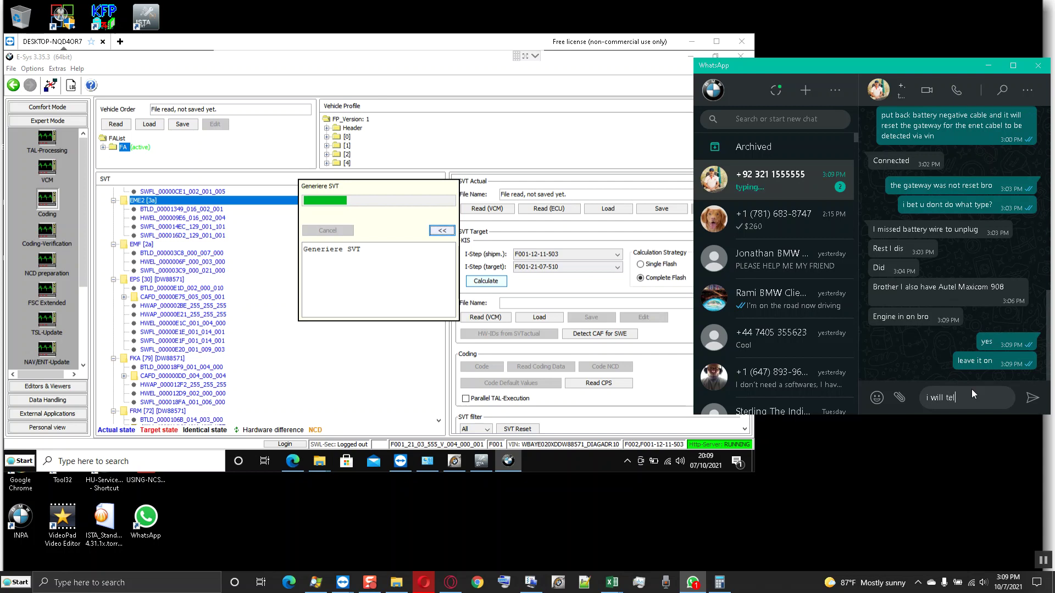
pyautogui.write(' u wen to swi')
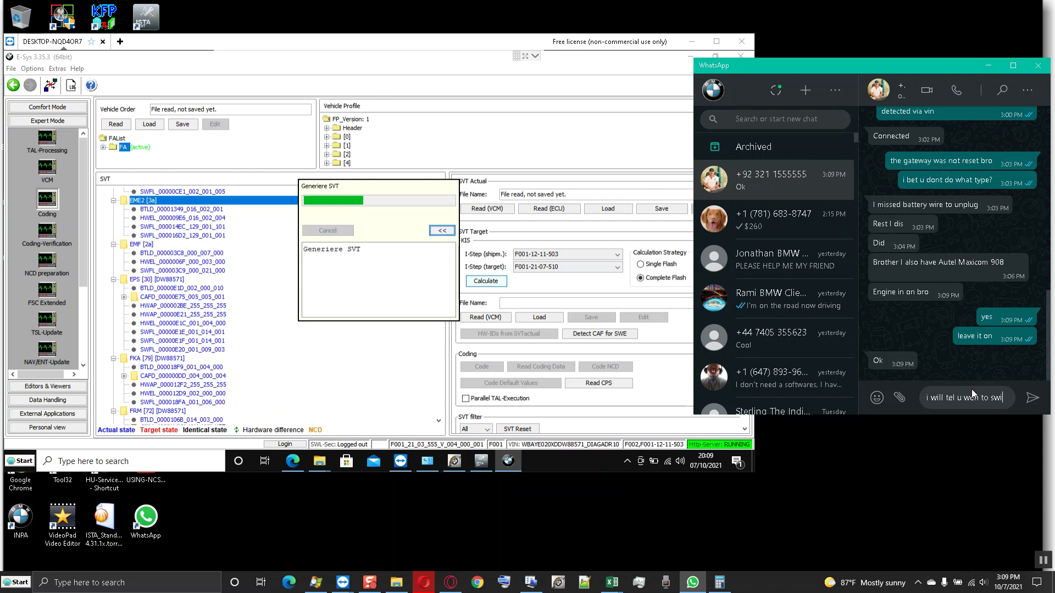
pyautogui.write('tch off')
pyautogui.press('Return')
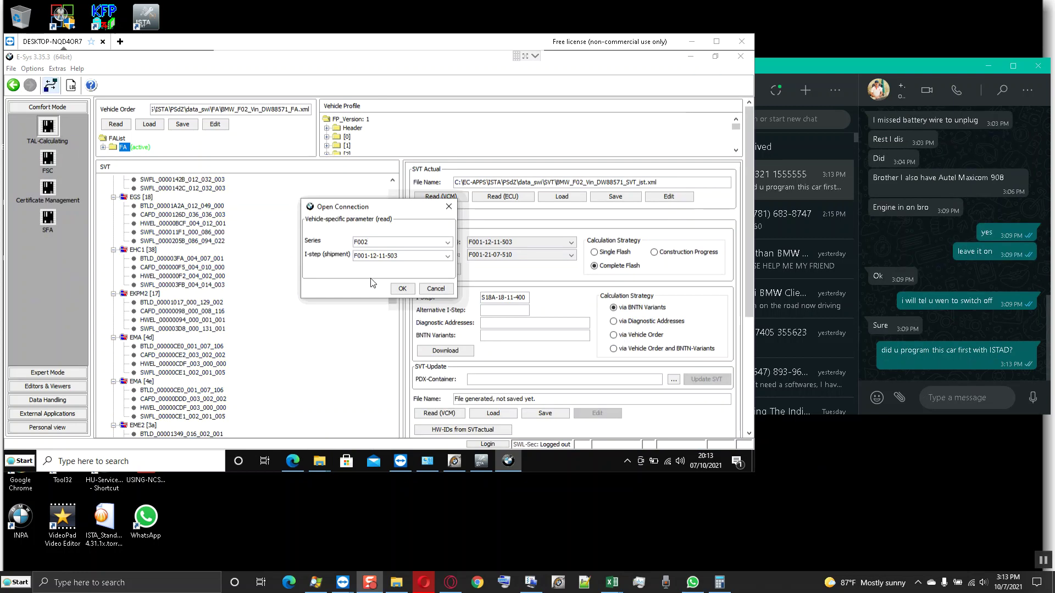
# - Confirm the connection to the F002 vehicle and recalculate the target SVT
pyautogui.click(401, 290)
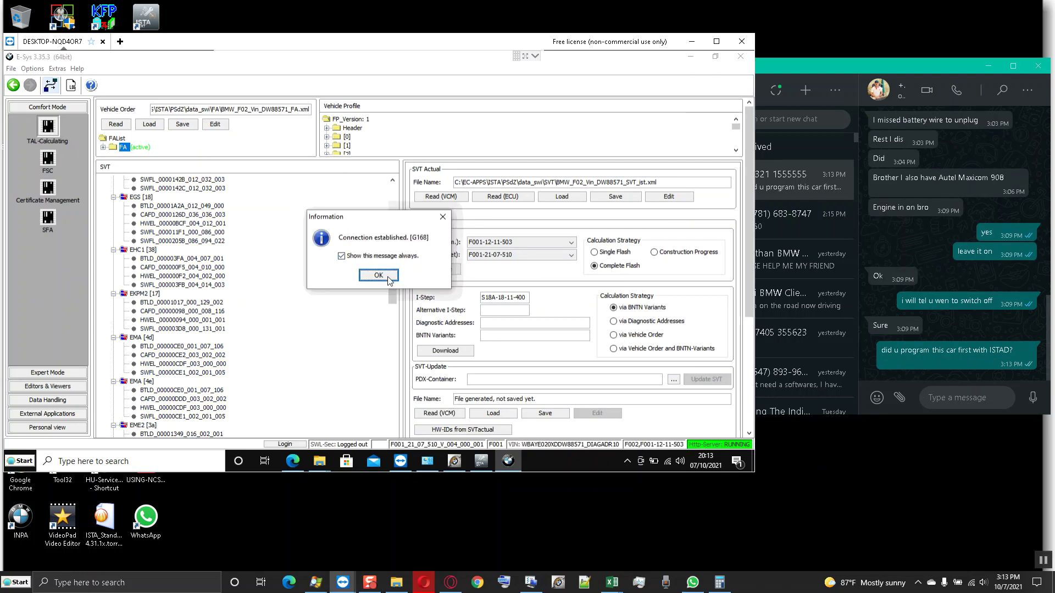
pyautogui.click(388, 279)
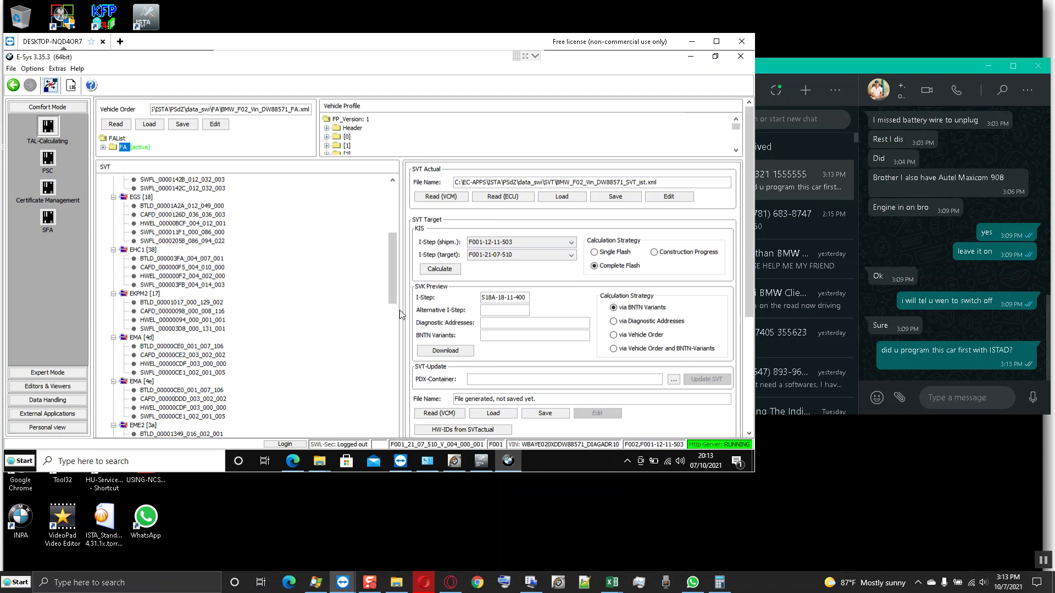
pyautogui.click(438, 269)
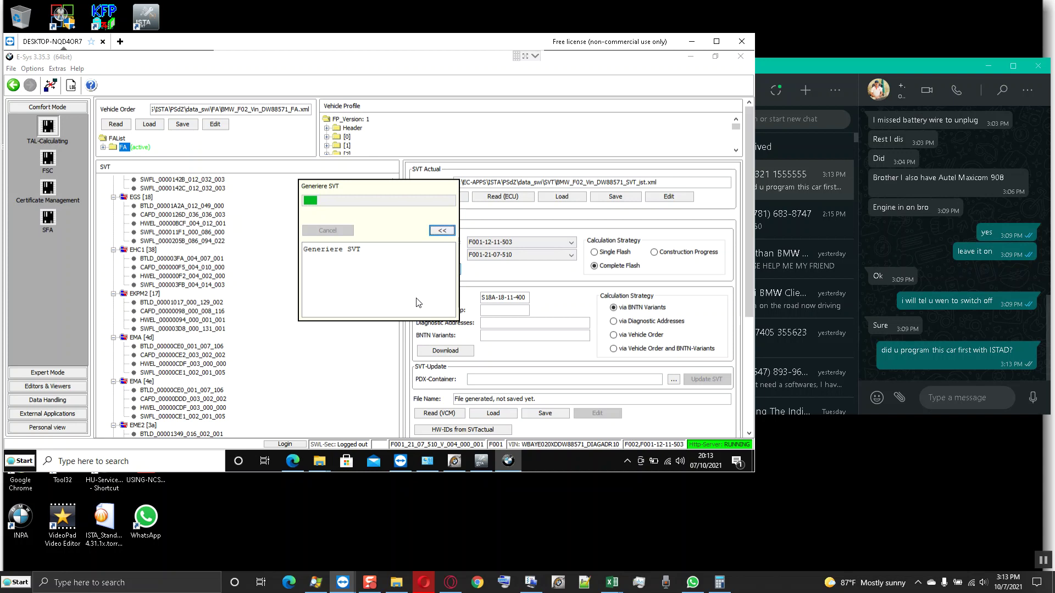
pyautogui.click(480, 462)
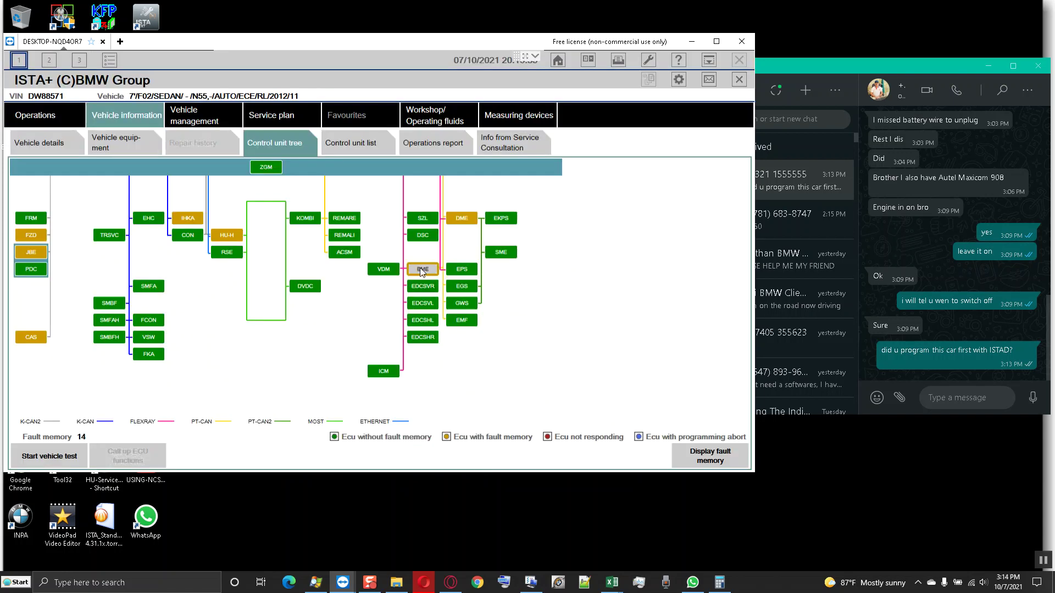
pyautogui.moveTo(421, 270)
pyautogui.moveTo(34, 337)
pyautogui.moveTo(32, 236)
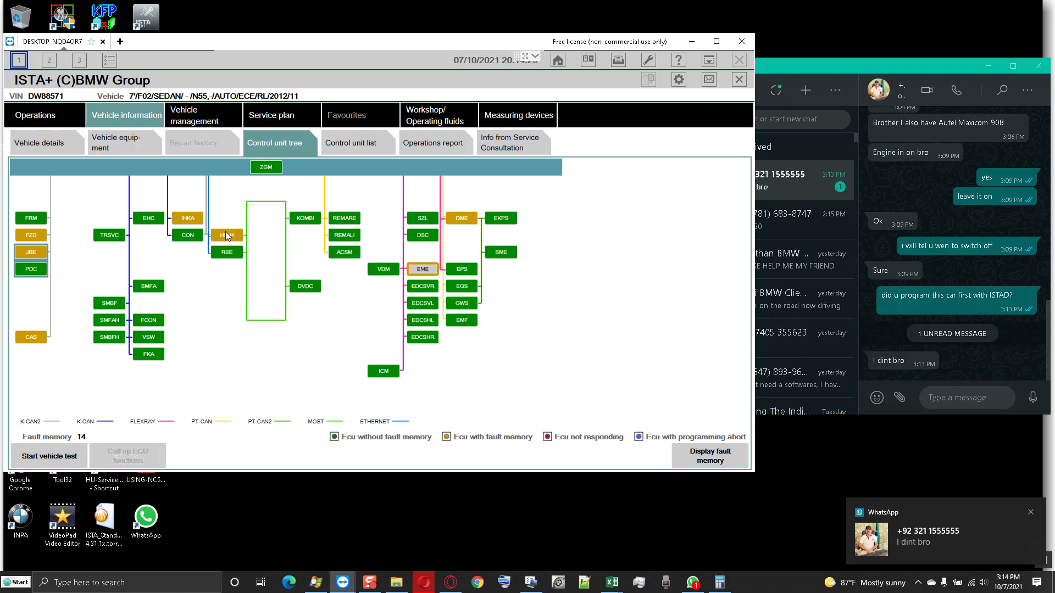
pyautogui.moveTo(226, 236)
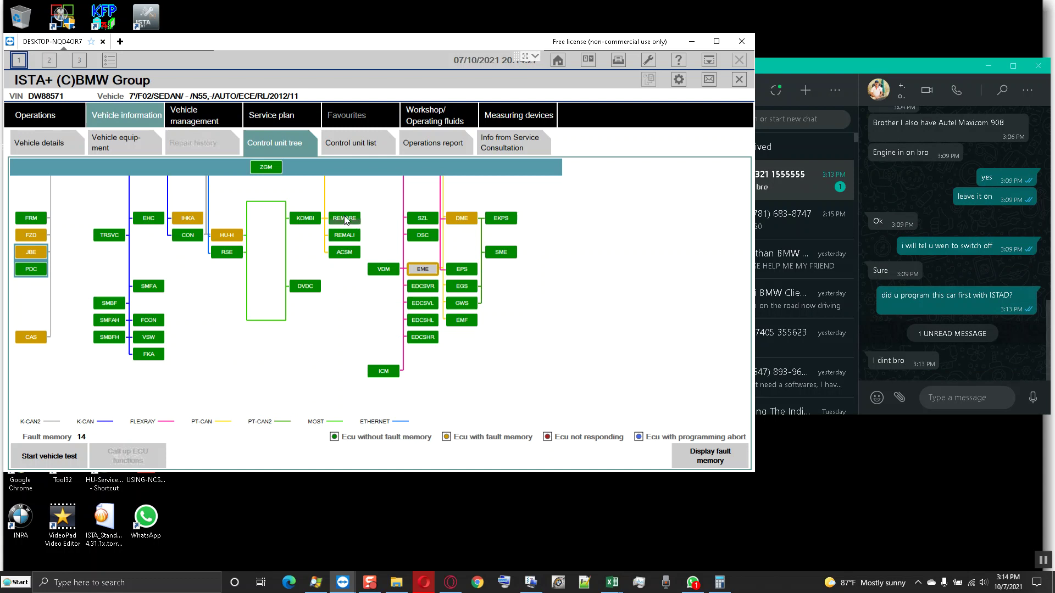
# - Return to E-Sys, select EME2 in the SVT tree, then bring WhatsApp forward
pyautogui.moveTo(345, 219)
pyautogui.click(708, 65)
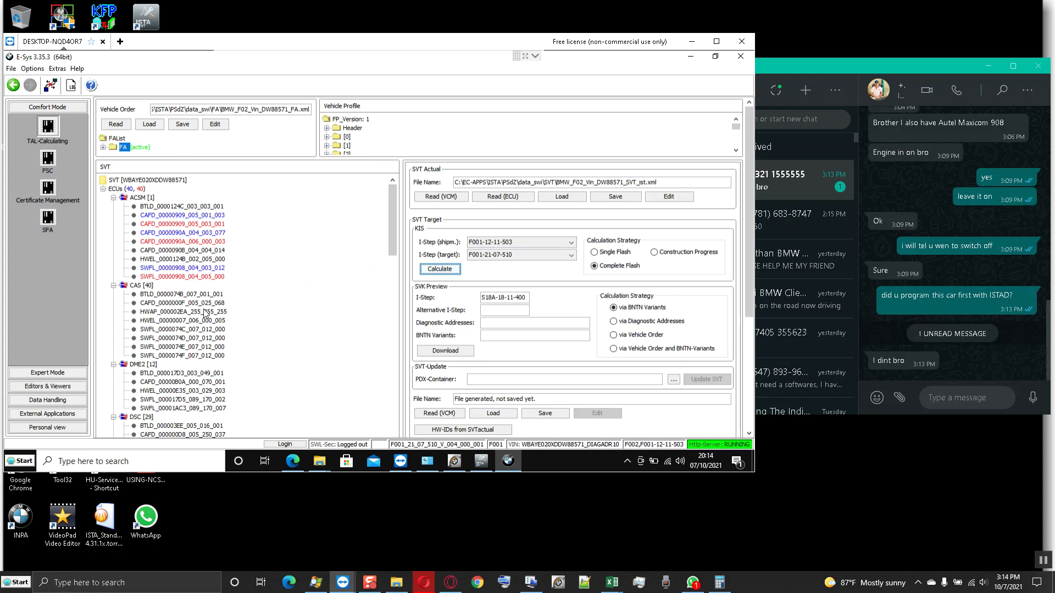
pyautogui.scroll(-8, 206, 314)
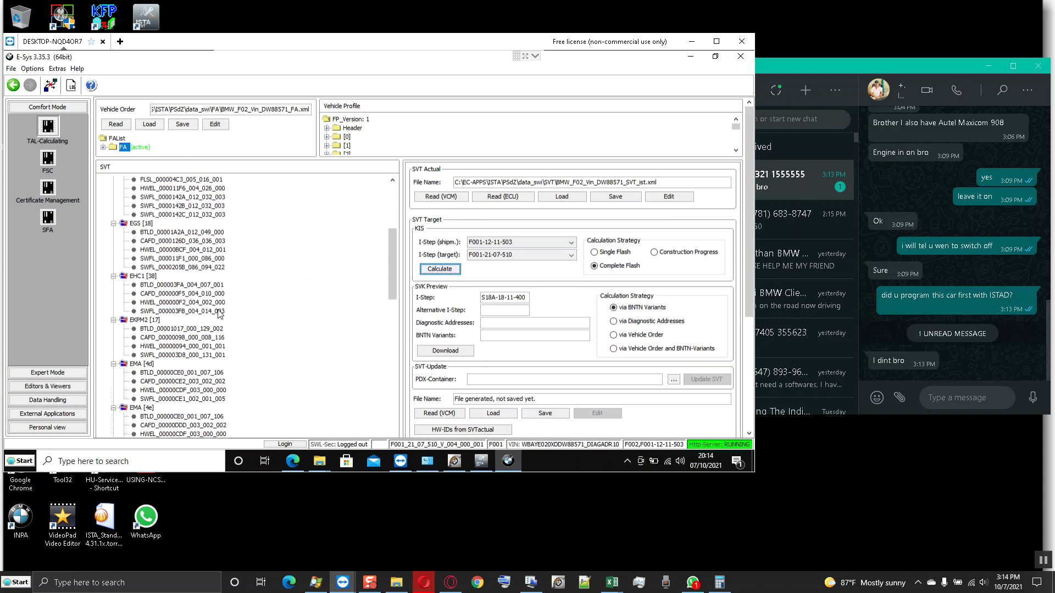
pyautogui.scroll(-1, 218, 314)
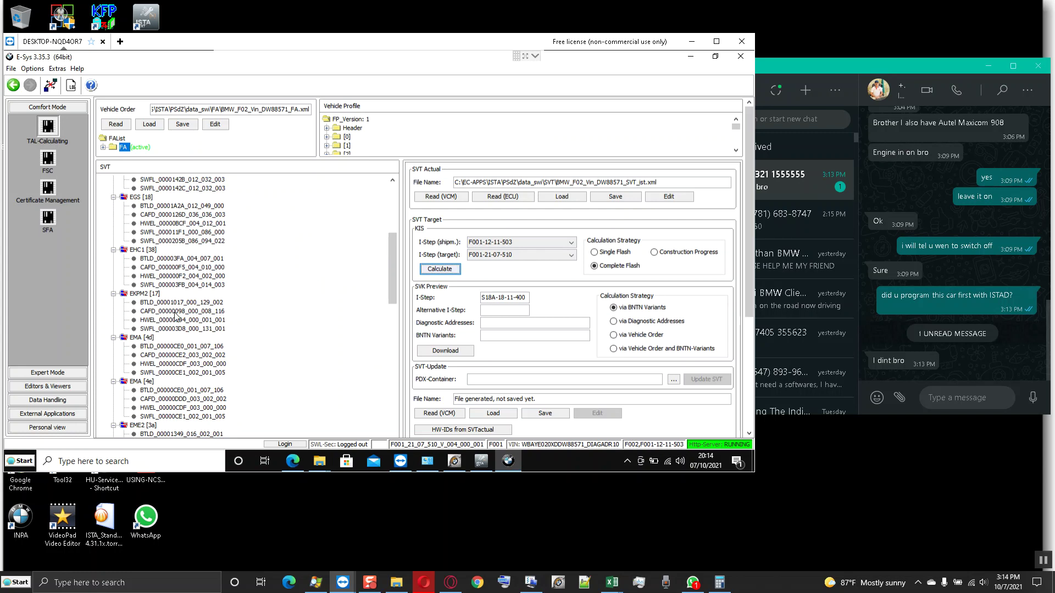
pyautogui.scroll(-2, 176, 315)
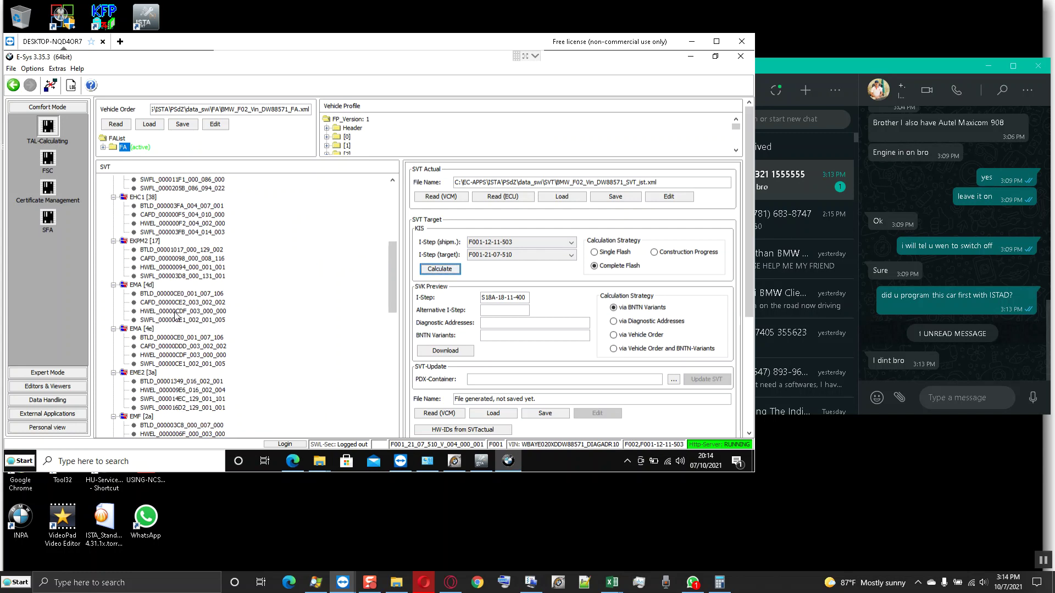
pyautogui.click(154, 373)
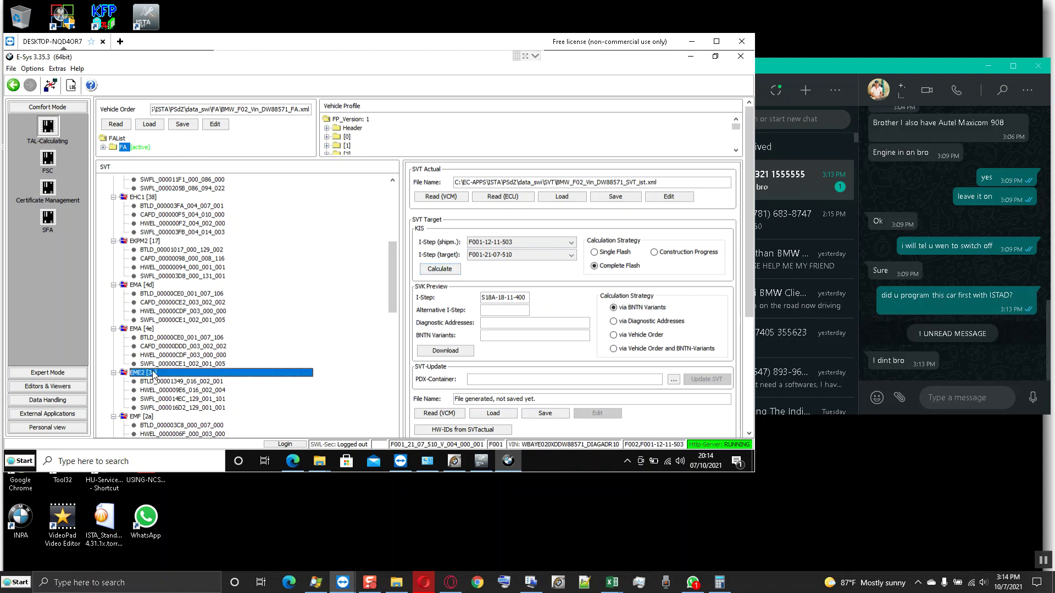
pyautogui.click(947, 400)
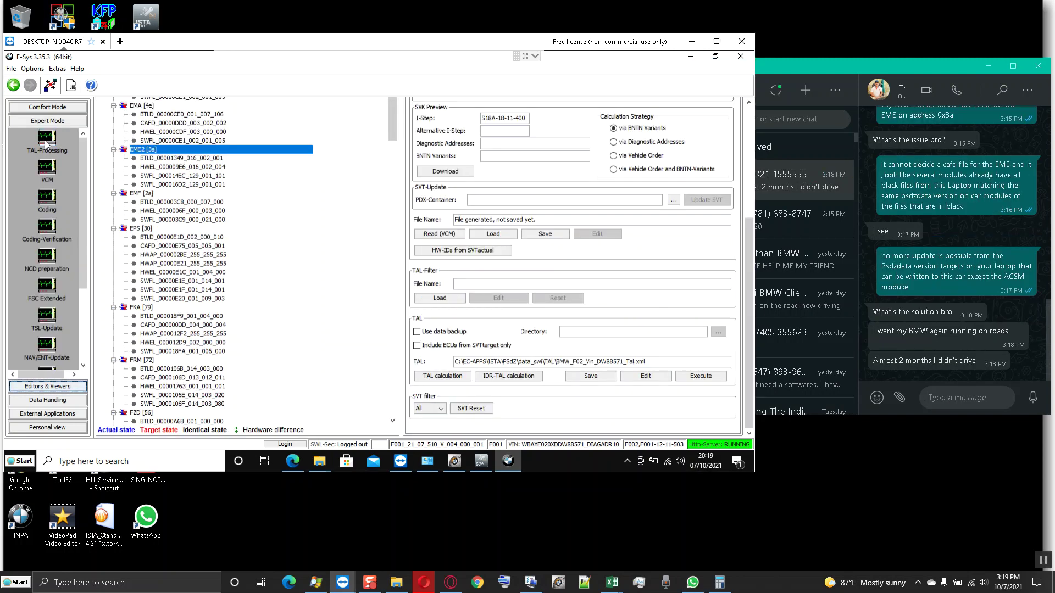
pyautogui.click(46, 140)
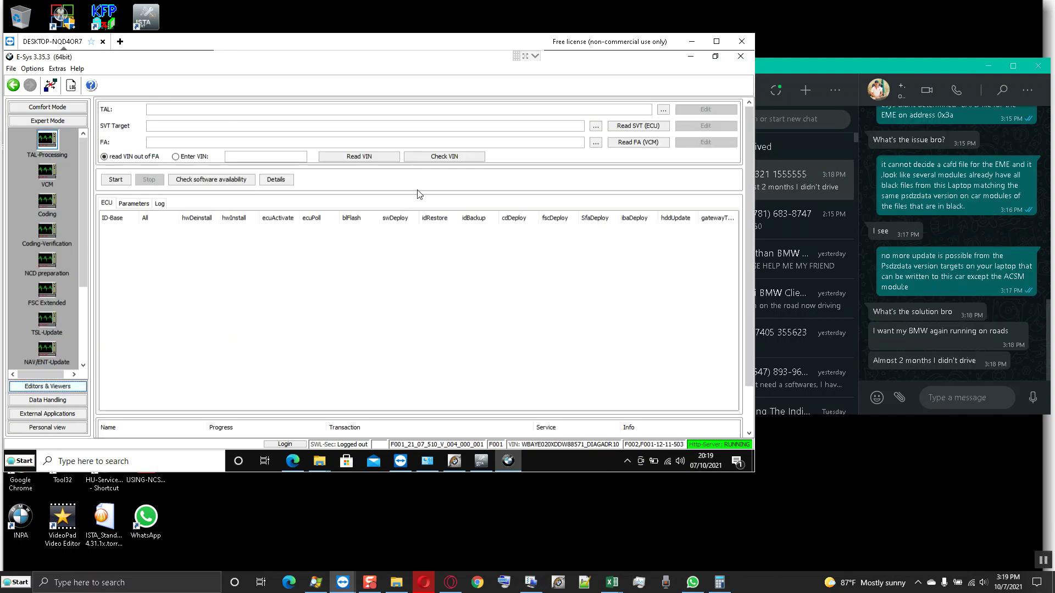
pyautogui.click(663, 109)
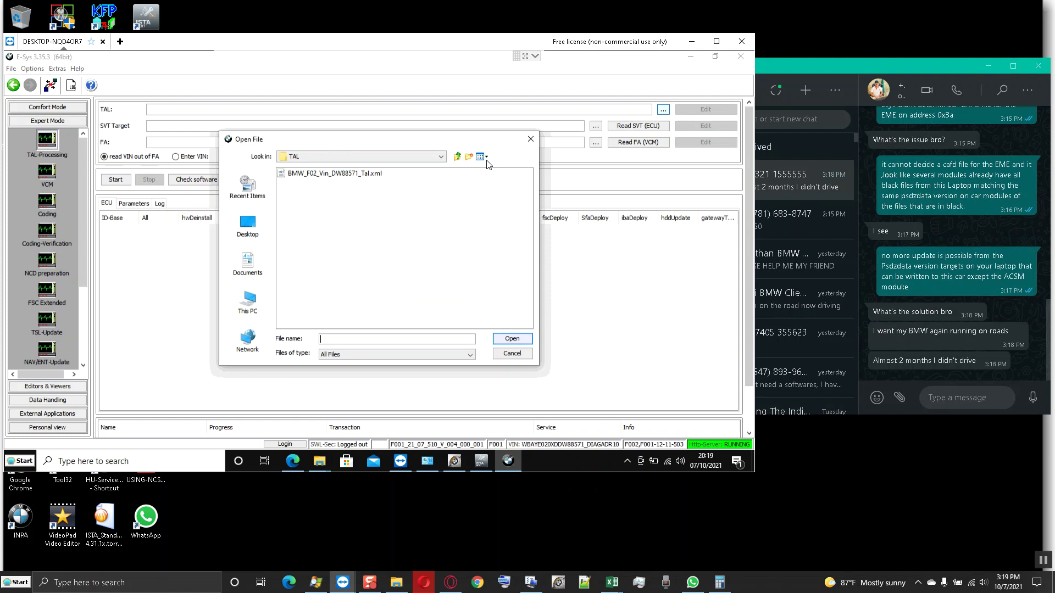
pyautogui.click(368, 174)
pyautogui.click(512, 339)
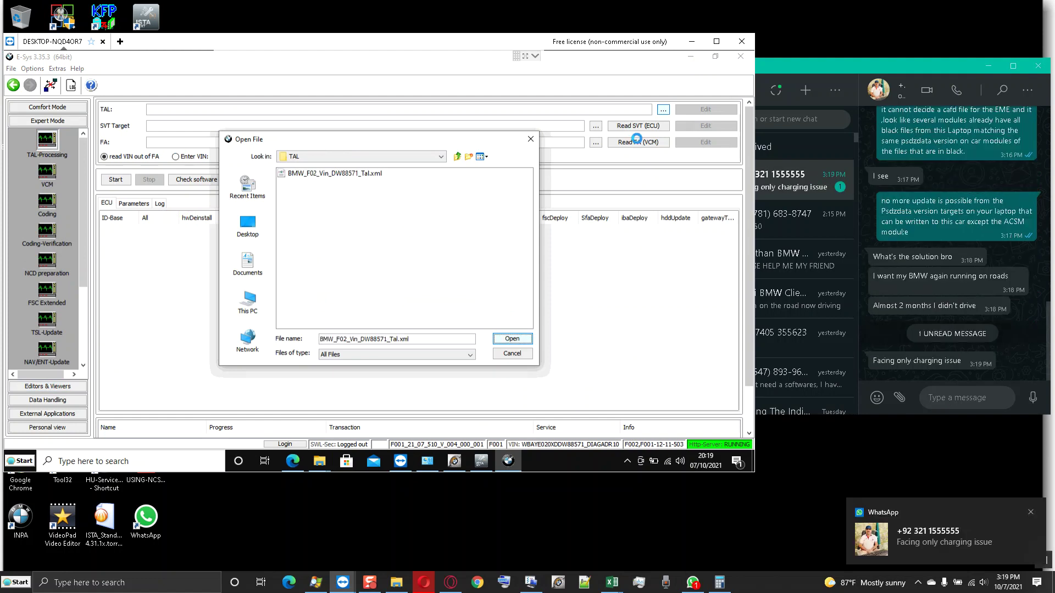
pyautogui.click(596, 126)
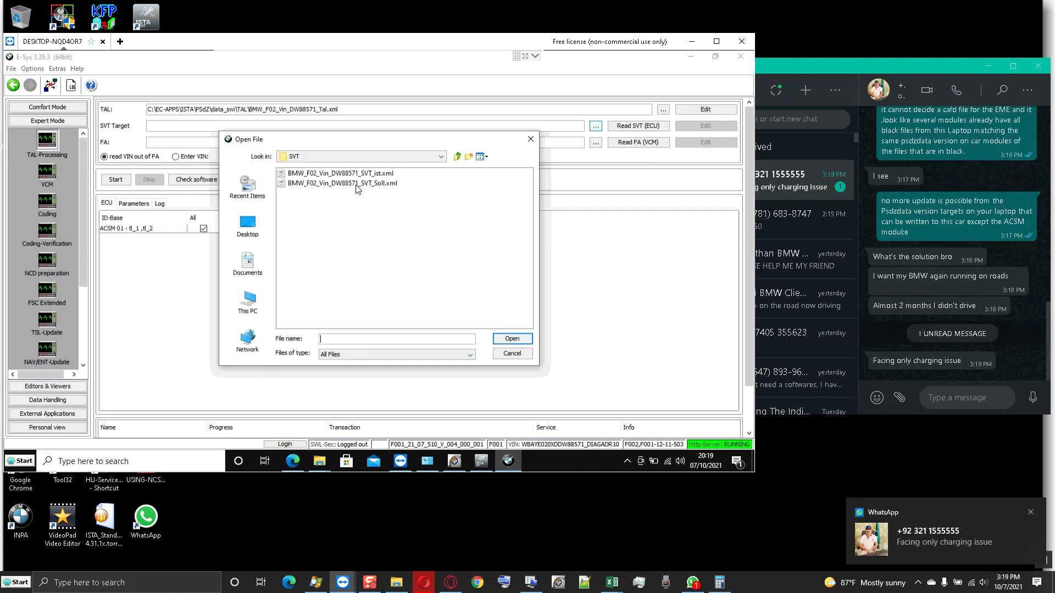
pyautogui.click(382, 184)
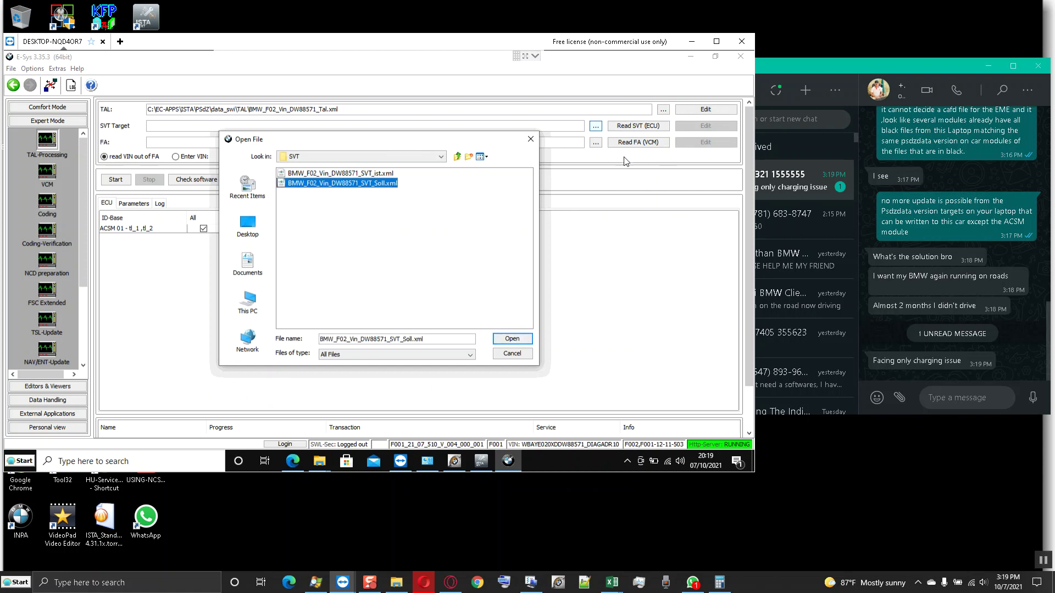
pyautogui.click(511, 338)
pyautogui.click(631, 144)
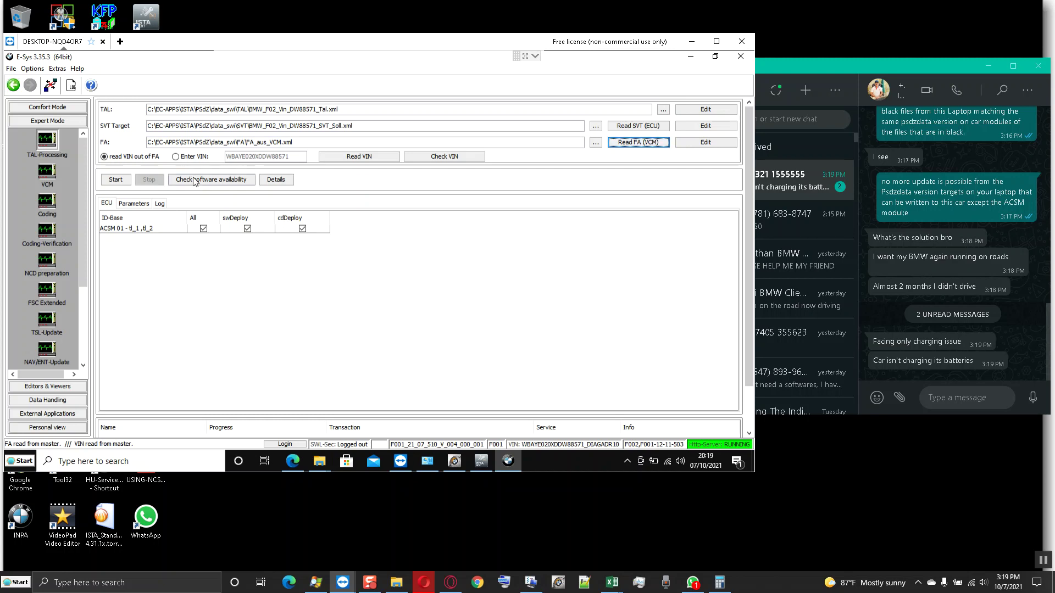
pyautogui.click(211, 179)
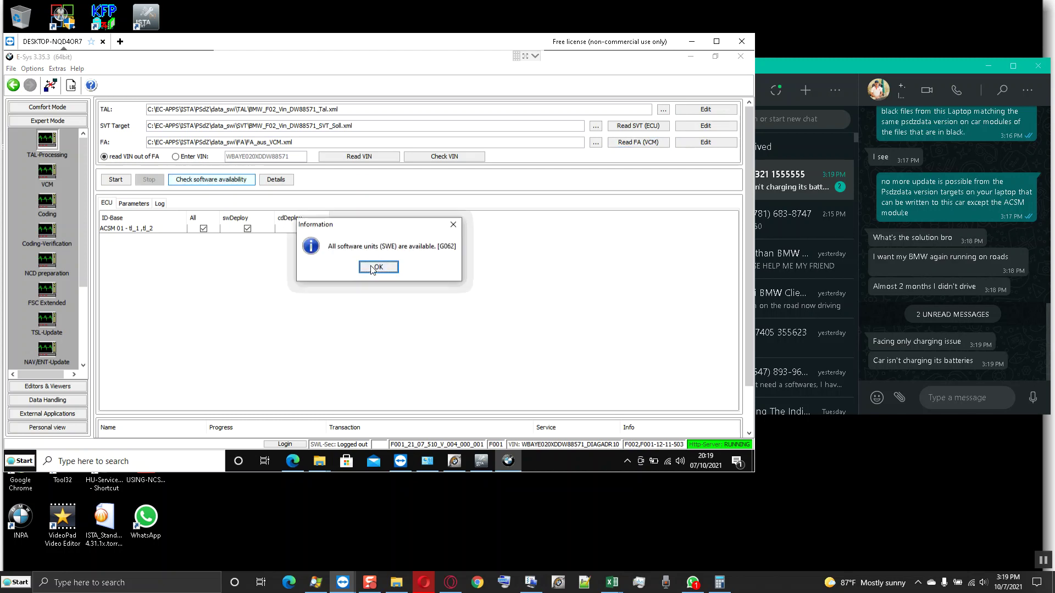
pyautogui.click(376, 269)
pyautogui.click(122, 181)
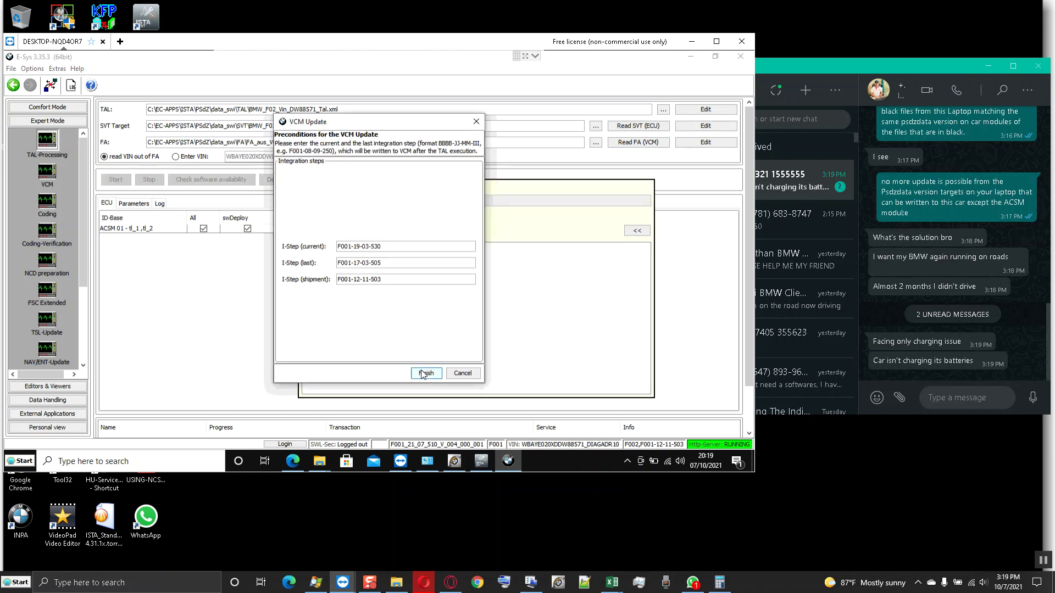
pyautogui.click(421, 374)
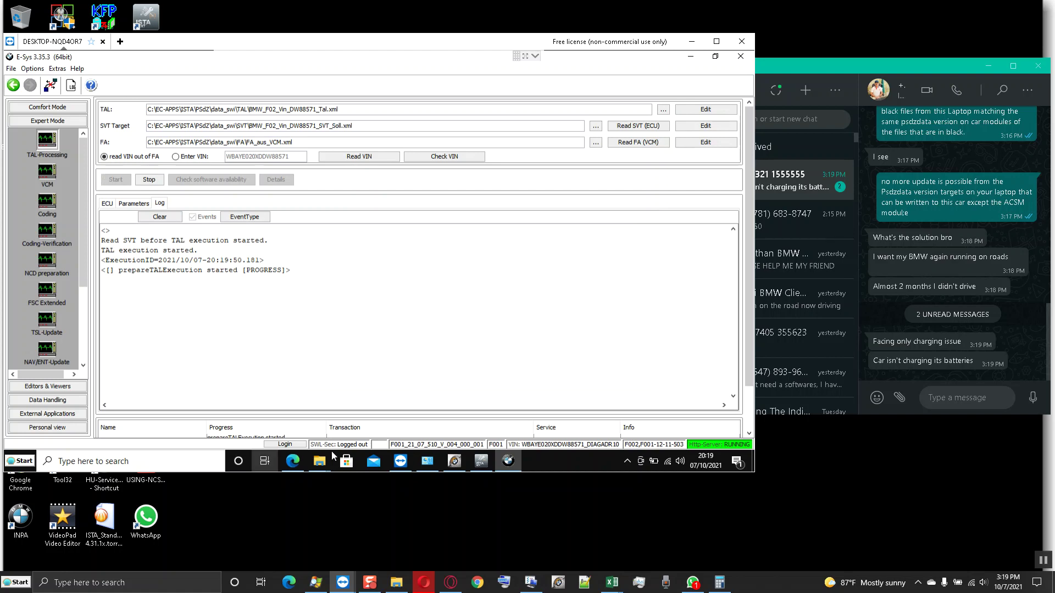
pyautogui.click(479, 465)
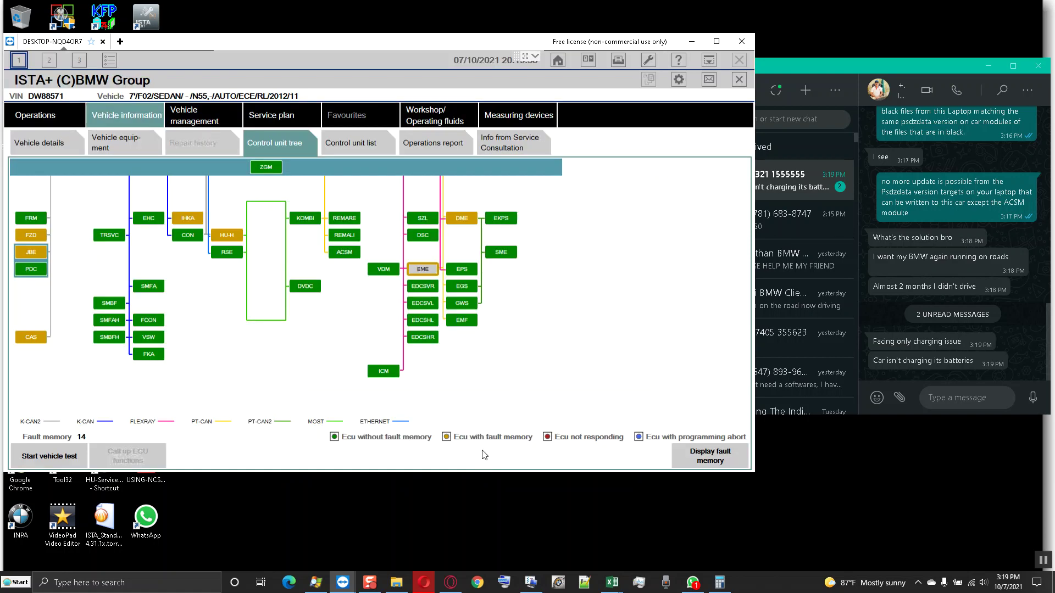
pyautogui.click(588, 60)
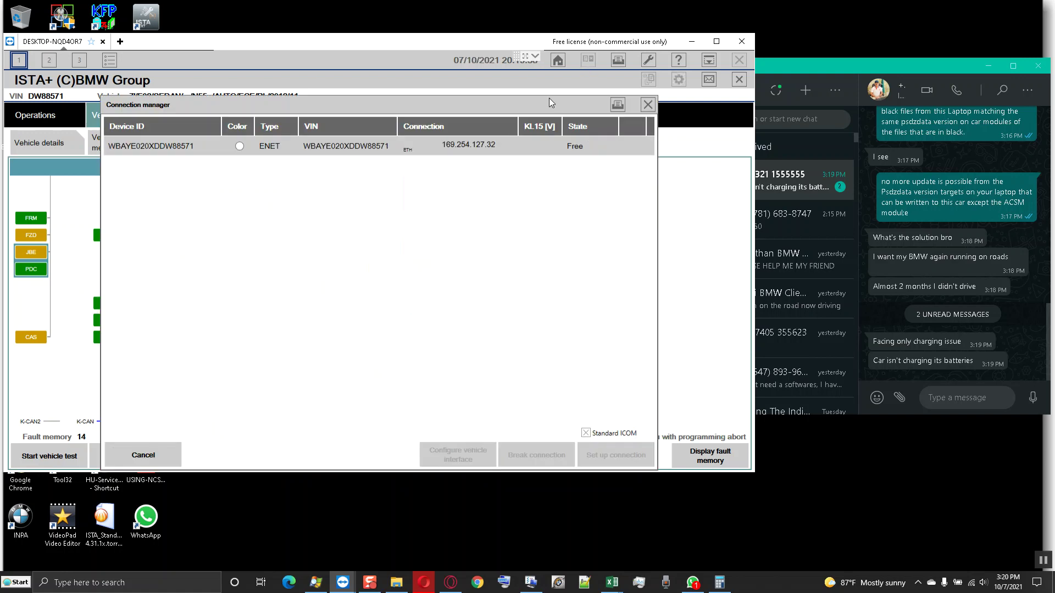
pyautogui.click(478, 144)
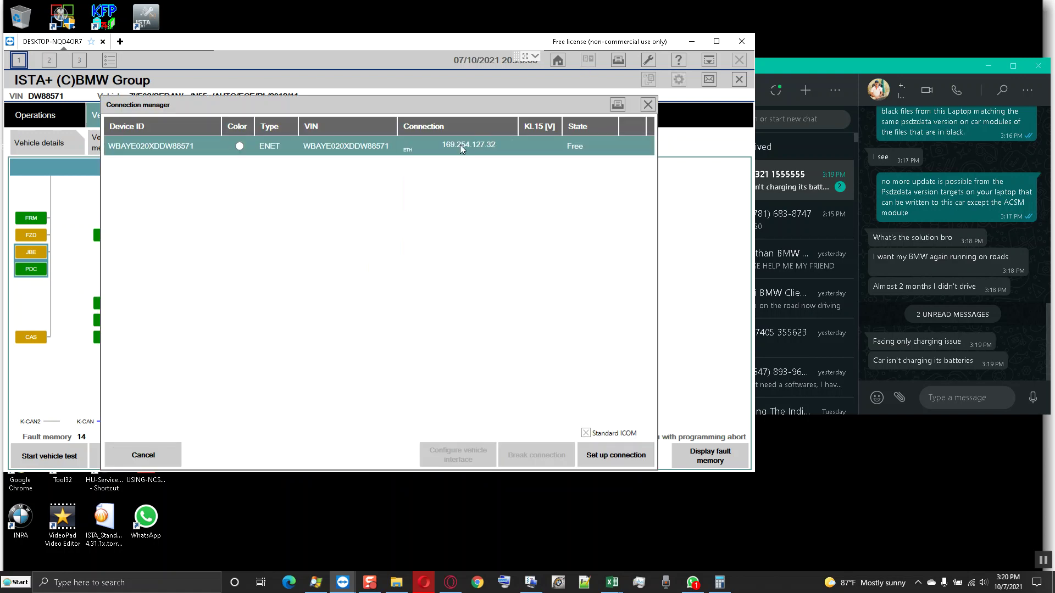
pyautogui.click(145, 456)
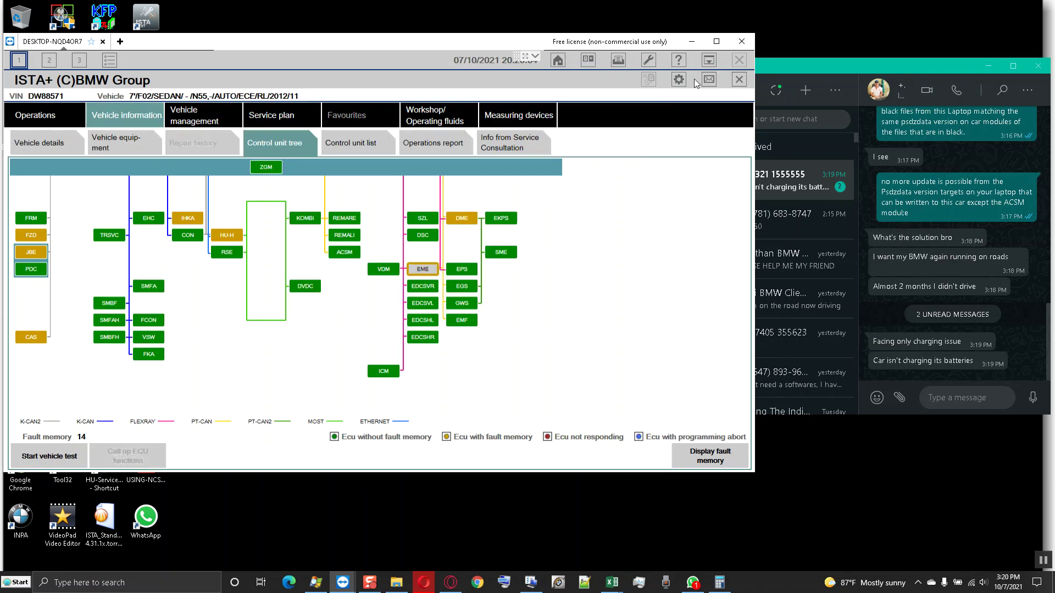
pyautogui.click(708, 61)
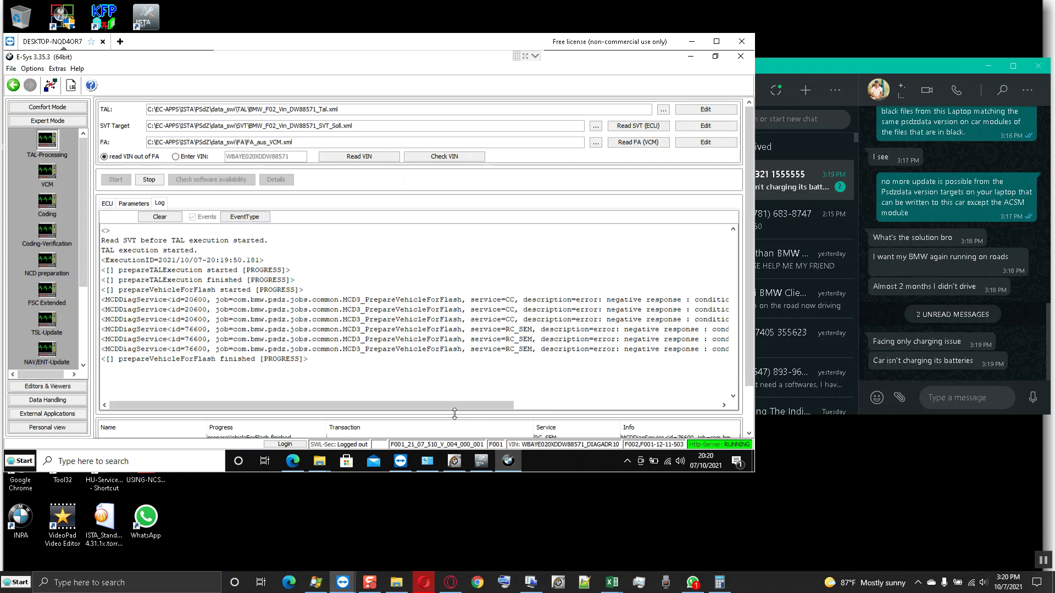
# - Enlarge the progress table below the log so the ACSM flash rows are visible
pyautogui.moveTo(450, 396); pyautogui.dragTo(451, 394)
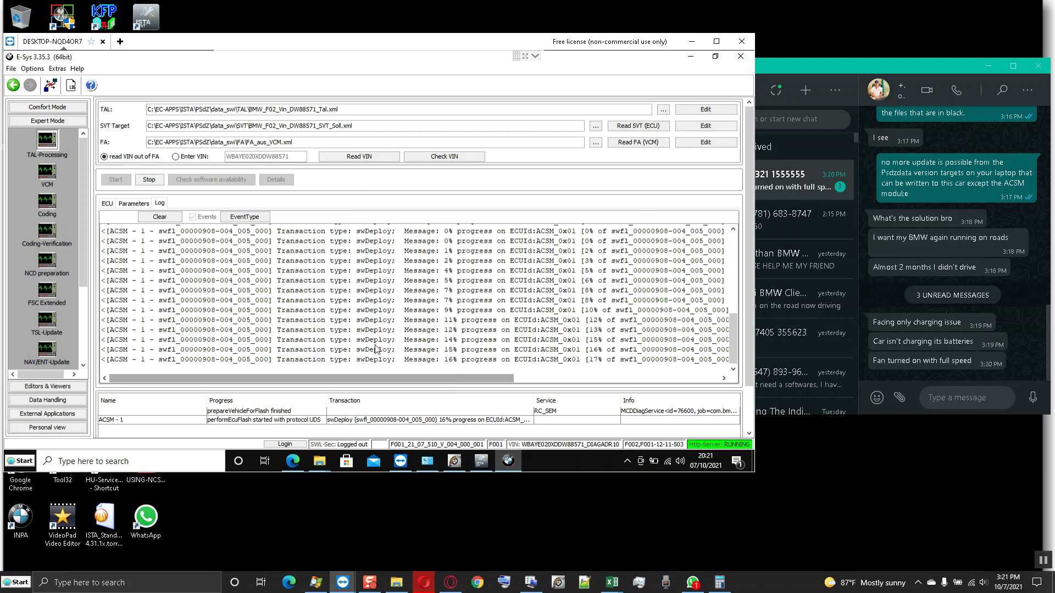
# - Send 'esys turn off engine bro' in the WhatsApp chat, then return to E-Sys
pyautogui.click(966, 400)
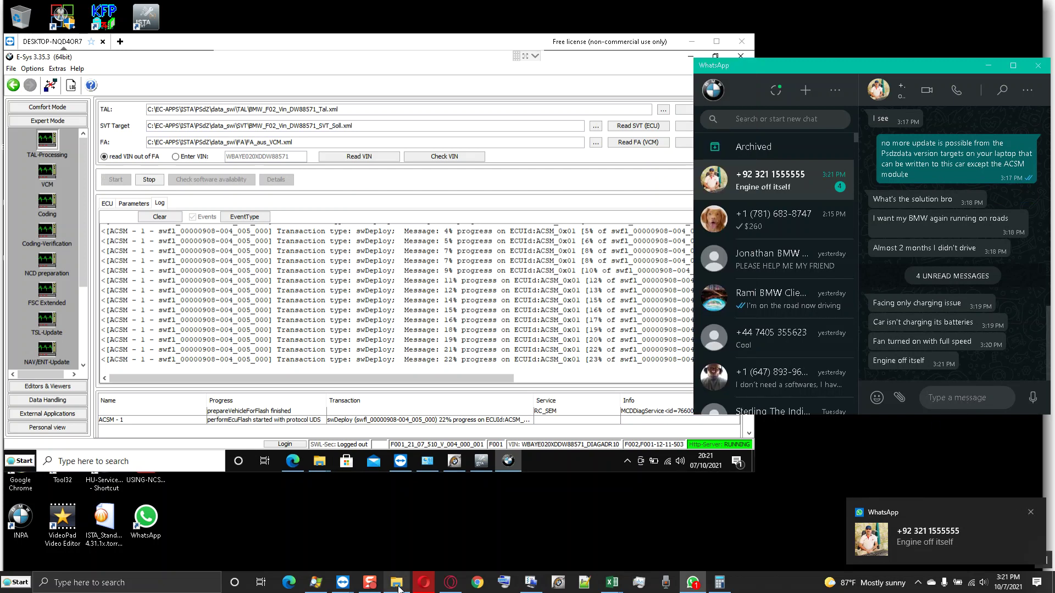
pyautogui.write('esys t')
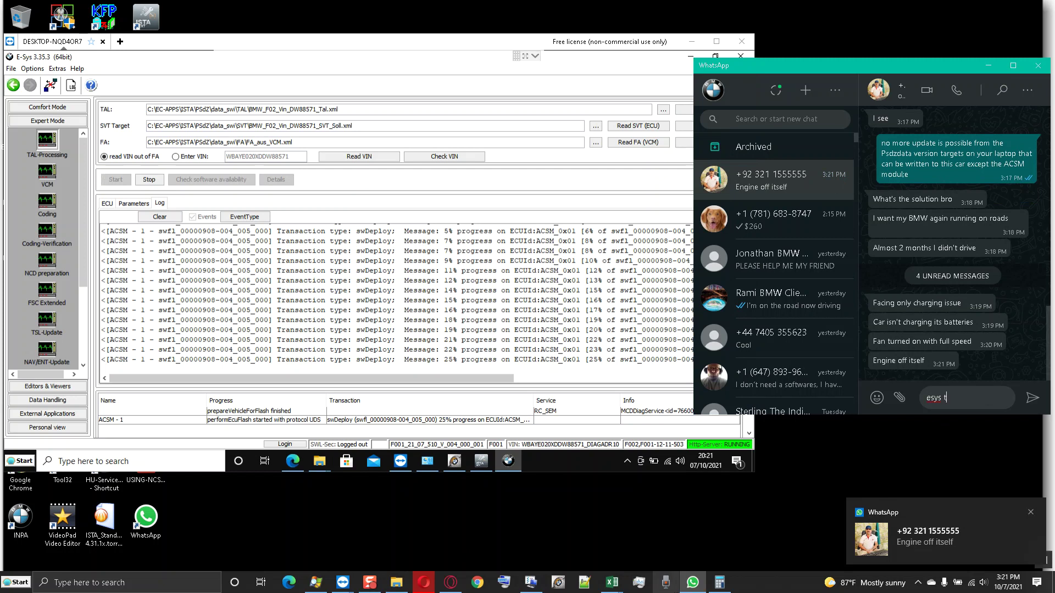
pyautogui.write('urn off engine bro')
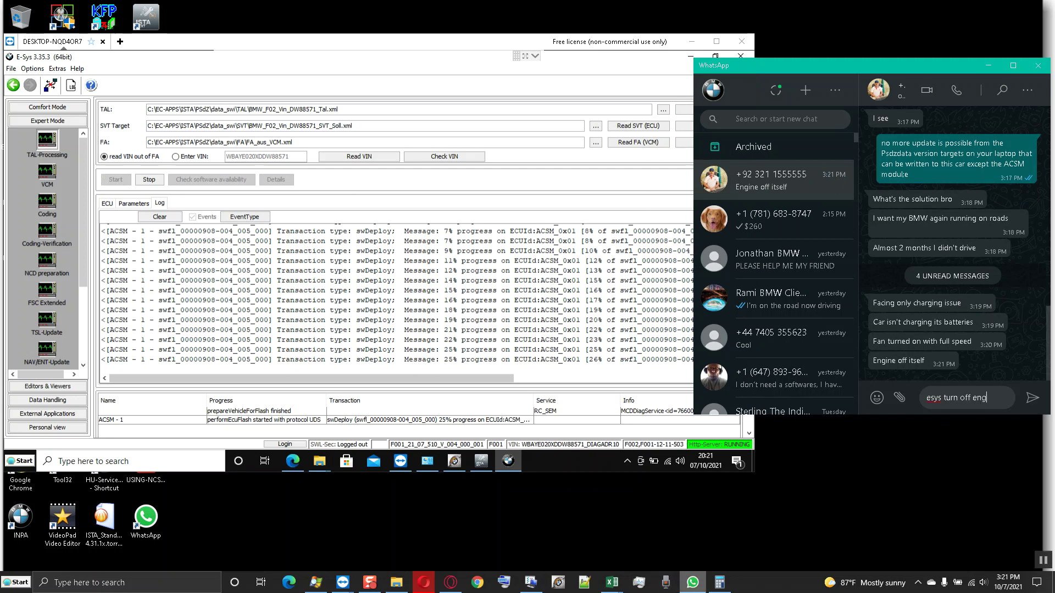
pyautogui.moveTo(719, 582)
pyautogui.press('Return')
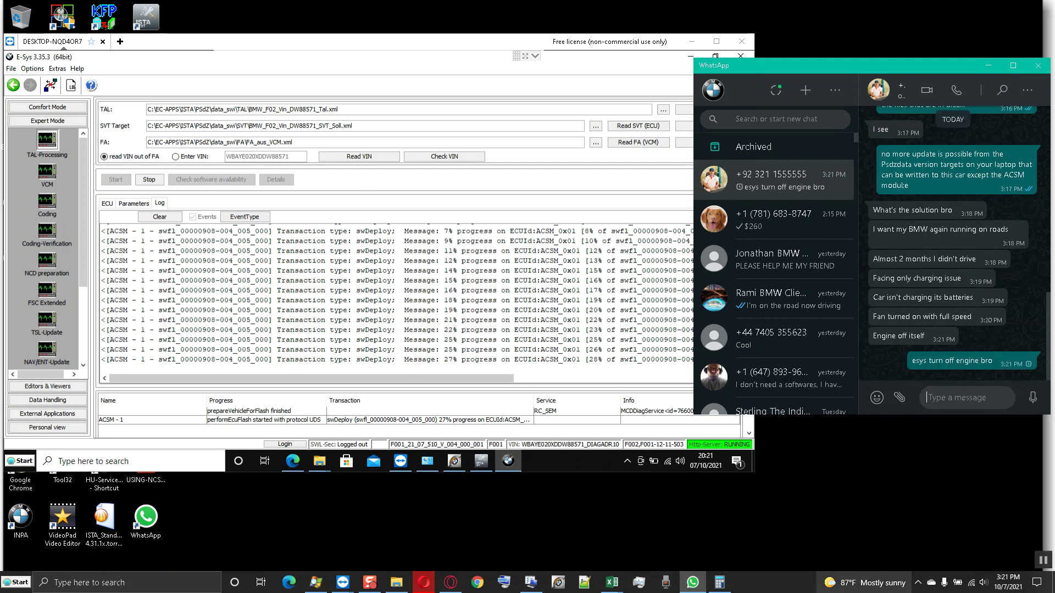
pyautogui.moveTo(611, 582)
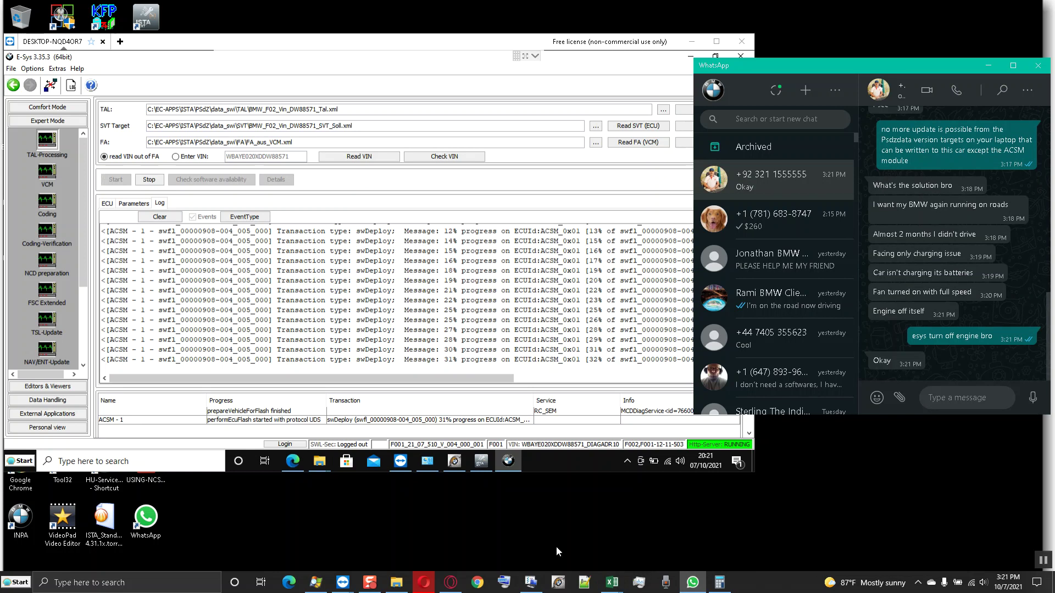
pyautogui.moveTo(544, 578)
pyautogui.click(482, 40)
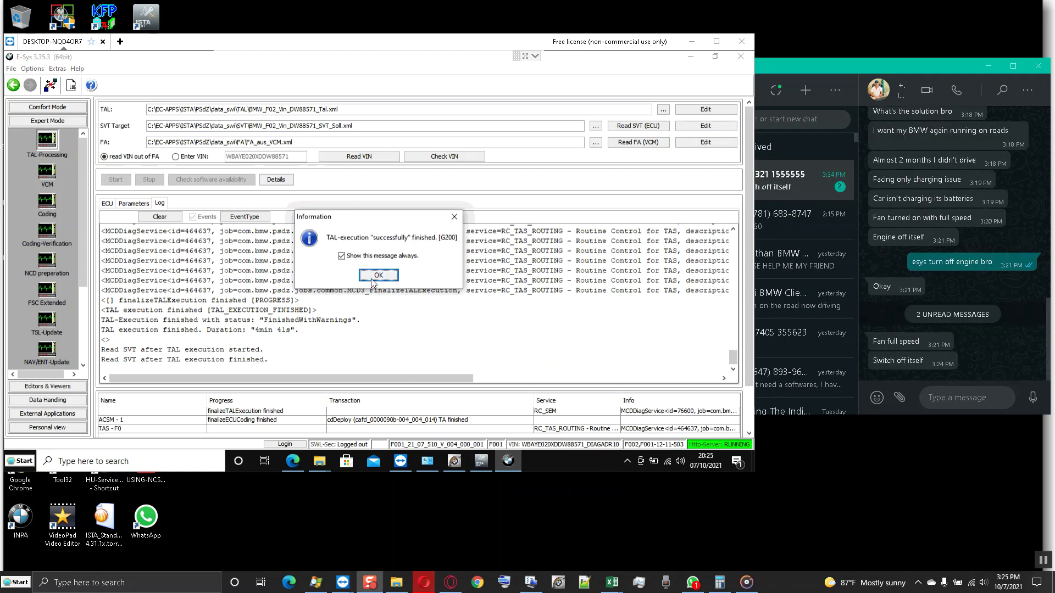
# - Acknowledge the TAL-finished message and select all the error log text
pyautogui.click(377, 276)
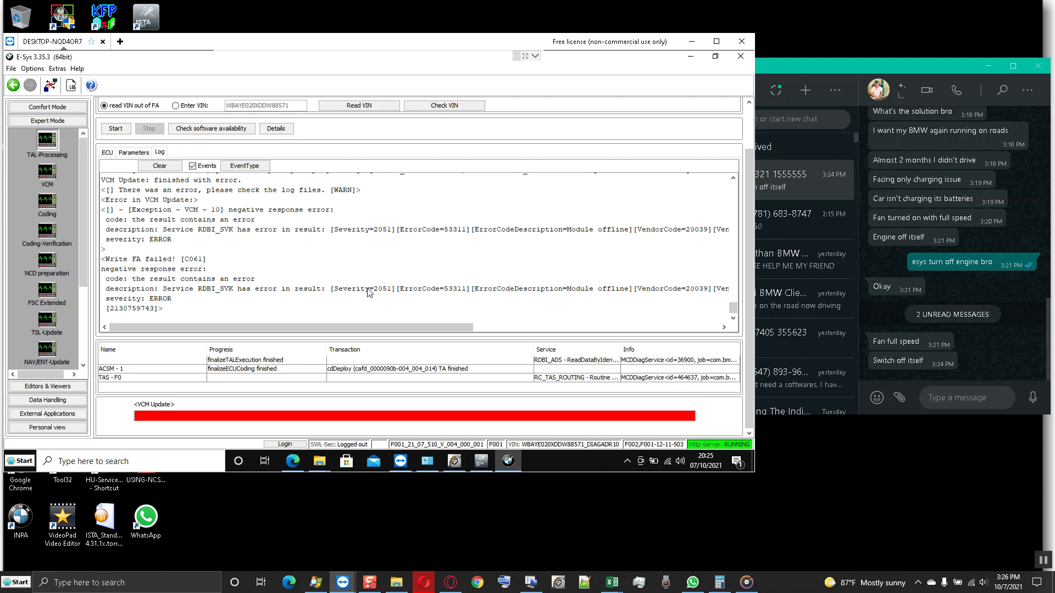
pyautogui.scroll(2, 370, 292)
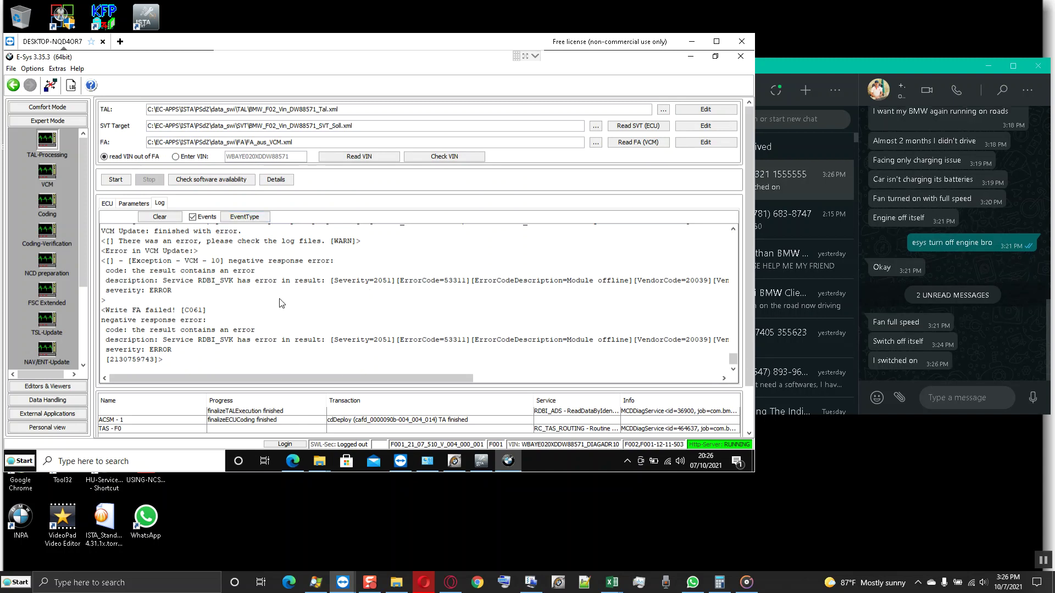
pyautogui.hotkey('ctrl', 'a')
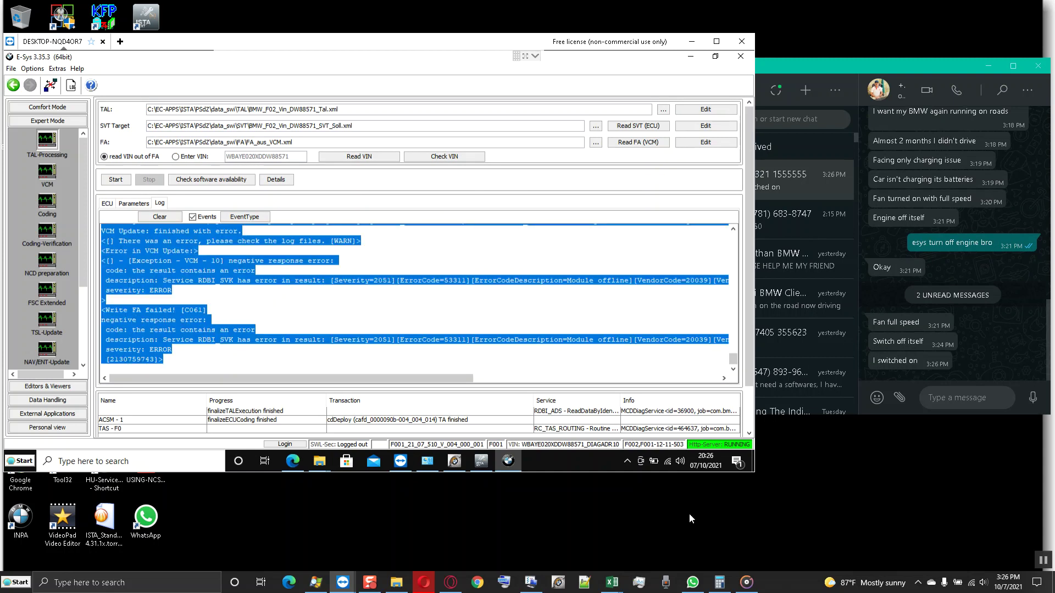
# - Paste the copied E-Sys error log into the WhatsApp chat and send it
pyautogui.click(950, 402)
pyautogui.rightClick(954, 406)
pyautogui.click(965, 420)
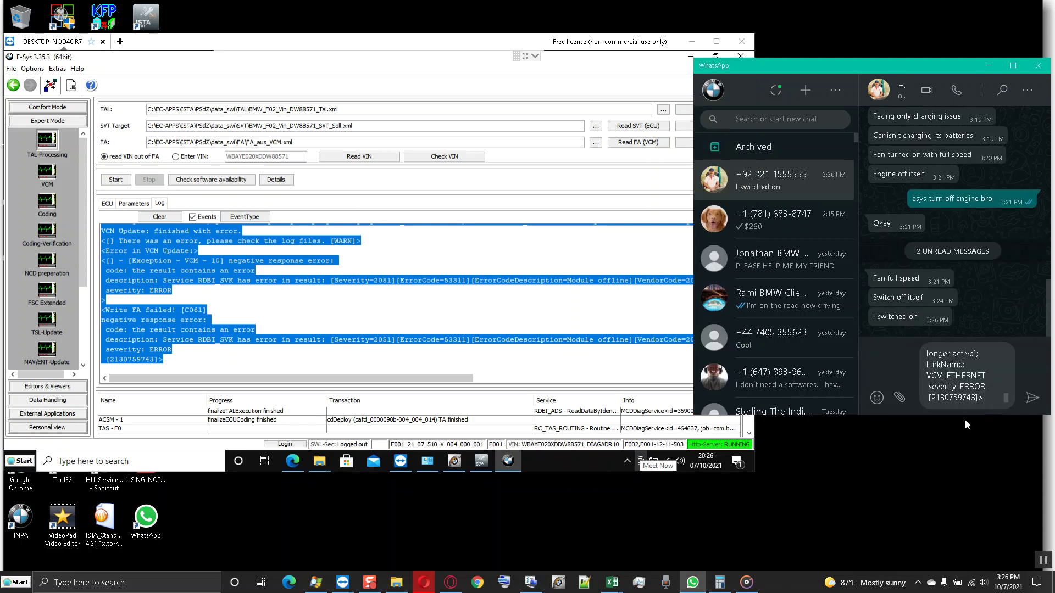
pyautogui.press('Return')
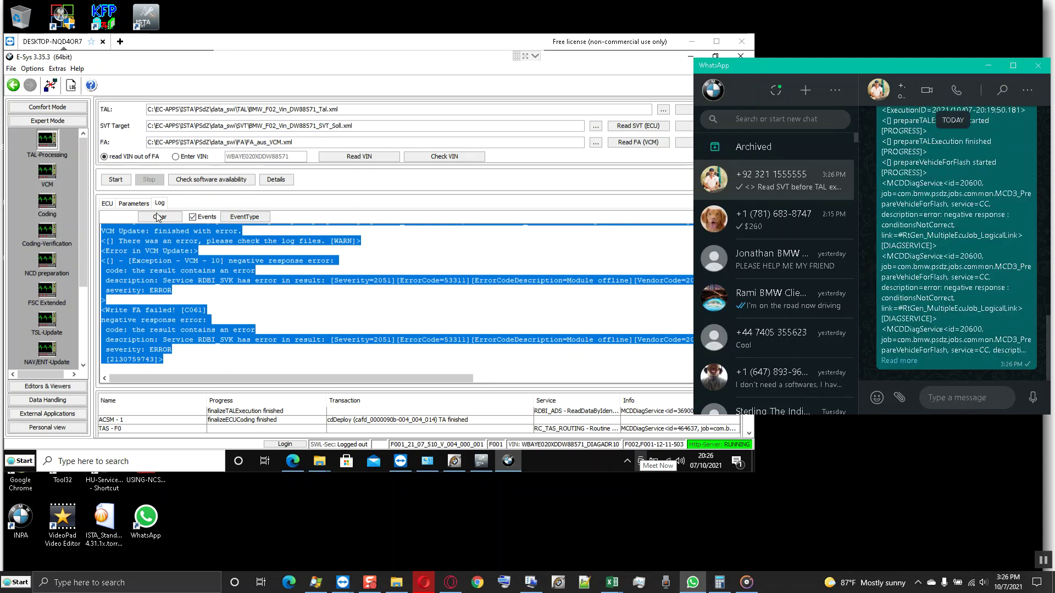
# - Clear the E-Sys log, select ACSM01, and go to Comfort Mode TAL-Calculating
pyautogui.click(159, 218)
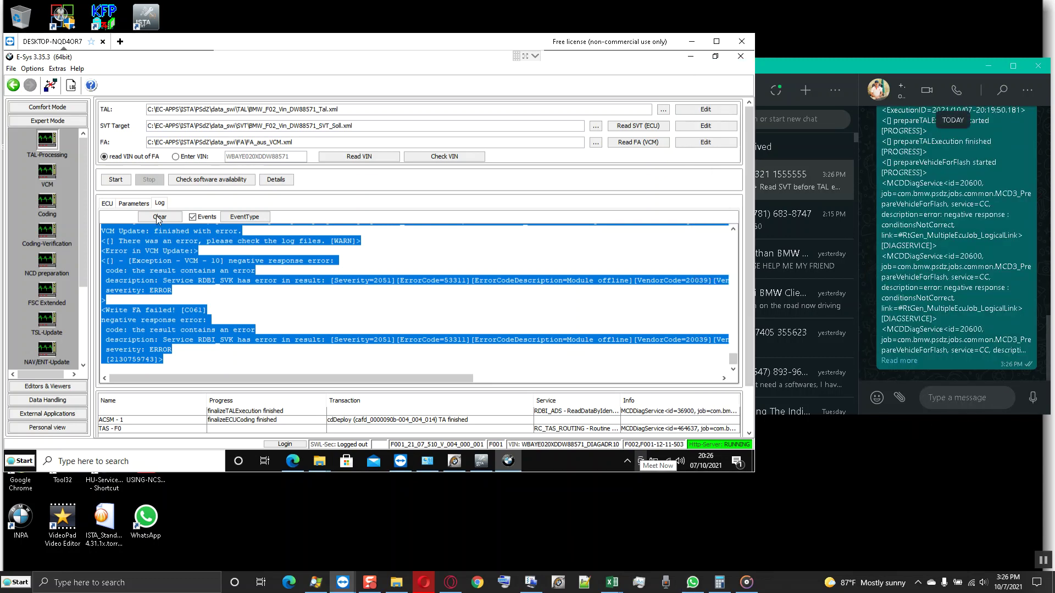
pyautogui.click(106, 204)
pyautogui.click(203, 230)
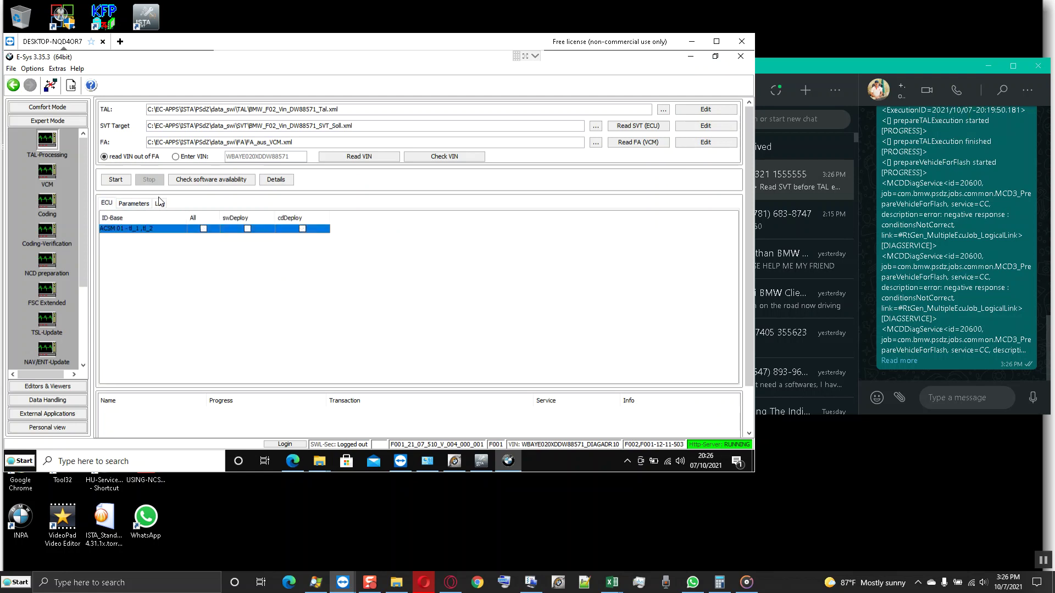
pyautogui.click(47, 108)
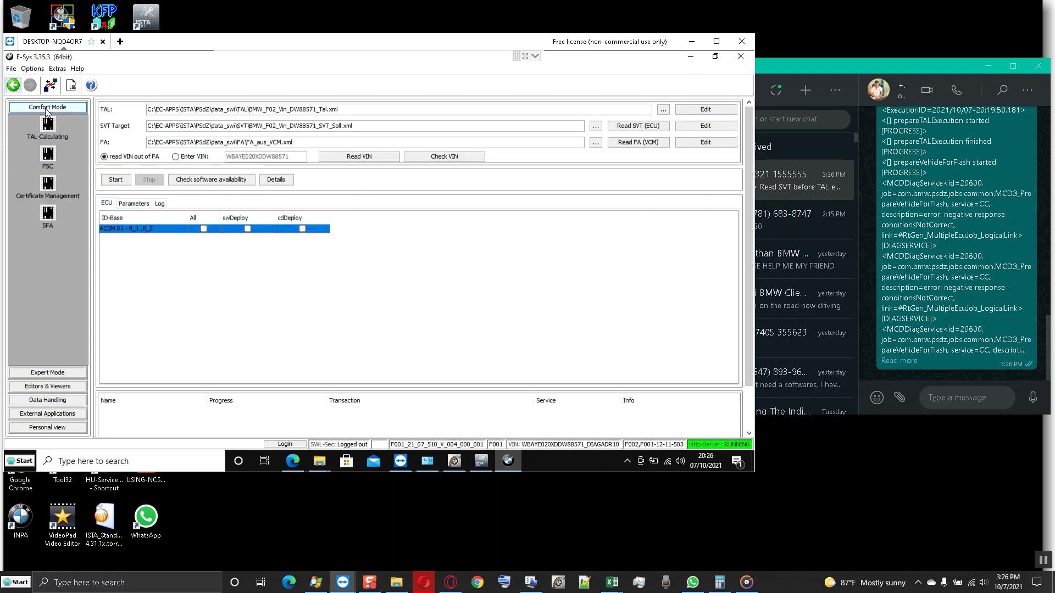
pyautogui.click(48, 125)
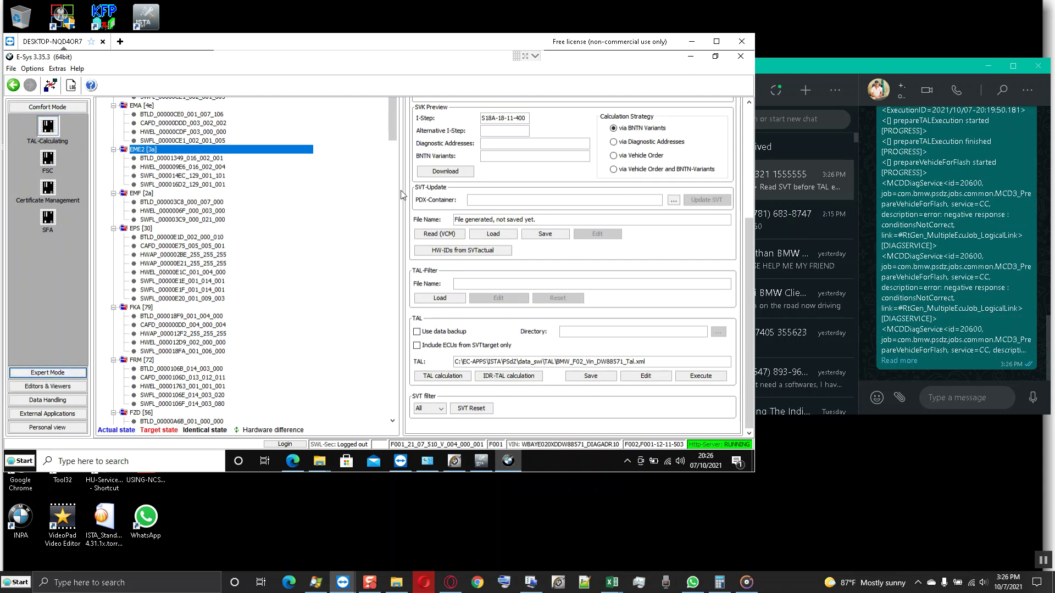
# - Read the actual SVT from the vehicle's ECUs
pyautogui.click(748, 121)
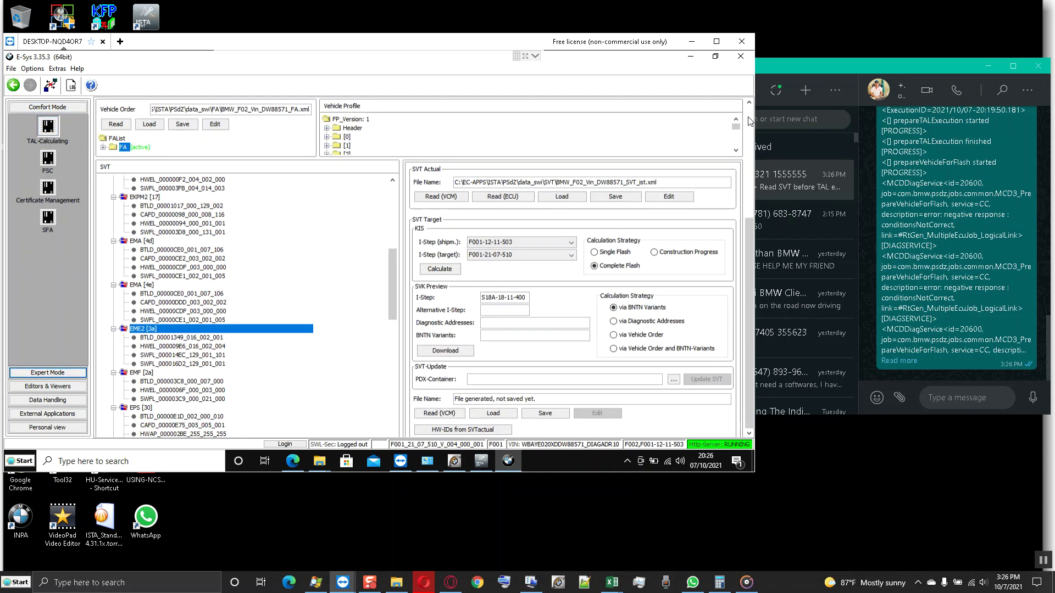
pyautogui.click(393, 192)
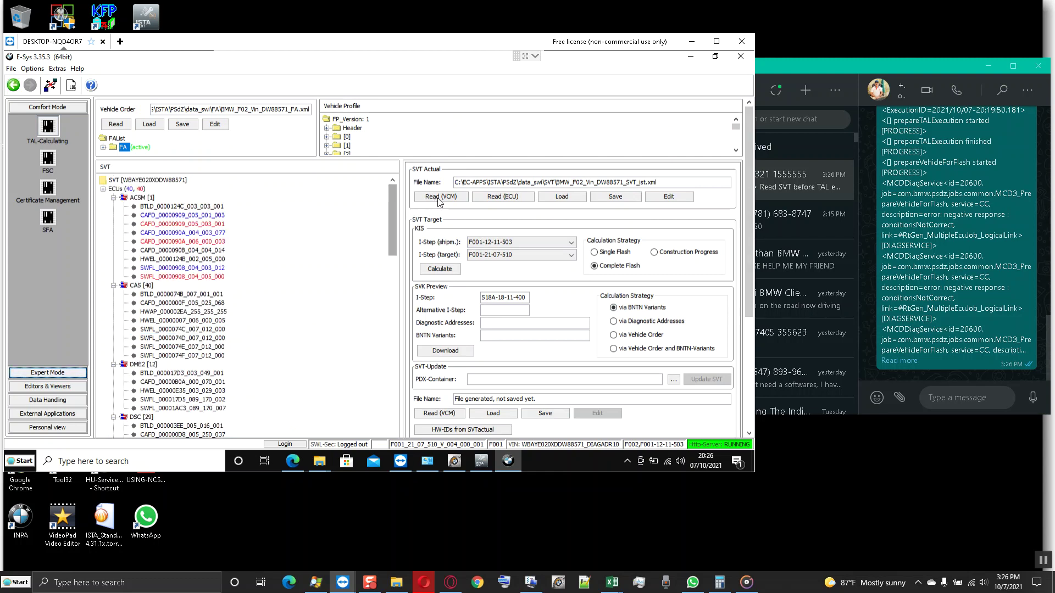
pyautogui.click(482, 200)
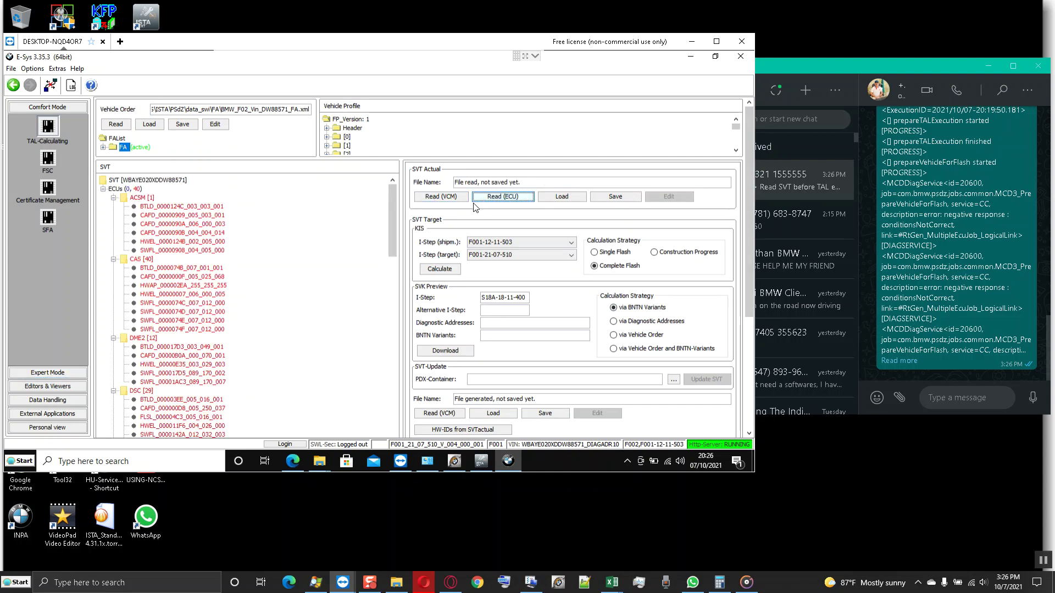
# - Send 'TURN ON KL15' in the WhatsApp chat
pyautogui.click(945, 398)
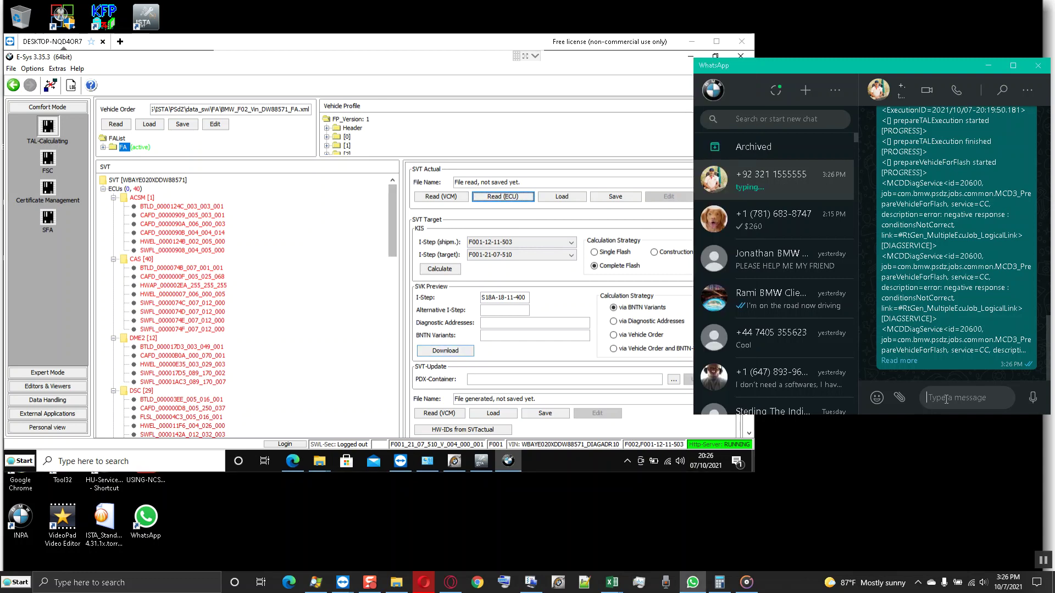
pyautogui.write('TURN ON KL15')
pyautogui.press('Return')
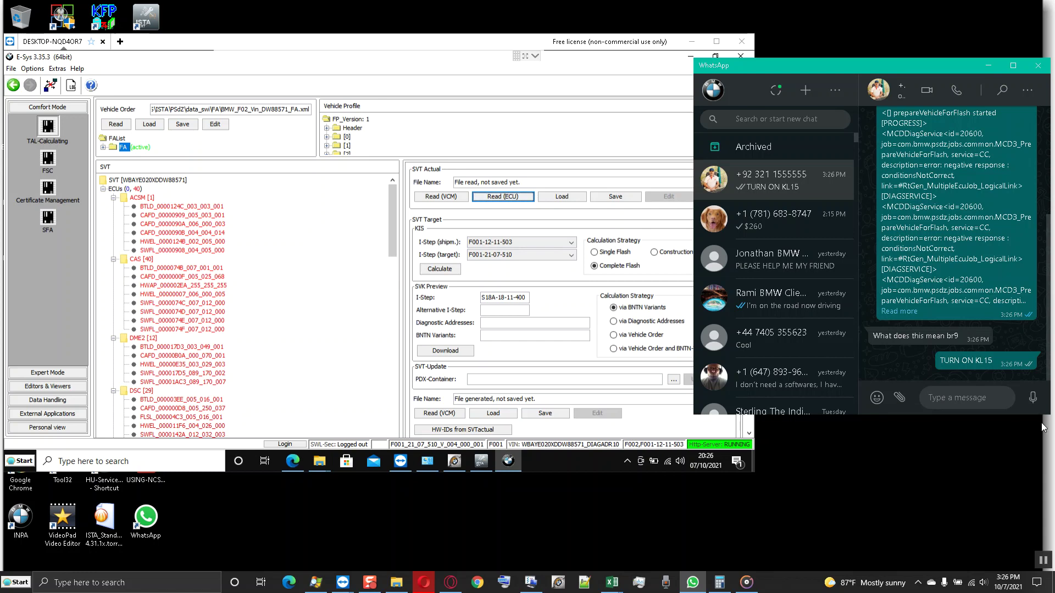
# - Reply 'i just save that as the trabsaction list' in WhatsApp, then return to E-Sys
pyautogui.write('i just save that in')
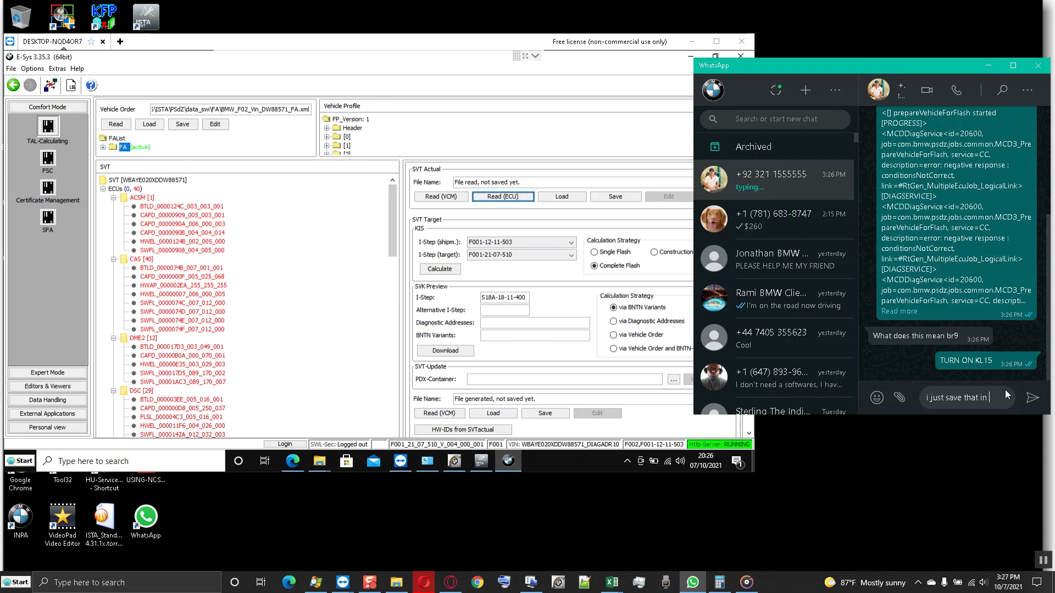
pyautogui.press('BackSpace')
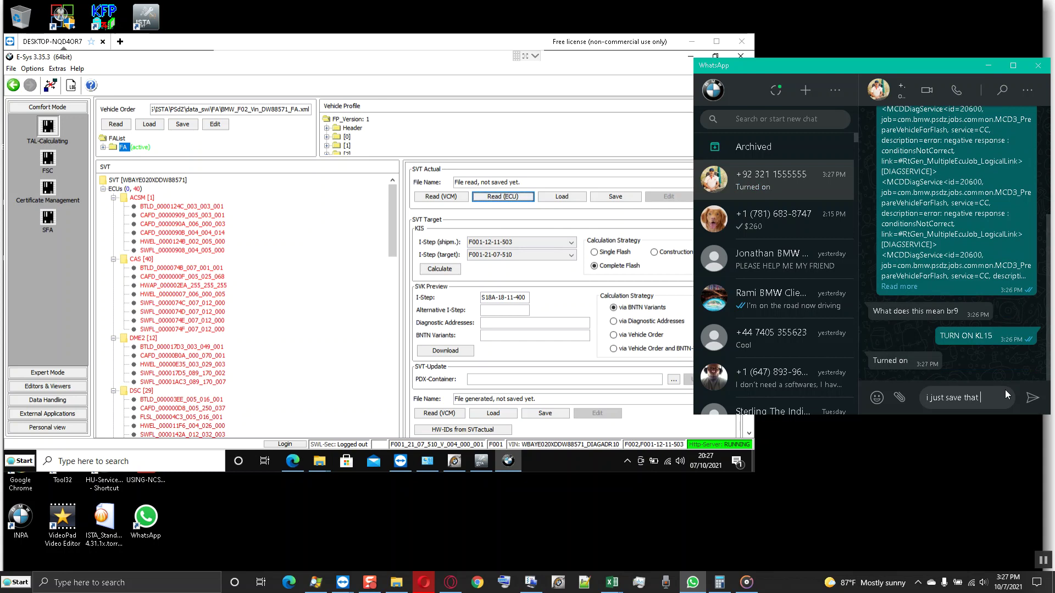
pyautogui.write('tra')
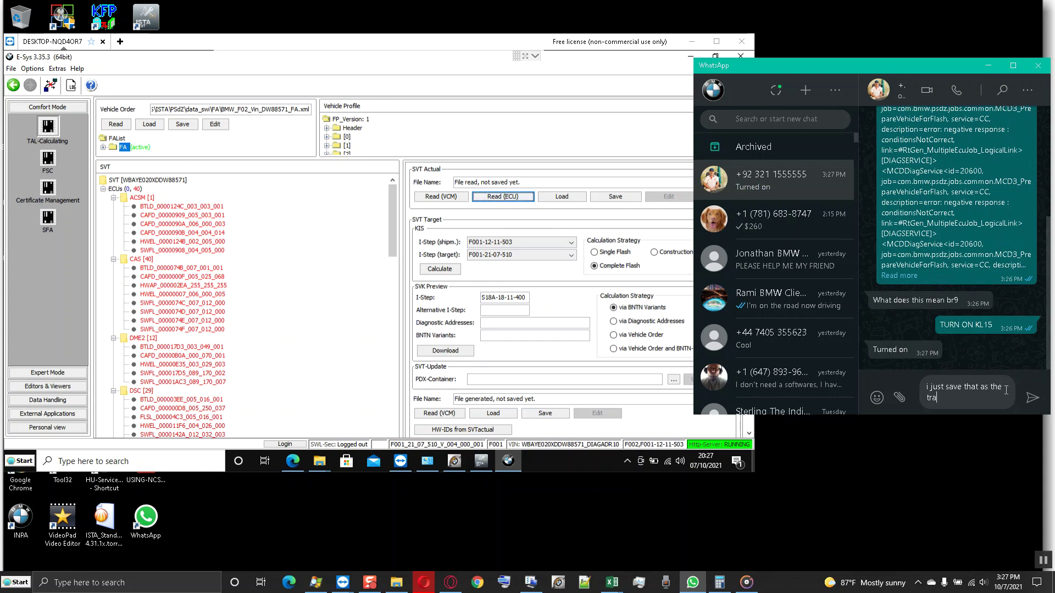
pyautogui.write('bsaction list')
pyautogui.press('Return')
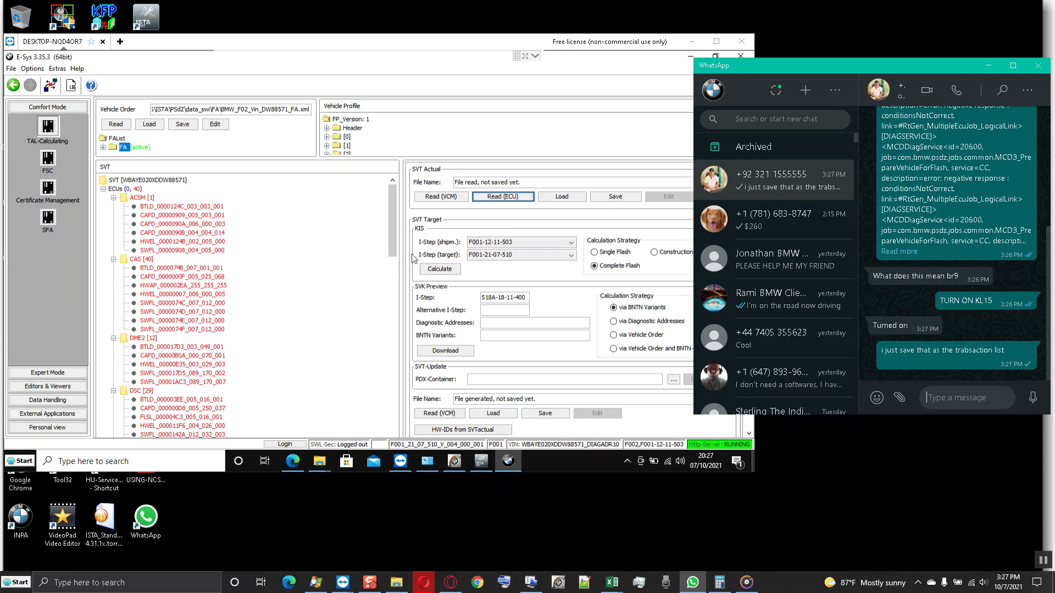
pyautogui.click(492, 201)
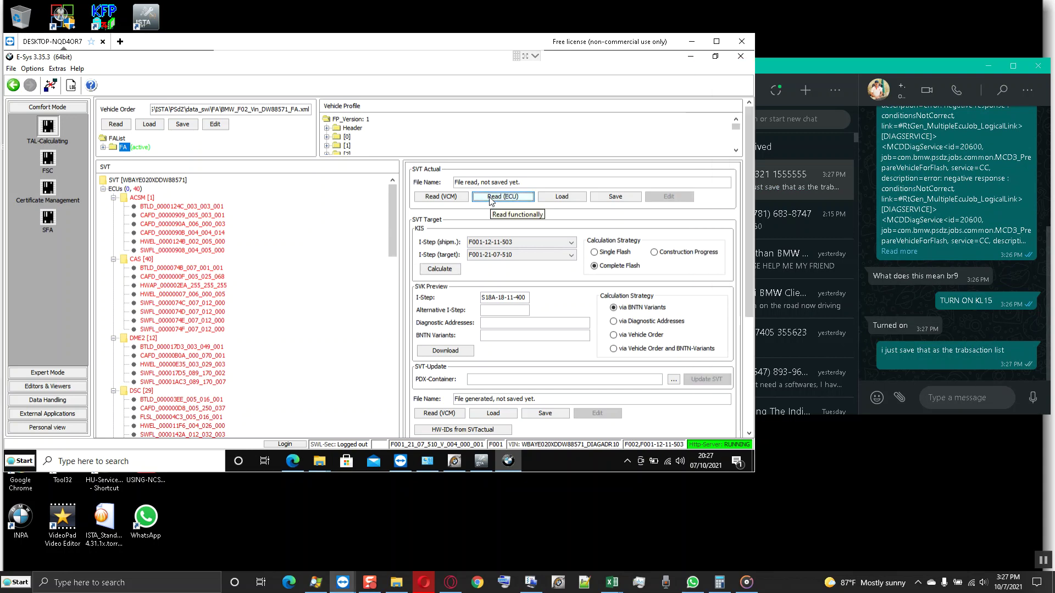
# - Re-read the actual SVT, close the vehicle connection, and bring up Open Connection
pyautogui.click(492, 201)
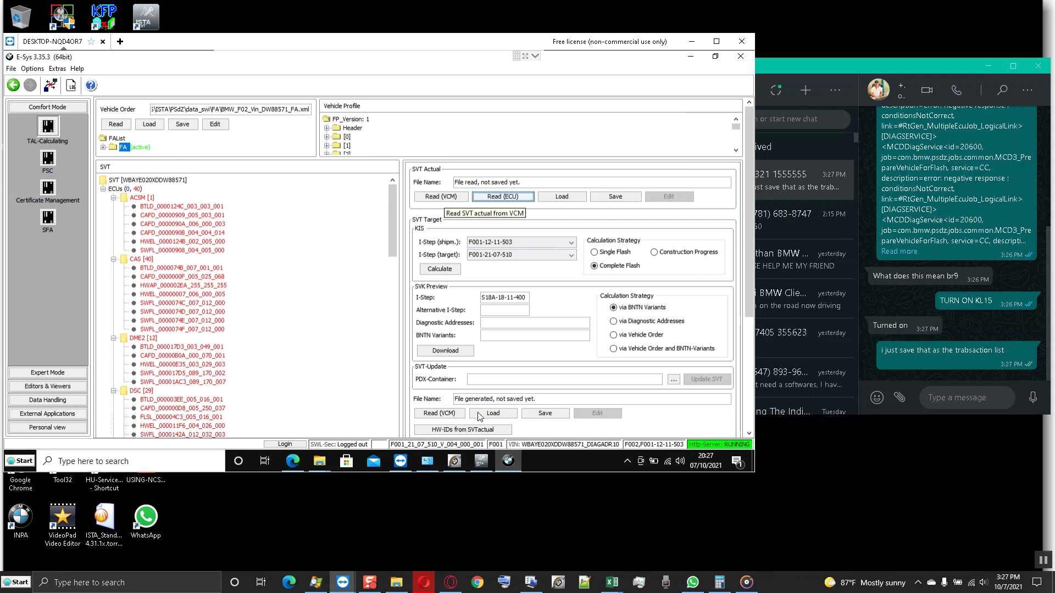
pyautogui.click(50, 86)
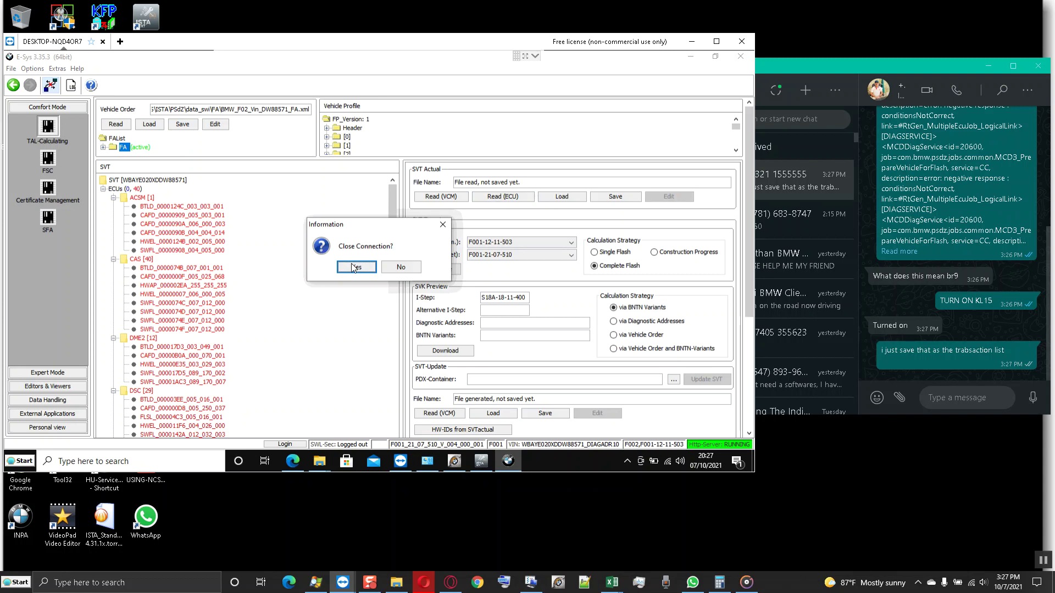
pyautogui.click(355, 268)
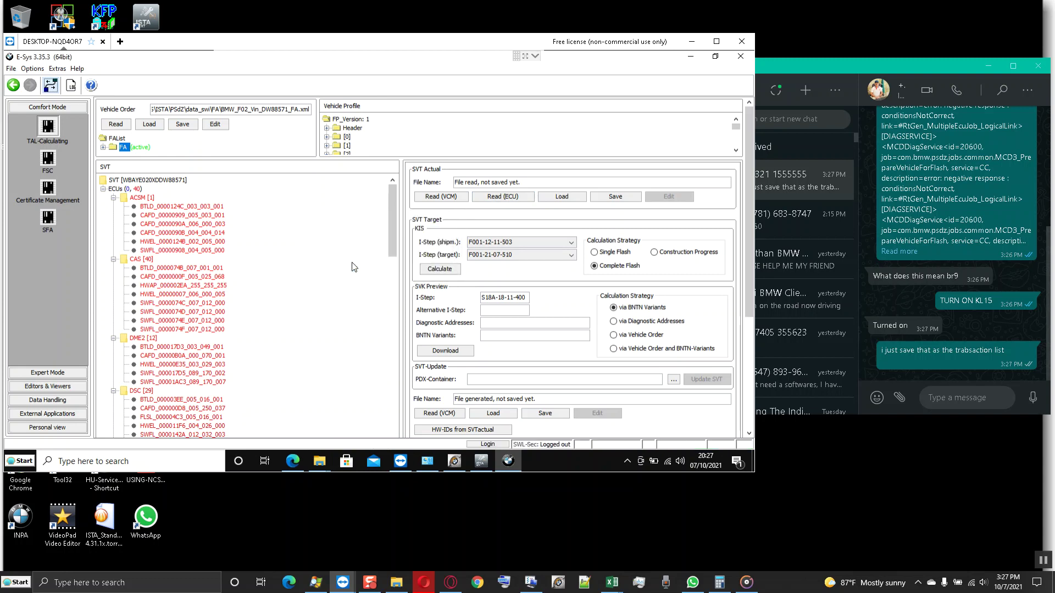
pyautogui.click(50, 85)
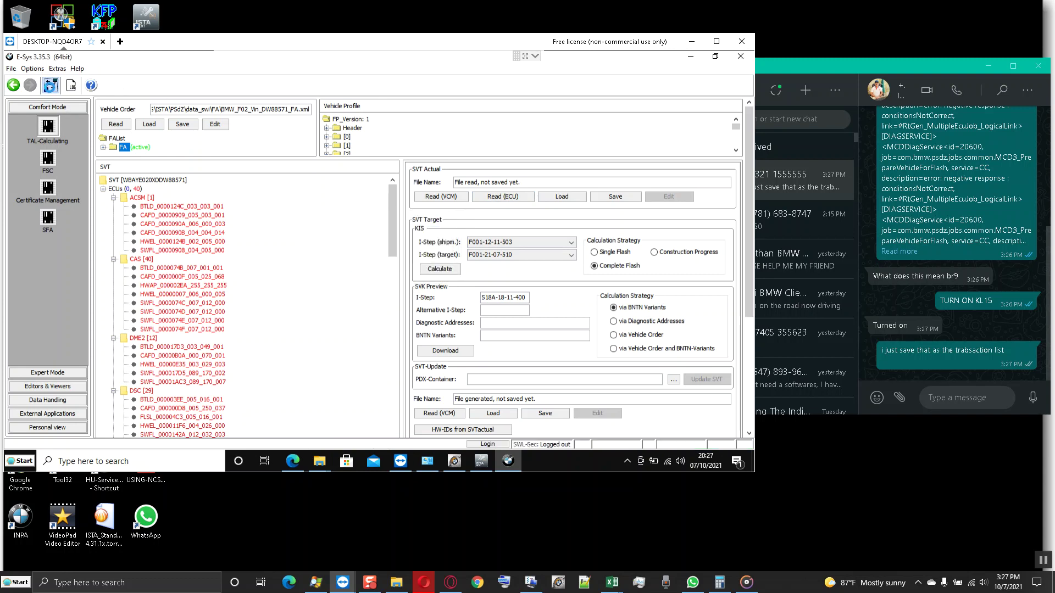
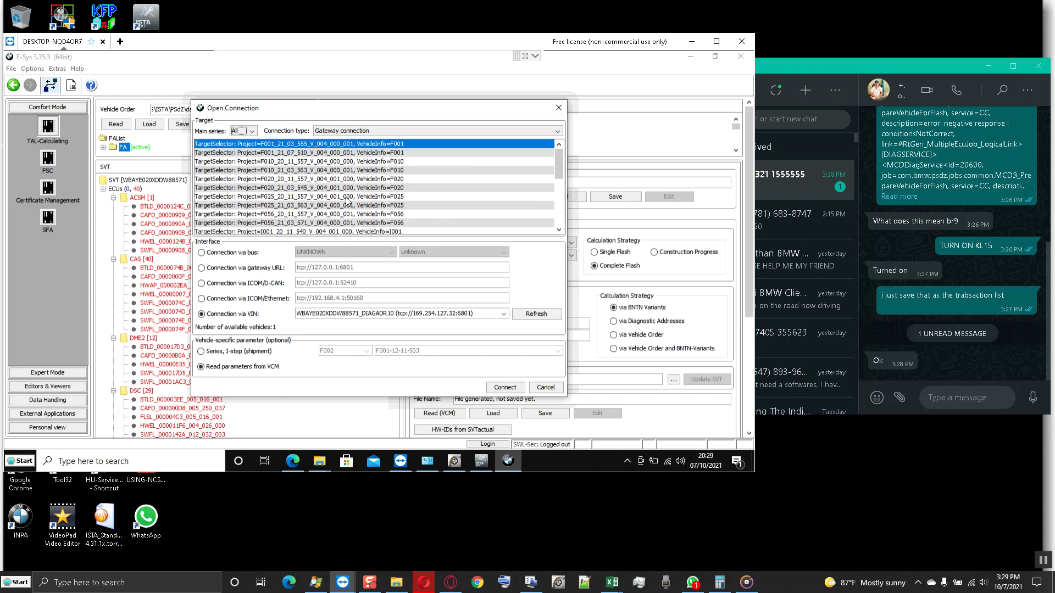
# - Connect to the car via VIN using target F001_21_07_510 and accept the series and I-step values
pyautogui.click(396, 154)
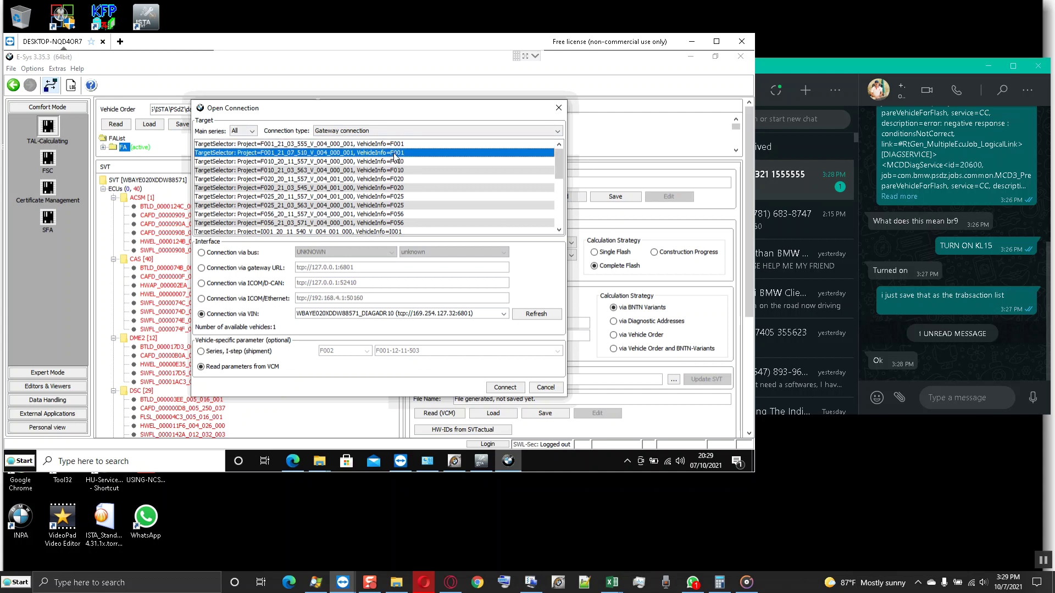
pyautogui.click(507, 391)
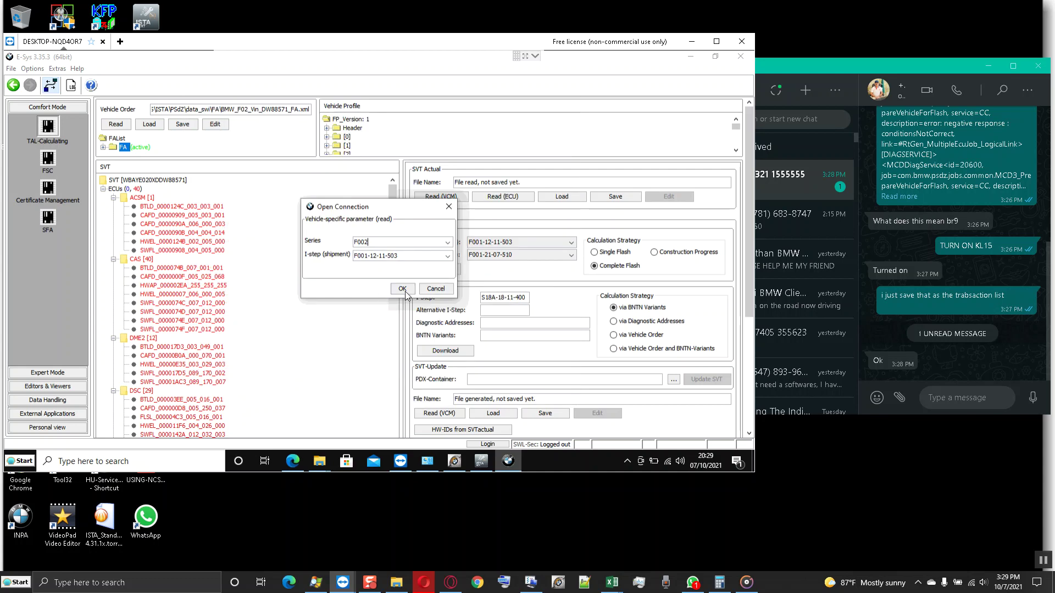
pyautogui.click(402, 290)
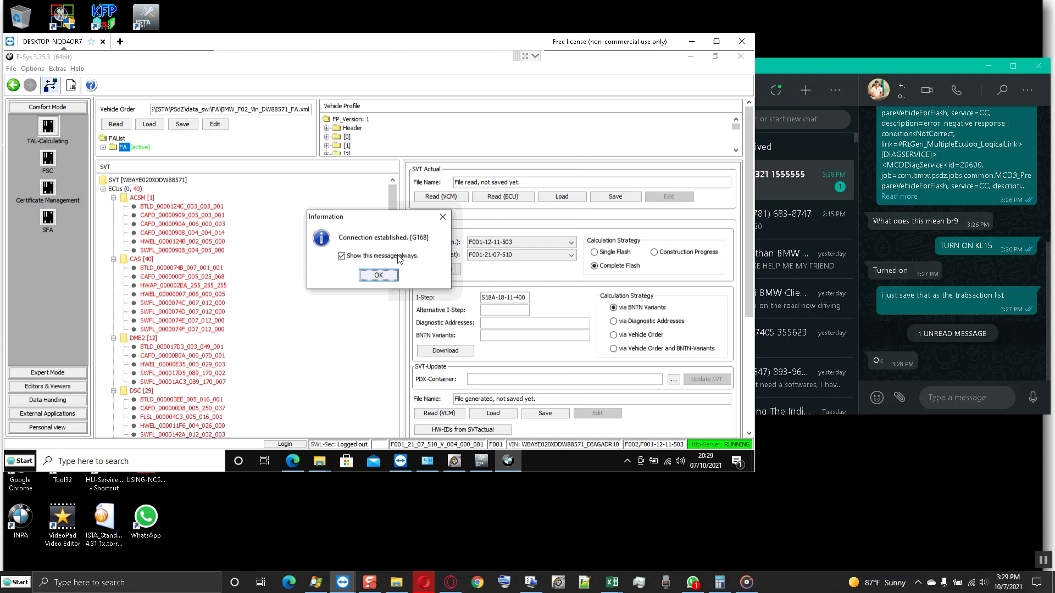
pyautogui.click(386, 274)
# - Read the car's actual SVT, start calculating the target SVT, and open the chat's dashboard photo
pyautogui.click(430, 199)
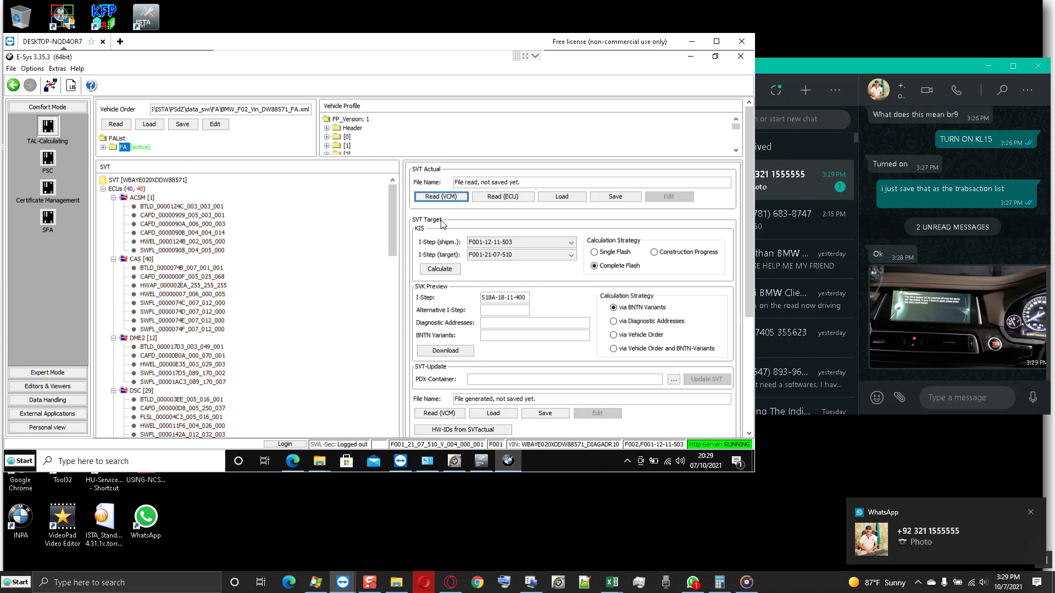
pyautogui.click(441, 270)
pyautogui.click(959, 315)
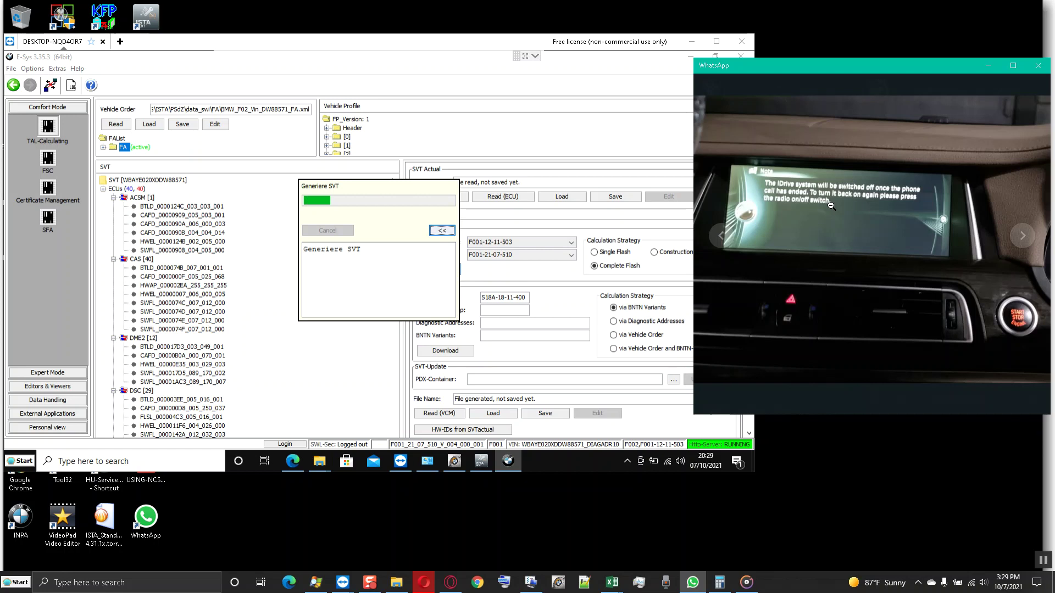
# - Maximise WhatsApp, zoom in on the dashboard photo's instrument cluster, then close the viewer
pyautogui.click(1013, 66)
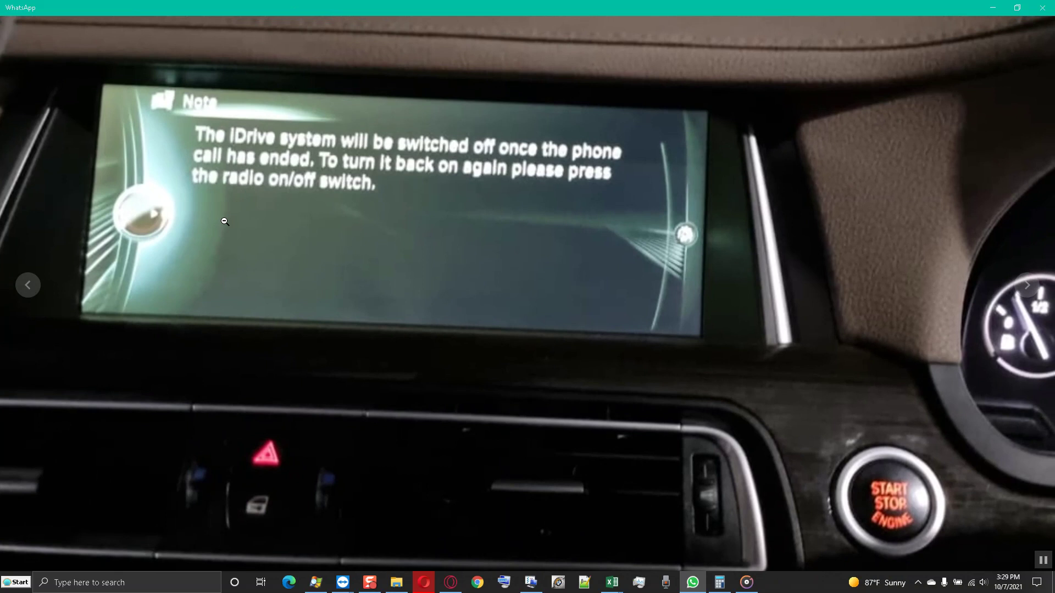
pyautogui.click(225, 221)
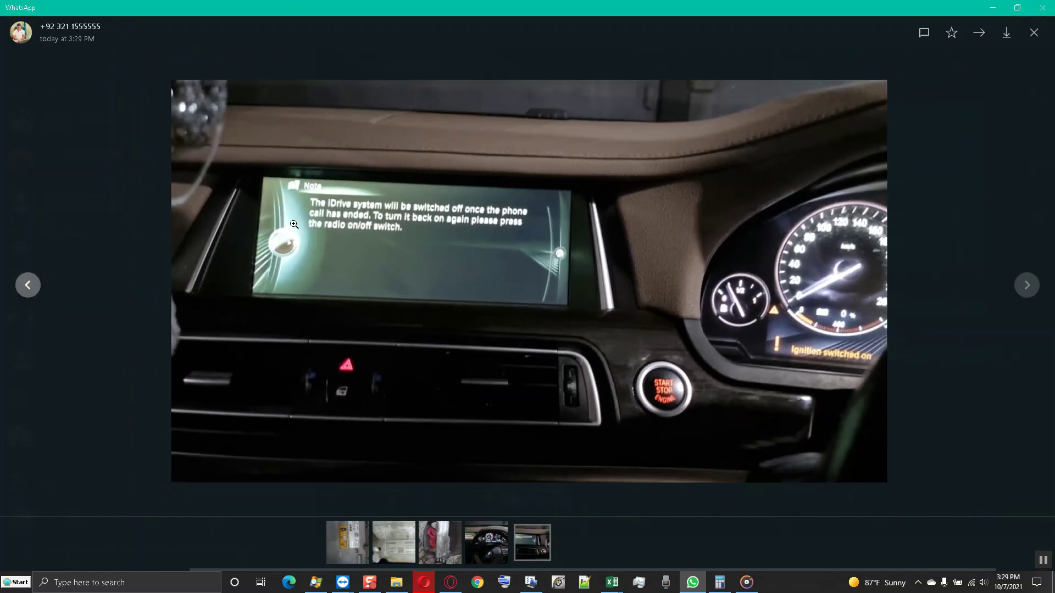
pyautogui.click(608, 207)
pyautogui.click(744, 219)
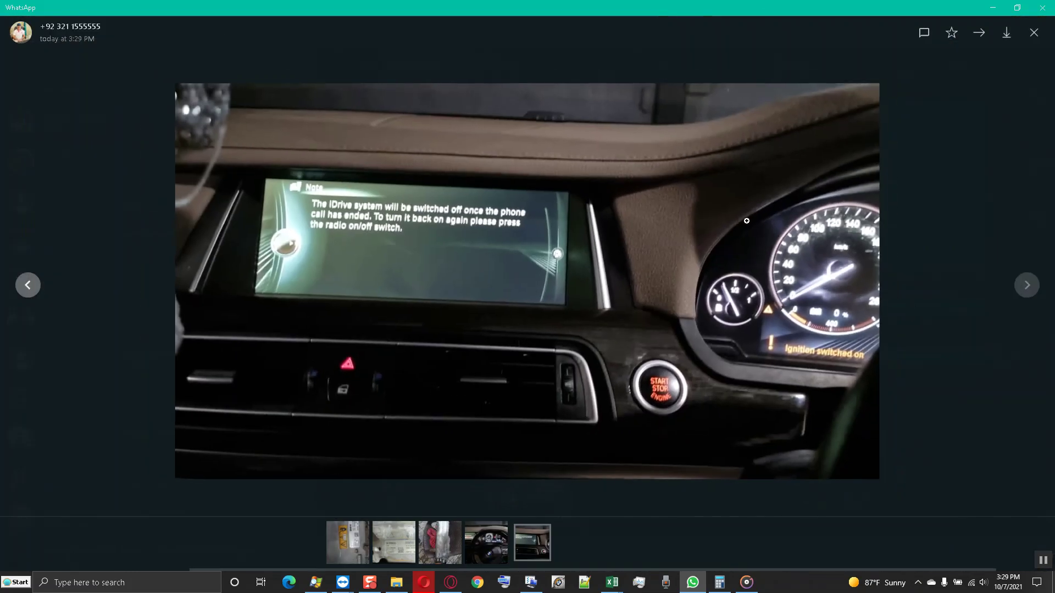
pyautogui.click(984, 227)
pyautogui.scroll(10, 569, 278)
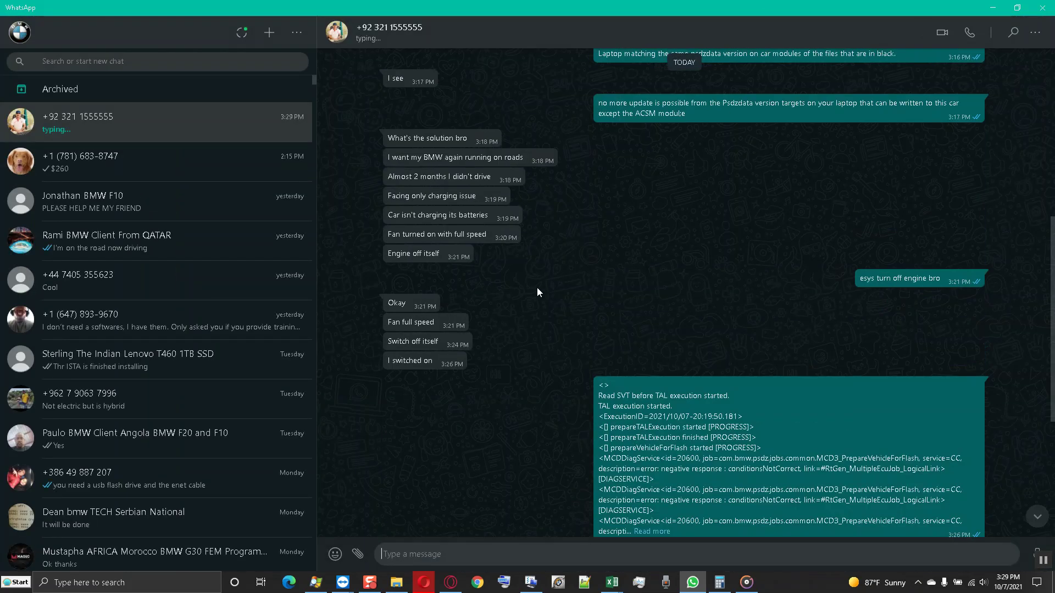
pyautogui.scroll(4, 575, 276)
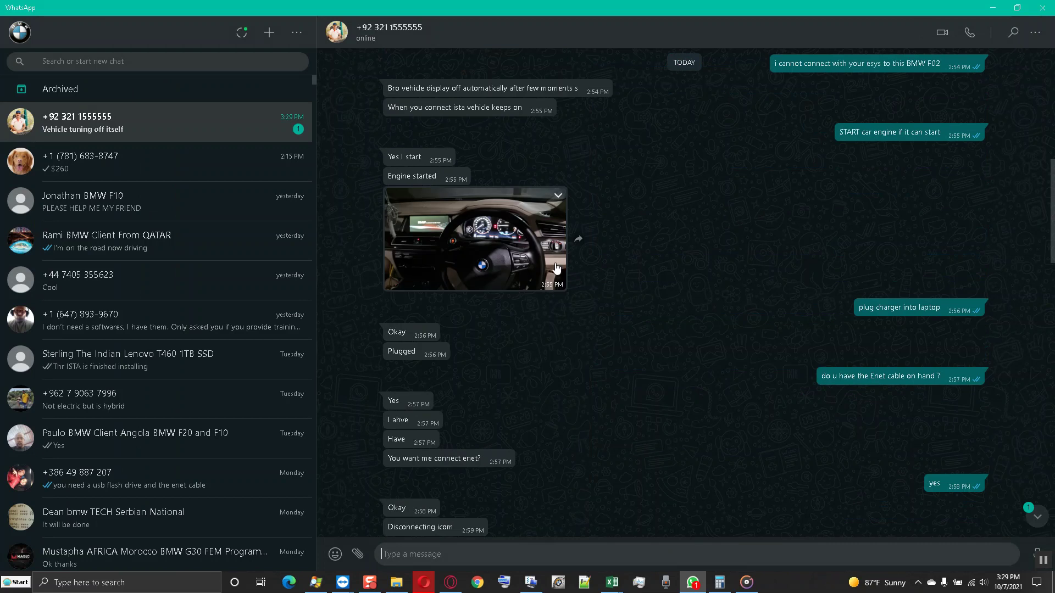
# - Inspect the earlier engine-started dashboard photo up close, then close it and scroll the chat
pyautogui.click(522, 258)
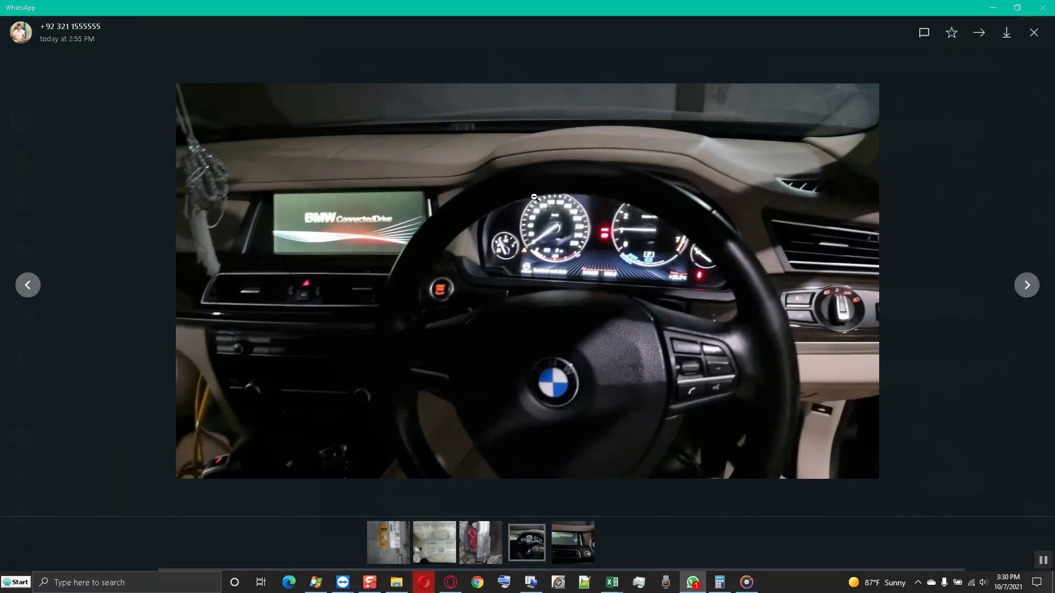
pyautogui.click(552, 264)
pyautogui.click(555, 266)
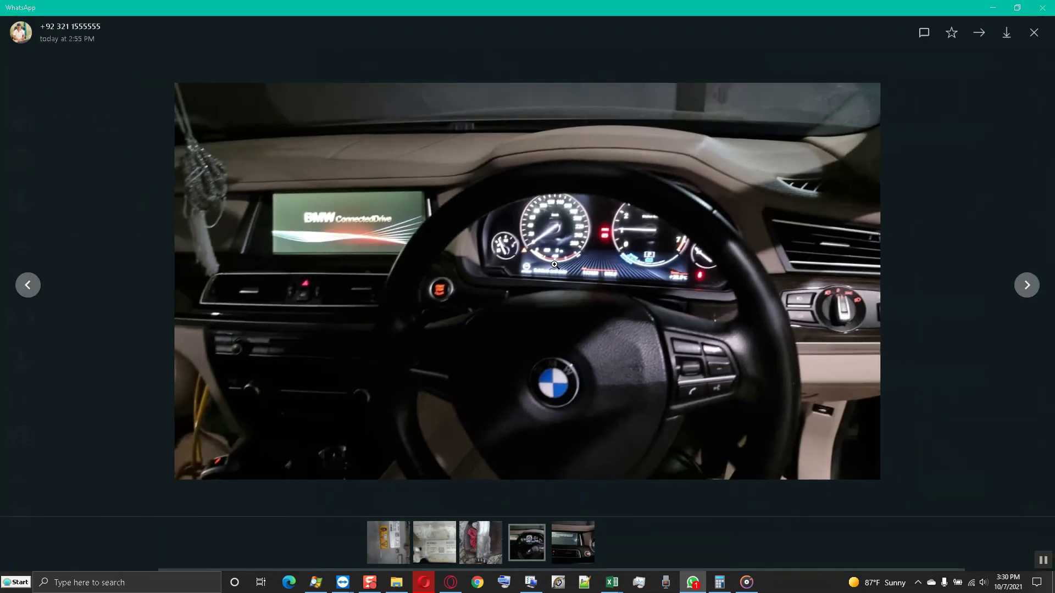
pyautogui.click(556, 265)
pyautogui.click(556, 265)
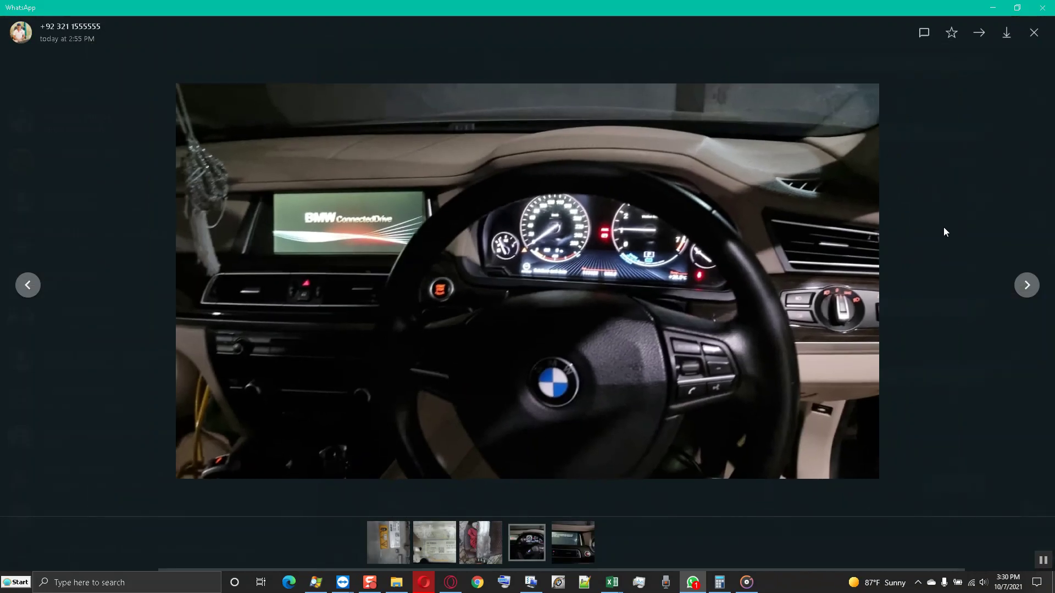
pyautogui.click(944, 224)
pyautogui.scroll(-10, 1014, 134)
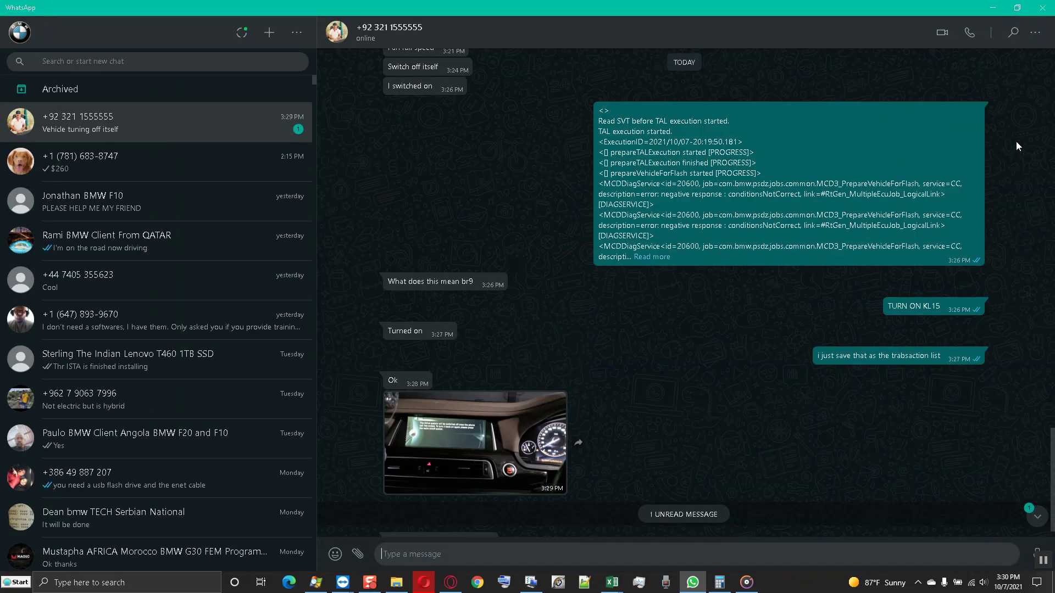
pyautogui.scroll(5, 756, 331)
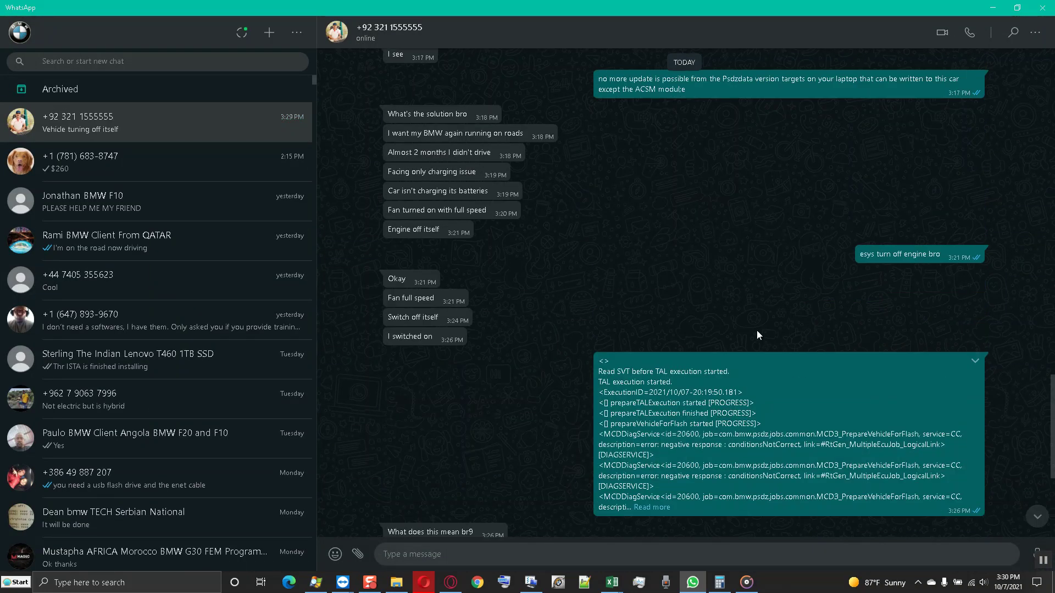
pyautogui.scroll(-3, 756, 330)
# - Minimise WhatsApp and inspect the ACSM [1], EMA [4e] and EME2 [3a] units in the SVT tree
pyautogui.click(1017, 8)
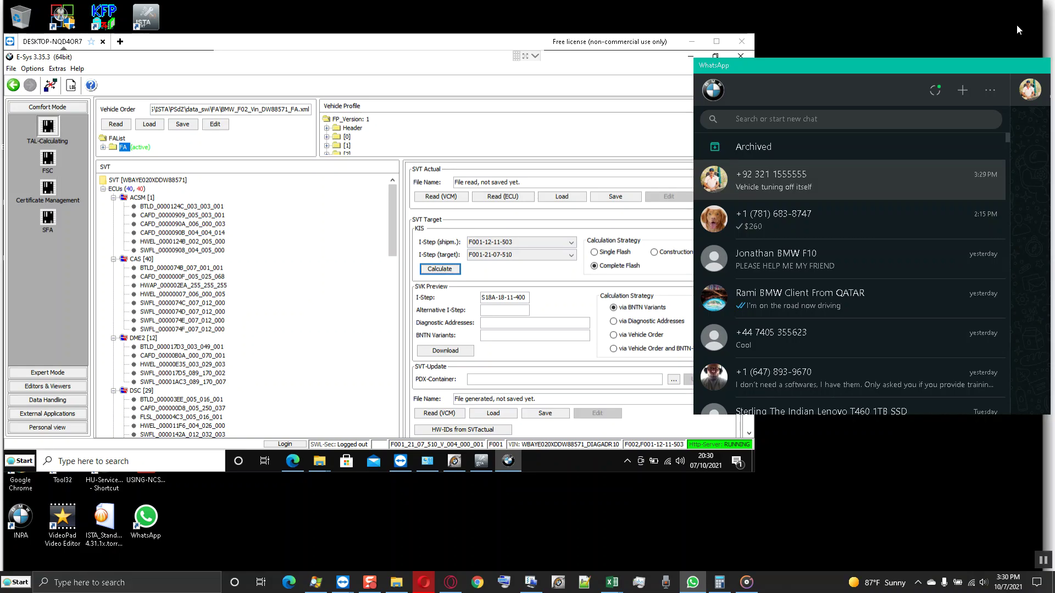
pyautogui.click(988, 67)
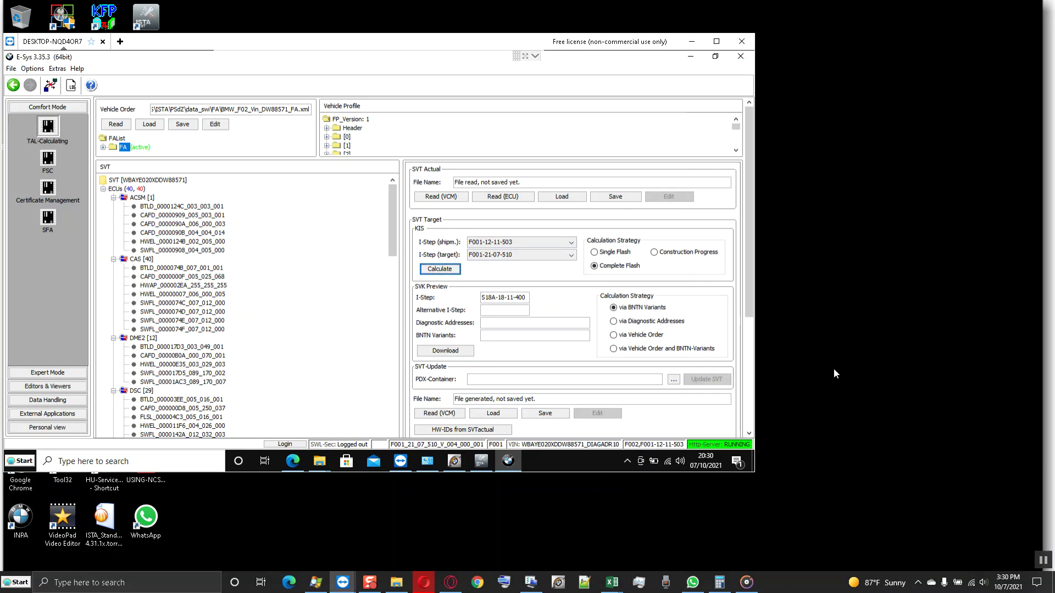
pyautogui.click(145, 198)
pyautogui.scroll(-10, 175, 247)
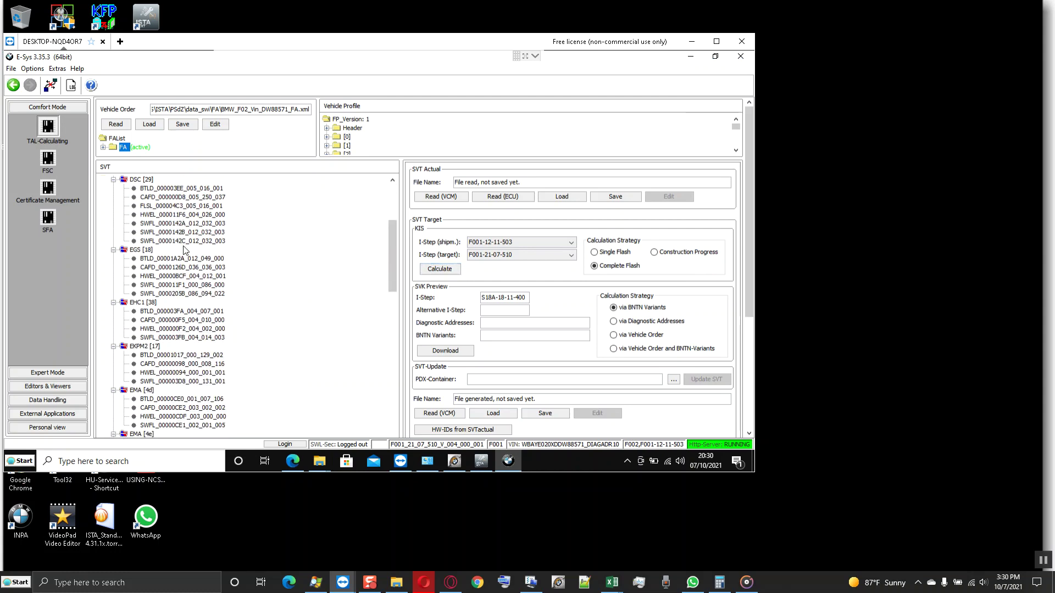
pyautogui.scroll(-2, 185, 251)
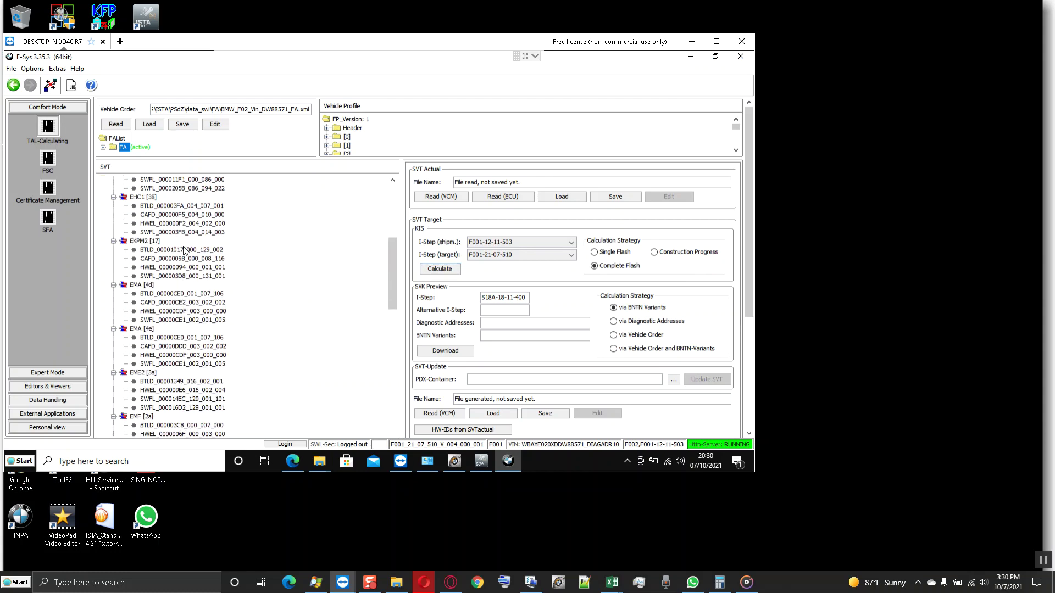
pyautogui.click(164, 329)
pyautogui.scroll(-1, 163, 309)
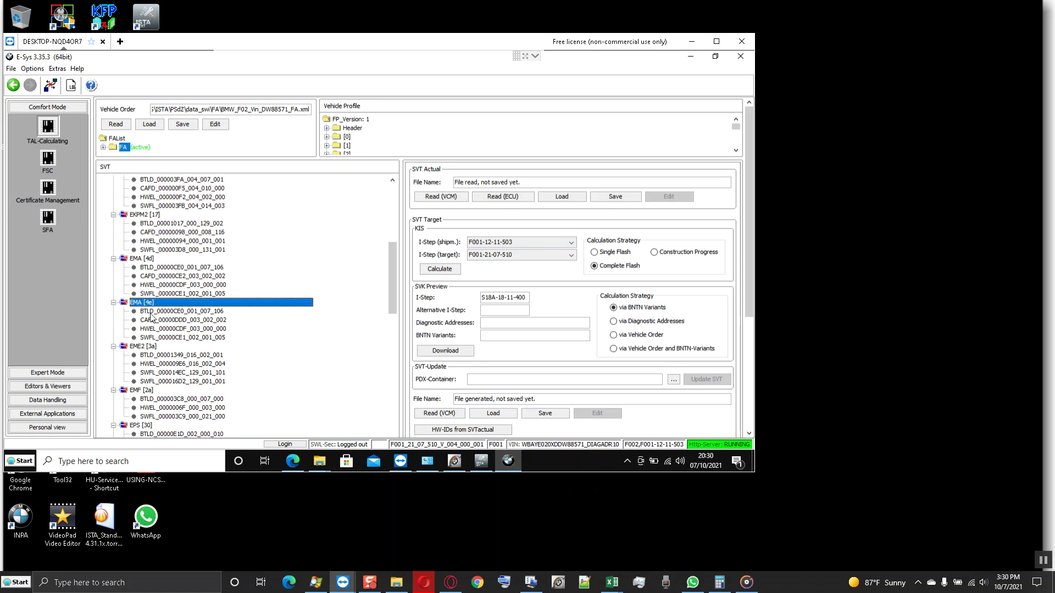
pyautogui.click(152, 347)
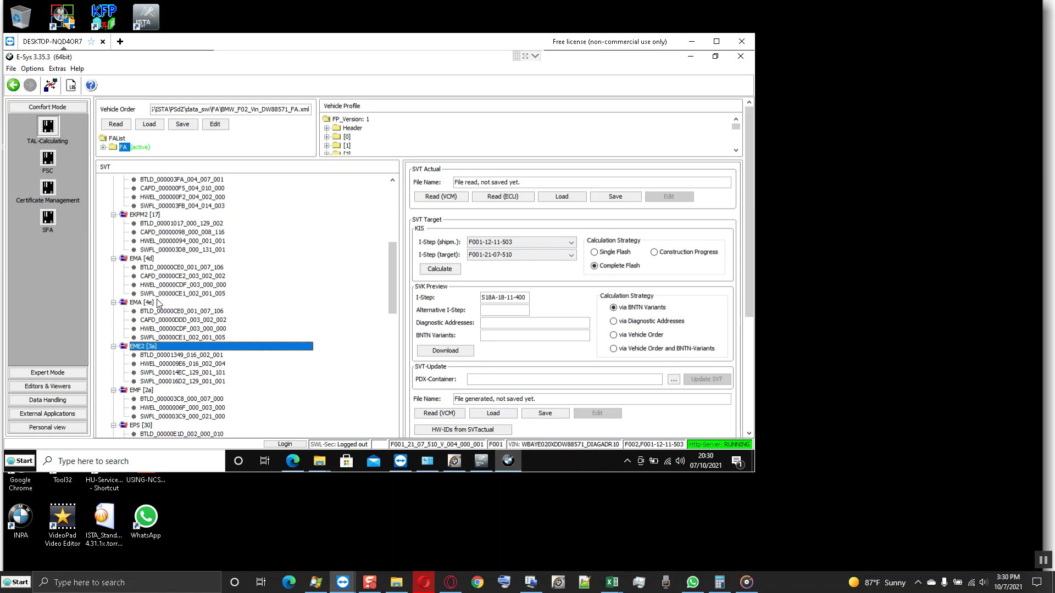
pyautogui.scroll(-2, 160, 304)
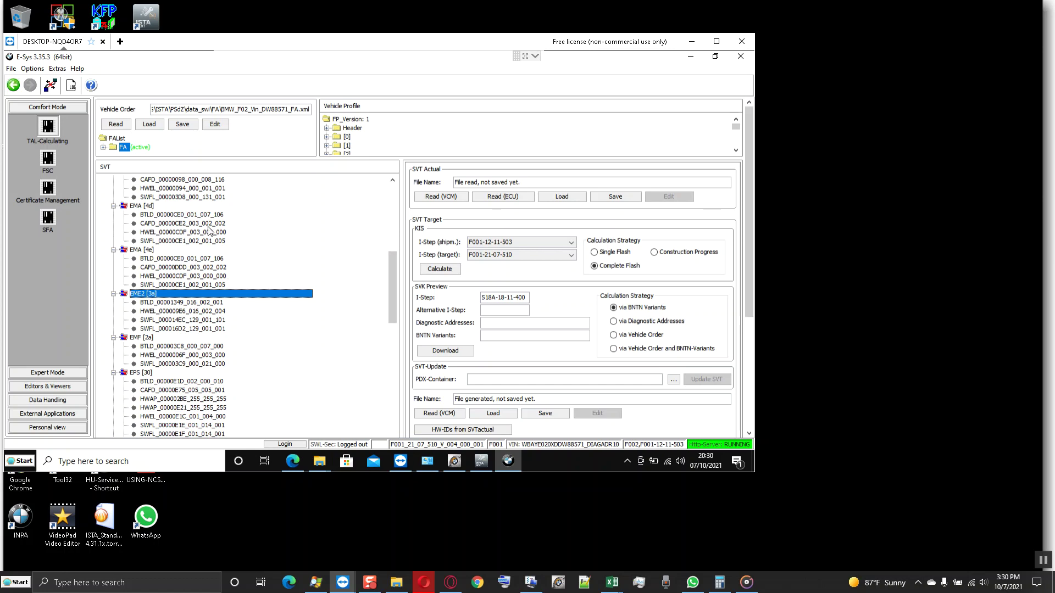
pyautogui.scroll(-1, 210, 231)
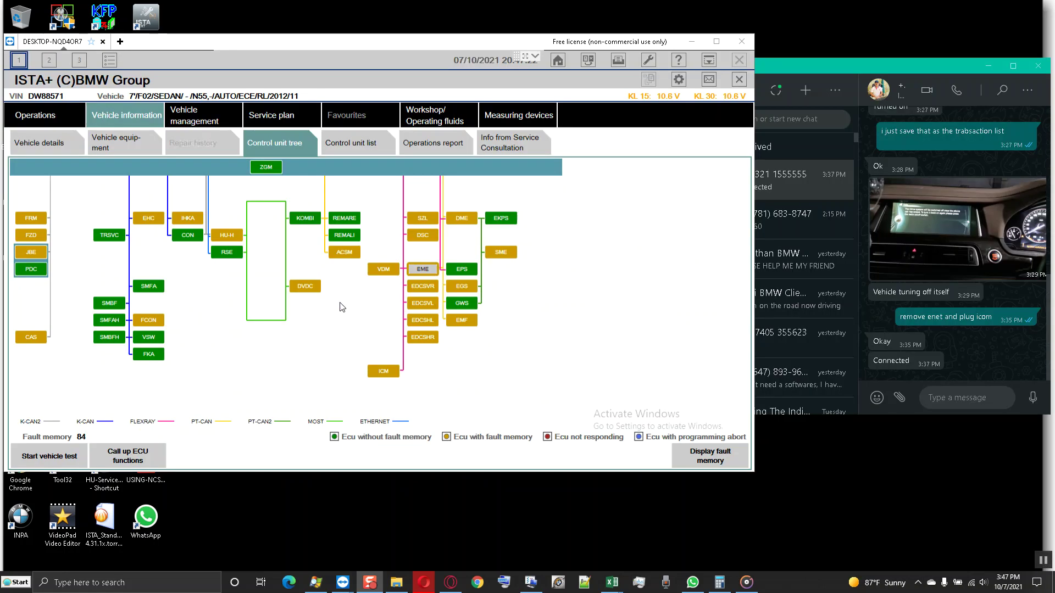
# - Call up the EME control unit's functions and look through software information, component triggering and diagnosis scan
pyautogui.moveTo(423, 273)
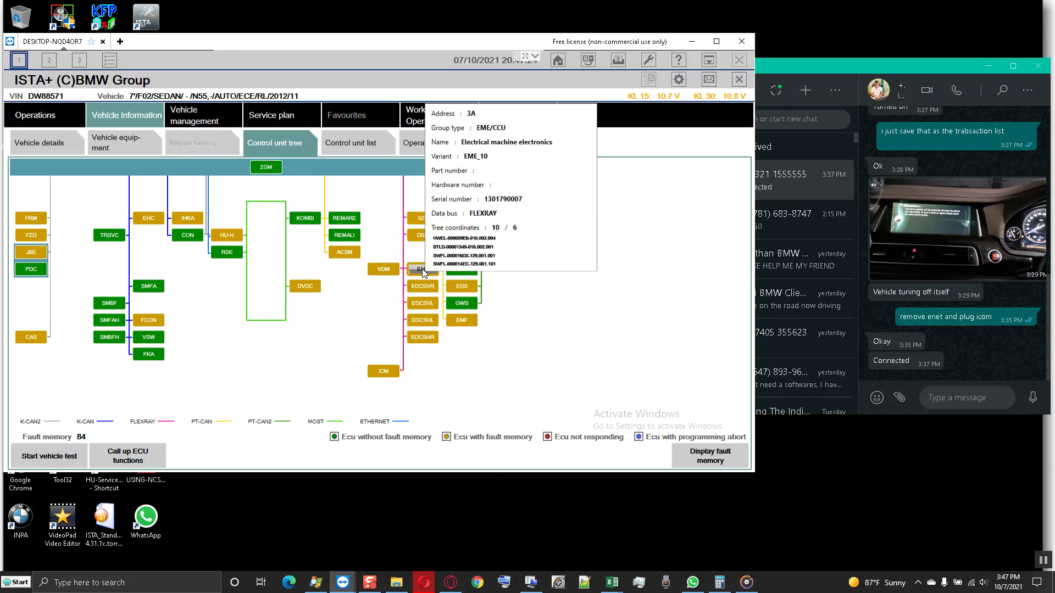
pyautogui.click(130, 457)
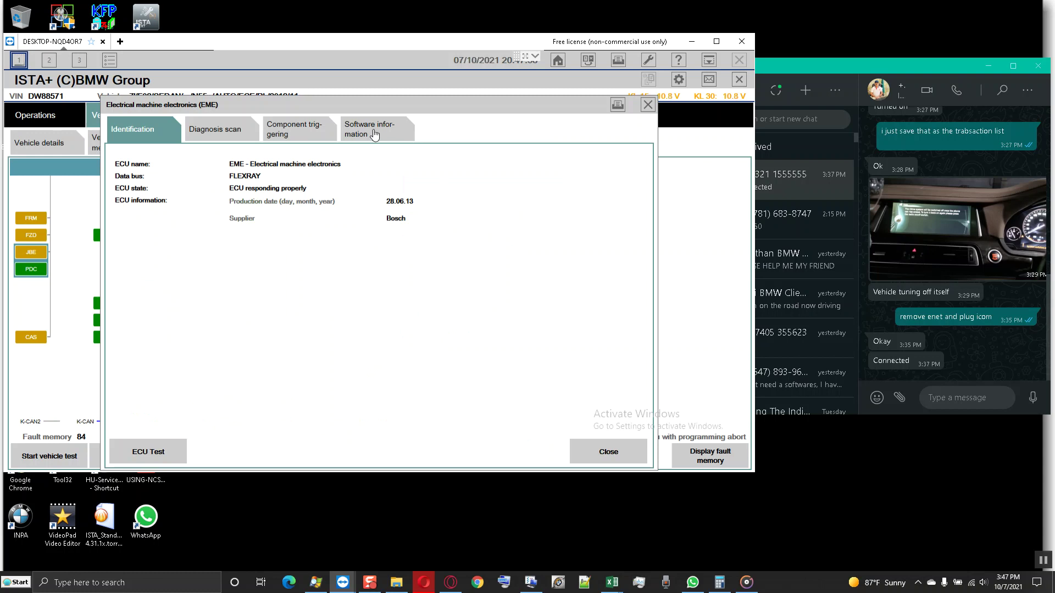
pyautogui.click(371, 134)
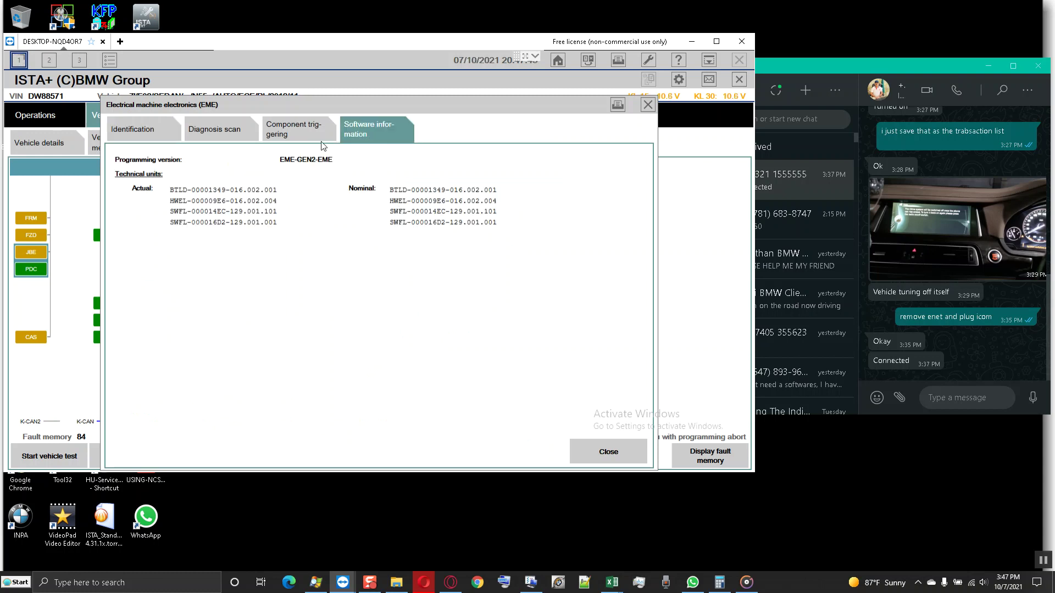
pyautogui.click(297, 140)
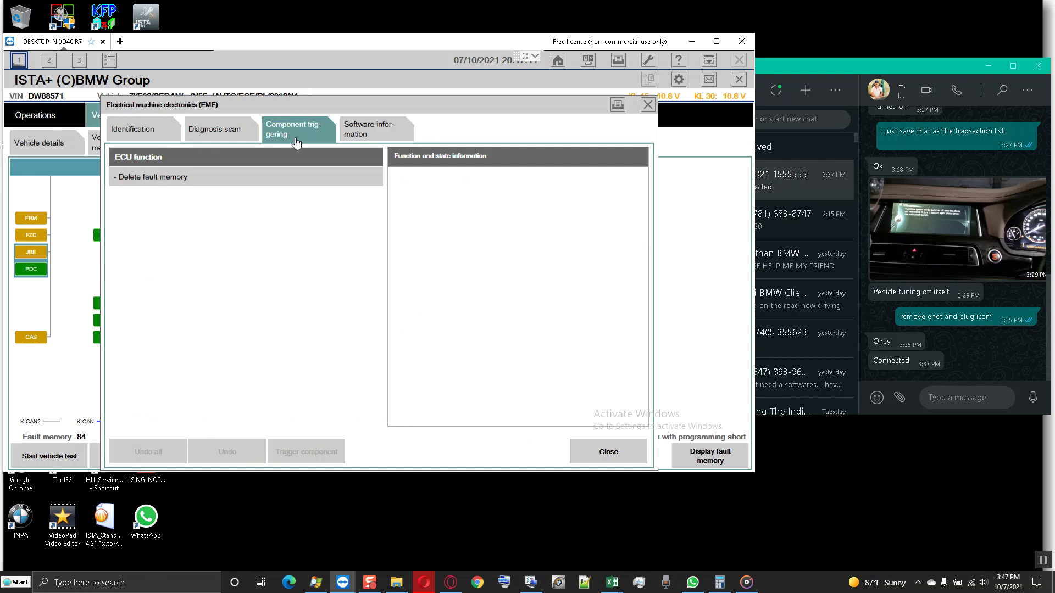
pyautogui.click(223, 133)
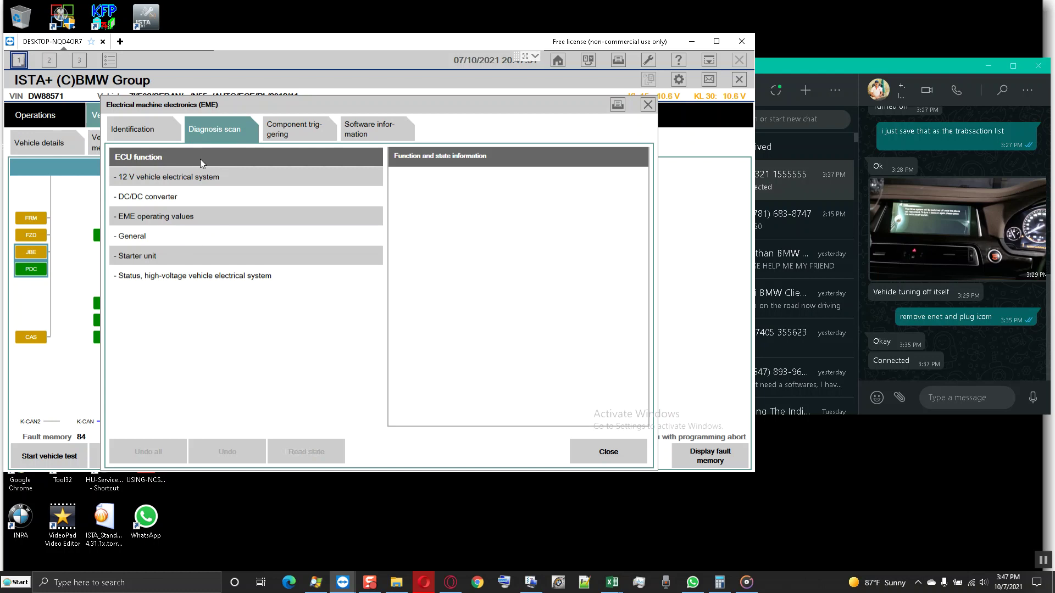
# - Read the live 12 V vehicle electrical system voltage and current
pyautogui.click(207, 177)
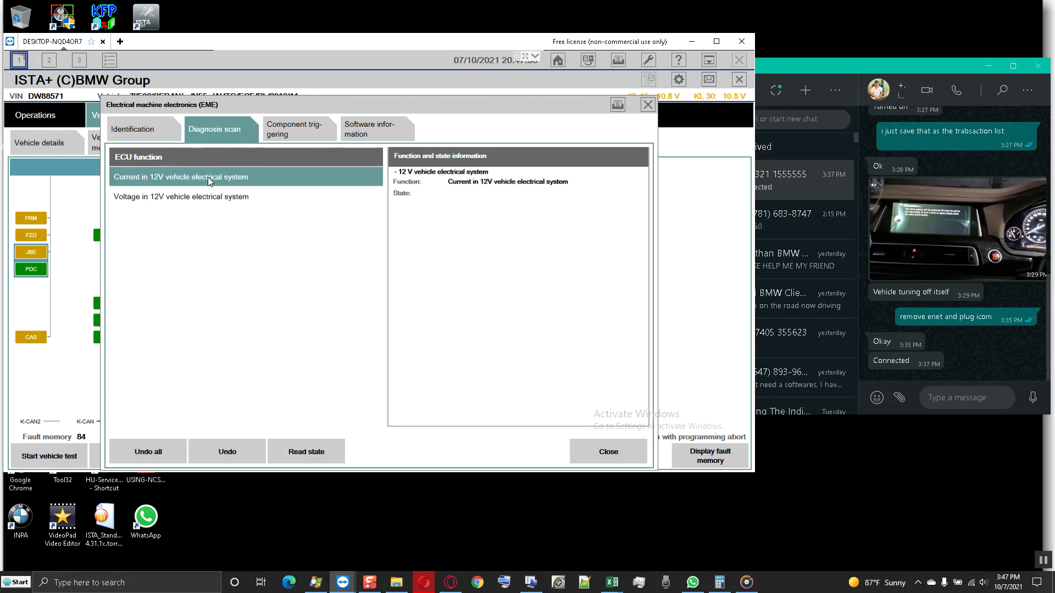
pyautogui.click(224, 198)
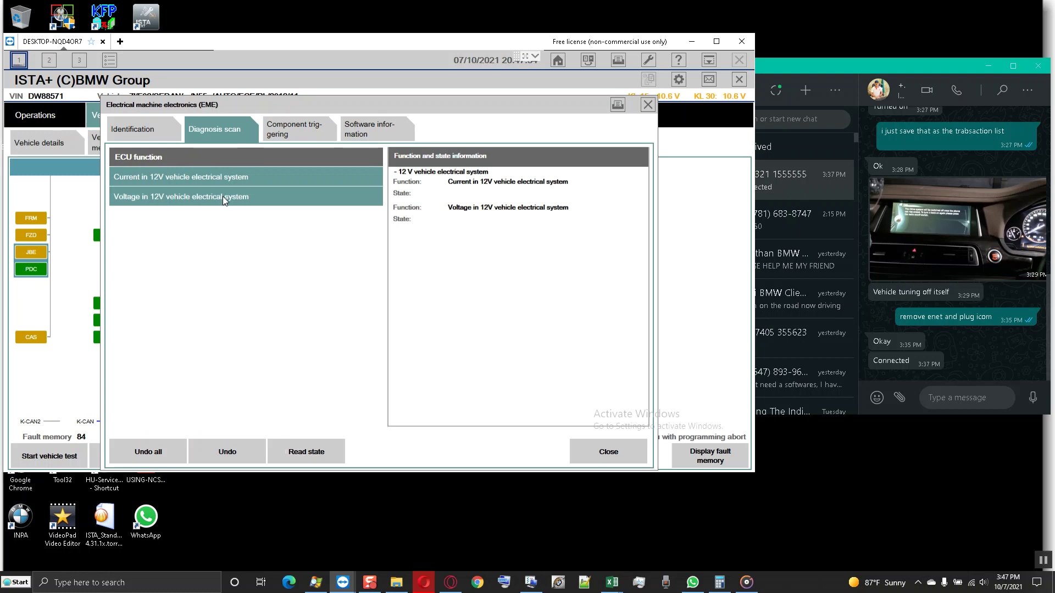
pyautogui.click(317, 454)
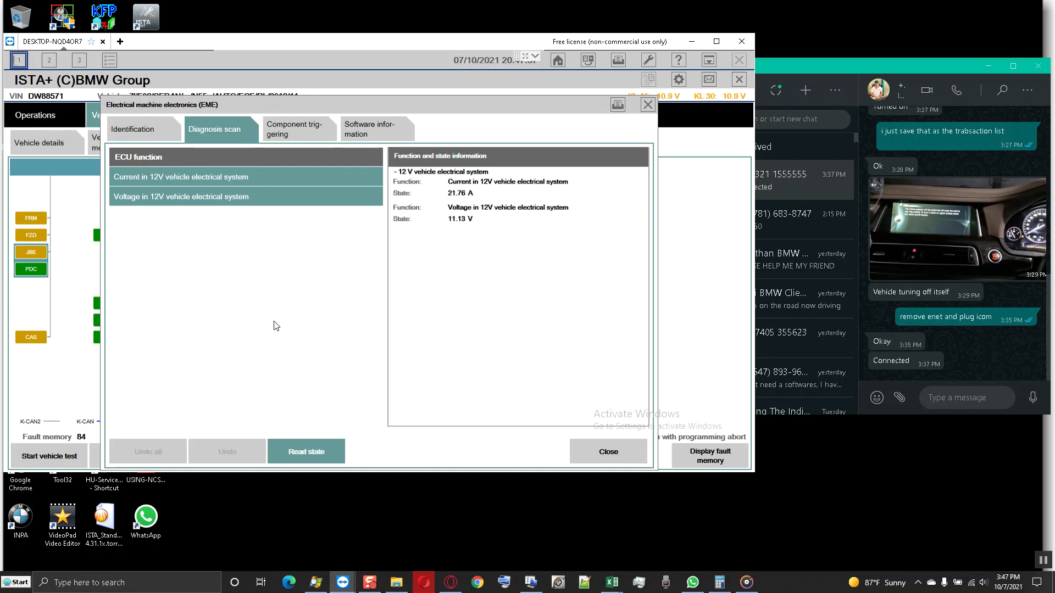
pyautogui.click(313, 451)
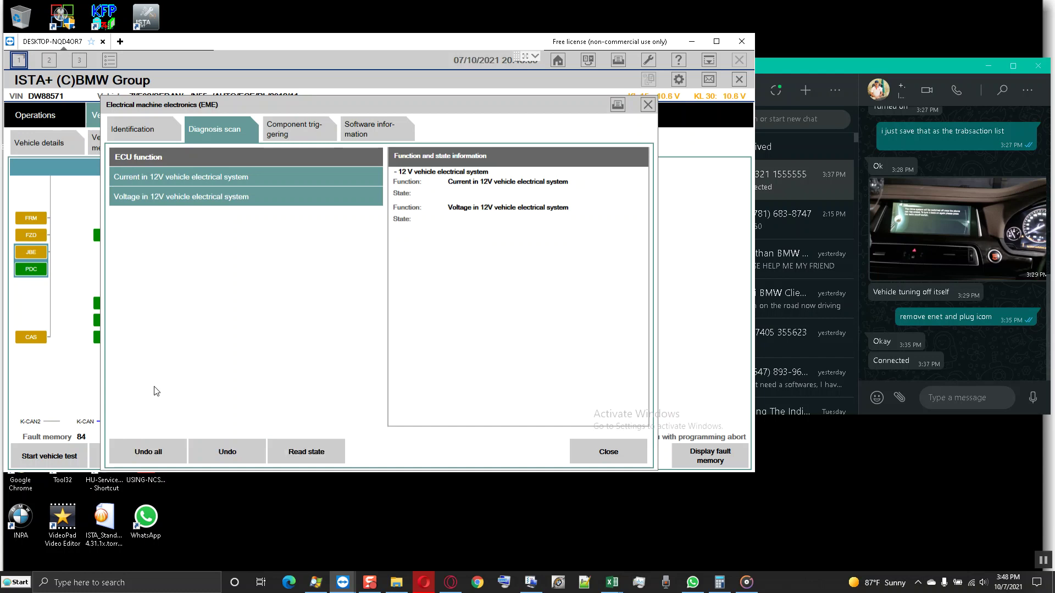
# - Read the live DC/DC converter temperature values
pyautogui.click(157, 455)
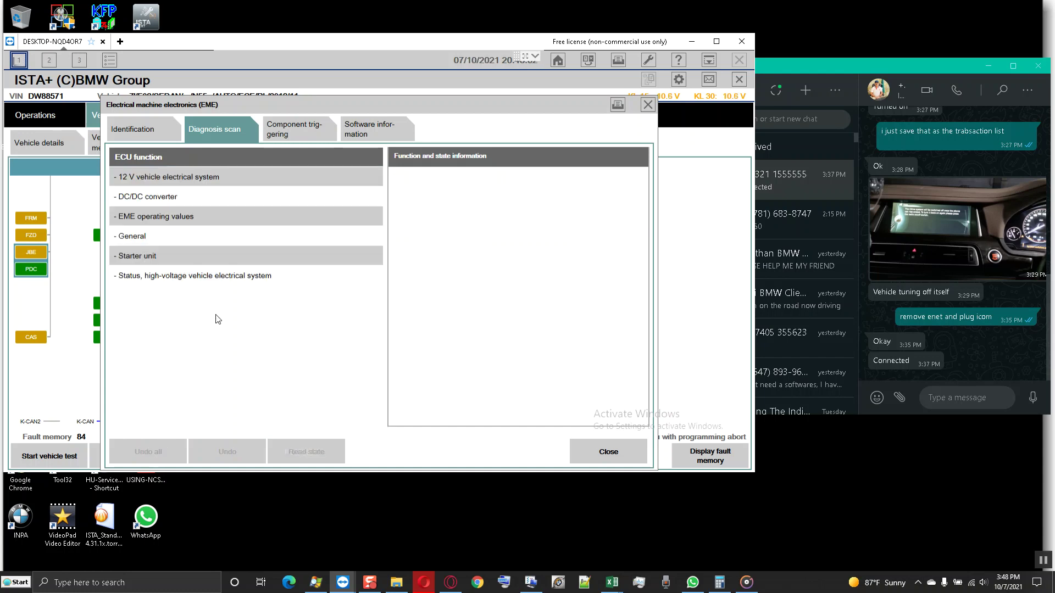
pyautogui.click(187, 198)
pyautogui.click(189, 198)
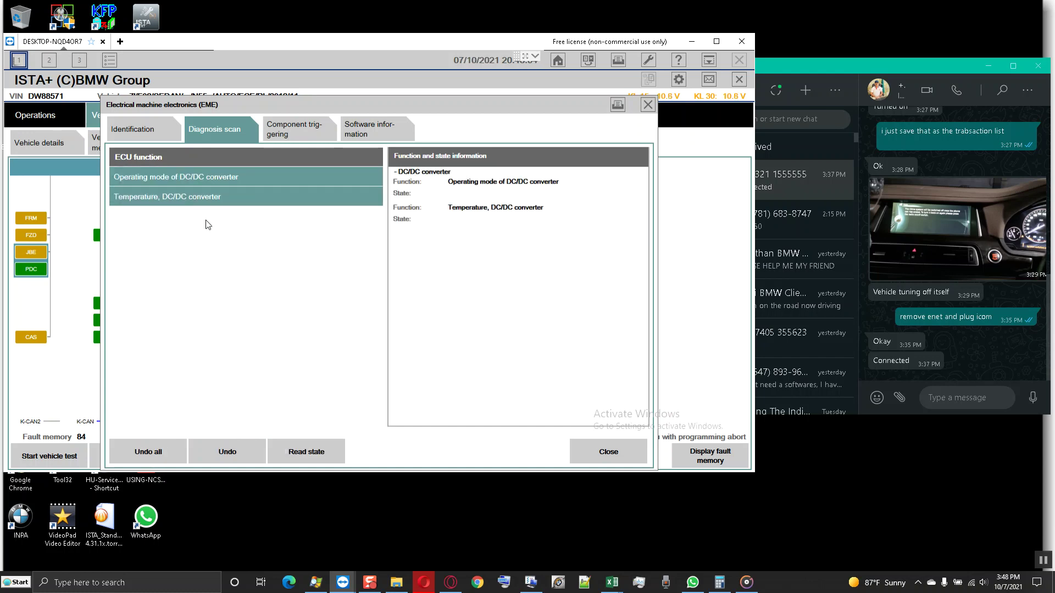
pyautogui.click(308, 452)
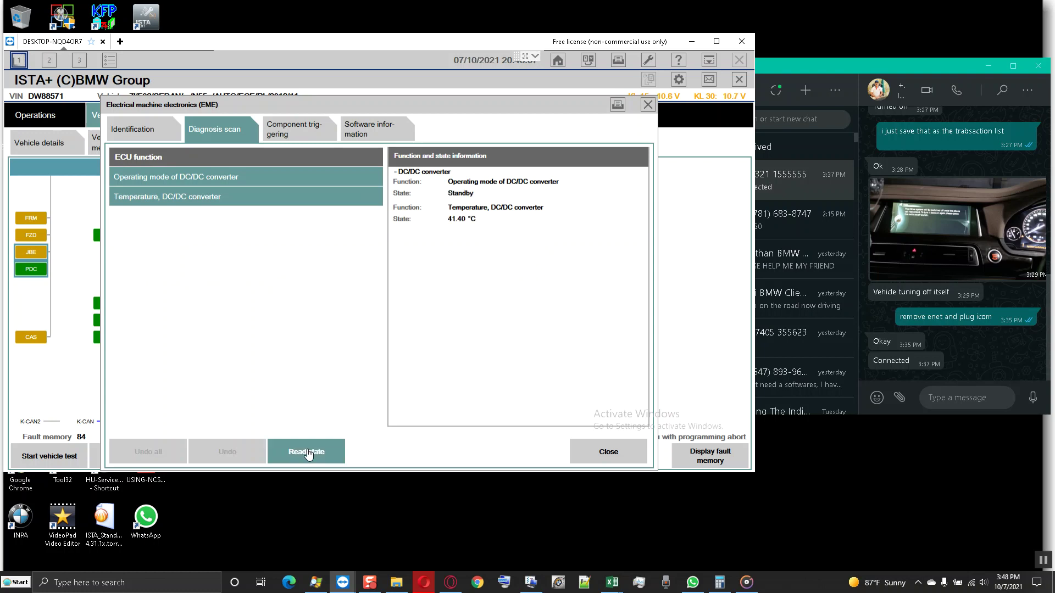
pyautogui.click(308, 452)
# - Read the live electrical machine rotor angle from the EME operating values
pyautogui.click(158, 451)
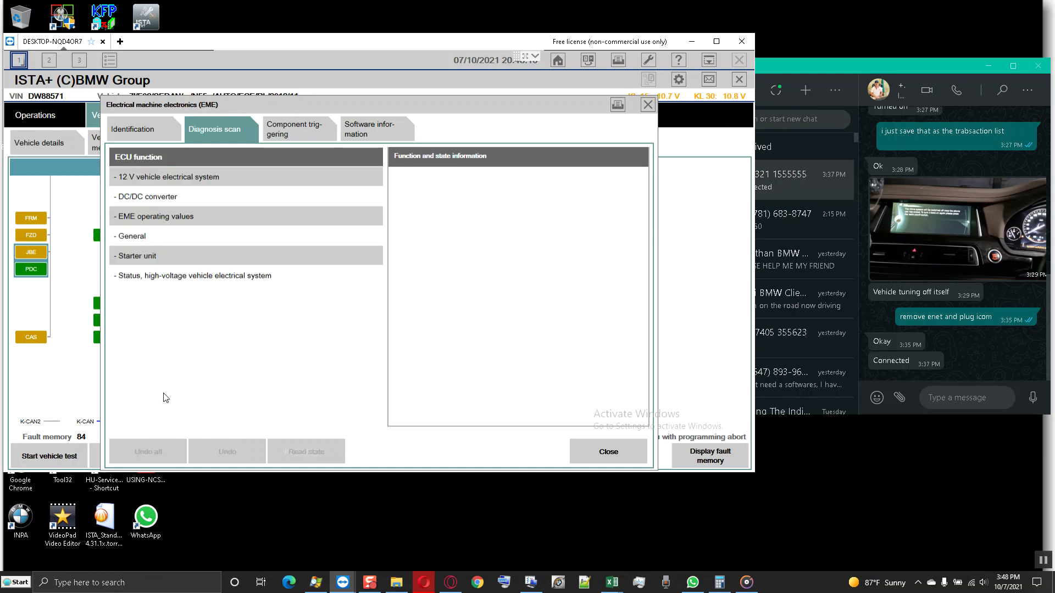
pyautogui.click(194, 216)
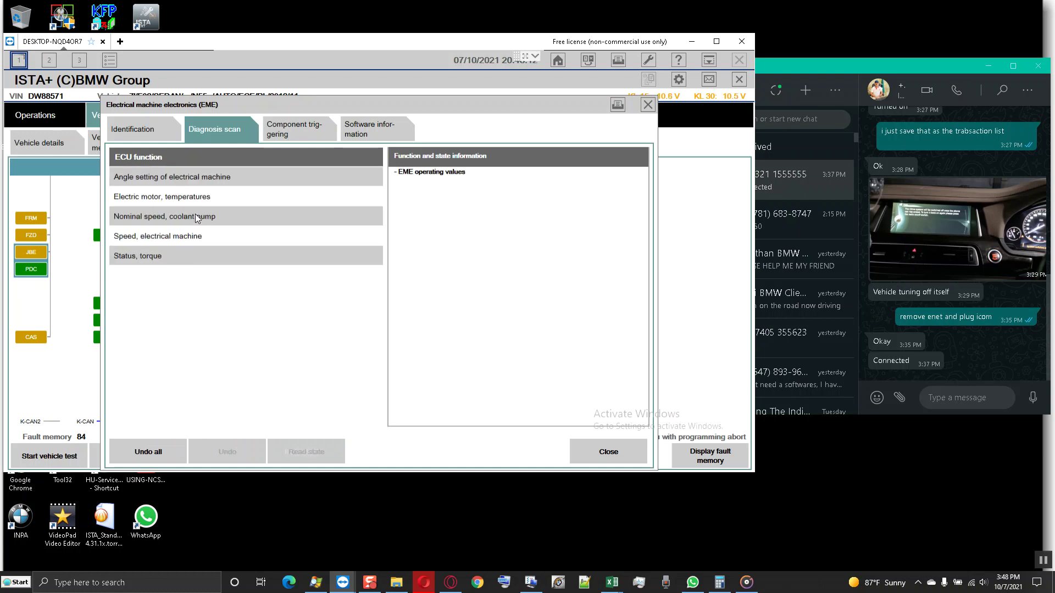
pyautogui.click(202, 177)
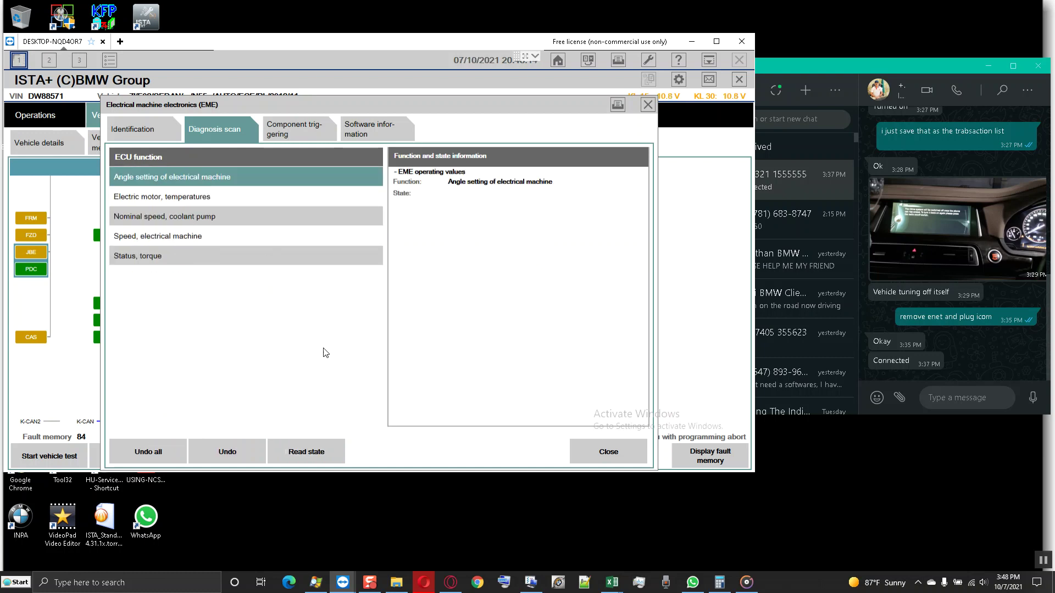
pyautogui.click(308, 456)
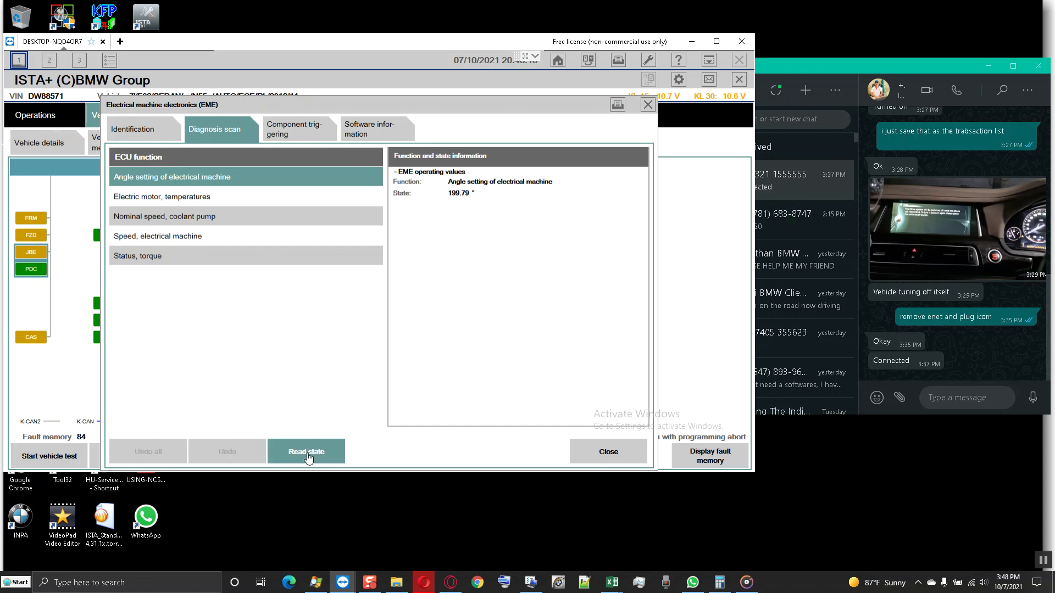
pyautogui.click(309, 456)
# - Add motor temperatures, coolant pump speed, machine speed and torque status, and read them live
pyautogui.click(209, 199)
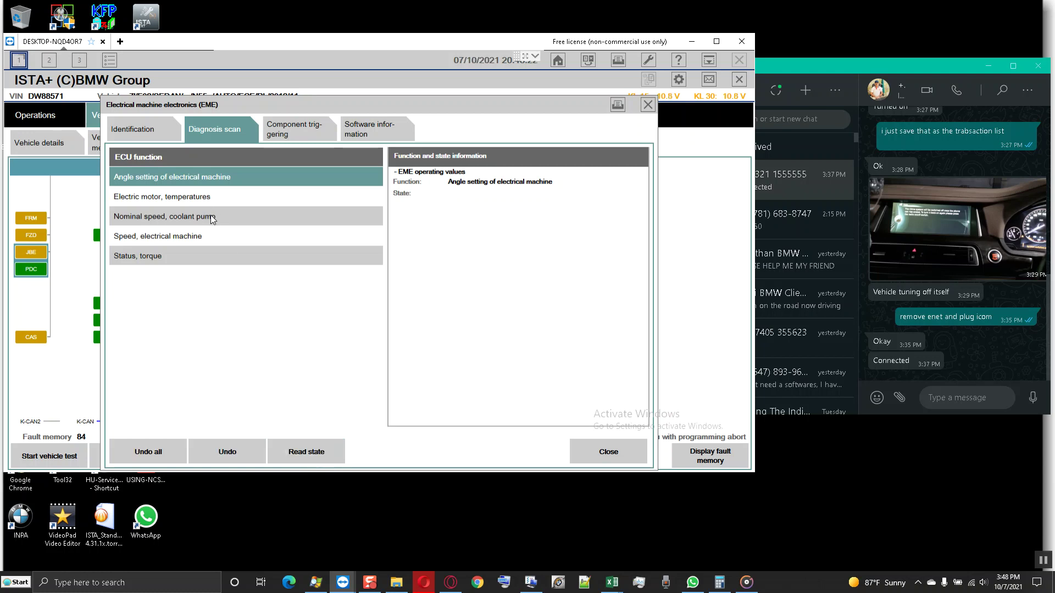
pyautogui.click(214, 220)
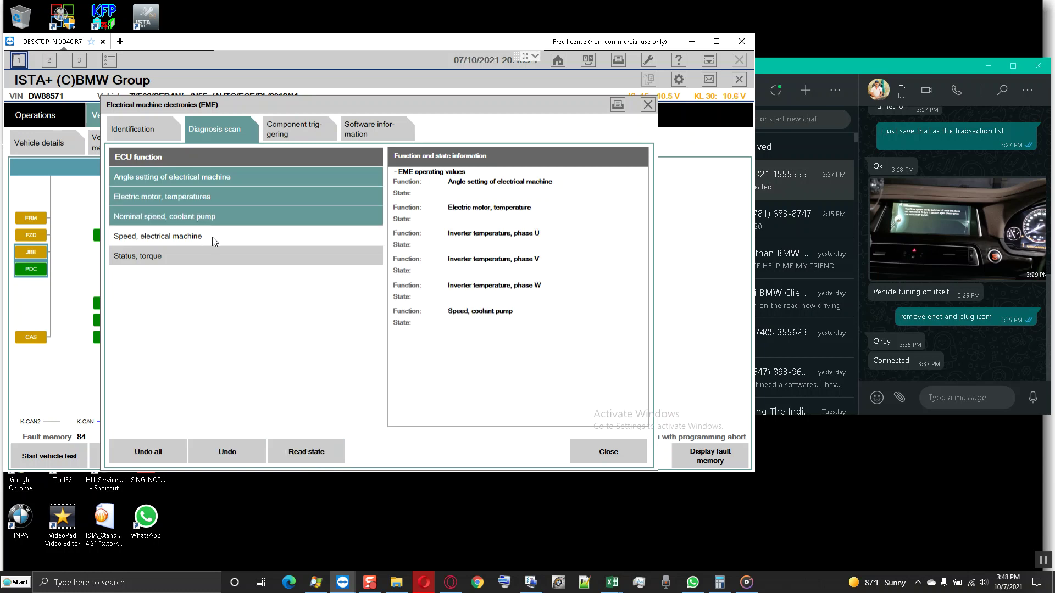
pyautogui.click(212, 237)
pyautogui.click(209, 257)
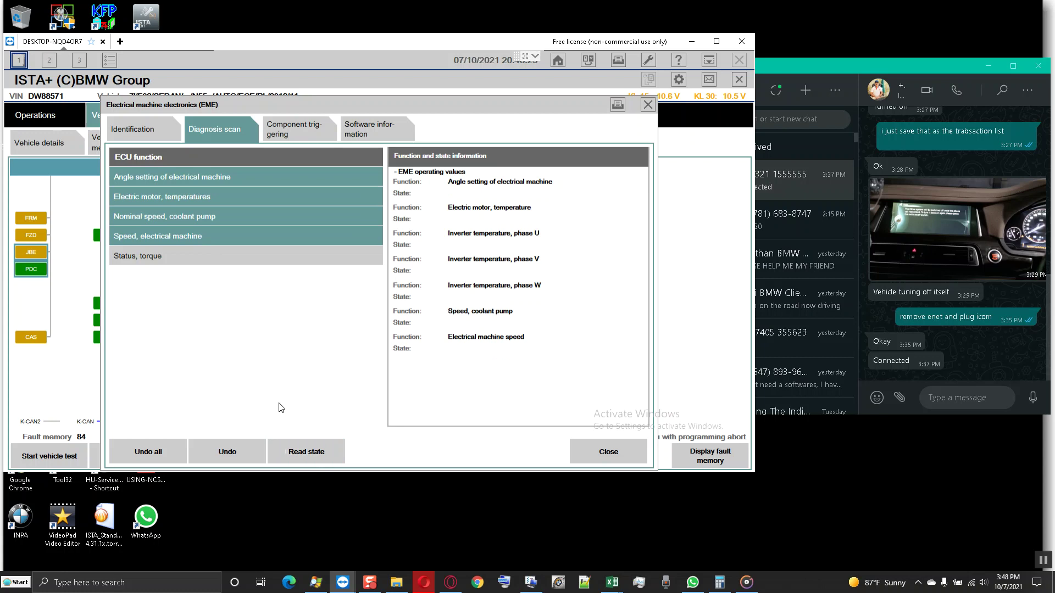
pyautogui.click(303, 453)
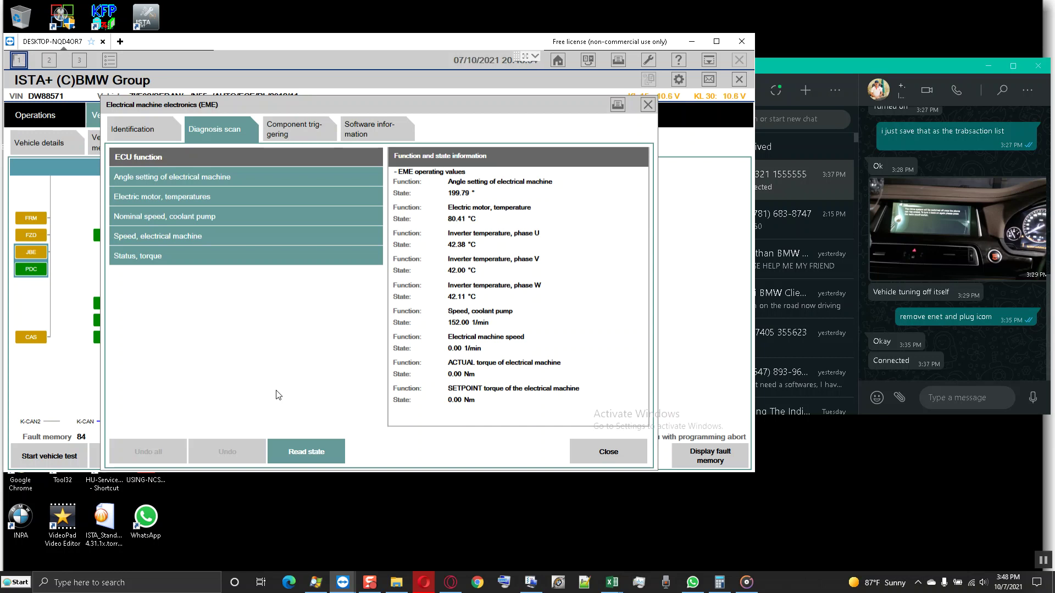
# - Read the live crash detection state from the General functions
pyautogui.click(309, 454)
pyautogui.click(163, 451)
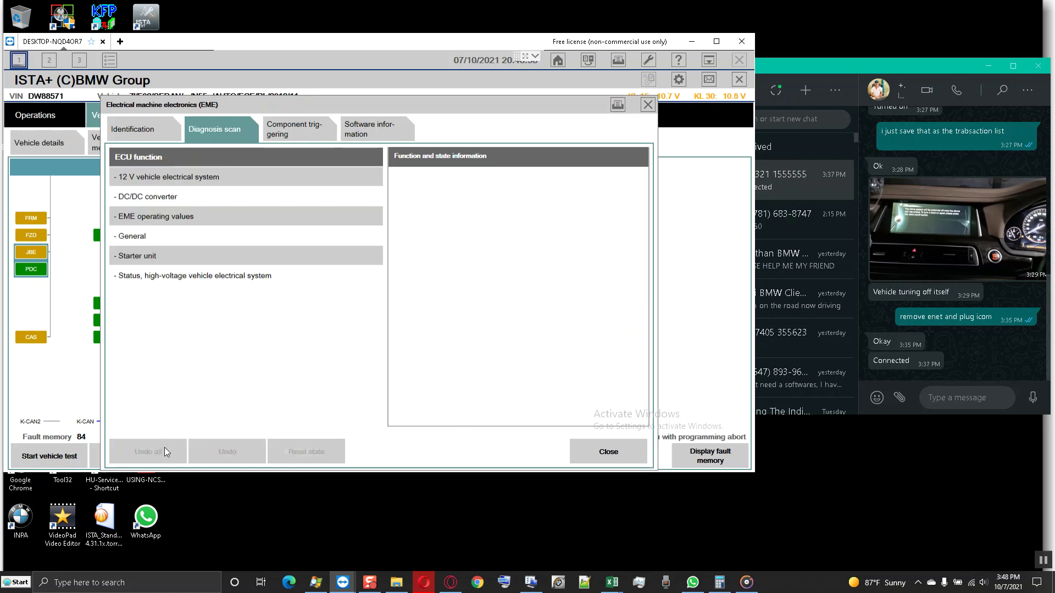
pyautogui.click(180, 236)
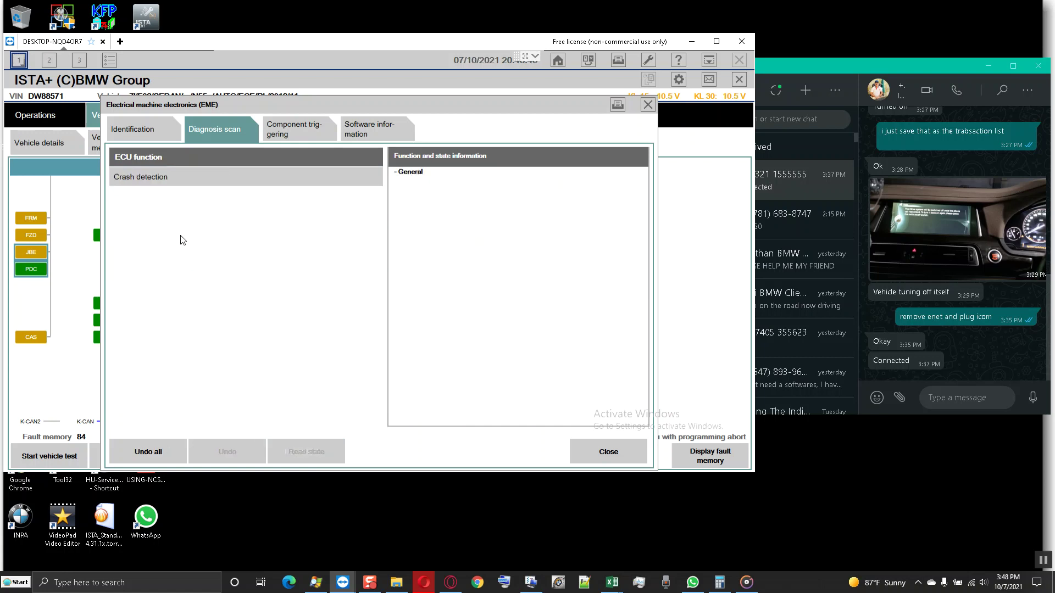
pyautogui.click(183, 178)
pyautogui.click(311, 455)
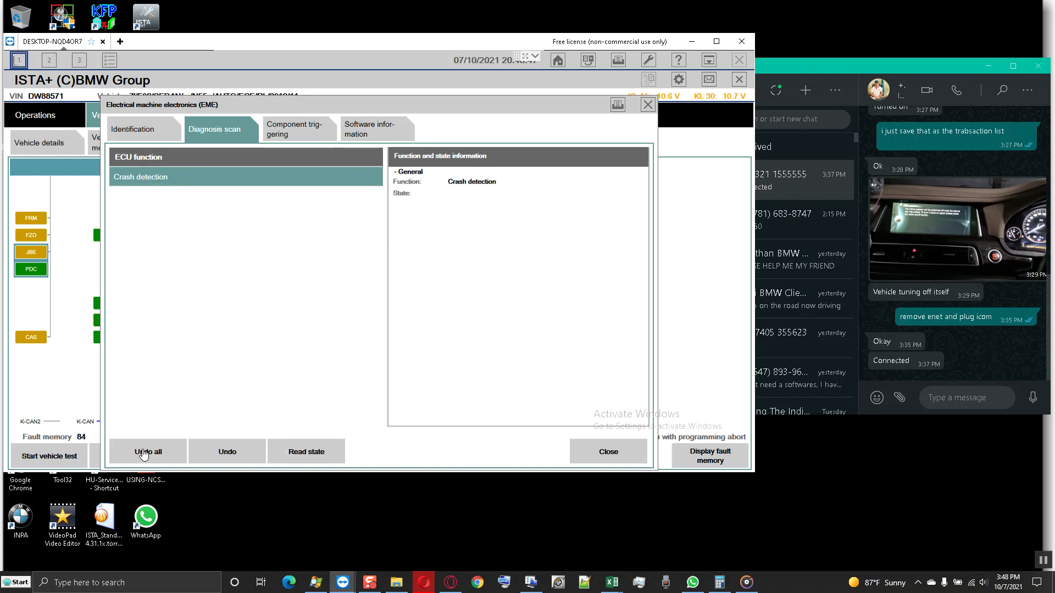
# - Read the starter unit's ZSE battery replacement kilometre reading and battery status detection, then stop
pyautogui.click(145, 453)
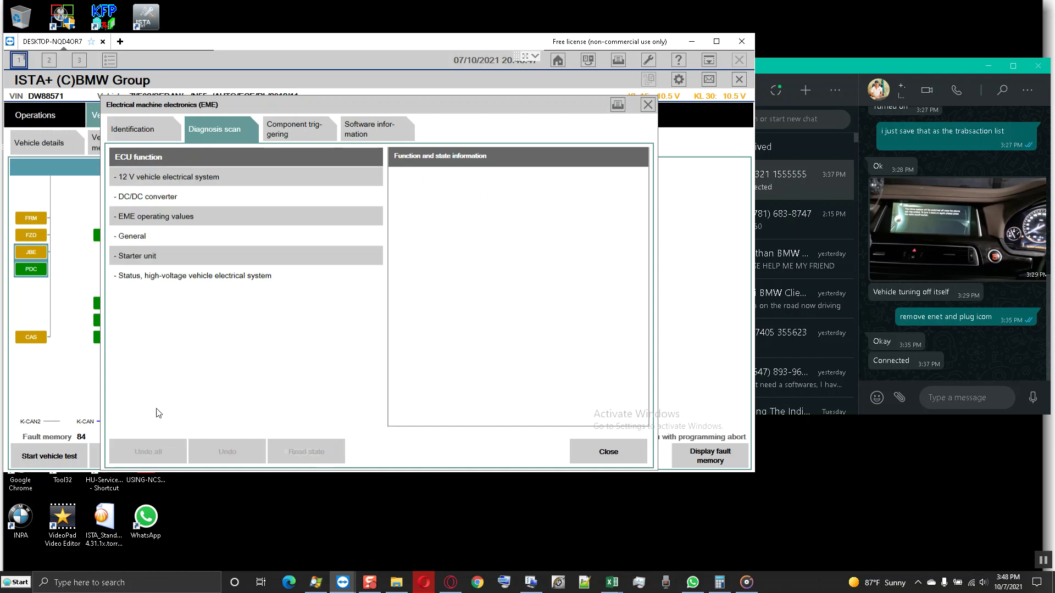
pyautogui.click(162, 262)
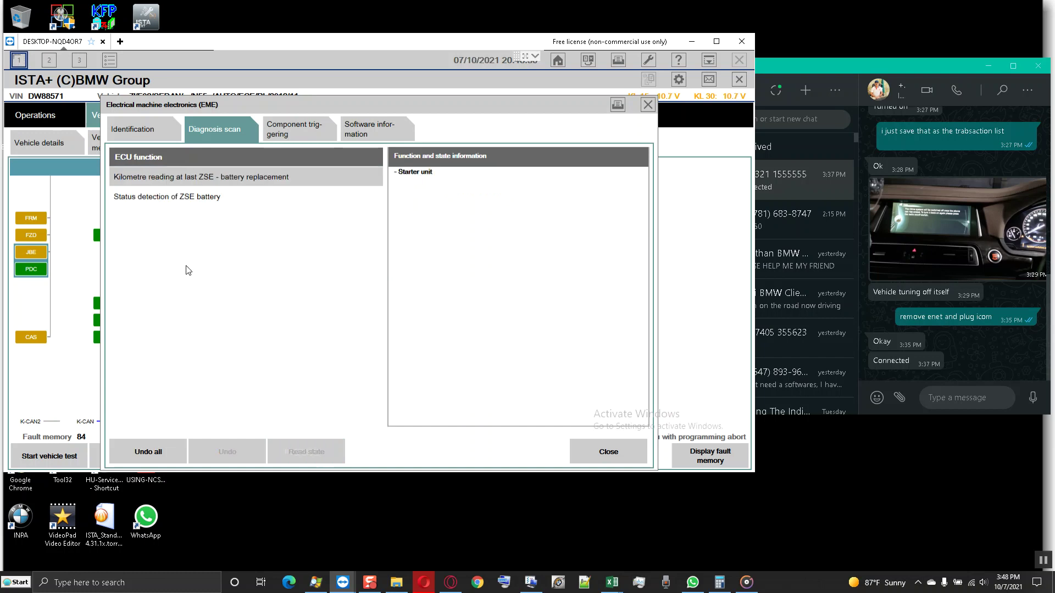
pyautogui.click(226, 177)
pyautogui.click(228, 196)
pyautogui.click(305, 453)
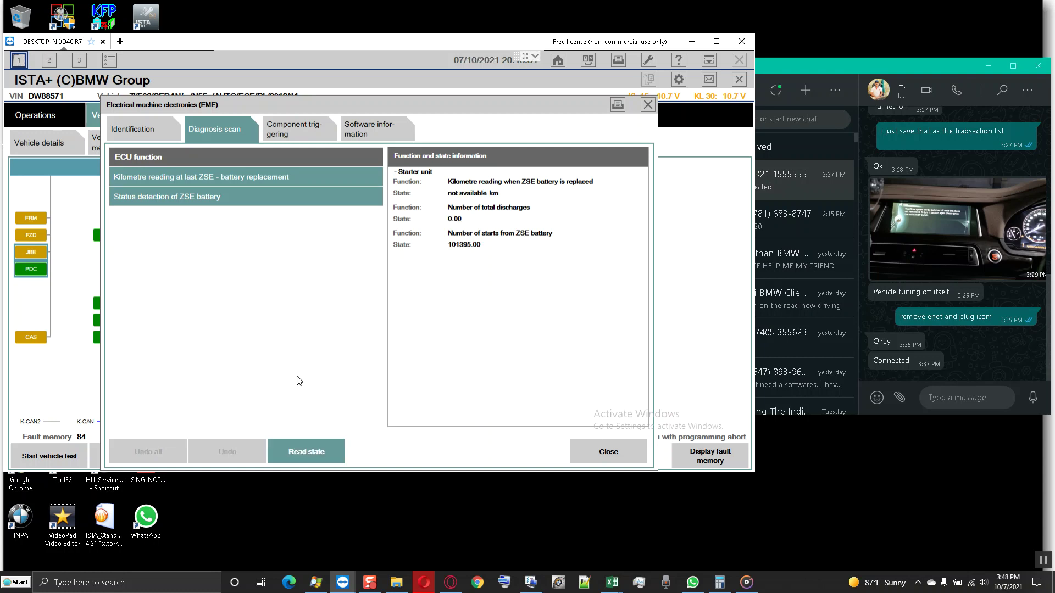
pyautogui.click(314, 454)
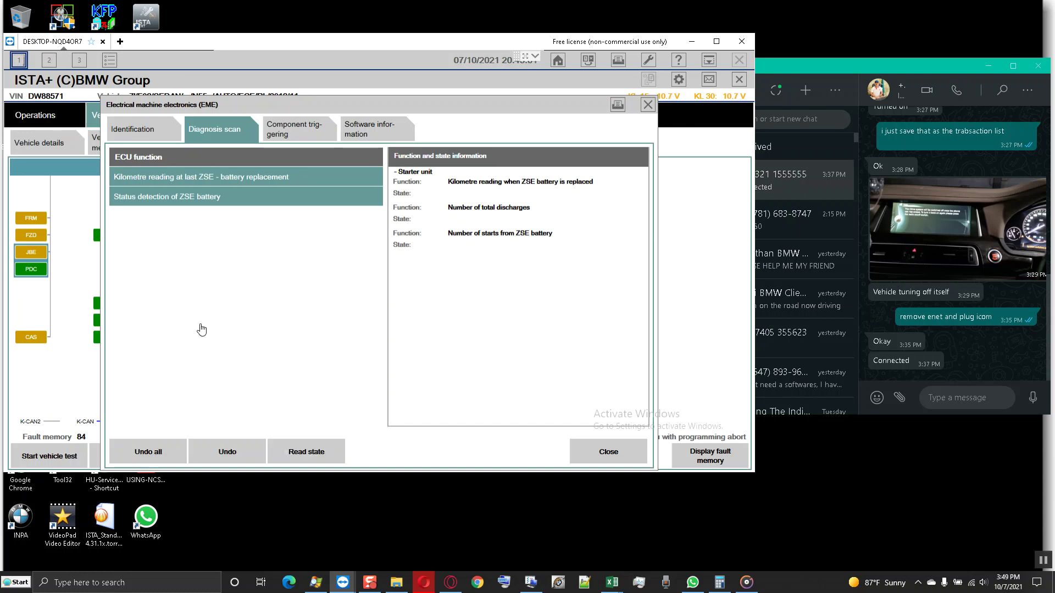
# - Read the live high-voltage system voltage and high-voltage battery state of charge
pyautogui.click(197, 278)
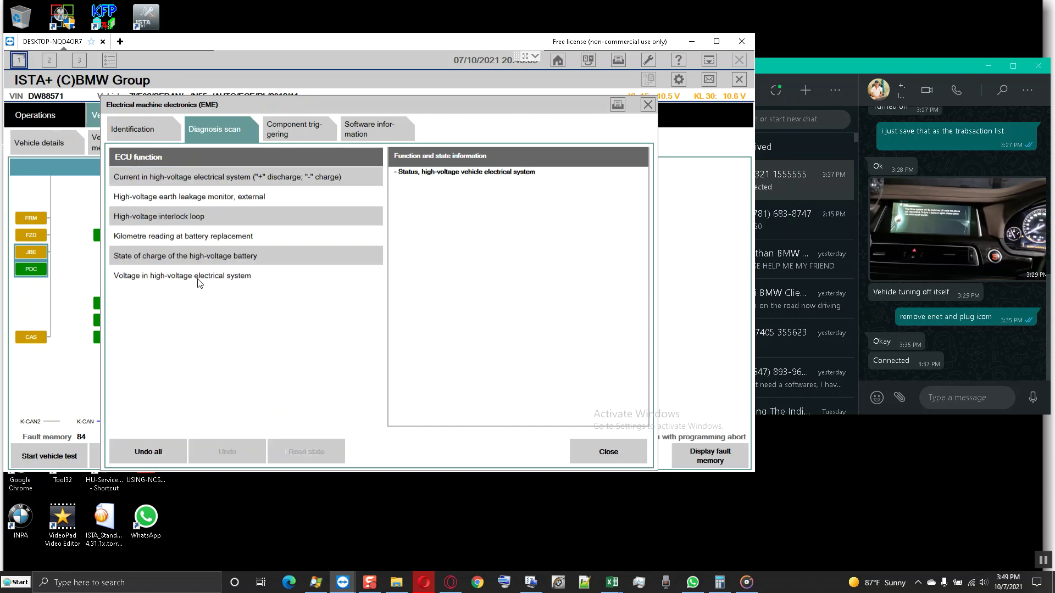
pyautogui.click(225, 278)
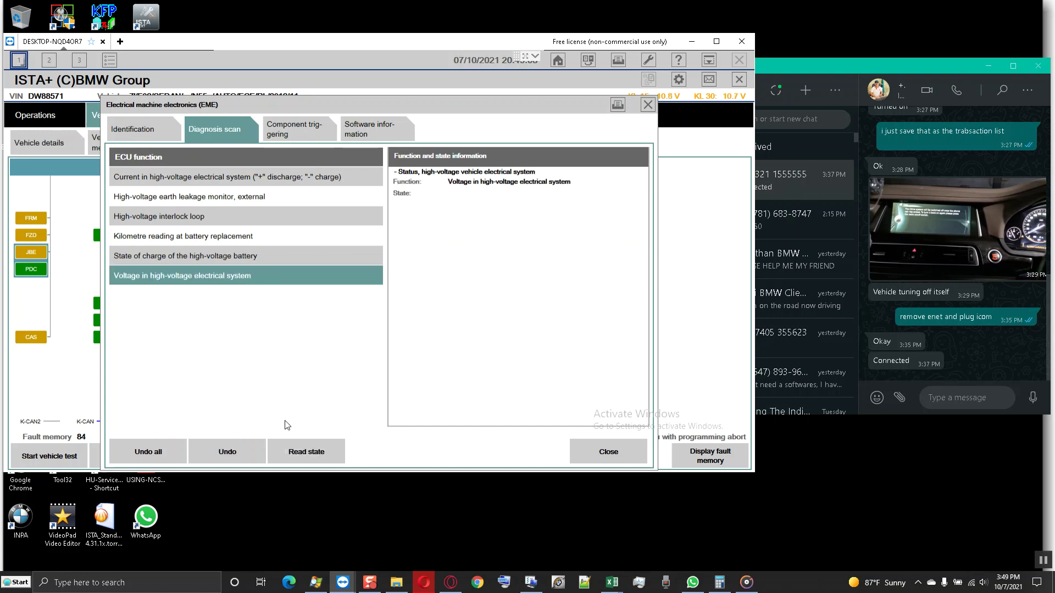
pyautogui.click(307, 451)
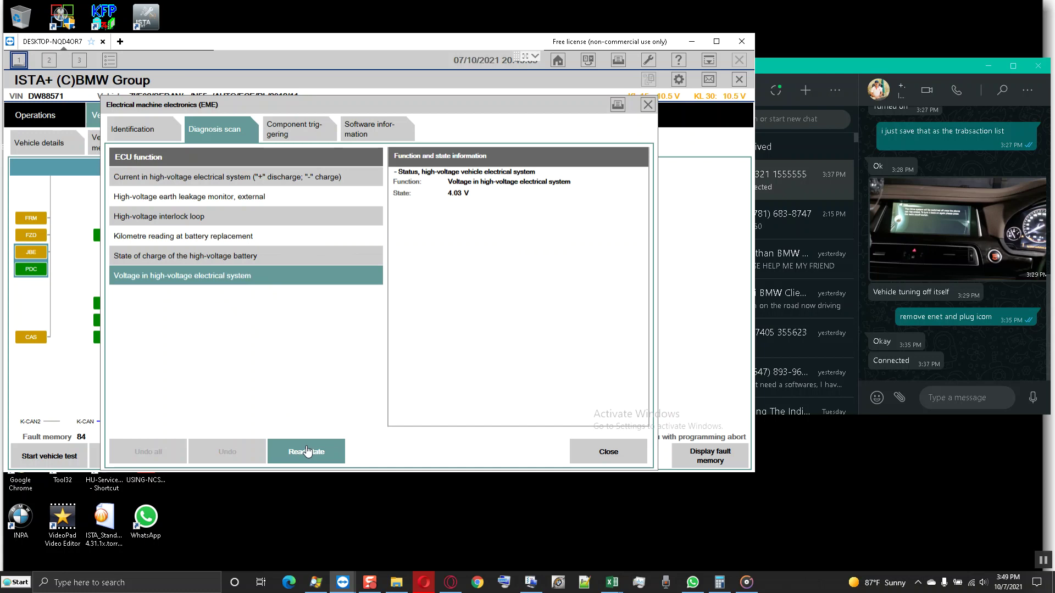
pyautogui.click(307, 452)
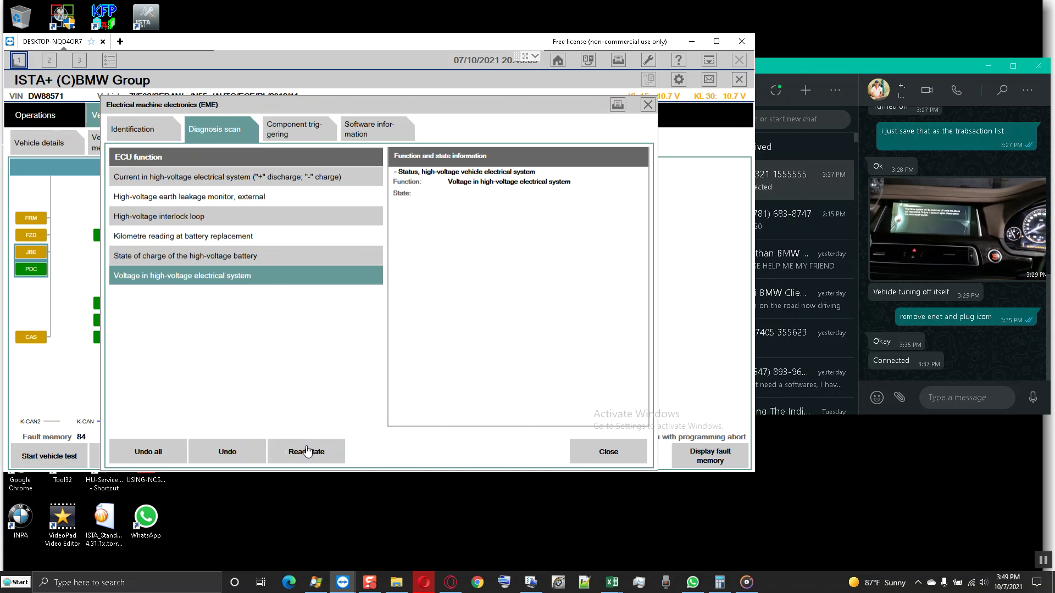
pyautogui.click(238, 260)
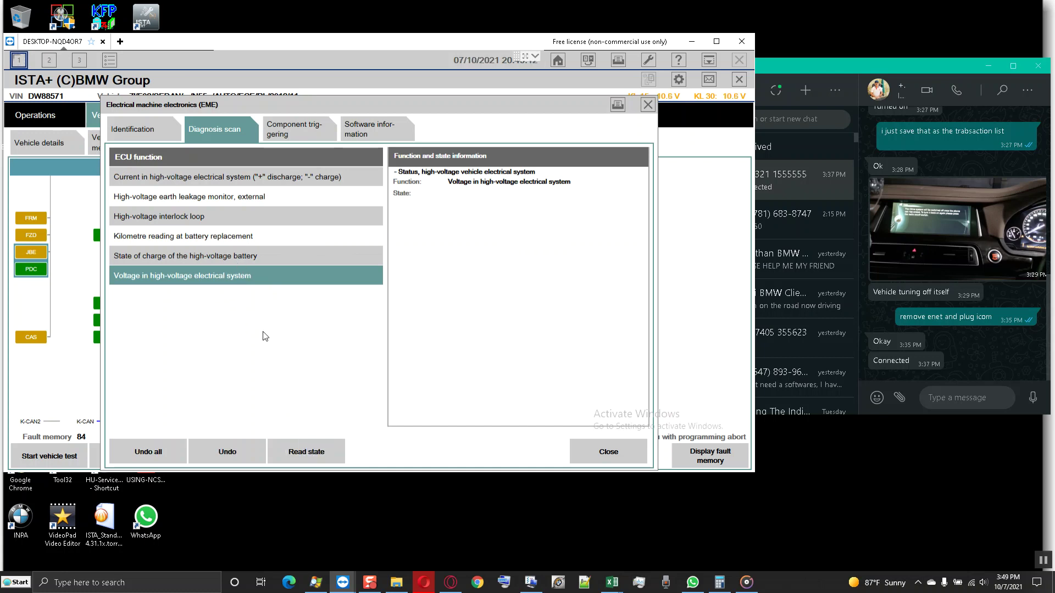
pyautogui.click(312, 454)
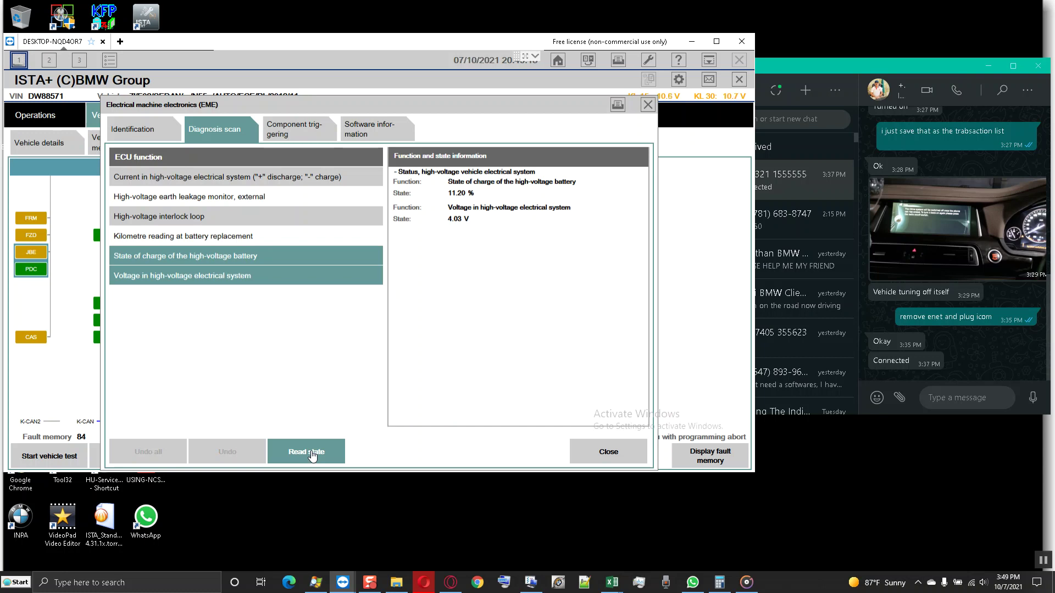
pyautogui.click(312, 454)
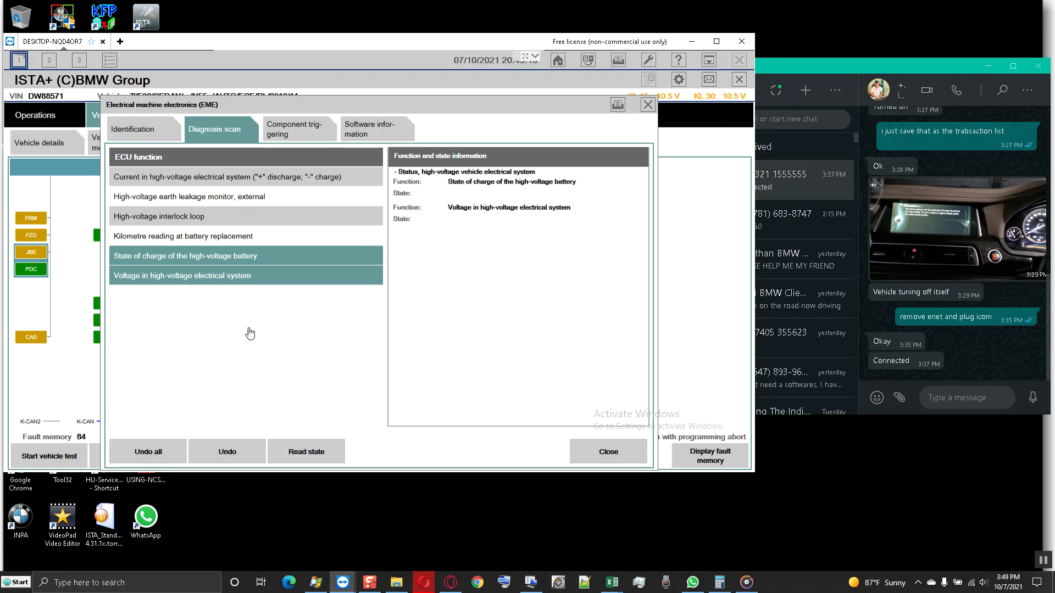
# - Switch to the high-voltage interlock loop and external earth leakage monitor and read their states
pyautogui.click(222, 219)
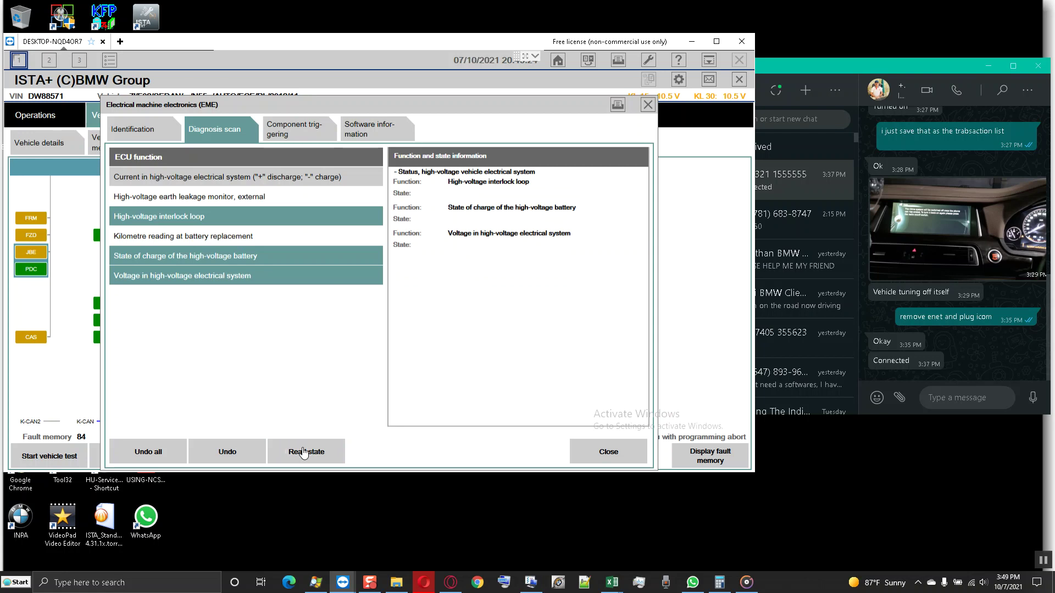
pyautogui.click(303, 453)
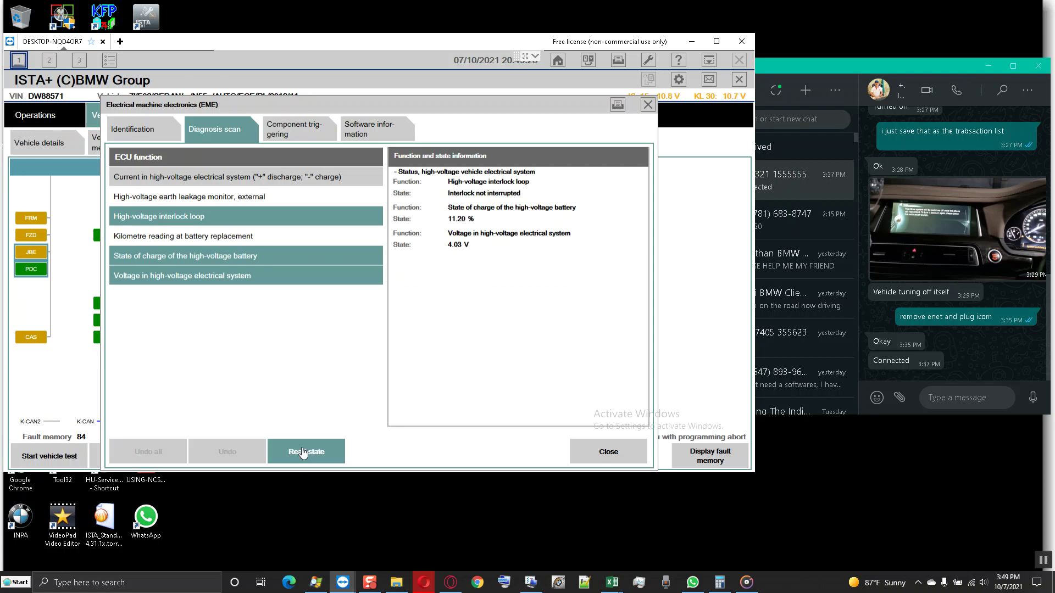
pyautogui.click(303, 452)
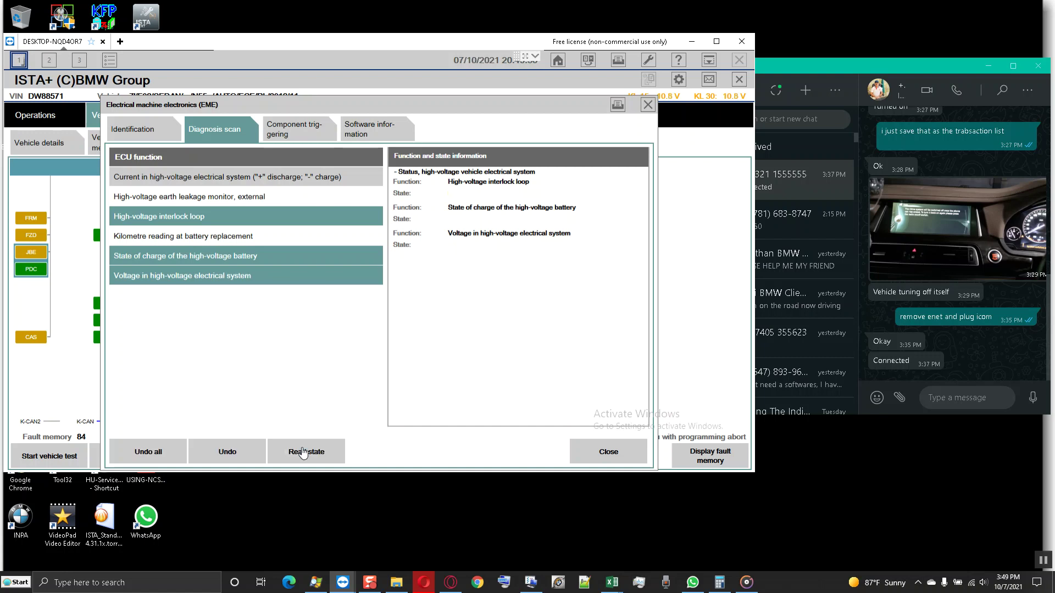
pyautogui.click(238, 276)
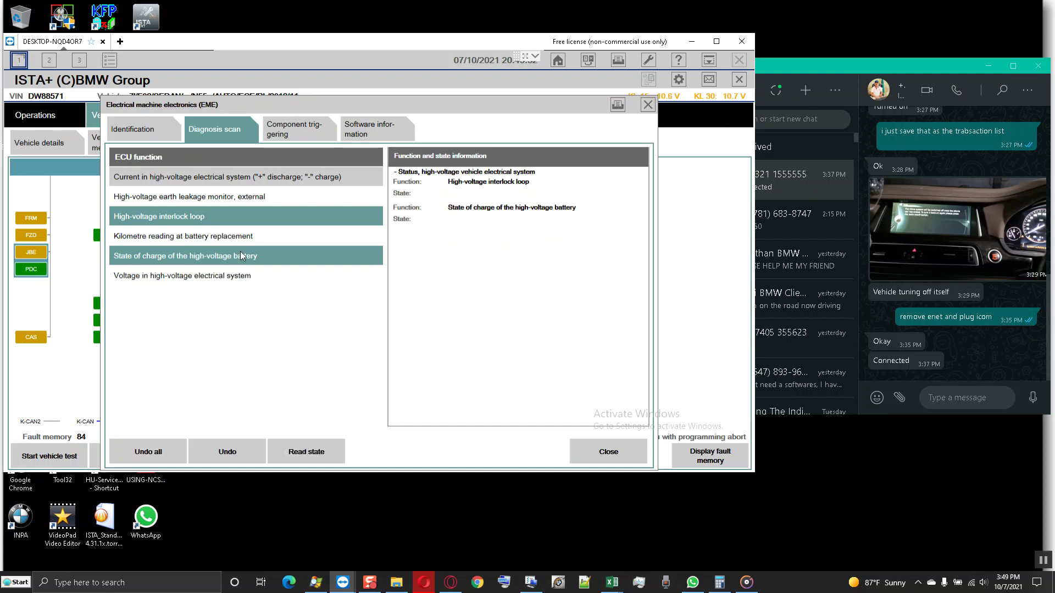
pyautogui.click(240, 254)
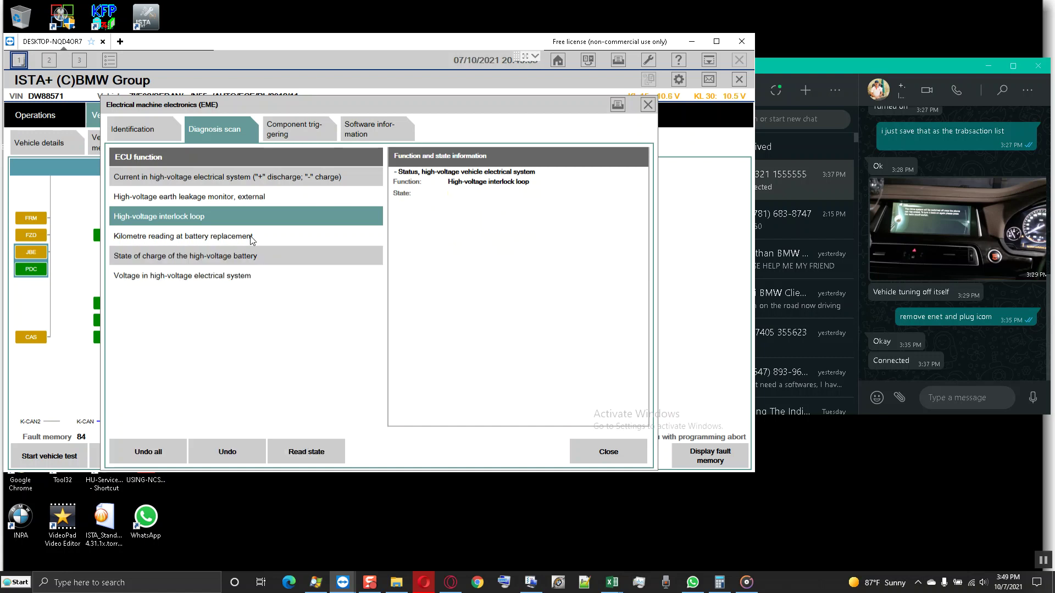
pyautogui.click(254, 200)
pyautogui.click(310, 454)
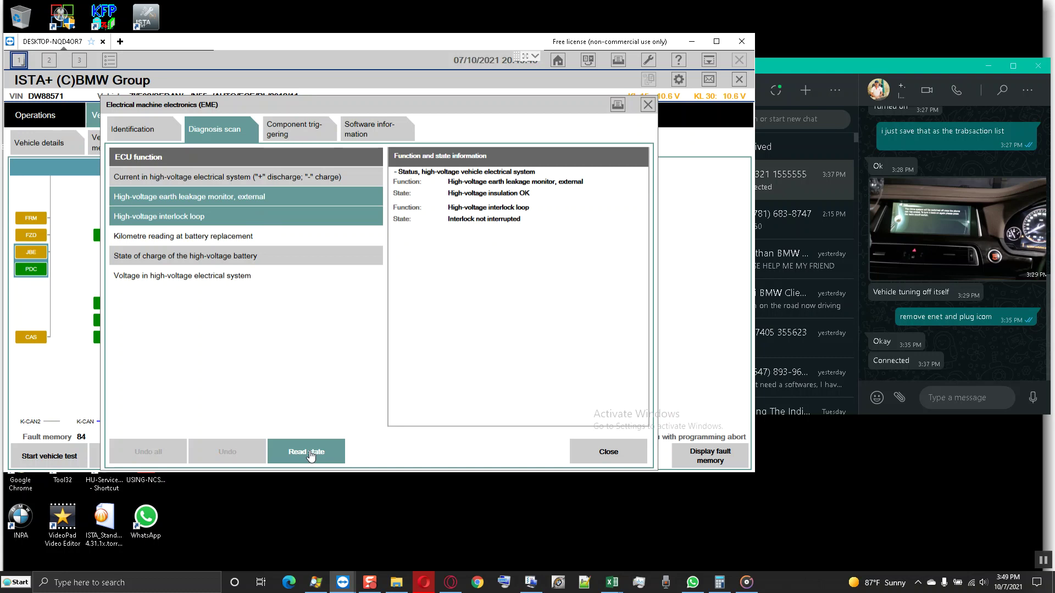
pyautogui.click(311, 454)
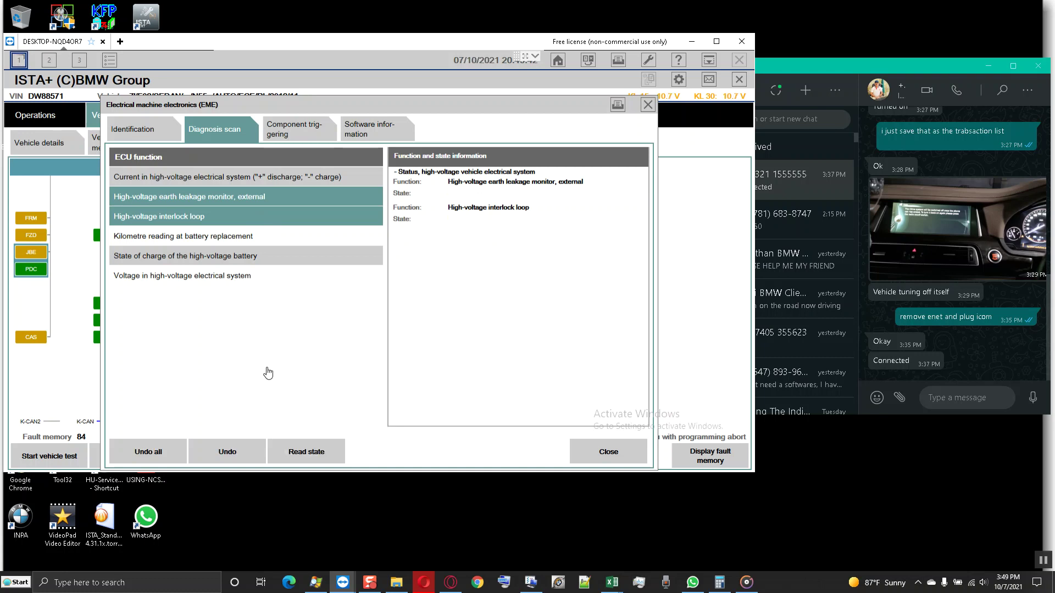
# - Select only 'Current in high-voltage electrical system' and read it
pyautogui.click(242, 199)
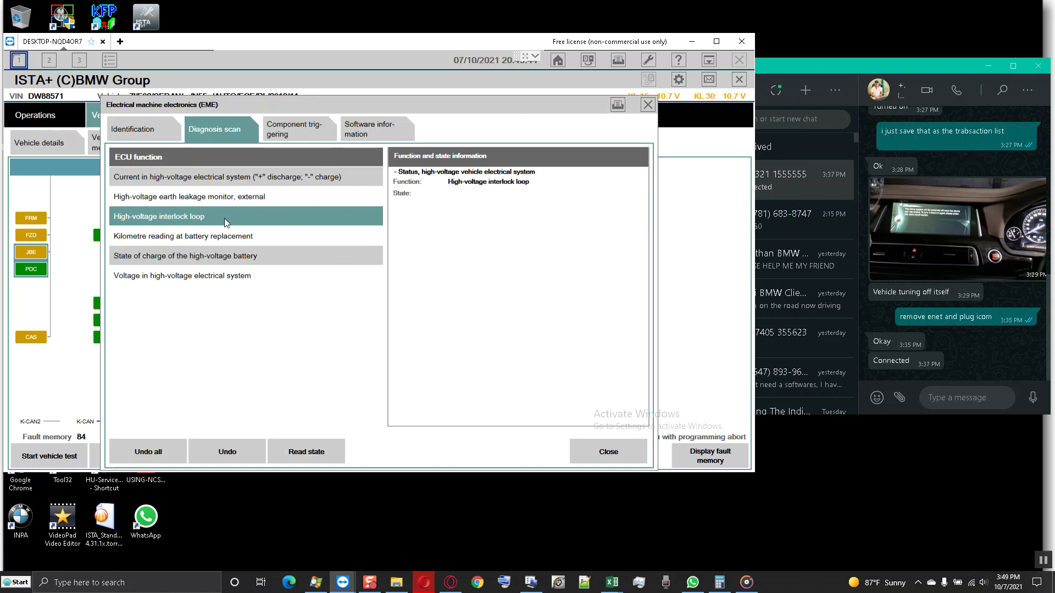
pyautogui.click(224, 216)
pyautogui.click(235, 179)
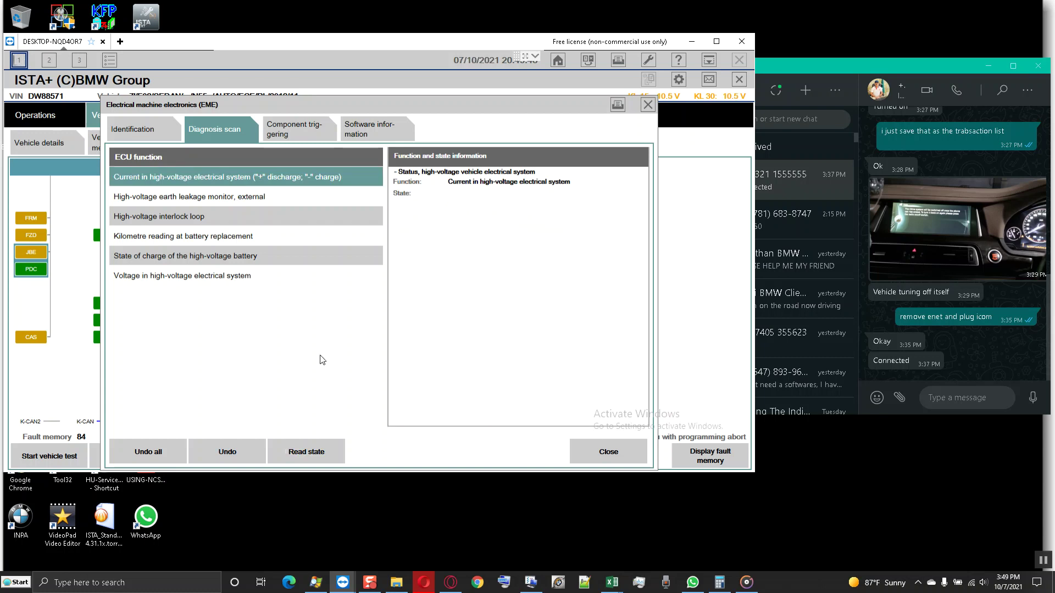
pyautogui.click(315, 457)
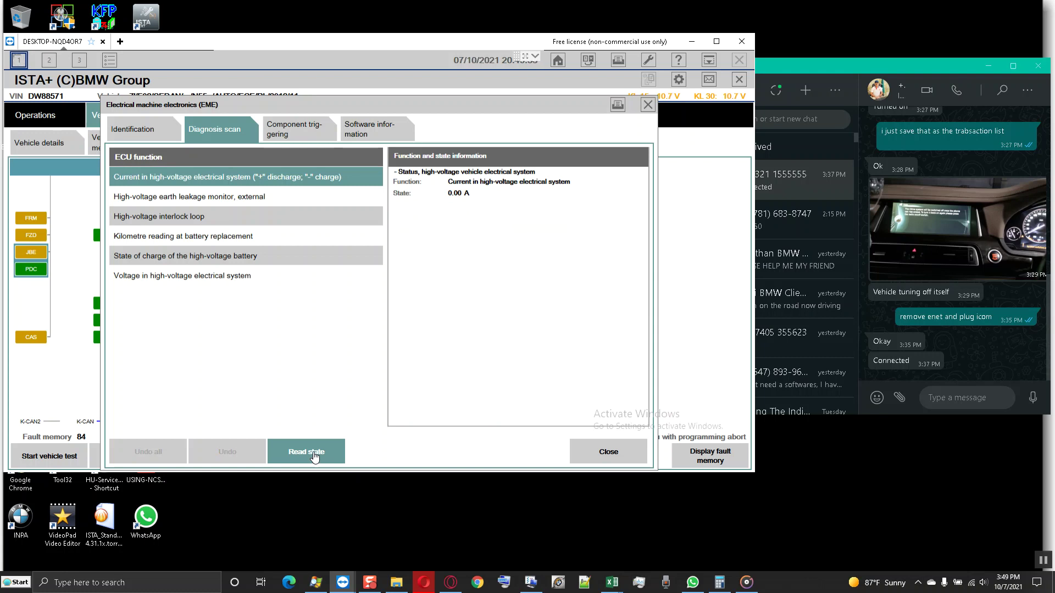
# - Send the message 'start car engine' to the client in WhatsApp
pyautogui.click(936, 397)
pyautogui.write('start car ')
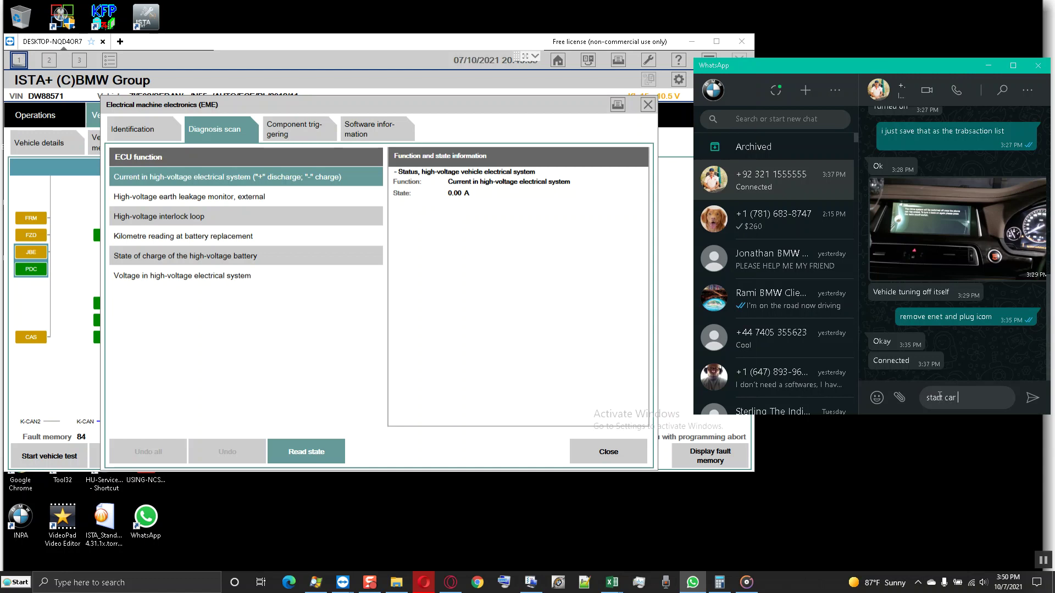
pyautogui.write('engine')
pyautogui.press('Return')
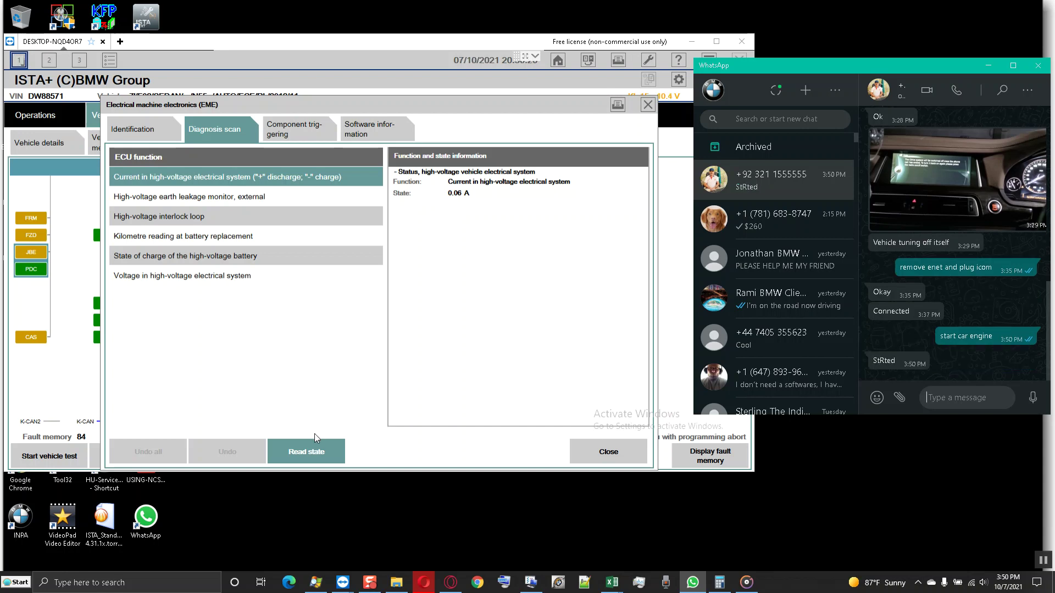
# - Re-read the high-voltage current, then add battery state of charge and system voltage readings
pyautogui.click(309, 450)
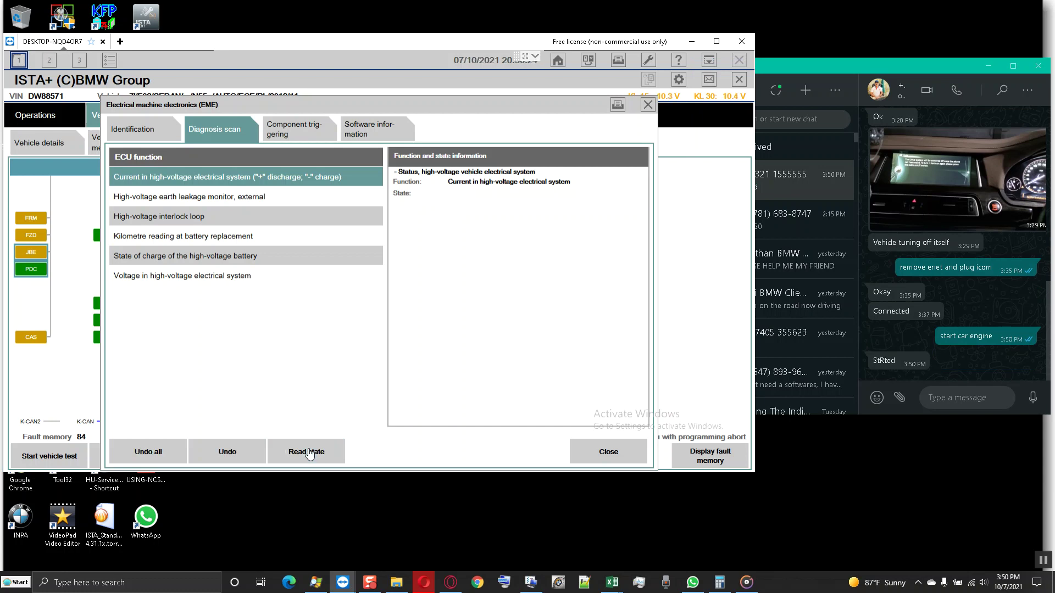
pyautogui.click(310, 453)
pyautogui.click(248, 257)
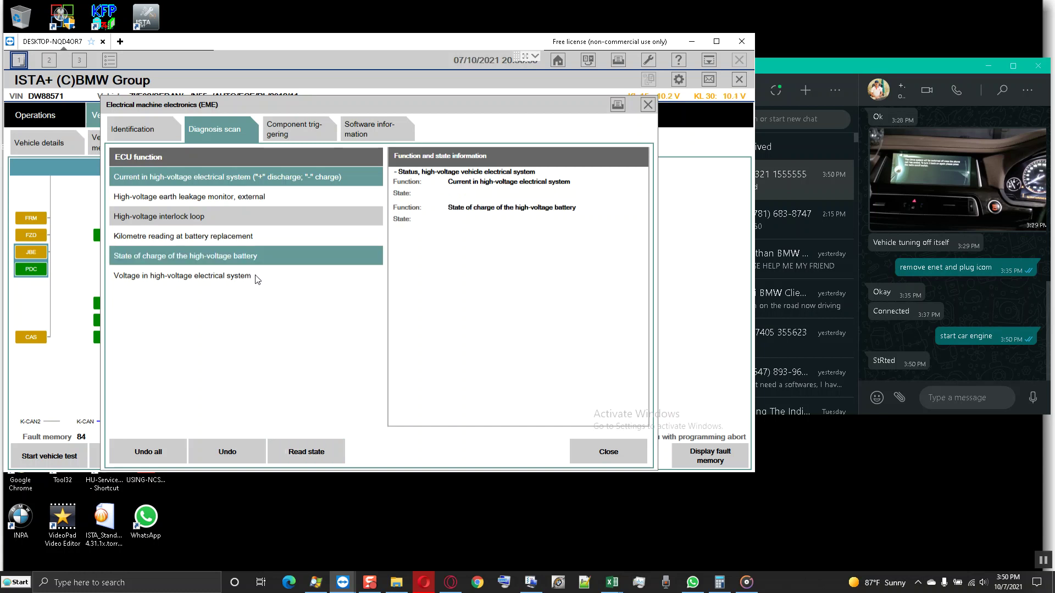
pyautogui.click(256, 276)
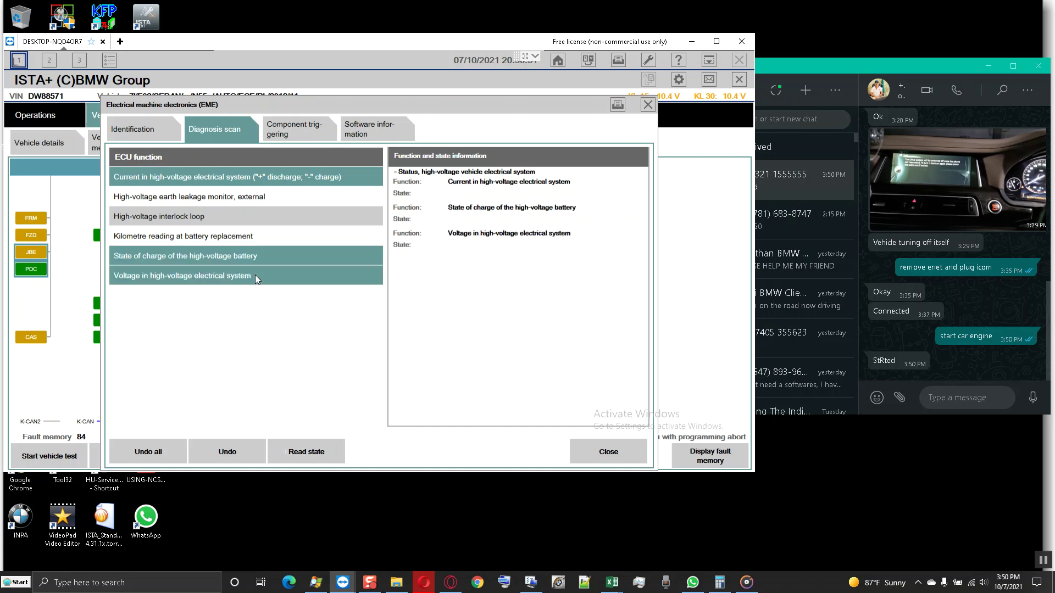
pyautogui.click(306, 453)
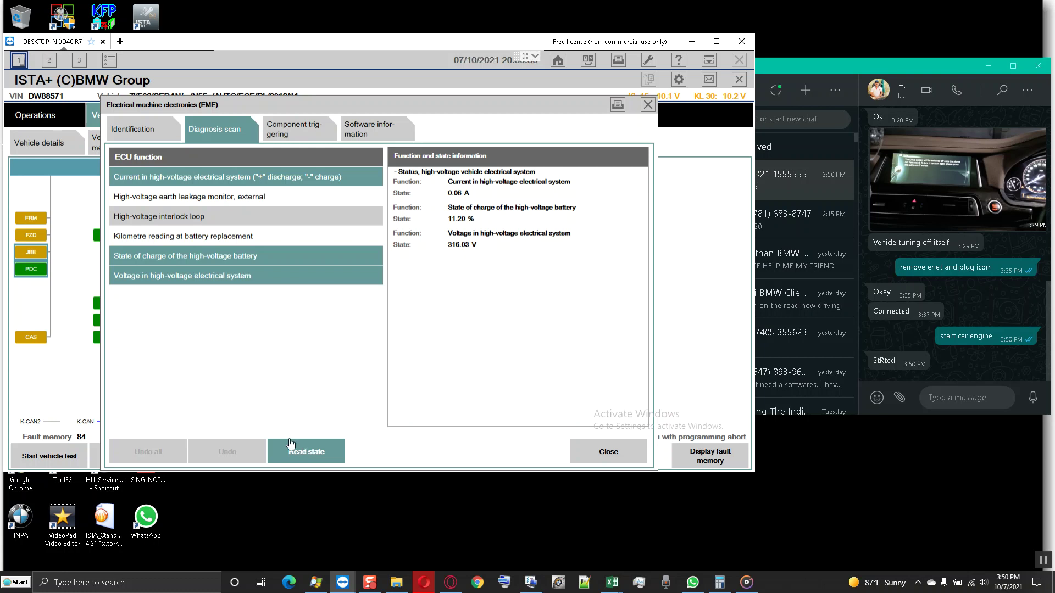
pyautogui.click(306, 453)
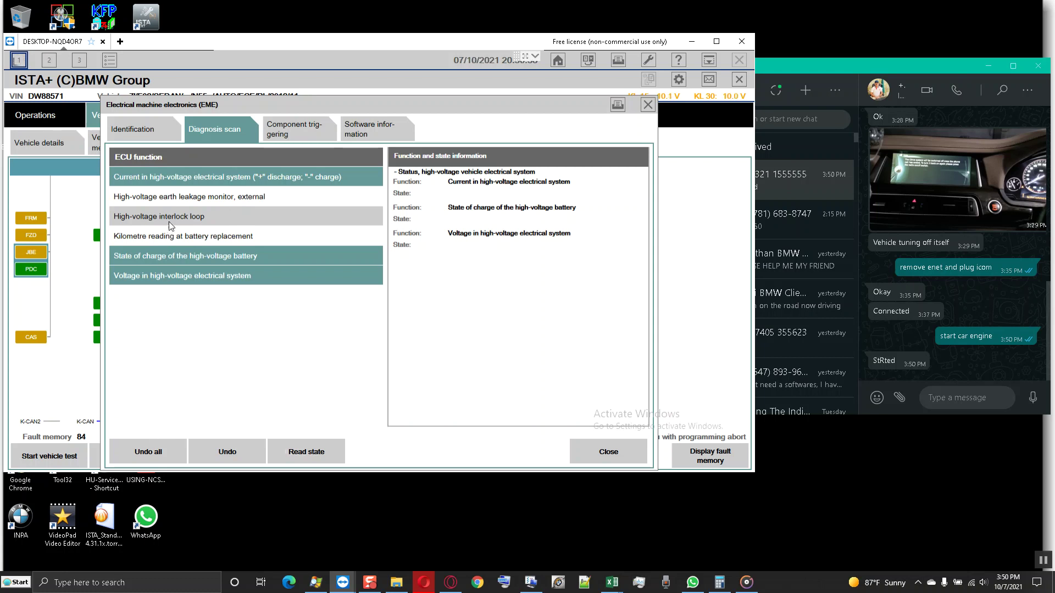
# - Add the interlock loop, earth leakage monitor and battery-replacement kilometre readings and read everything
pyautogui.click(202, 219)
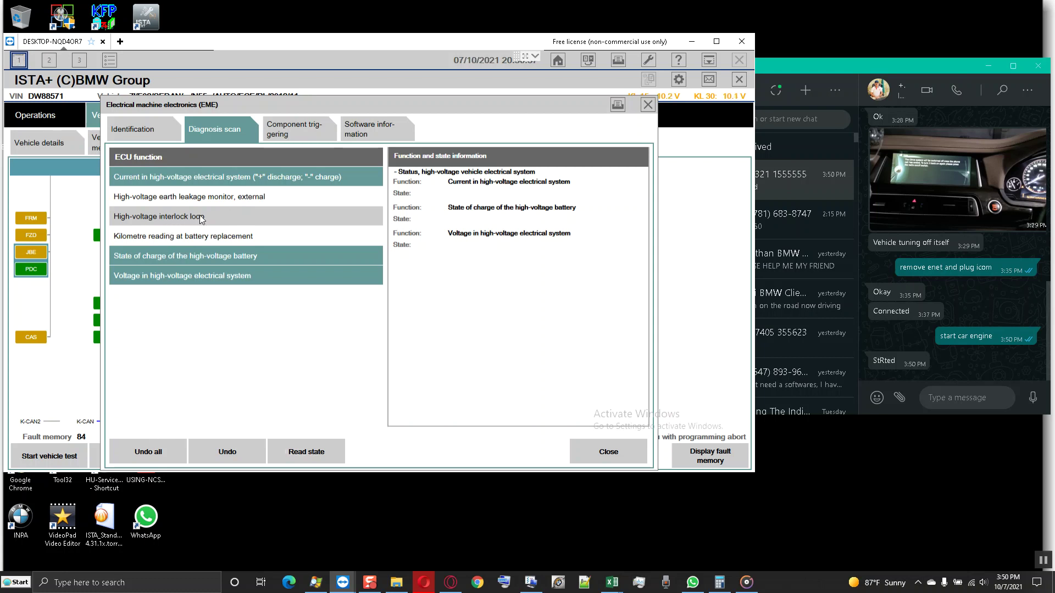
pyautogui.click(314, 453)
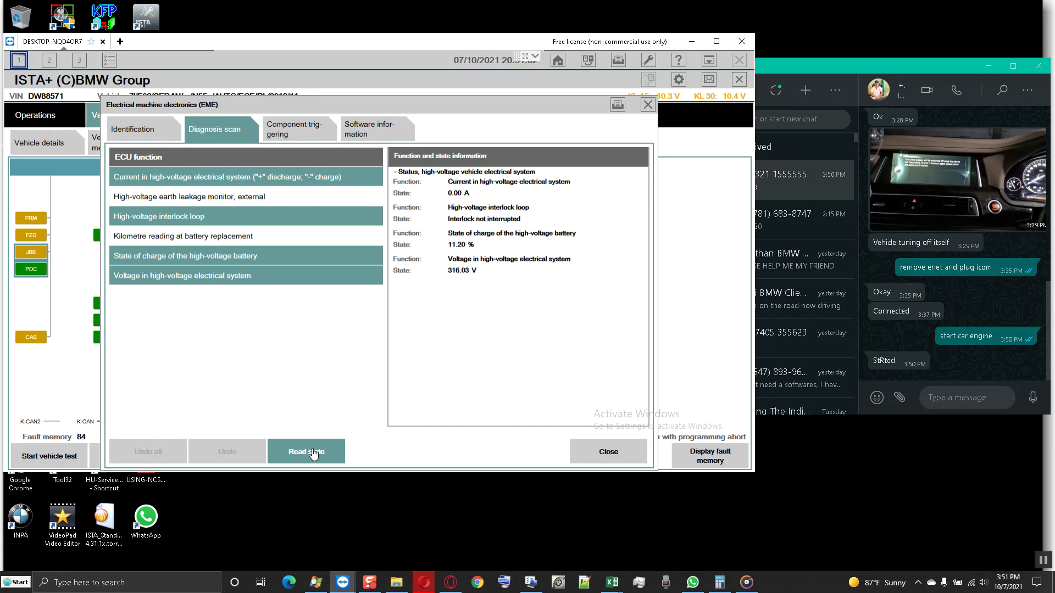
pyautogui.click(314, 453)
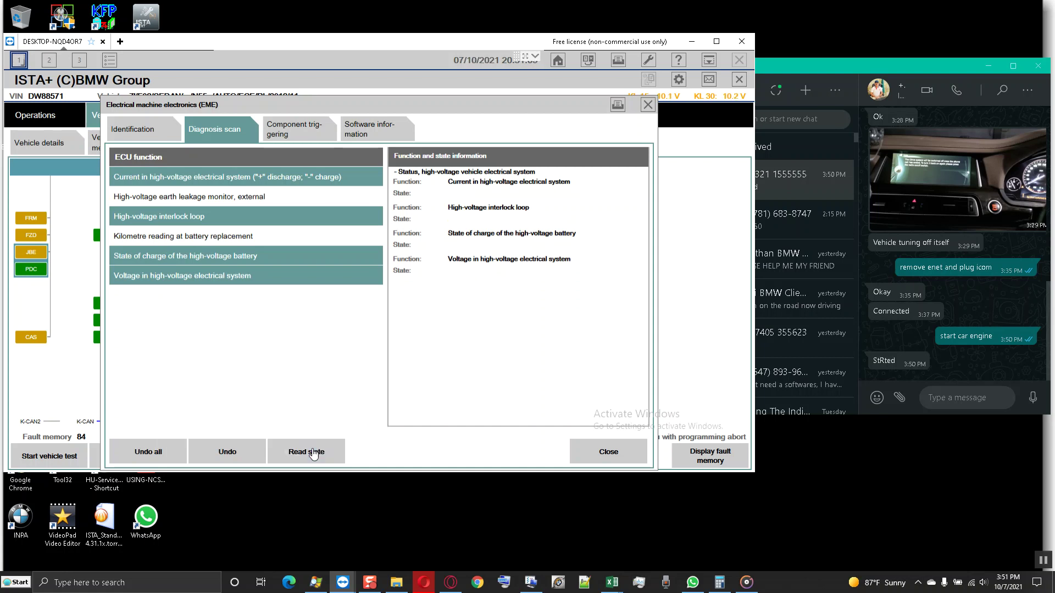
pyautogui.click(260, 197)
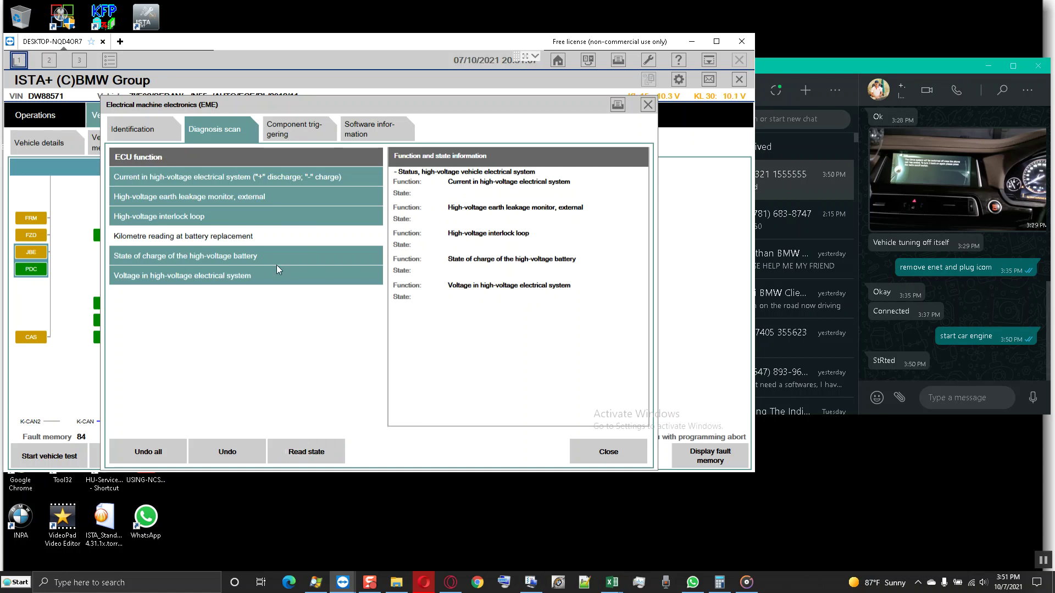
pyautogui.click(255, 242)
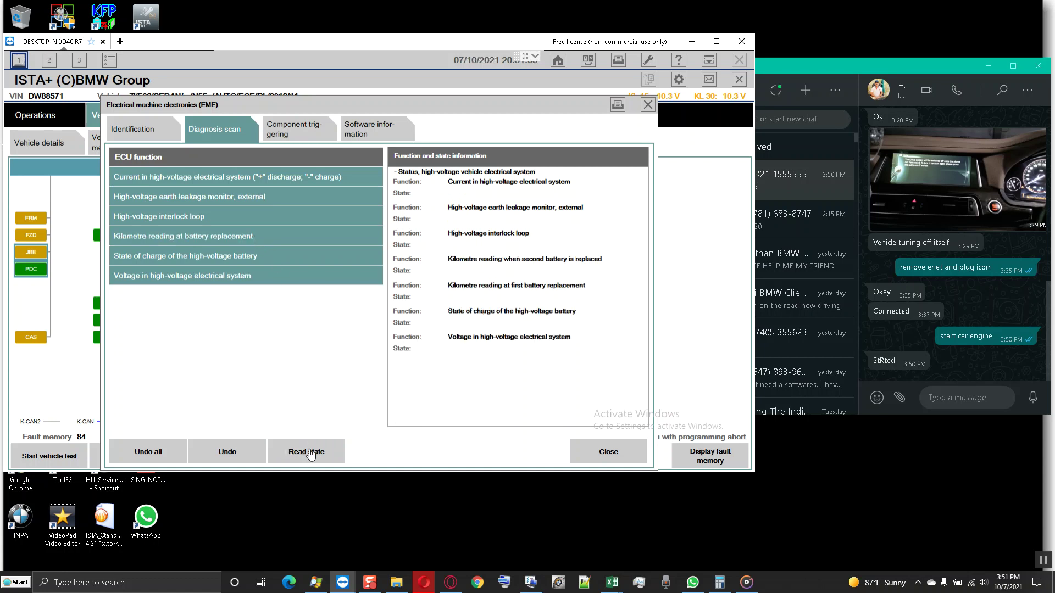
pyautogui.press('Return')
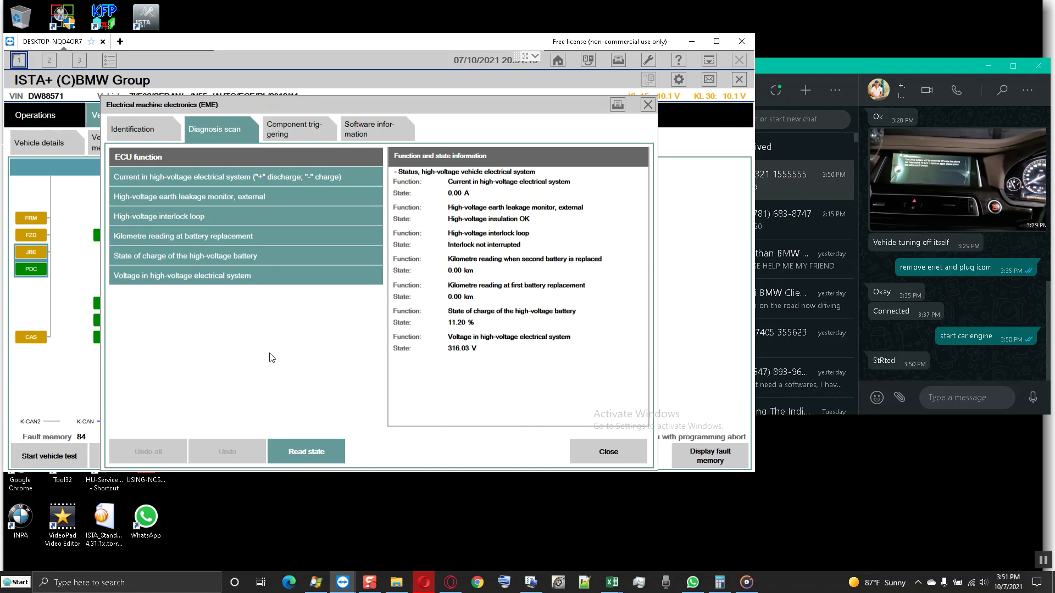
# - Clear the readings, view the component triggering and identification tabs, and close the EME dialog
pyautogui.click(306, 453)
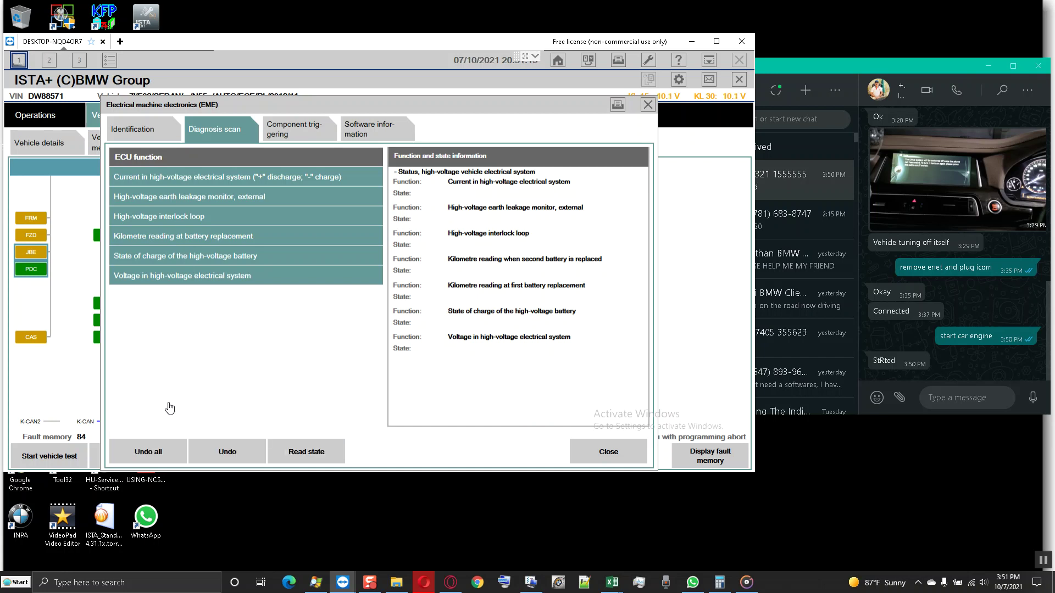
pyautogui.click(149, 451)
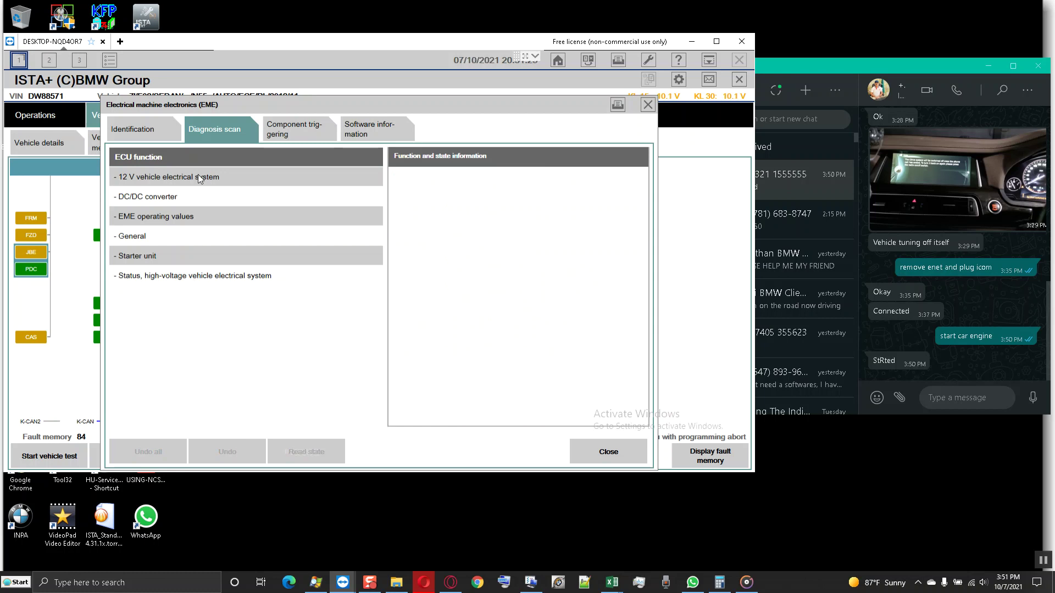
pyautogui.click(282, 134)
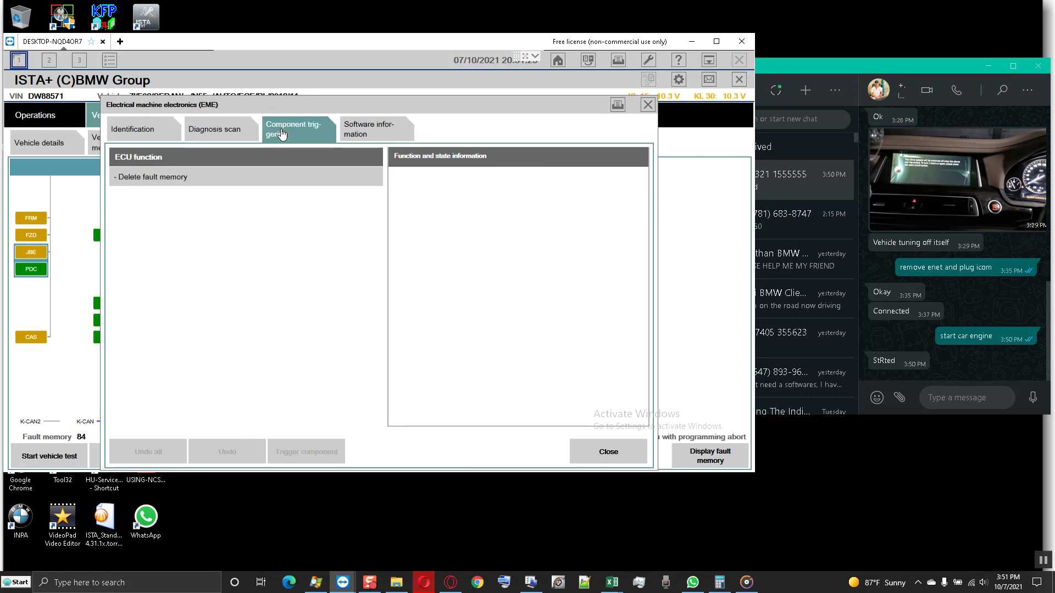
pyautogui.click(147, 130)
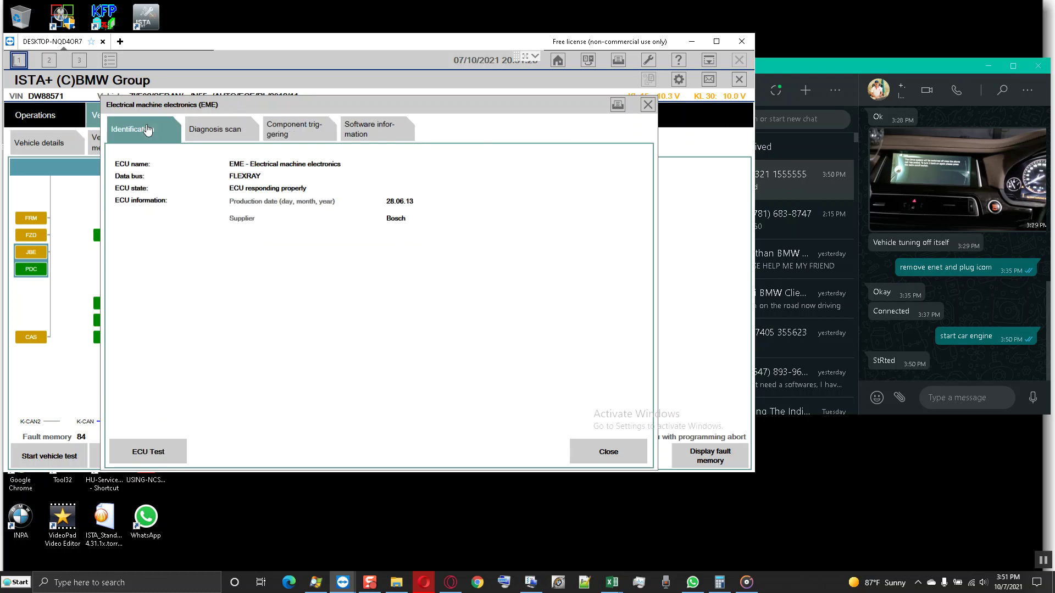
pyautogui.click(599, 451)
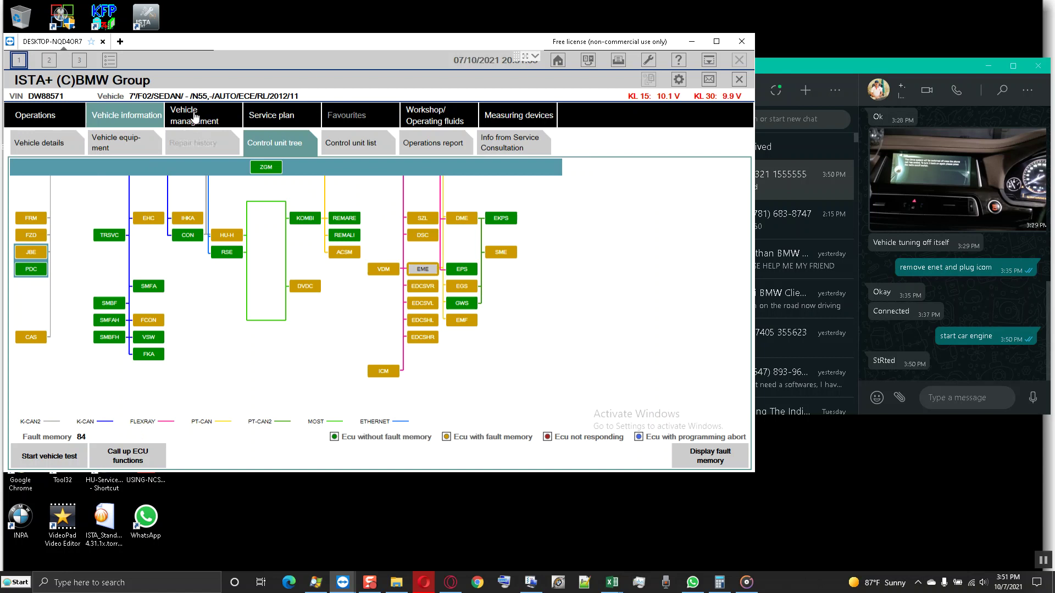
# - Load the 84-entry fault memory list through Vehicle management's service functions
pyautogui.click(194, 116)
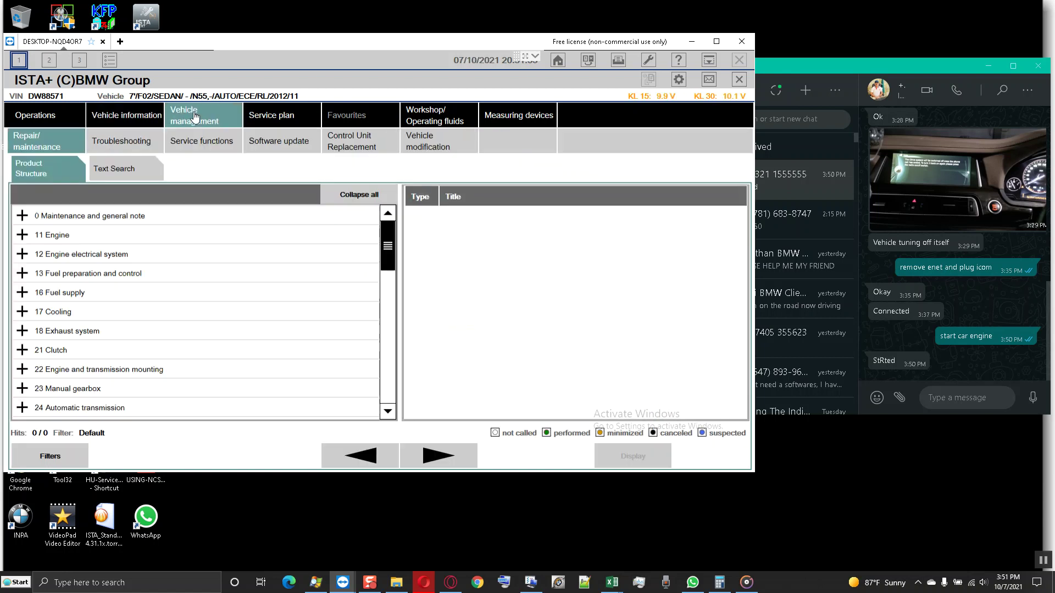
pyautogui.click(222, 145)
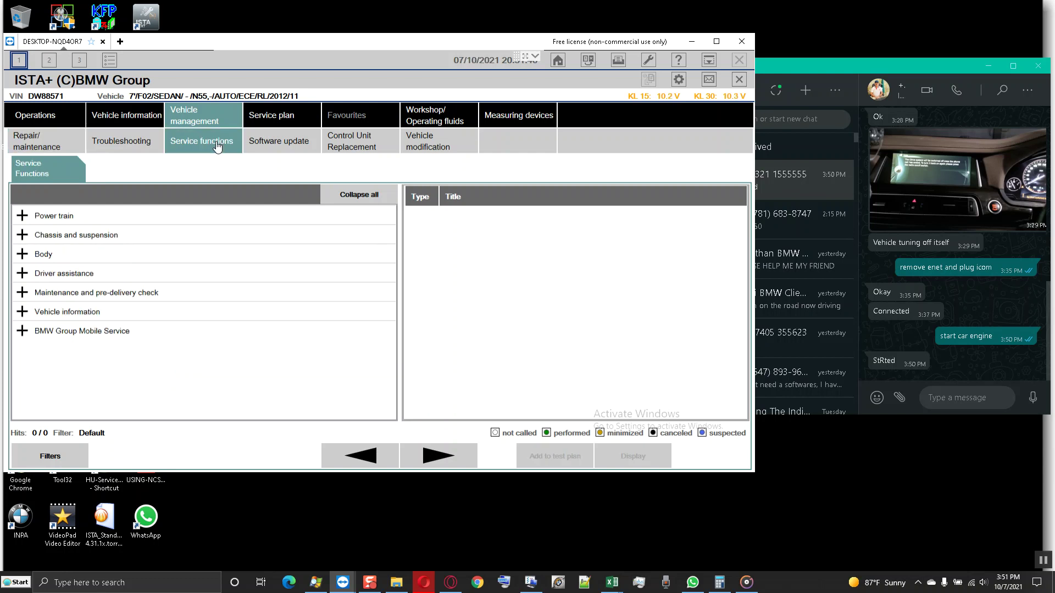
pyautogui.click(134, 140)
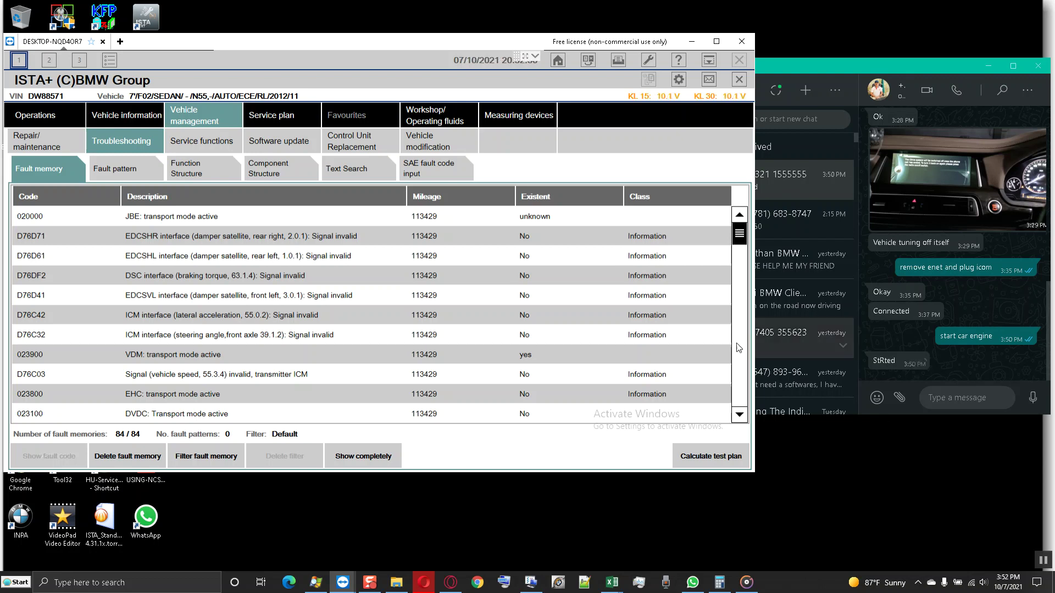
pyautogui.click(355, 272)
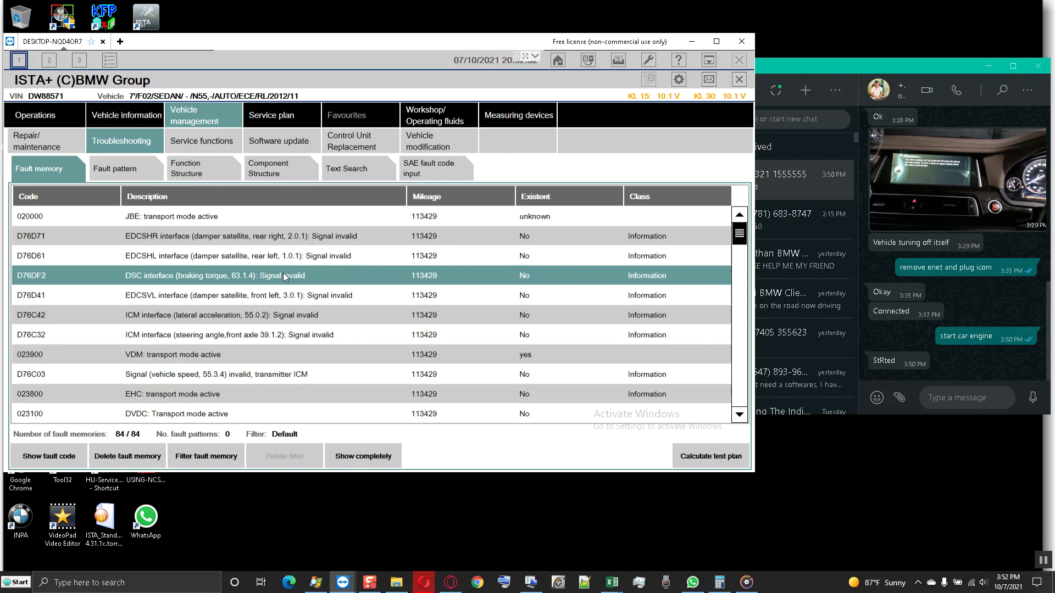
pyautogui.scroll(-1, 328, 299)
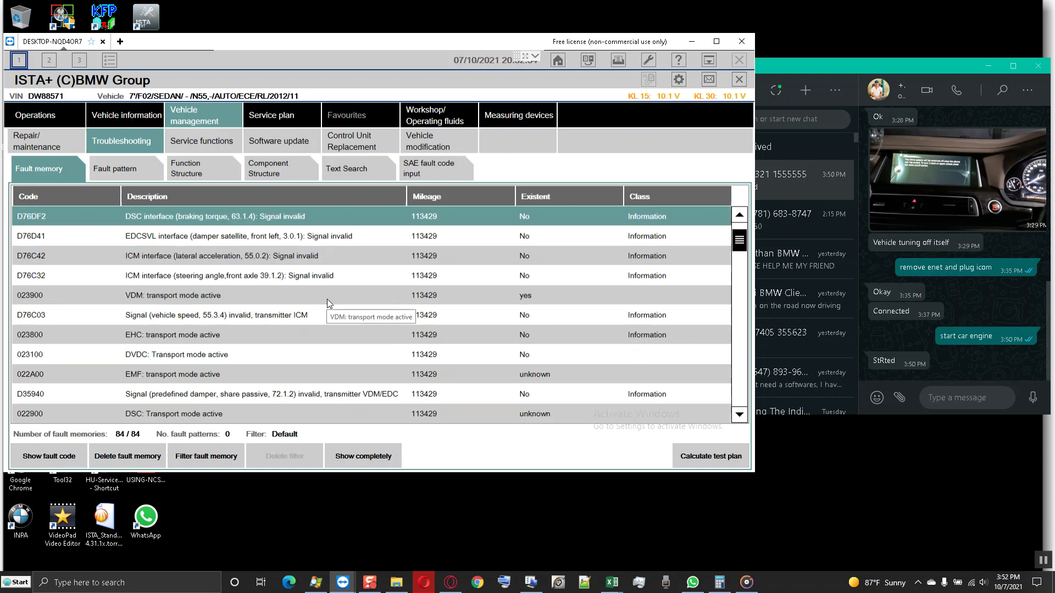
pyautogui.scroll(-5, 277, 318)
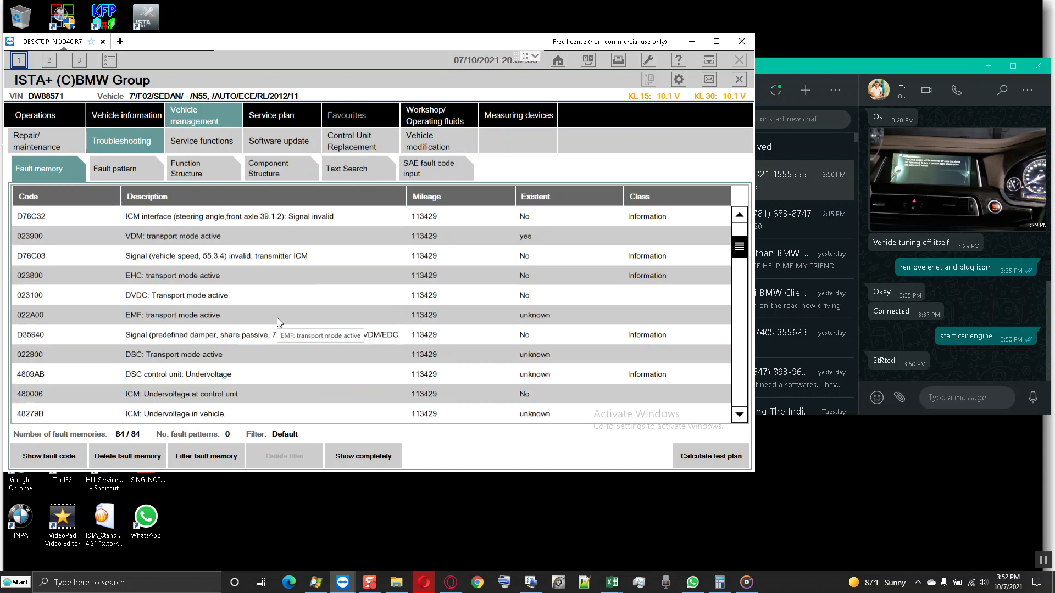
pyautogui.scroll(3, 277, 318)
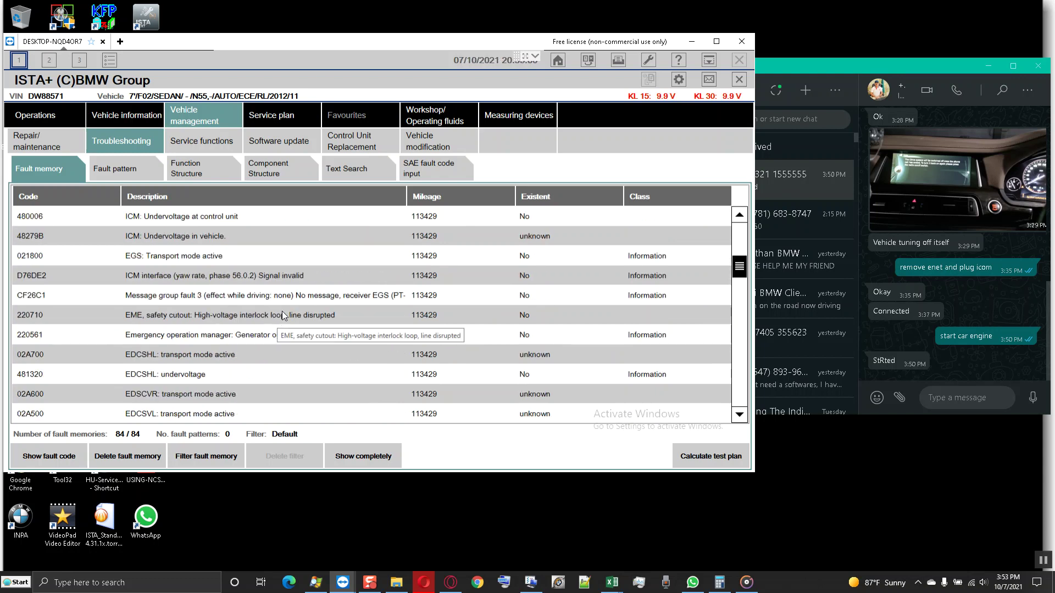
pyautogui.scroll(-4, 282, 314)
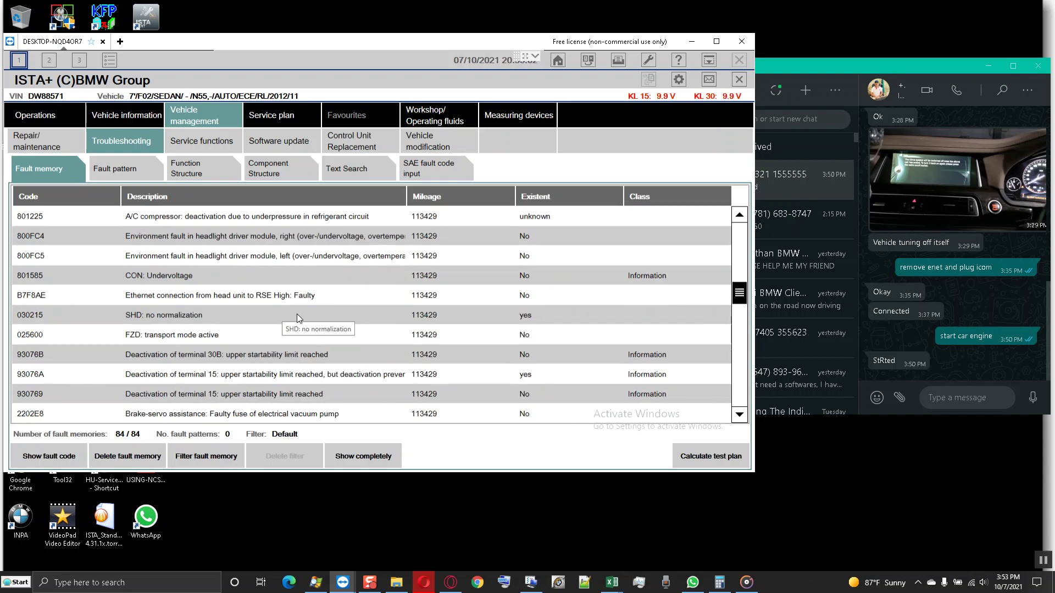
pyautogui.scroll(-5, 297, 315)
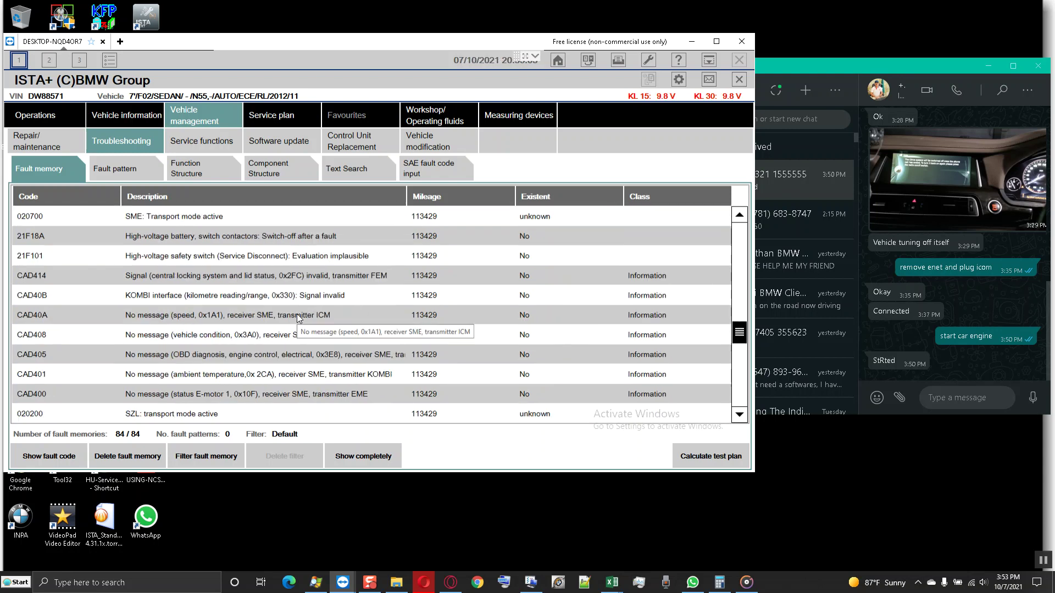
pyautogui.scroll(3, 297, 319)
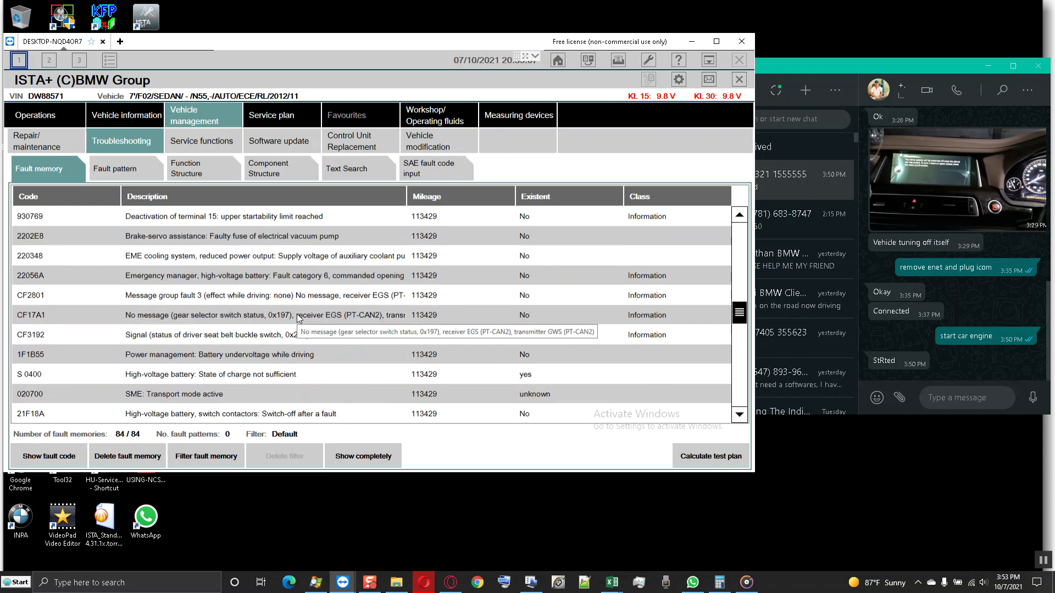
pyautogui.scroll(-6, 298, 318)
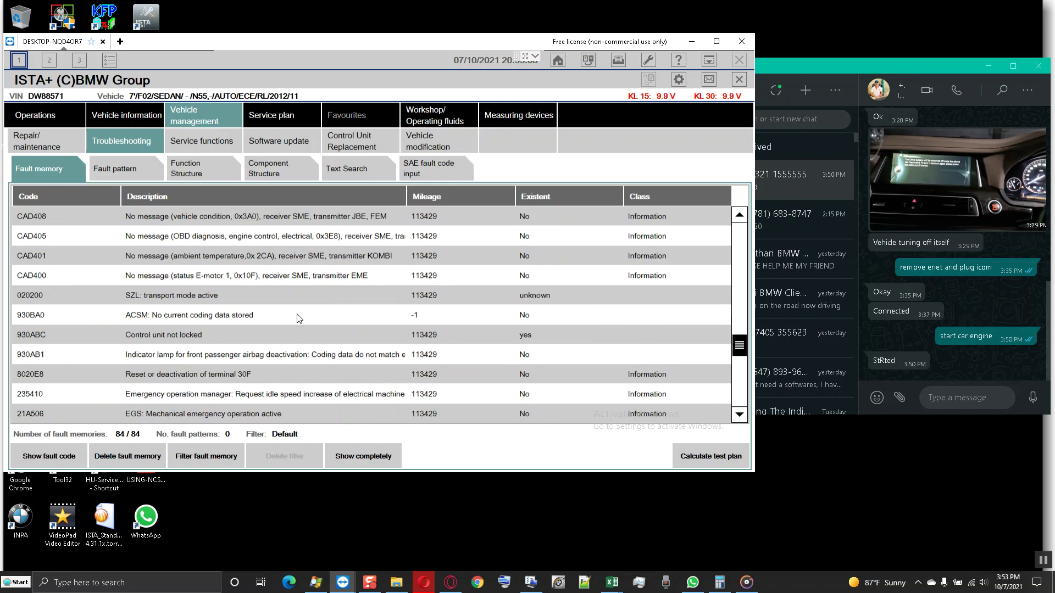
pyautogui.scroll(-1, 297, 318)
pyautogui.scroll(-4, 297, 318)
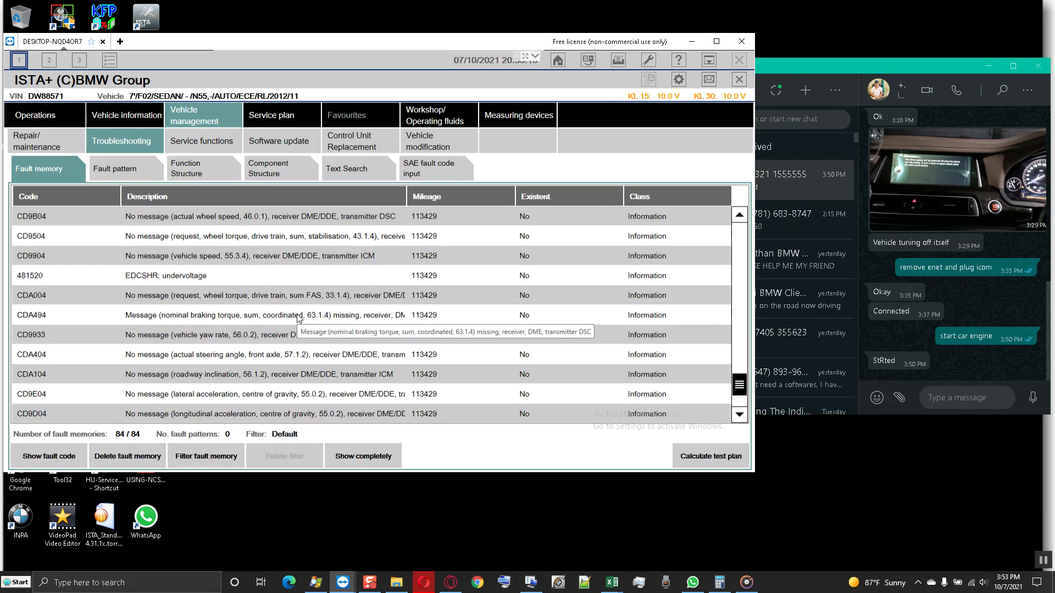
# - Ask the client 'is the car engine running or nor', then select fault 481520 in ISTA+
pyautogui.click(960, 391)
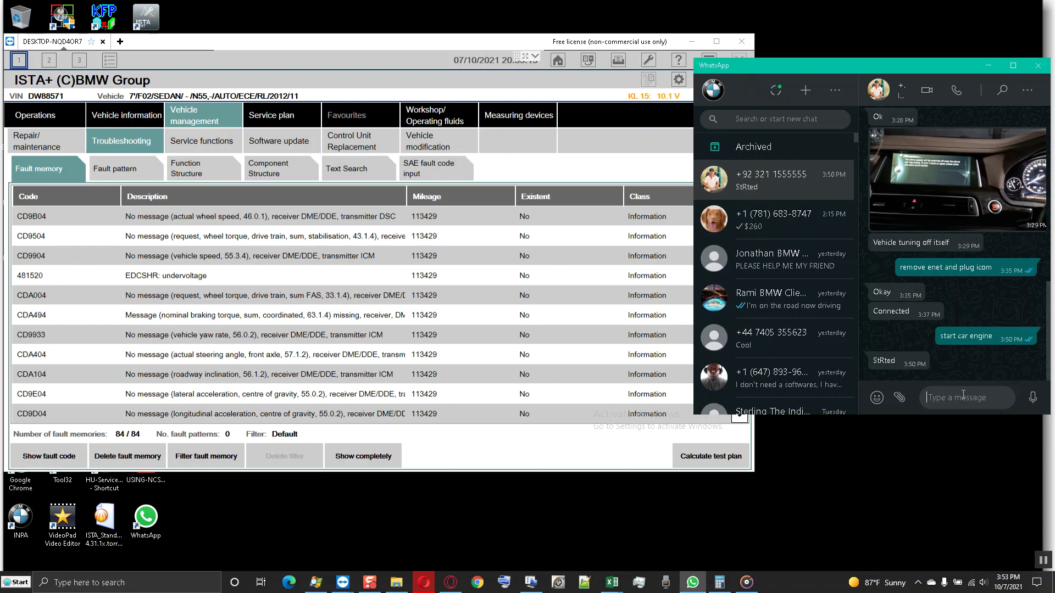
pyautogui.write('is the car engine ru')
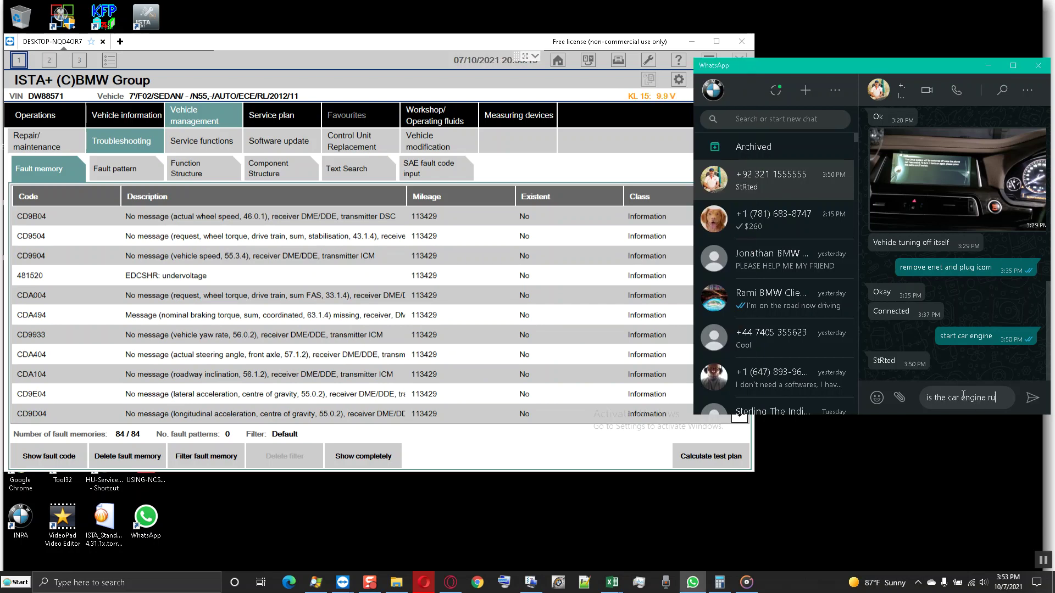
pyautogui.write('nning or nor')
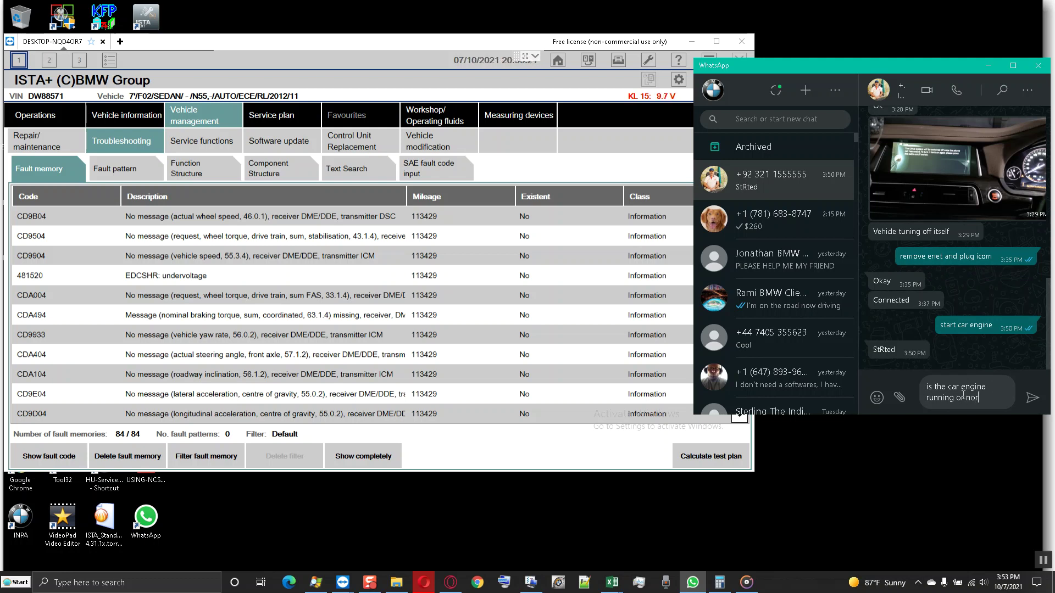
pyautogui.press('Return')
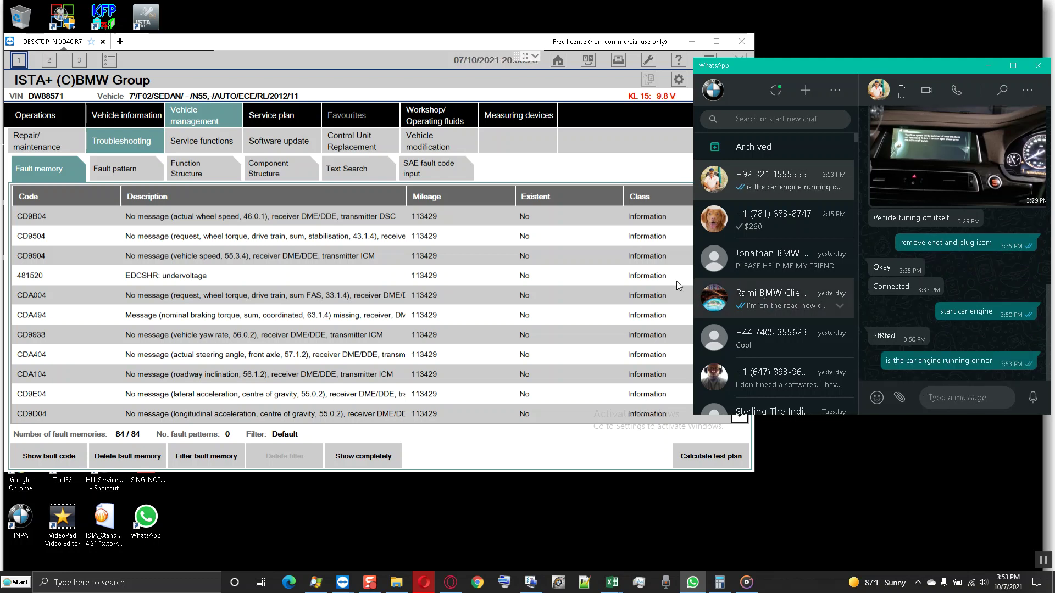
pyautogui.click(331, 279)
pyautogui.click(330, 278)
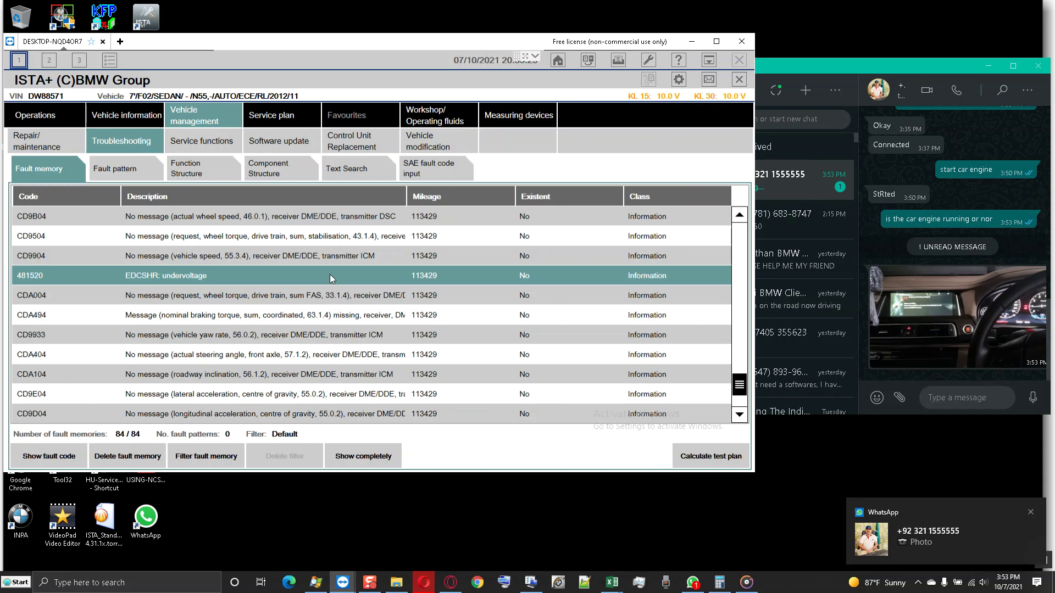
pyautogui.click(351, 306)
pyautogui.scroll(2, 350, 306)
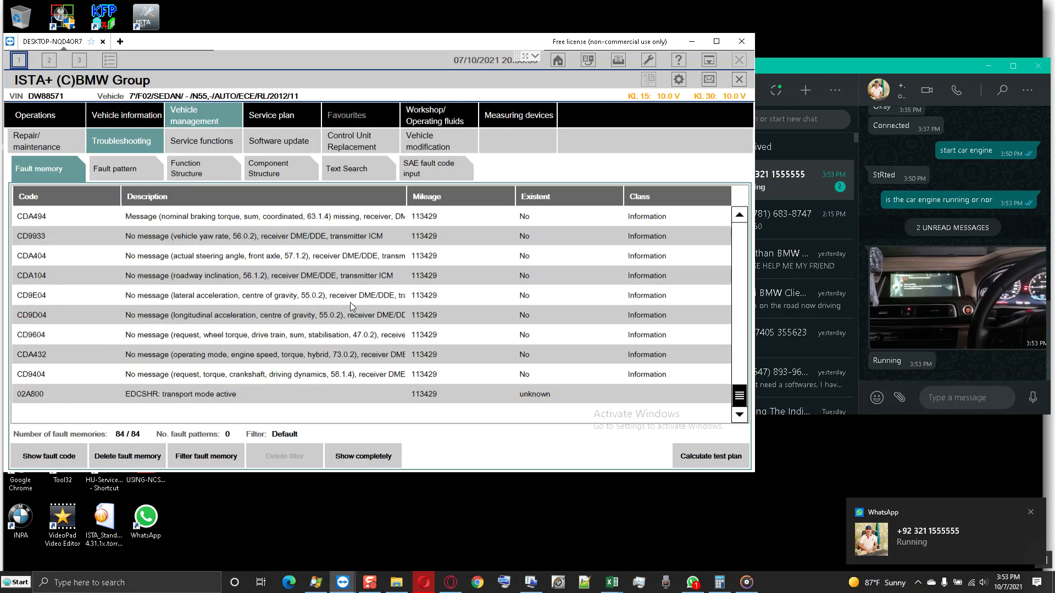
pyautogui.scroll(-2, 350, 306)
pyautogui.scroll(5, 350, 306)
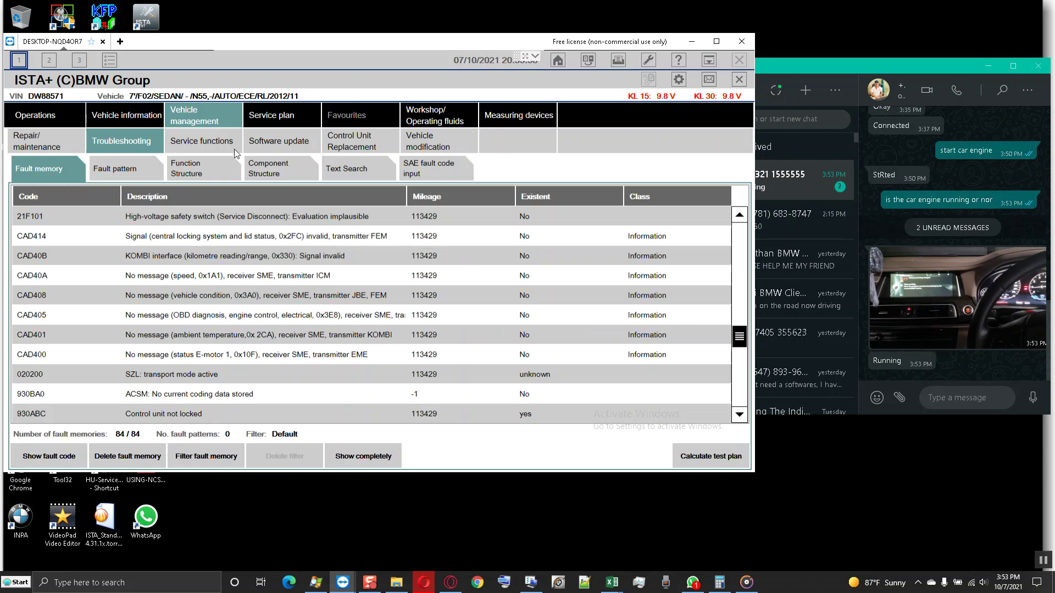
pyautogui.click(217, 142)
pyautogui.click(146, 140)
pyautogui.click(232, 395)
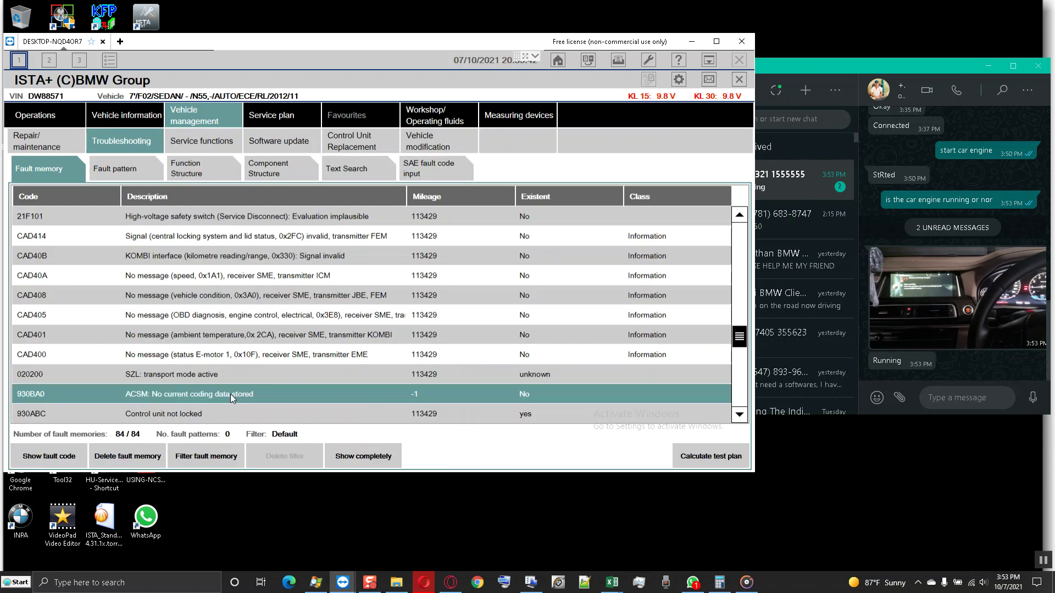
pyautogui.scroll(-2, 230, 328)
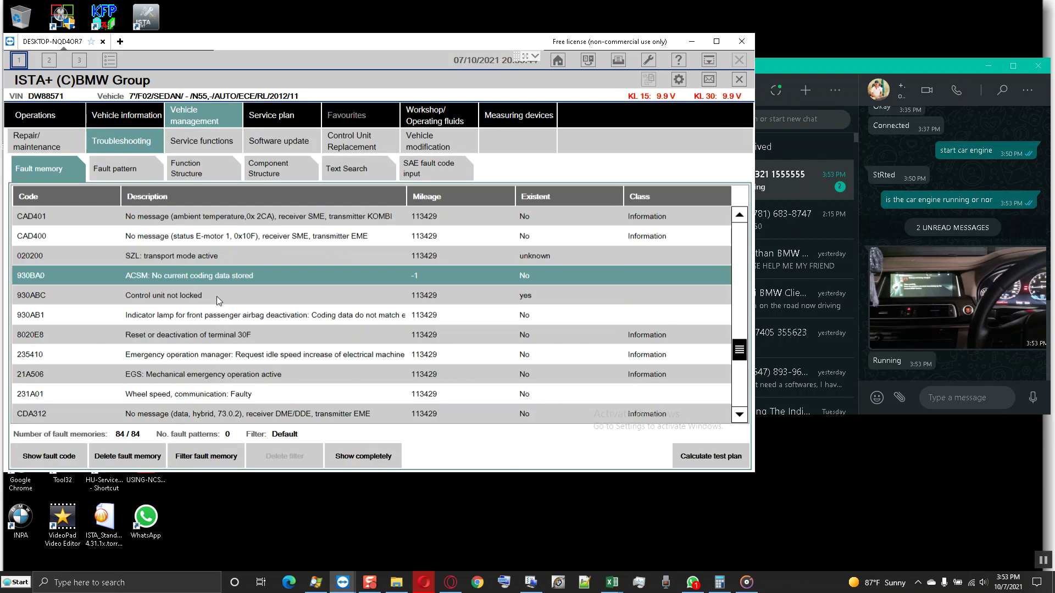
pyautogui.click(216, 294)
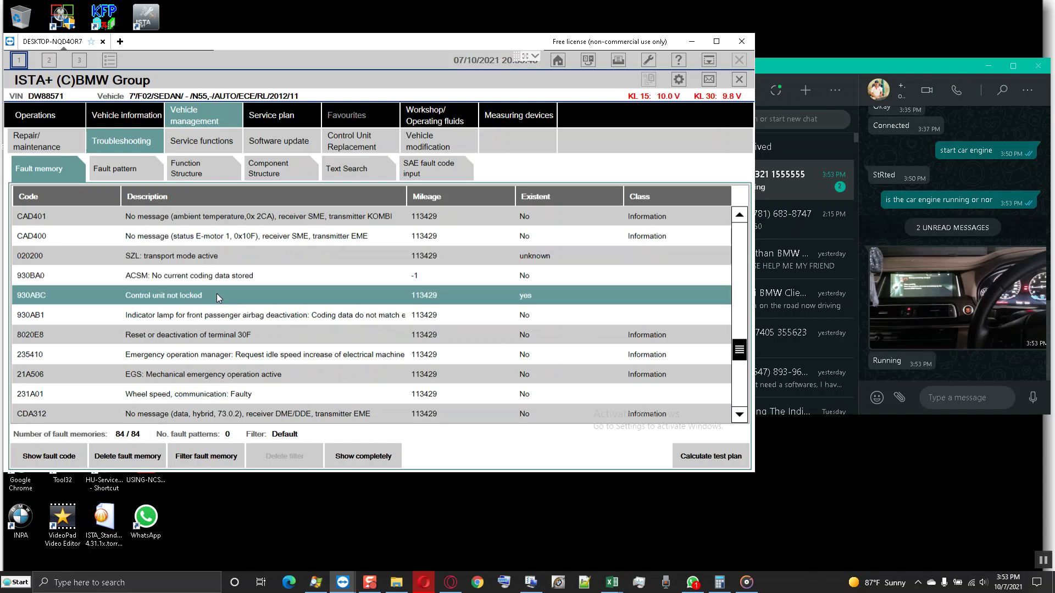
# - In ISTA+ service functions, go to Body › Safety functions › Lock airbag and pick 'Enable airbag activation after programming operation'
pyautogui.click(219, 142)
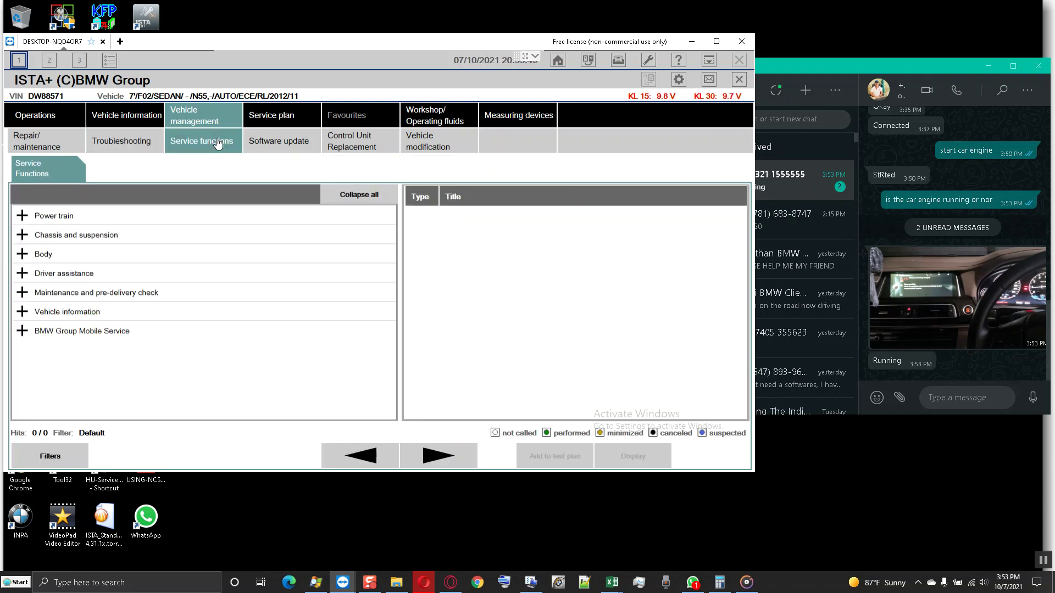
pyautogui.click(23, 255)
pyautogui.scroll(-1, 27, 263)
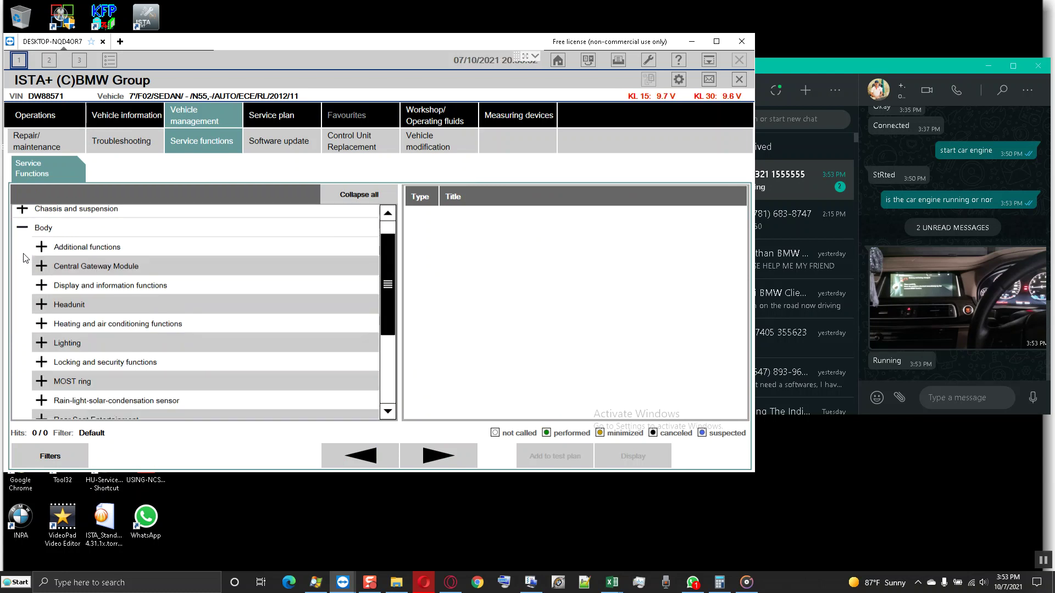
pyautogui.click(42, 412)
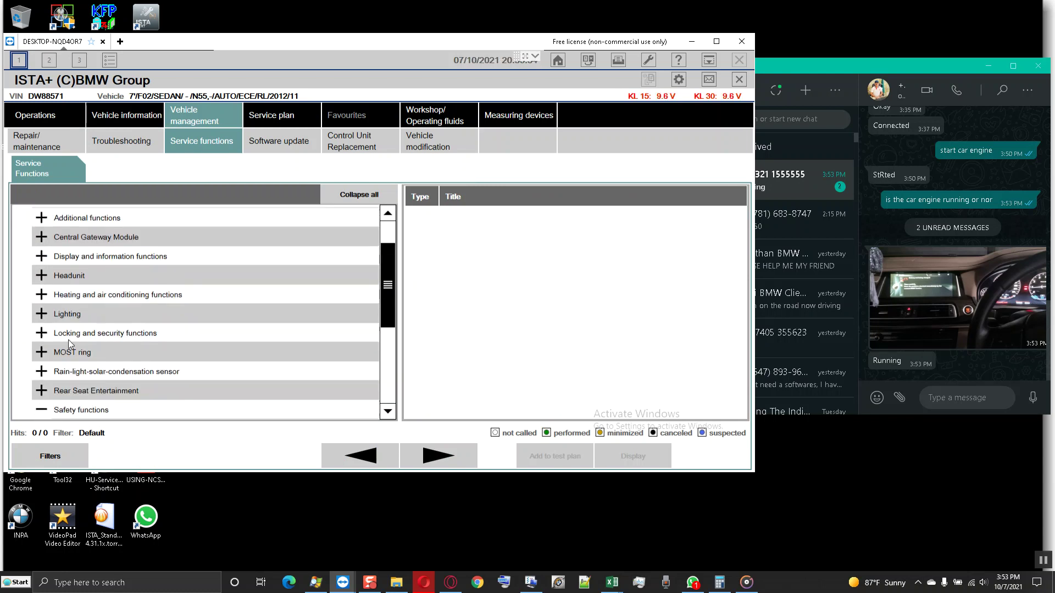
pyautogui.scroll(-1, 69, 339)
pyautogui.scroll(-1, 68, 339)
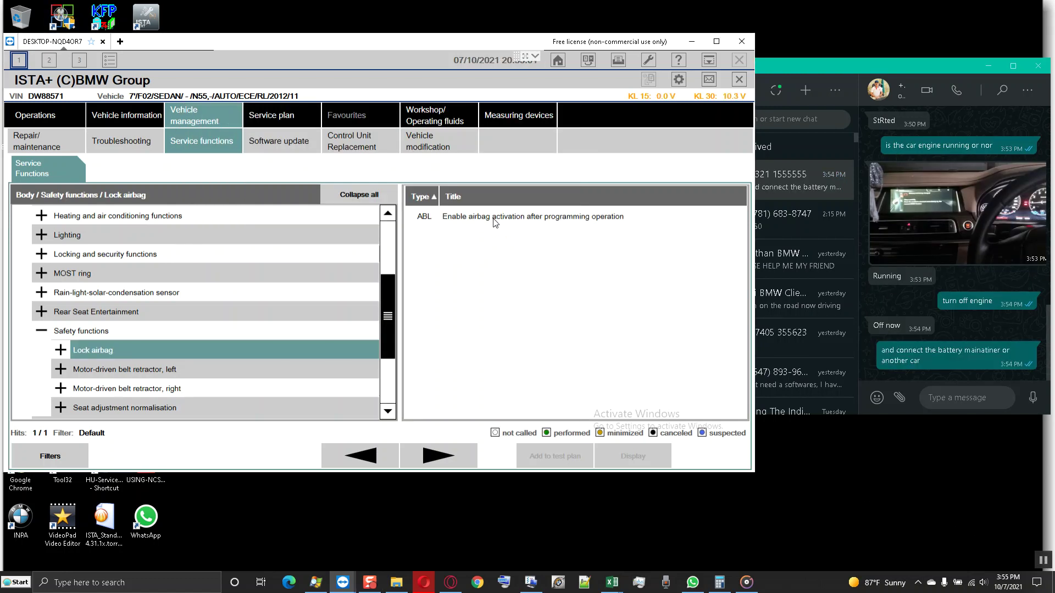
pyautogui.click(493, 217)
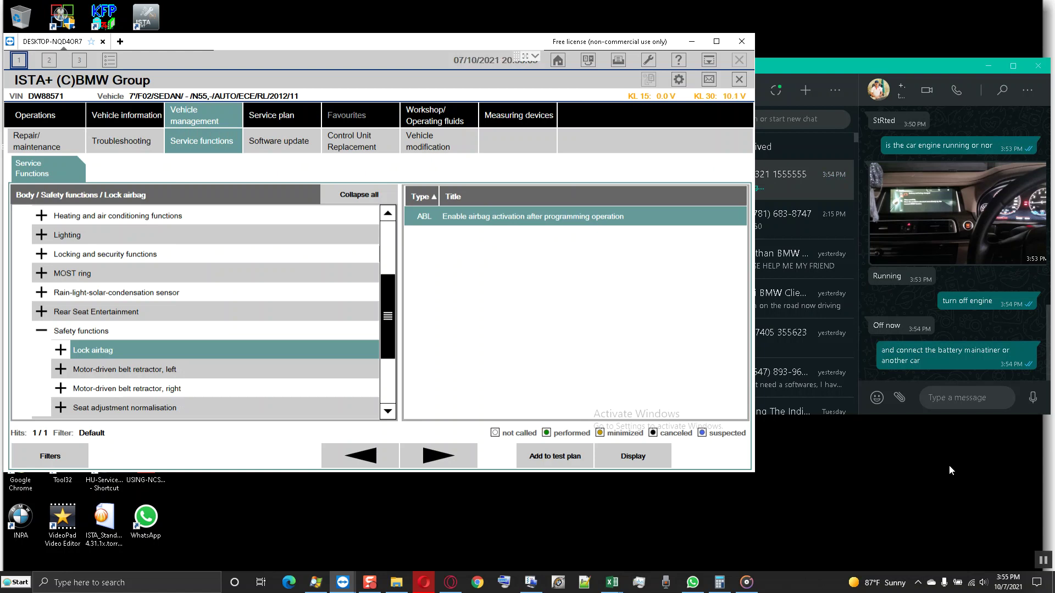
pyautogui.click(962, 400)
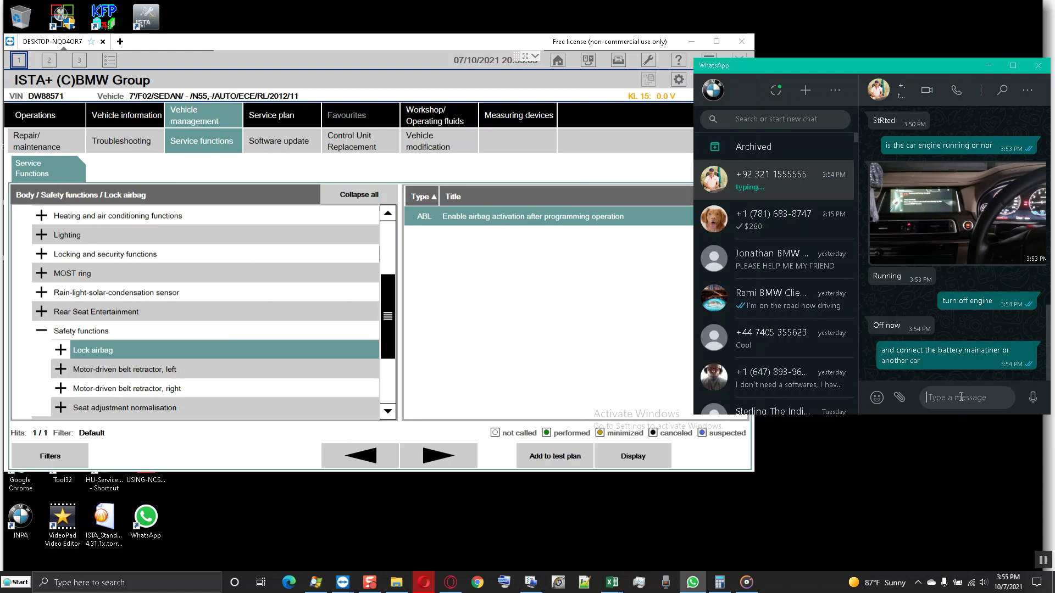
# - Send 'turn on kl15' in the WhatsApp chat, then start the airbag activation procedure in ISTA+
pyautogui.write('turn on kl')
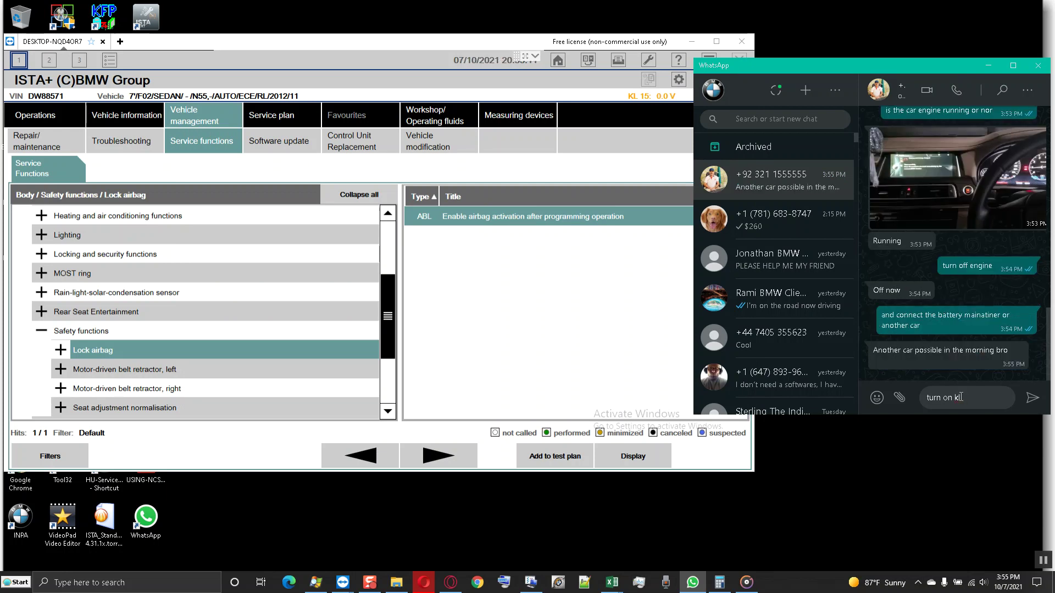
pyautogui.write('15')
pyautogui.press('Return')
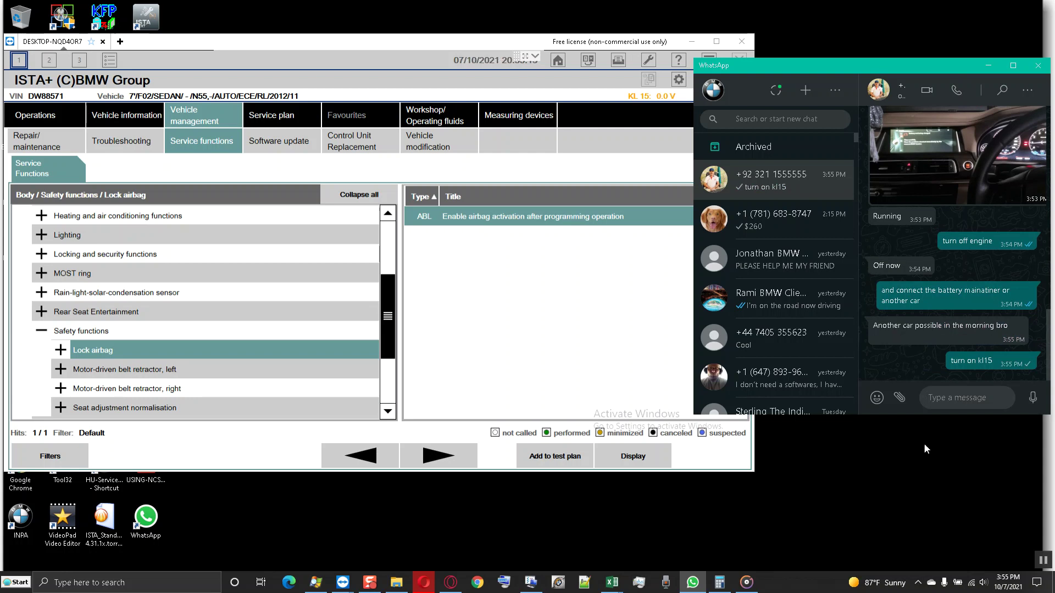
pyautogui.click(337, 43)
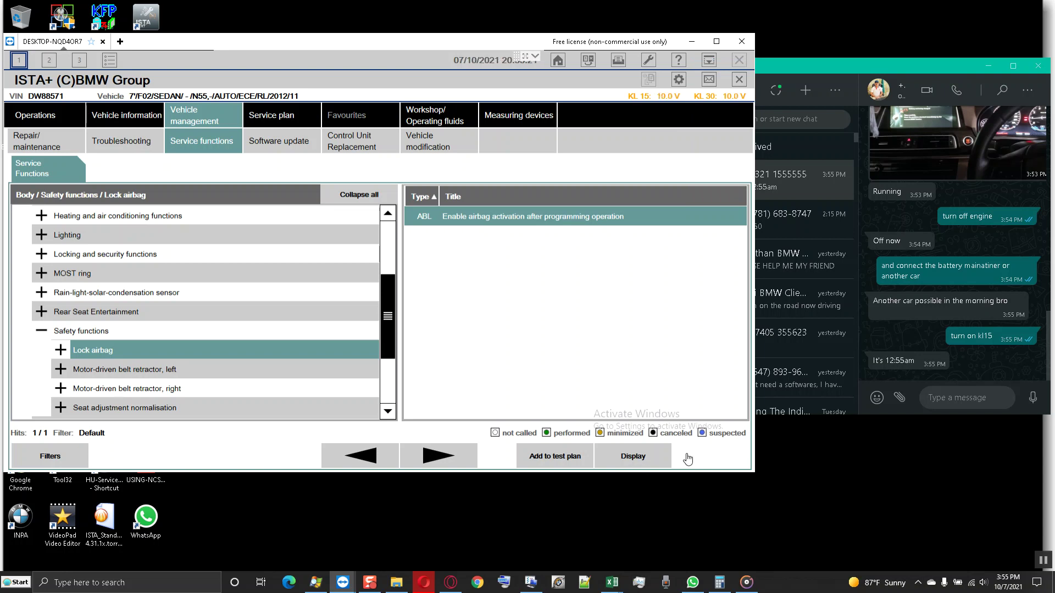
pyautogui.click(687, 458)
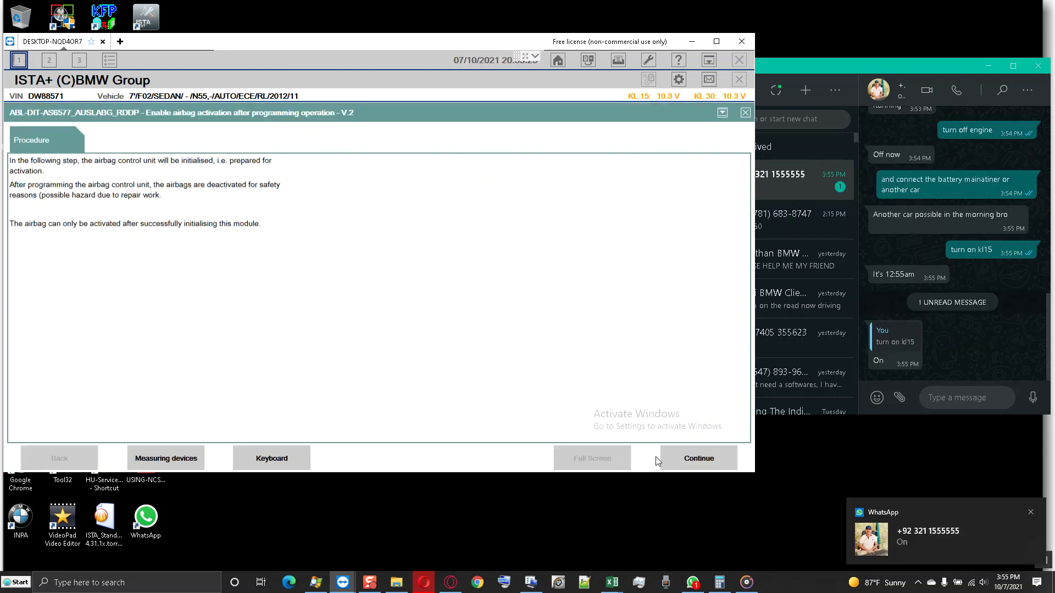
# - Run the airbag activation through ACSM crash safety module initialisation to 'End service function'
pyautogui.click(691, 458)
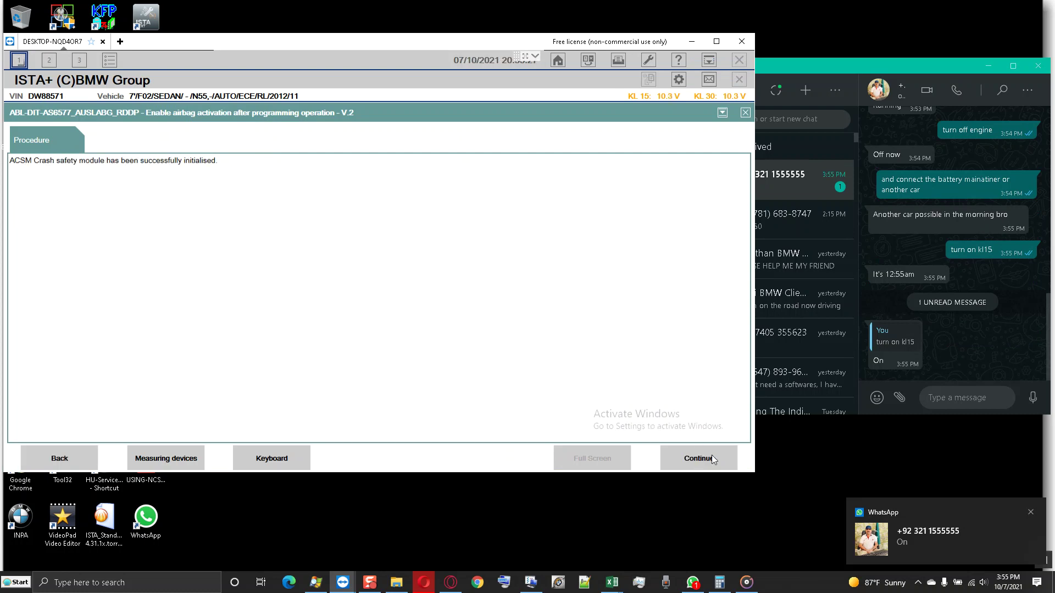
pyautogui.click(690, 463)
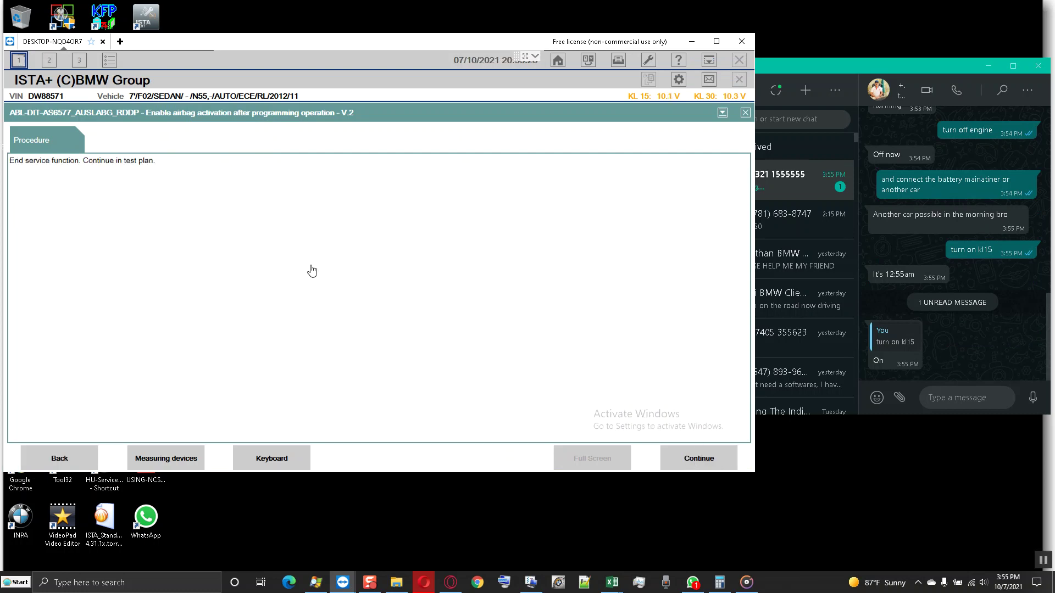
# - Exit the service function and delete all fault memories from the fault memory list, confirming Yes
pyautogui.click(695, 461)
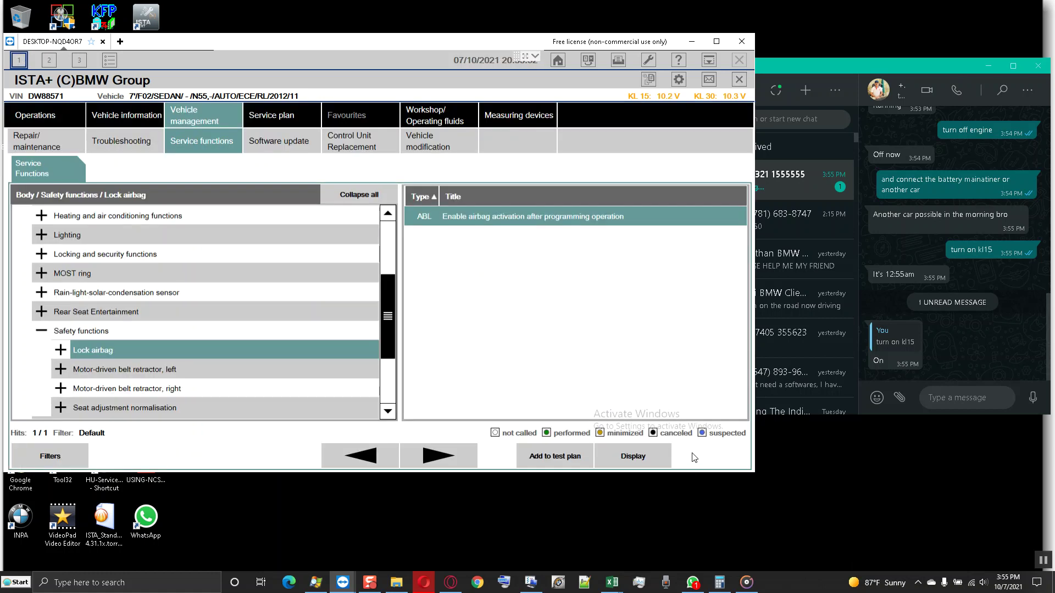
pyautogui.click(131, 141)
pyautogui.click(139, 456)
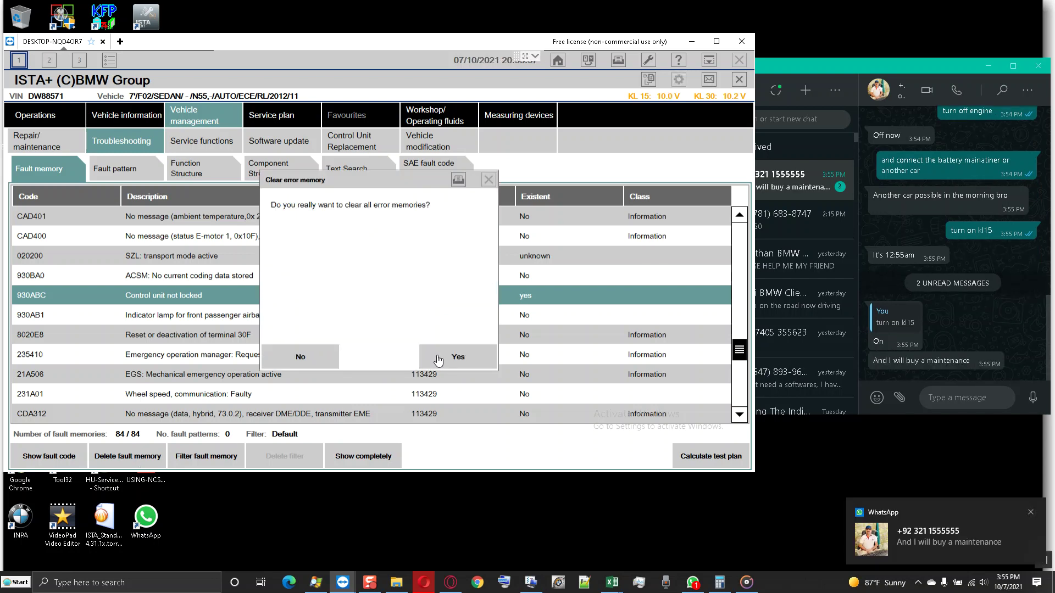
pyautogui.click(438, 358)
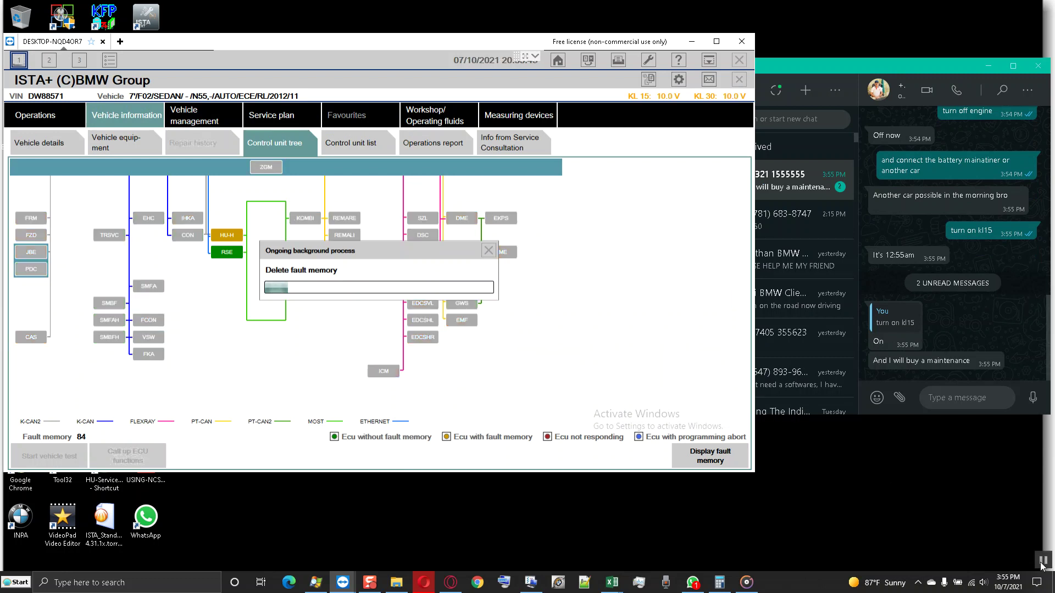
pyautogui.click(878, 90)
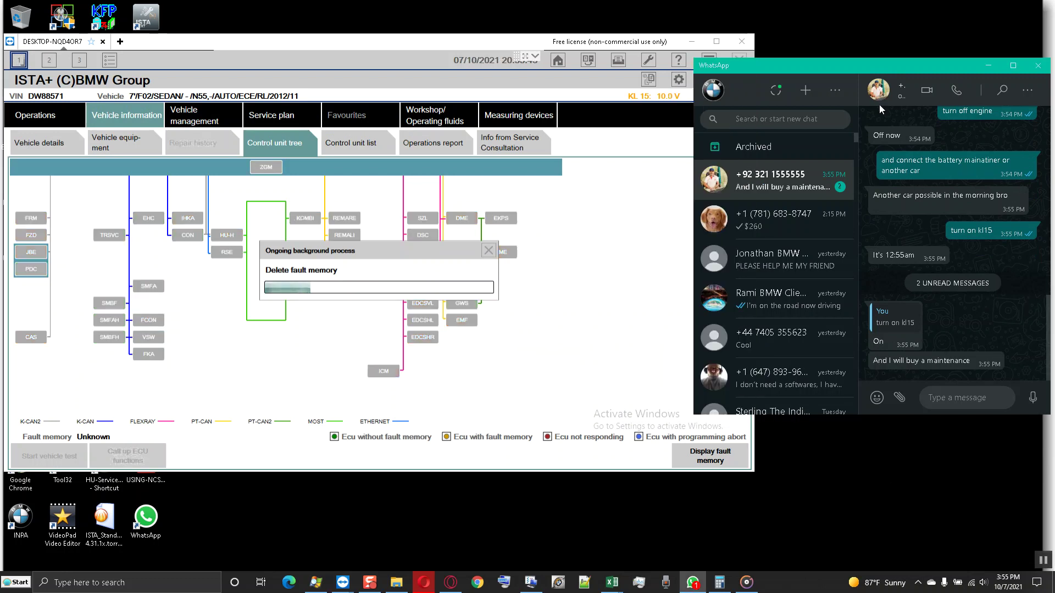
# - View the contact's info and full-size profile photo, then return to the conversation
pyautogui.click(877, 93)
pyautogui.click(915, 173)
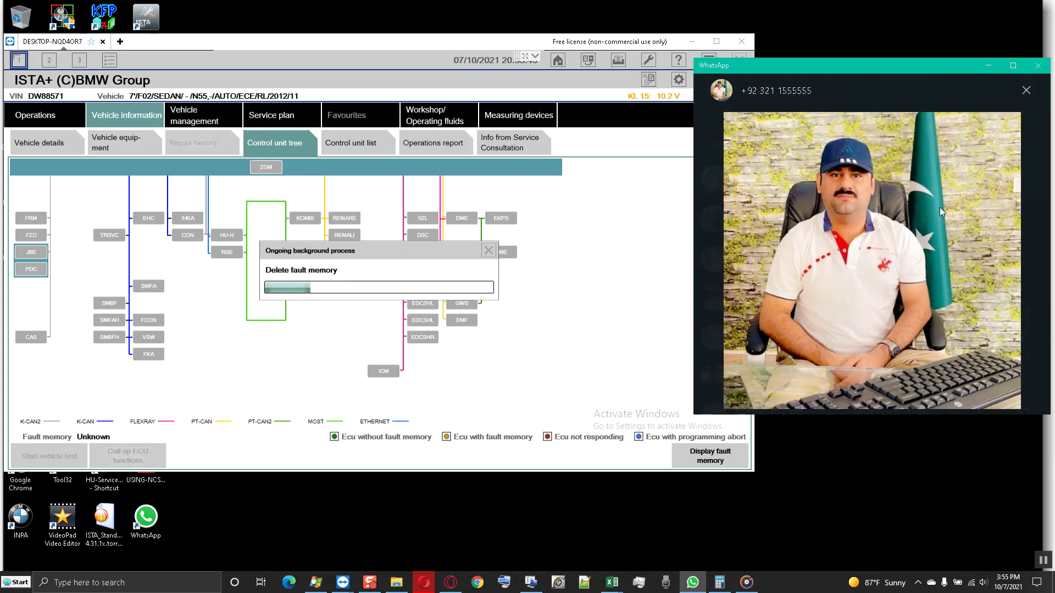
pyautogui.click(1025, 92)
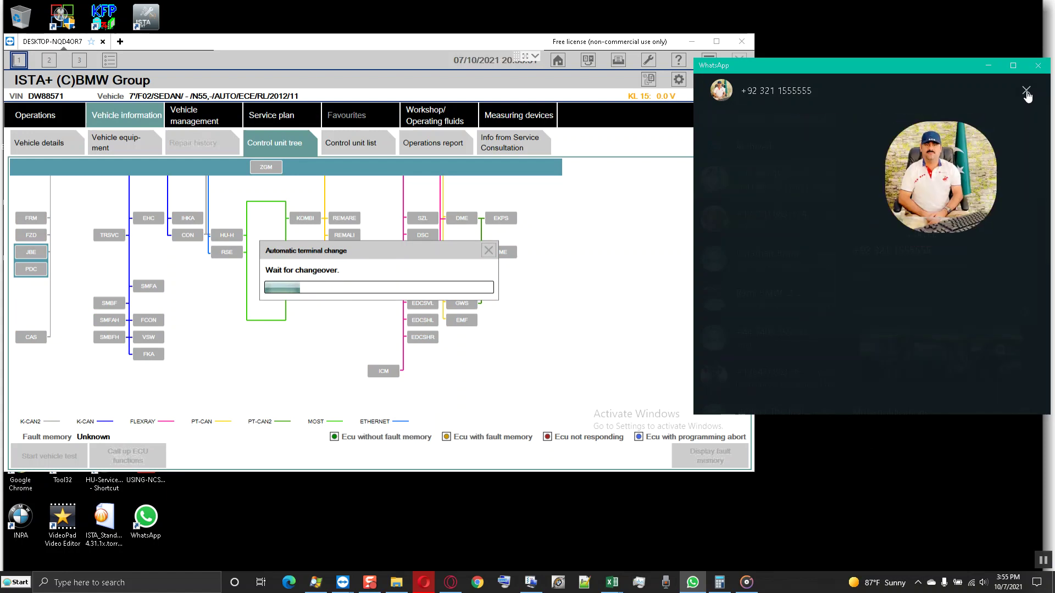
pyautogui.scroll(-5, 995, 230)
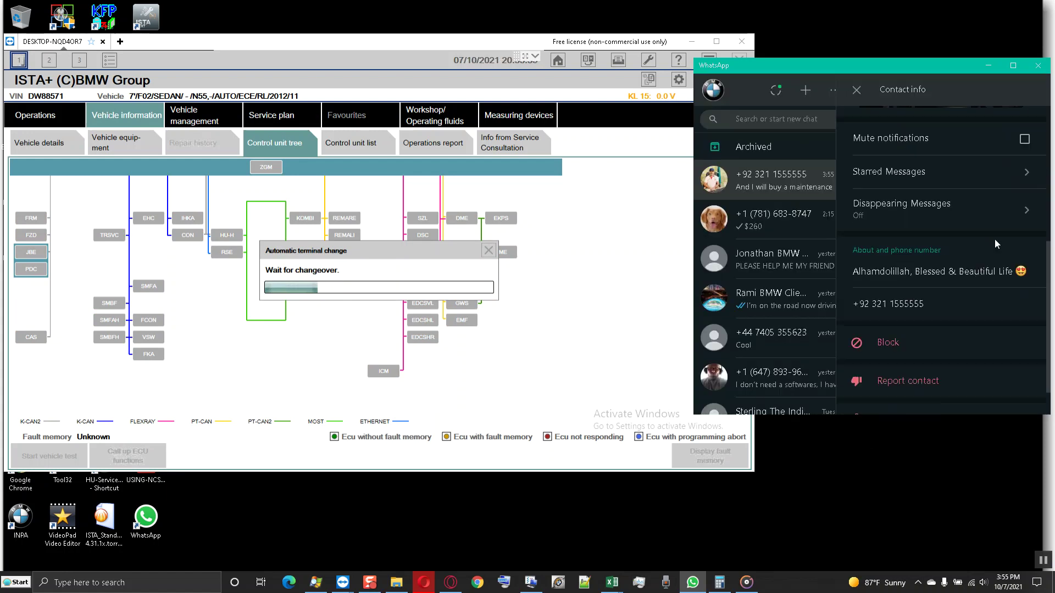
pyautogui.click(758, 187)
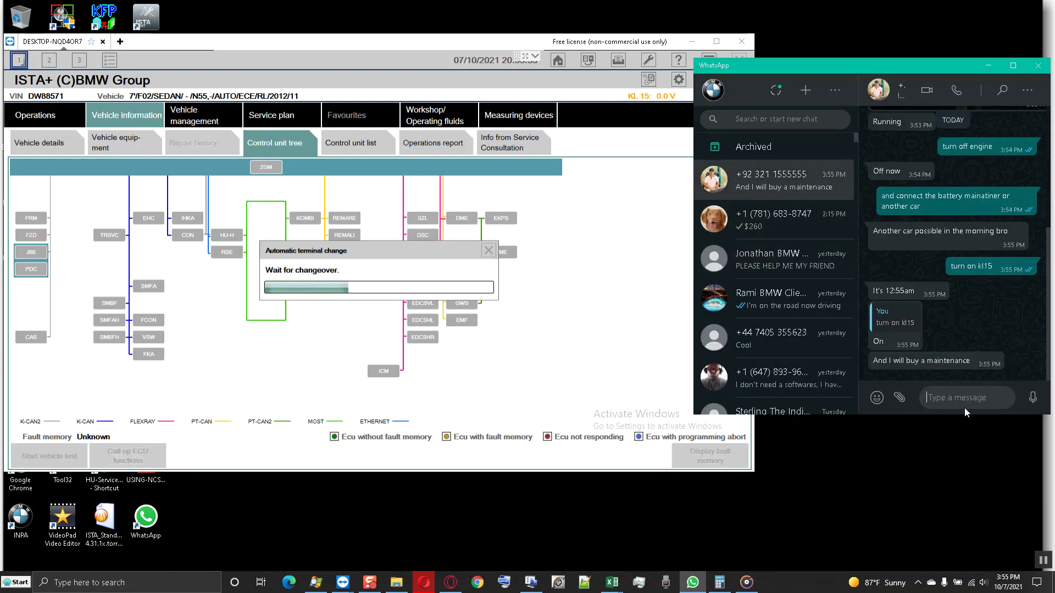
pyautogui.click(413, 43)
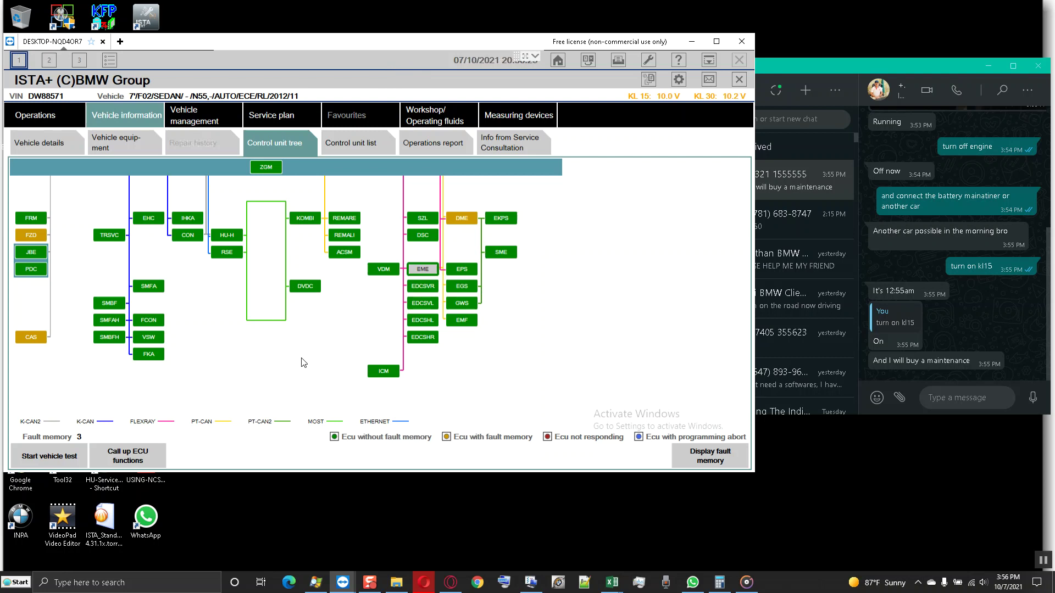
# - Send 'dam the EME now is in green' and 'no fault code' in the chat
pyautogui.click(958, 400)
pyautogui.write('d')
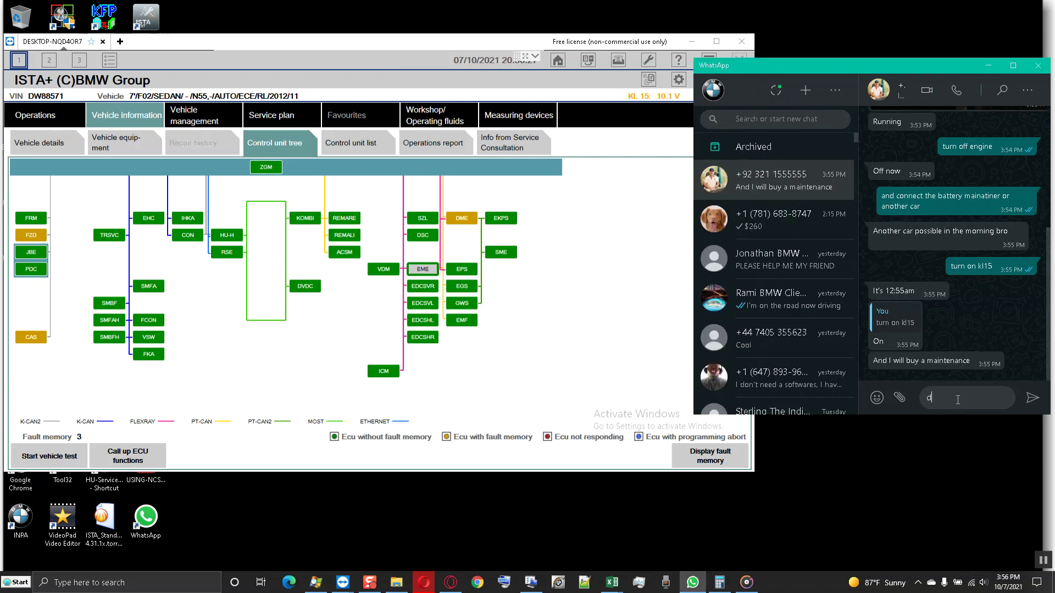
pyautogui.write('am the EME now is in green')
pyautogui.press('Return')
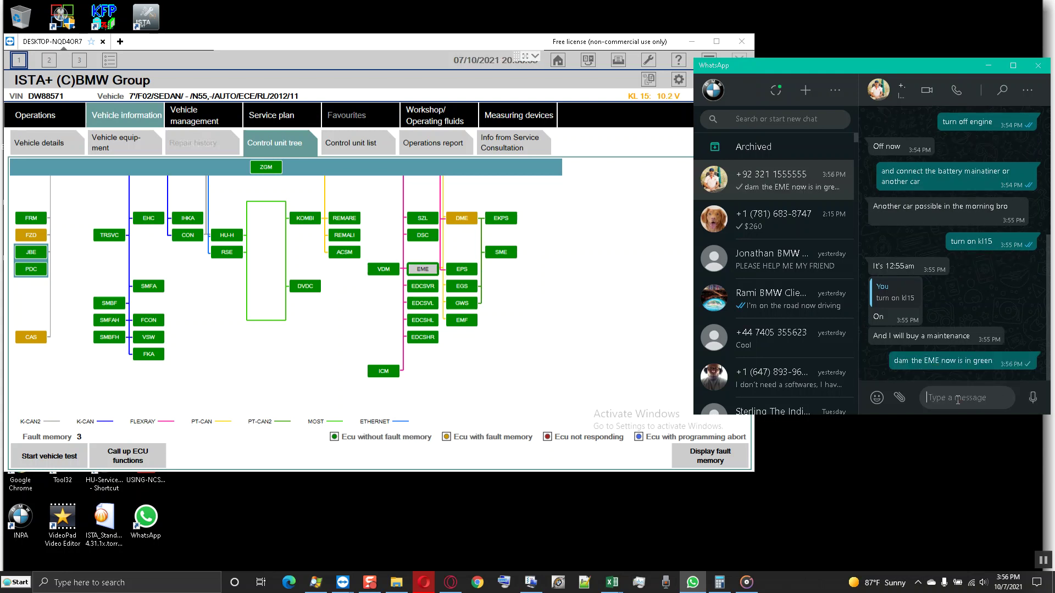
pyautogui.write('no fault')
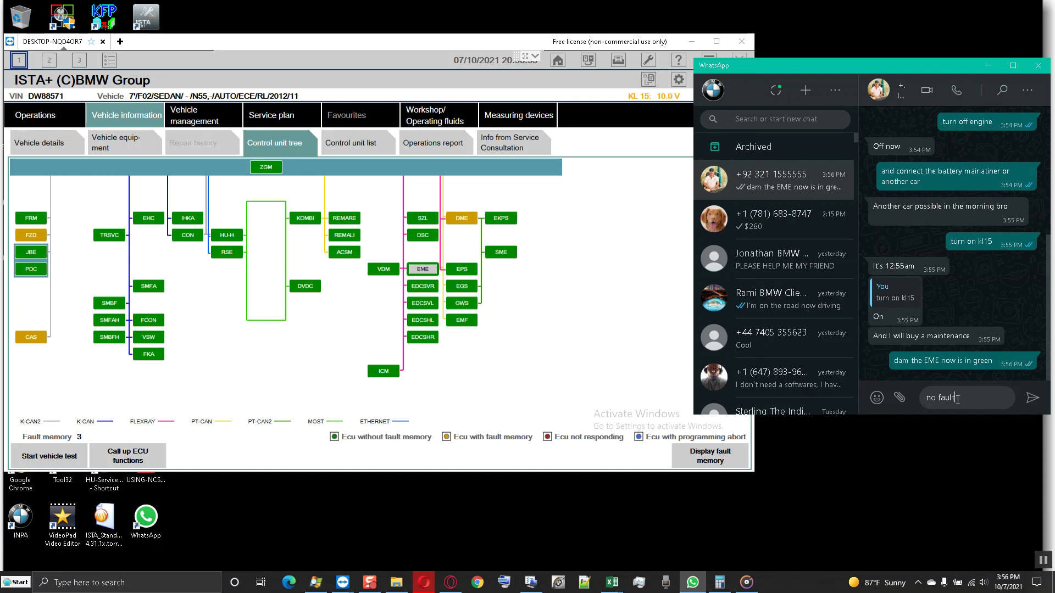
pyautogui.write(' code')
pyautogui.press('Return')
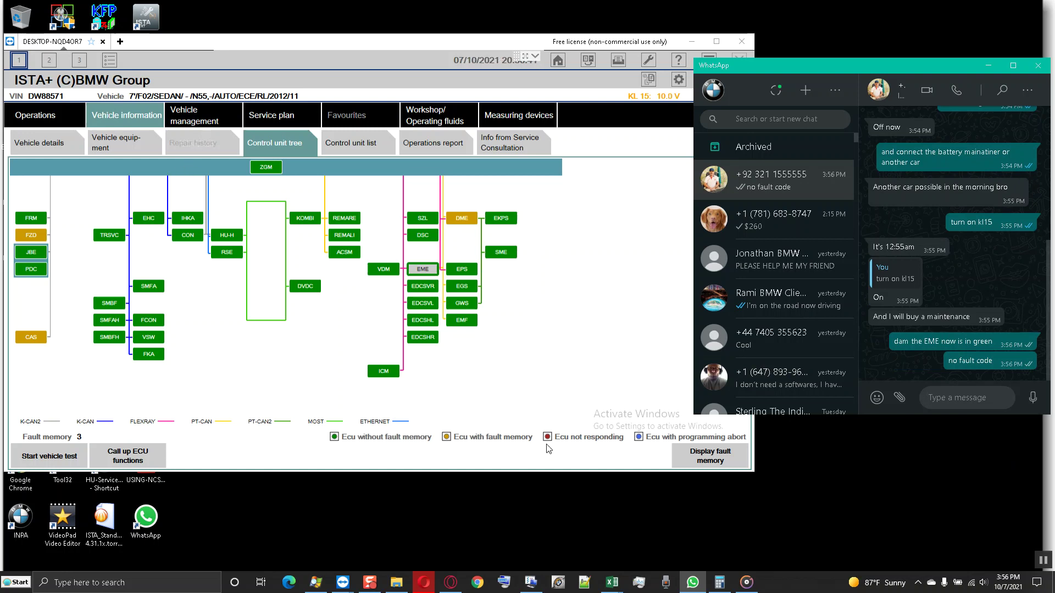
pyautogui.click(693, 459)
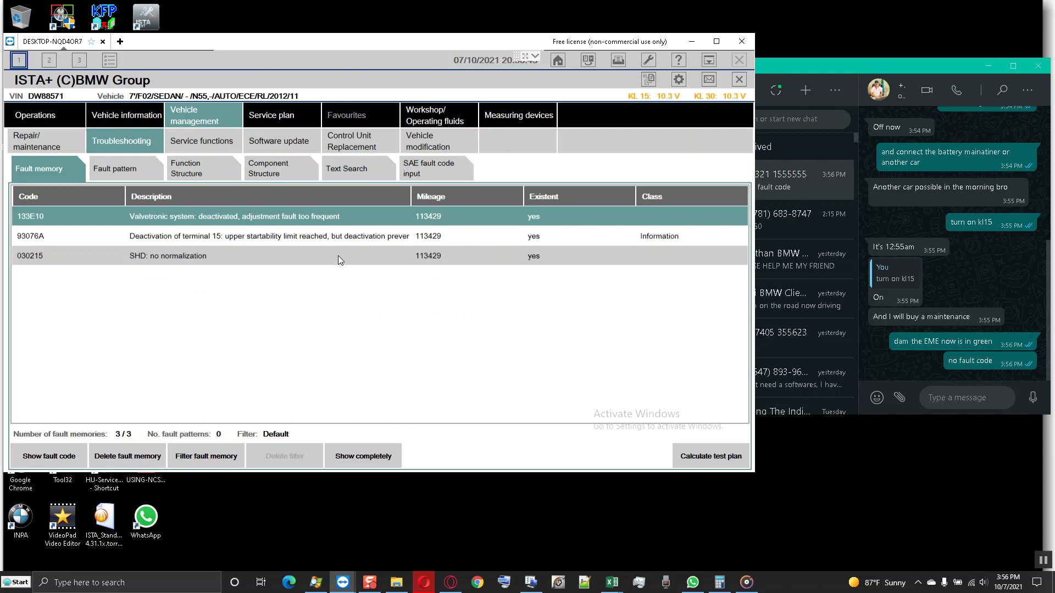
# - Review full descriptions of fault entries 030215, 93076A and 133E10, then return to service functions
pyautogui.click(243, 254)
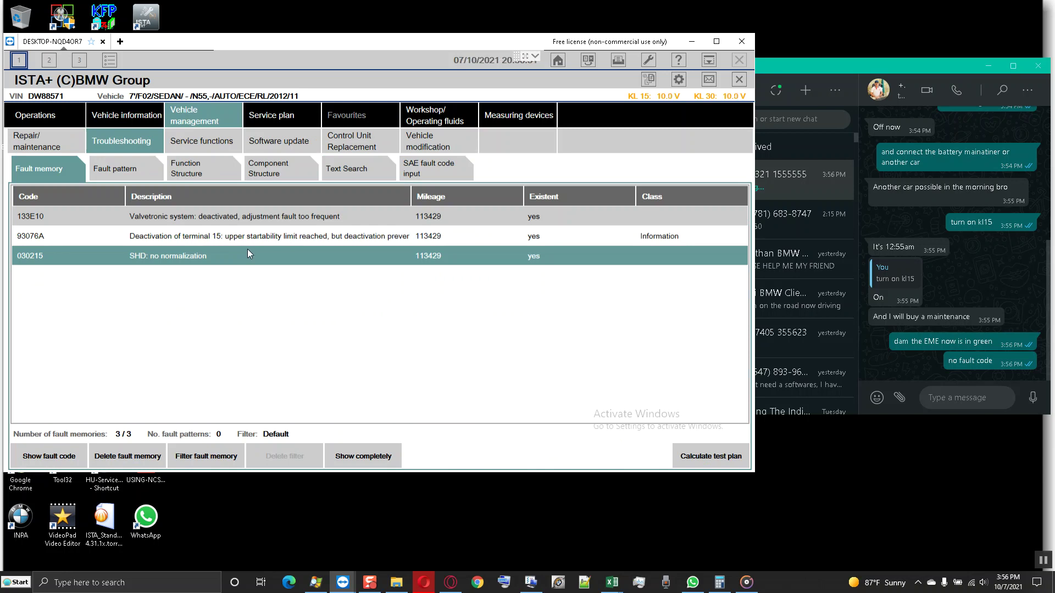
pyautogui.click(374, 454)
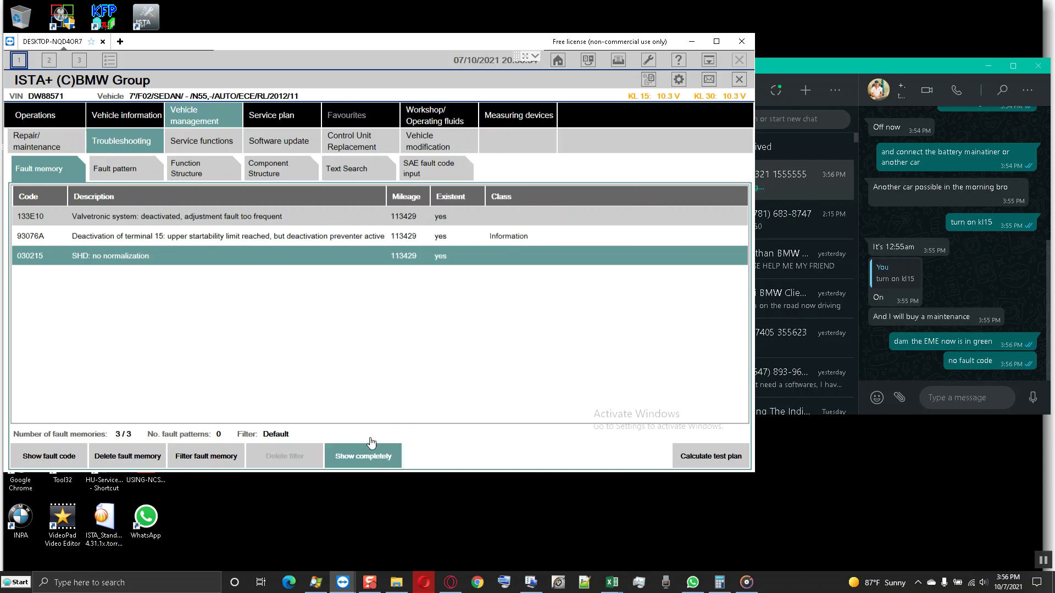
pyautogui.click(271, 239)
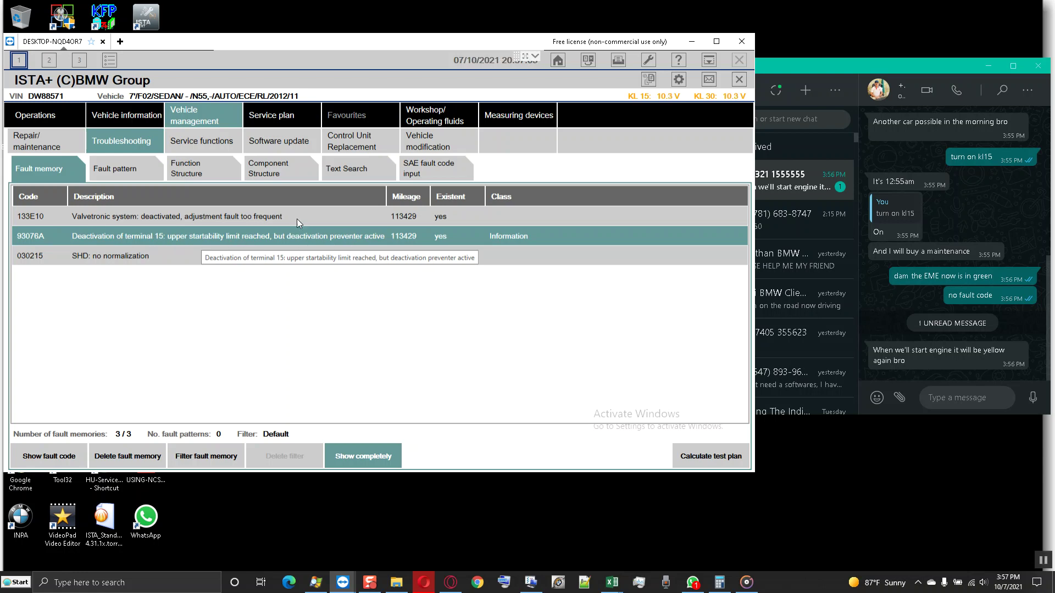
pyautogui.click(279, 217)
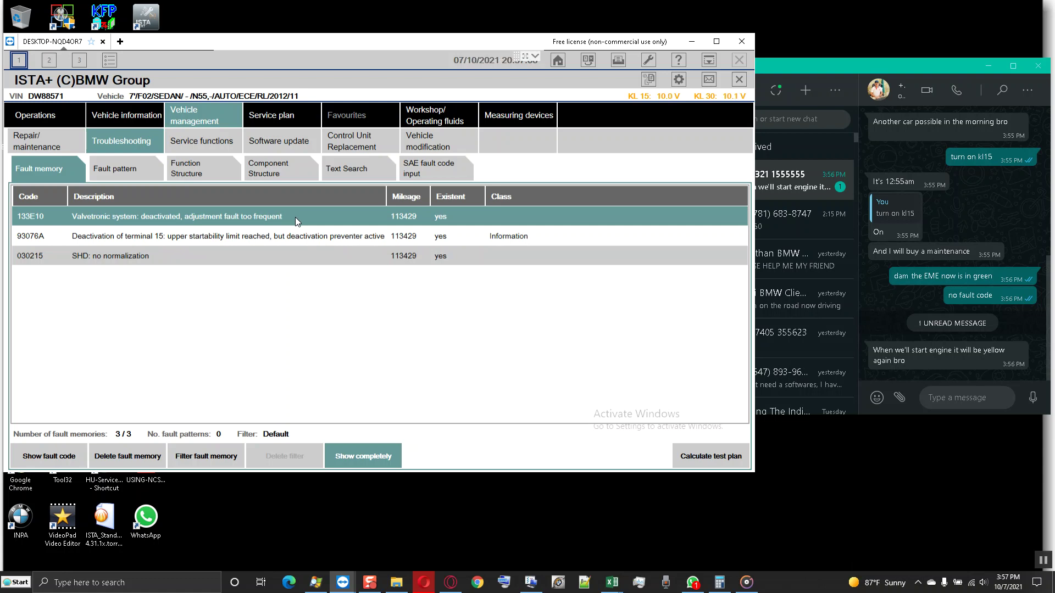
pyautogui.click(196, 141)
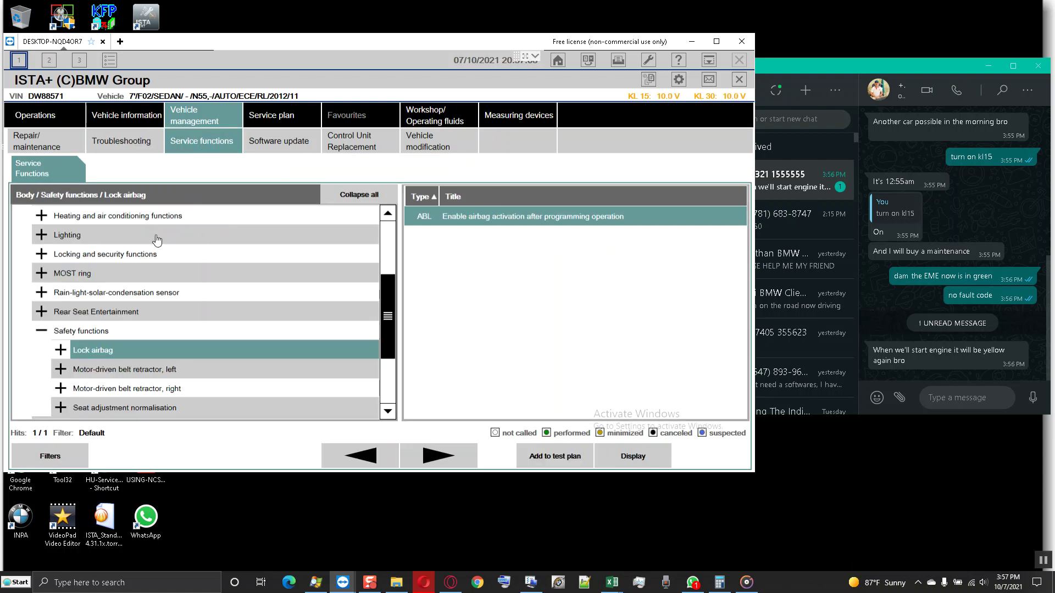
# - Collapse Safety functions and Body, then pick 'EME: Instruct rotor position sensor' under Power train › Hybrid car
pyautogui.click(44, 331)
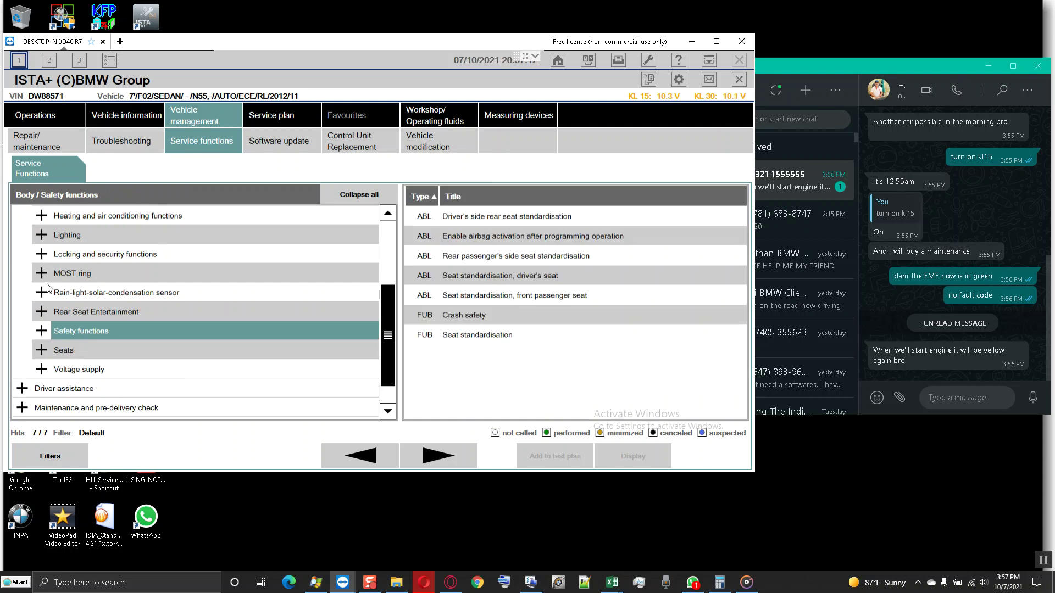
pyautogui.scroll(3, 50, 288)
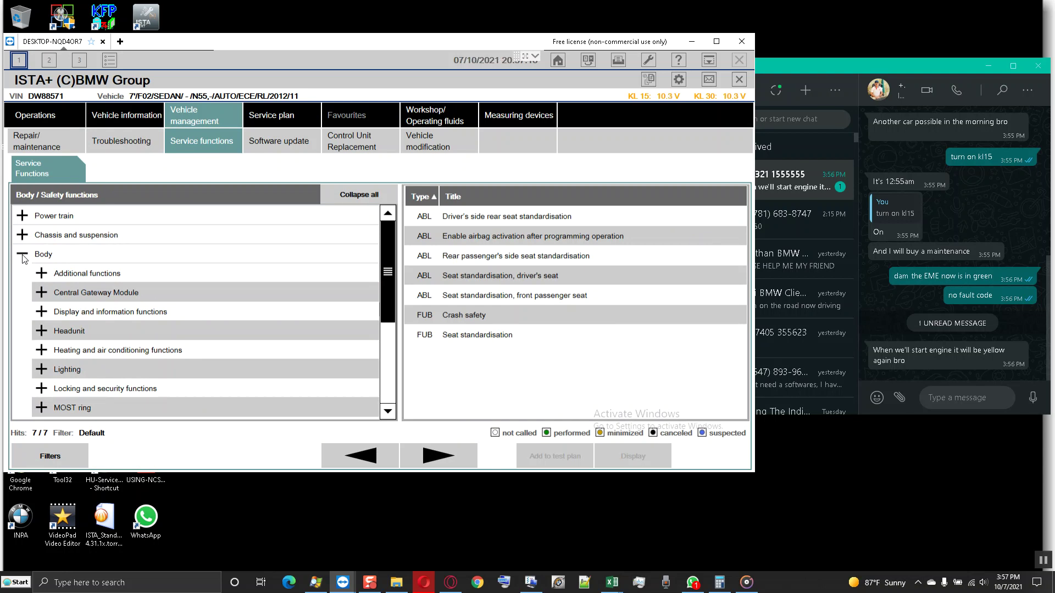
pyautogui.click(23, 255)
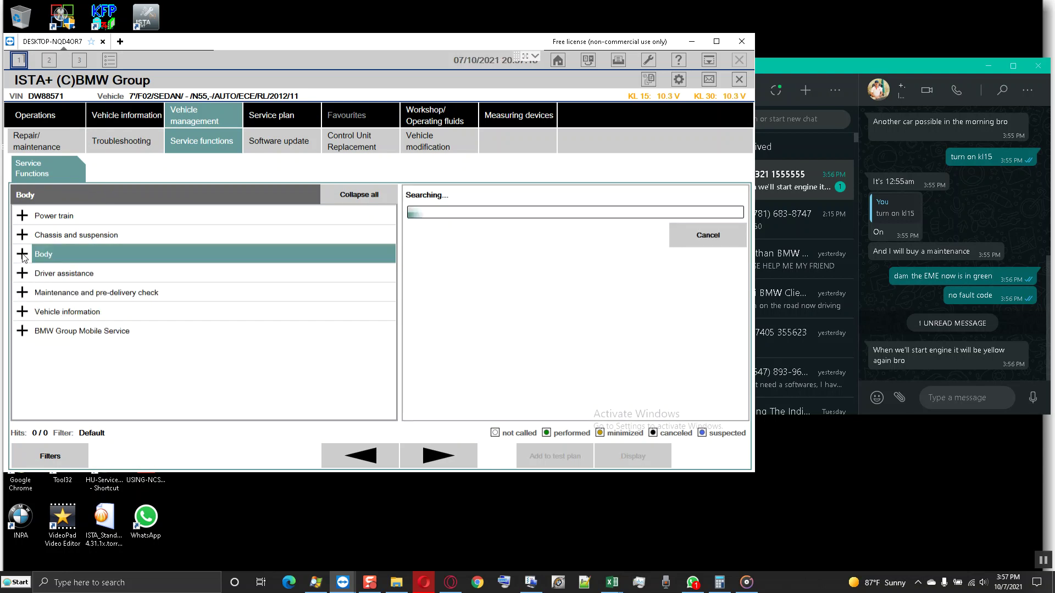
pyautogui.click(22, 217)
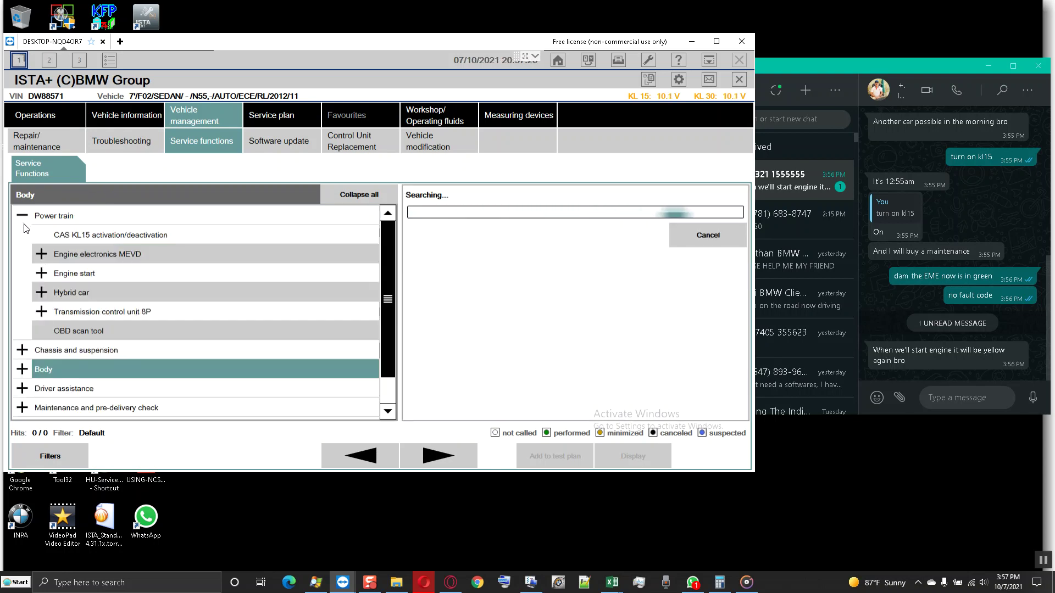
pyautogui.click(50, 291)
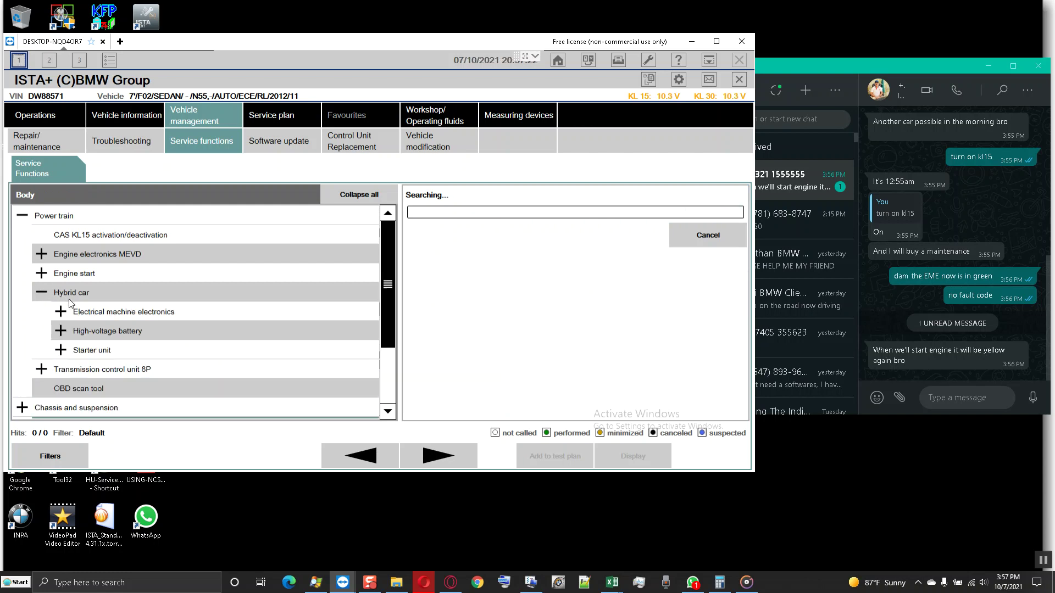
pyautogui.click(111, 311)
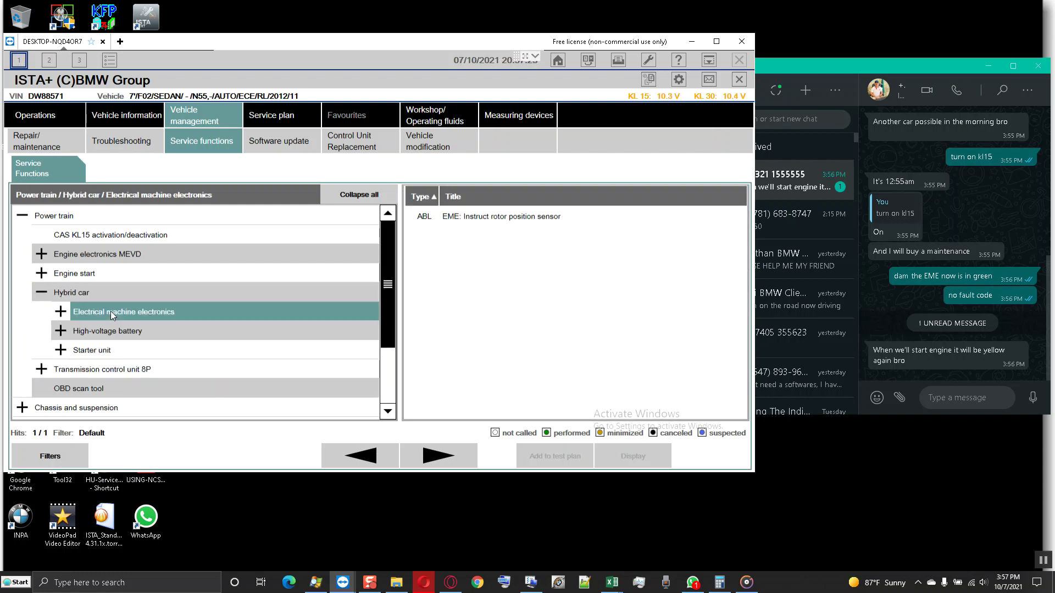
pyautogui.click(499, 218)
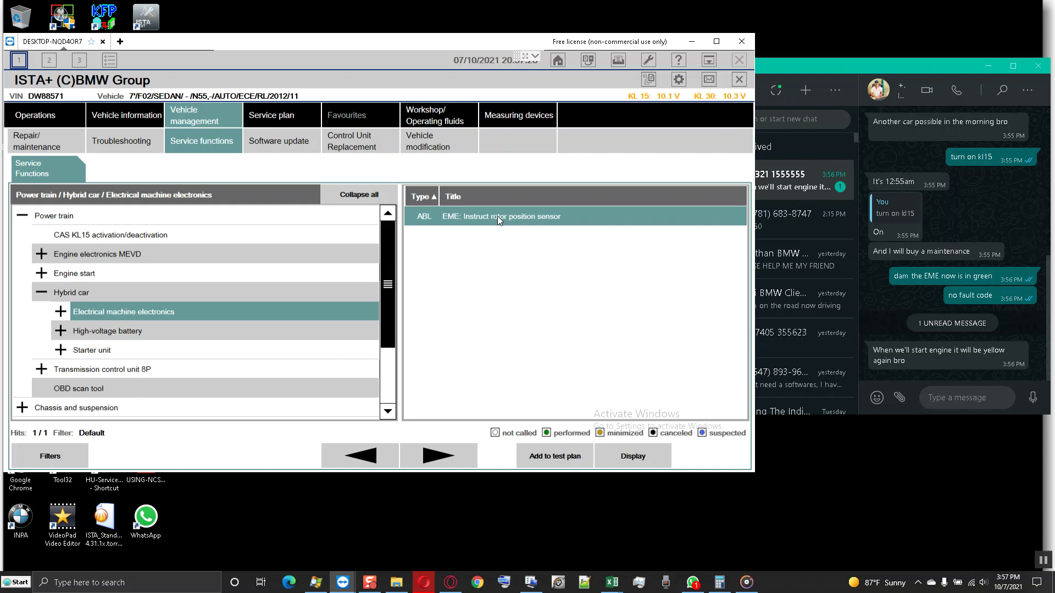
# - Start the EME rotor position sensor procedure past the -2.4 adapted value, and type 'run engine speed at idl now' in chat
pyautogui.click(630, 455)
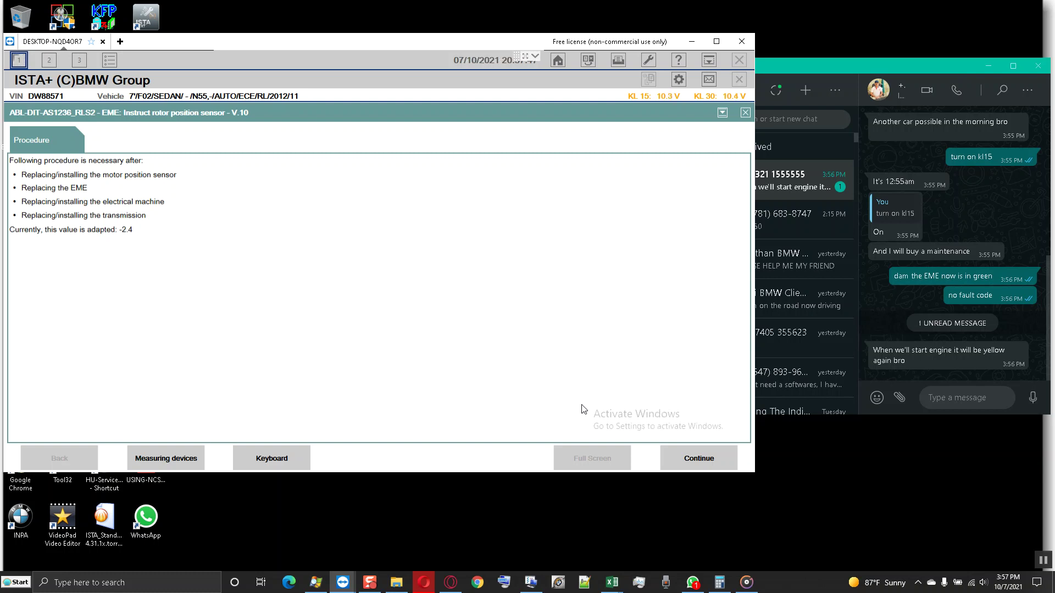
pyautogui.click(691, 463)
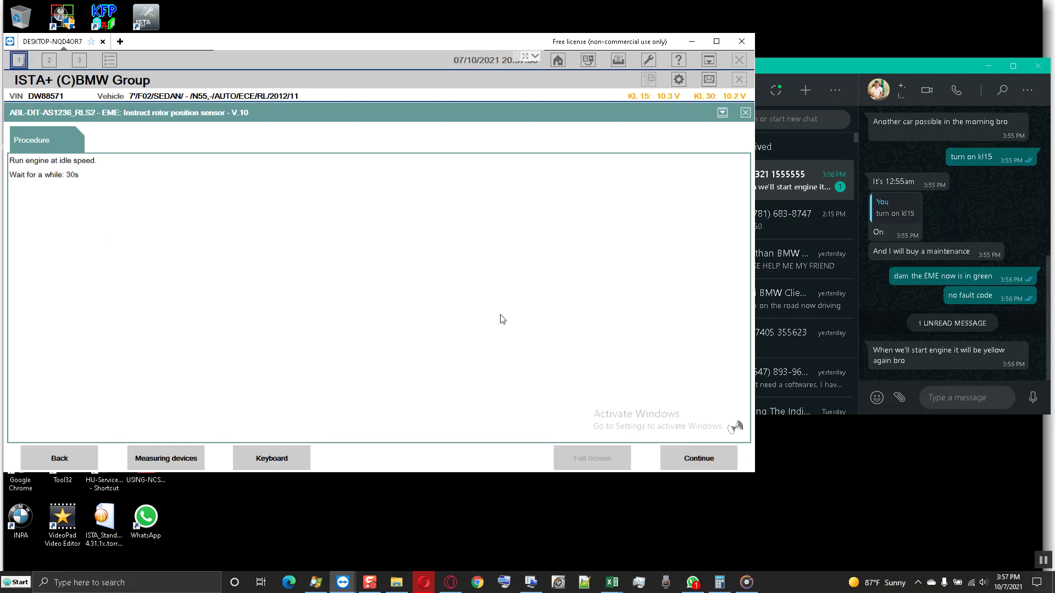
pyautogui.click(936, 397)
pyautogui.write('run en')
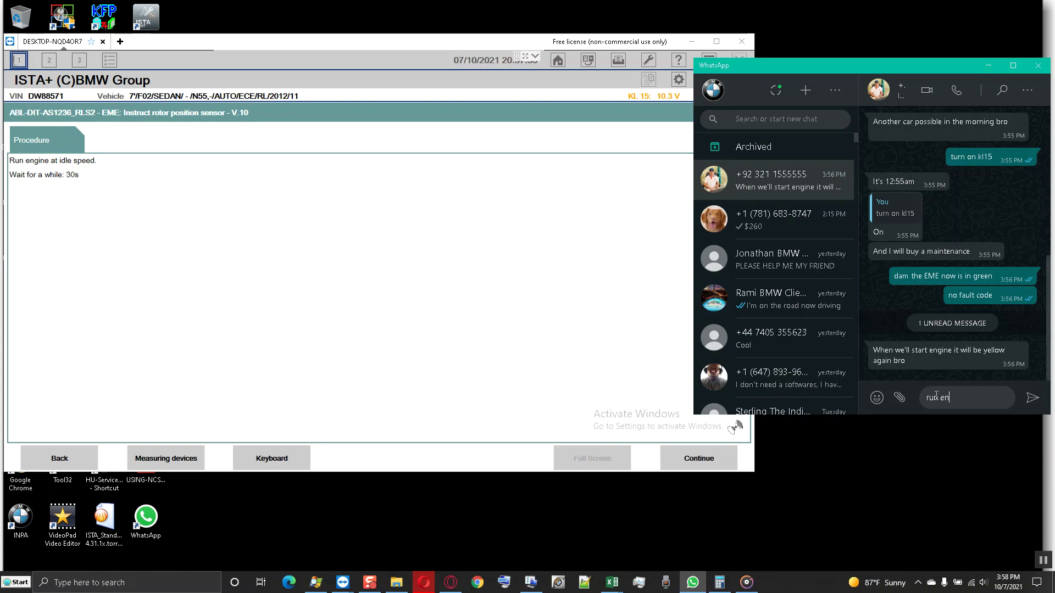
pyautogui.write('gine speed at idl now')
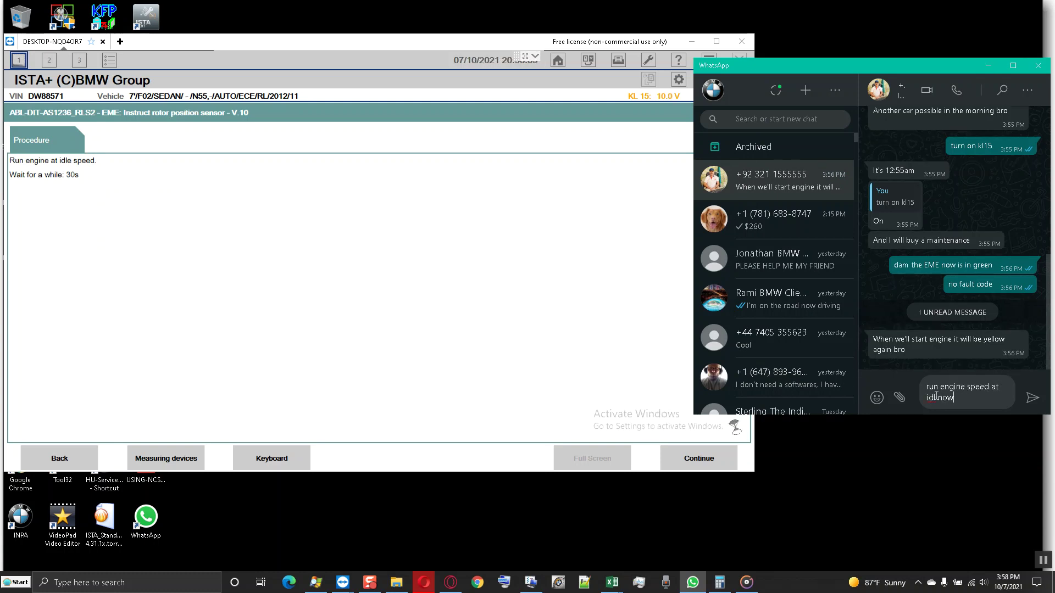
# - Send the idle-speed request and 'Your dam fault the battery is low' in the chat
pyautogui.press('Return')
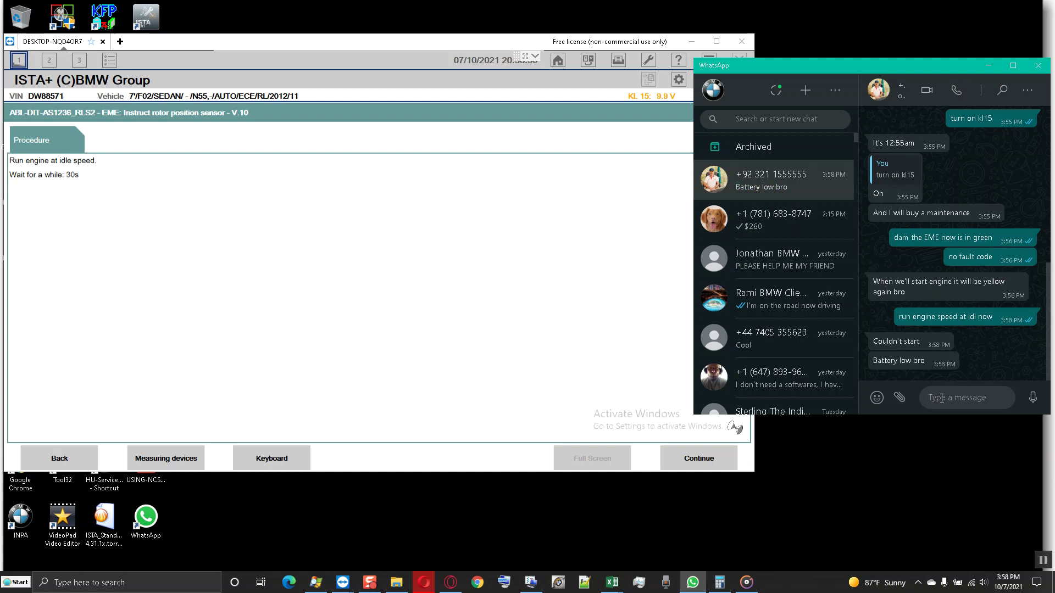
pyautogui.write('You')
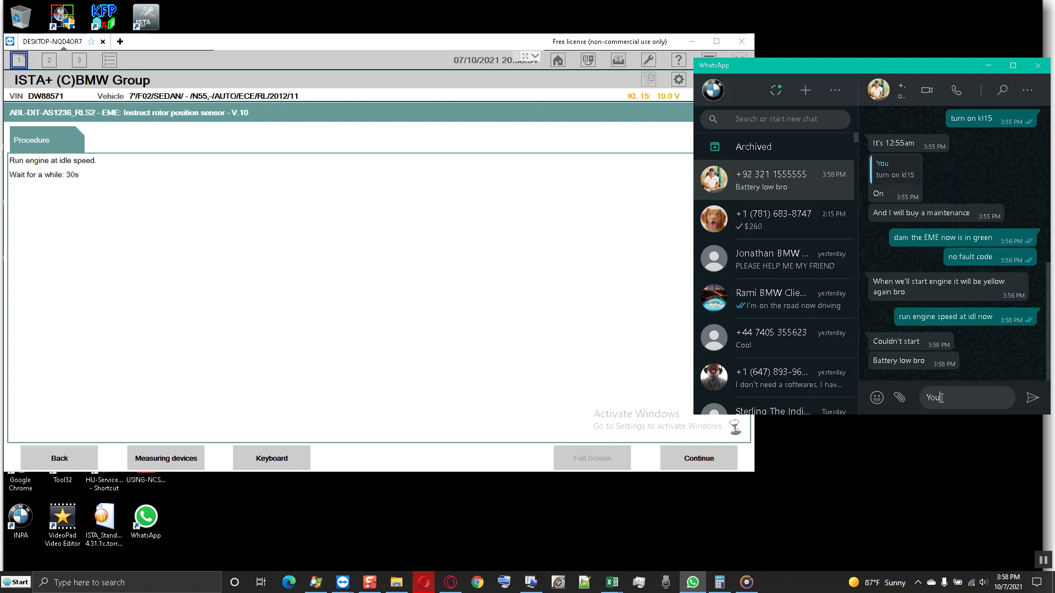
pyautogui.write('r dam fault the batt')
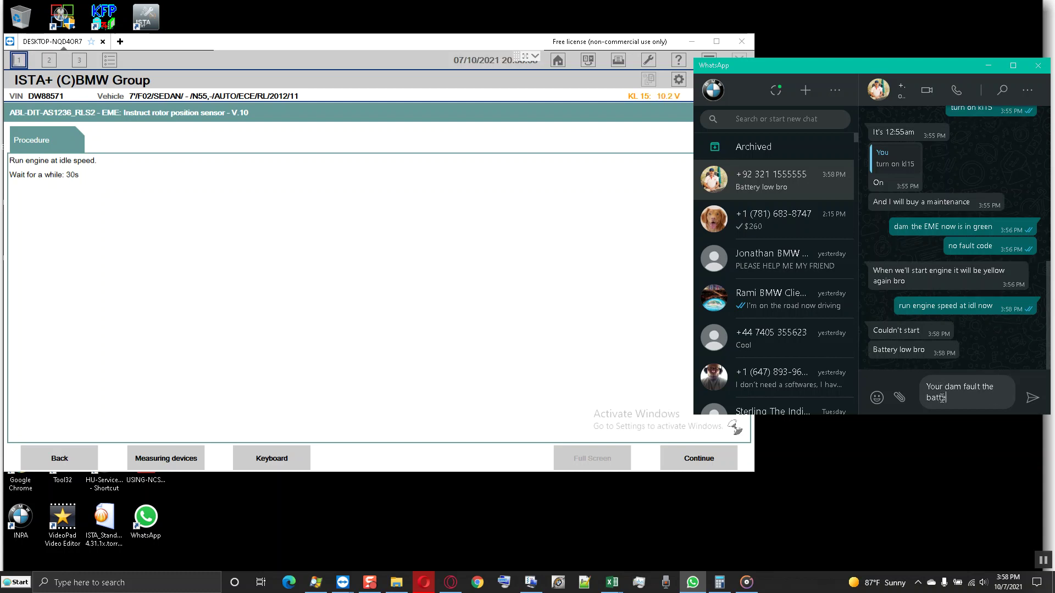
pyautogui.write('ery is low')
pyautogui.press('Return')
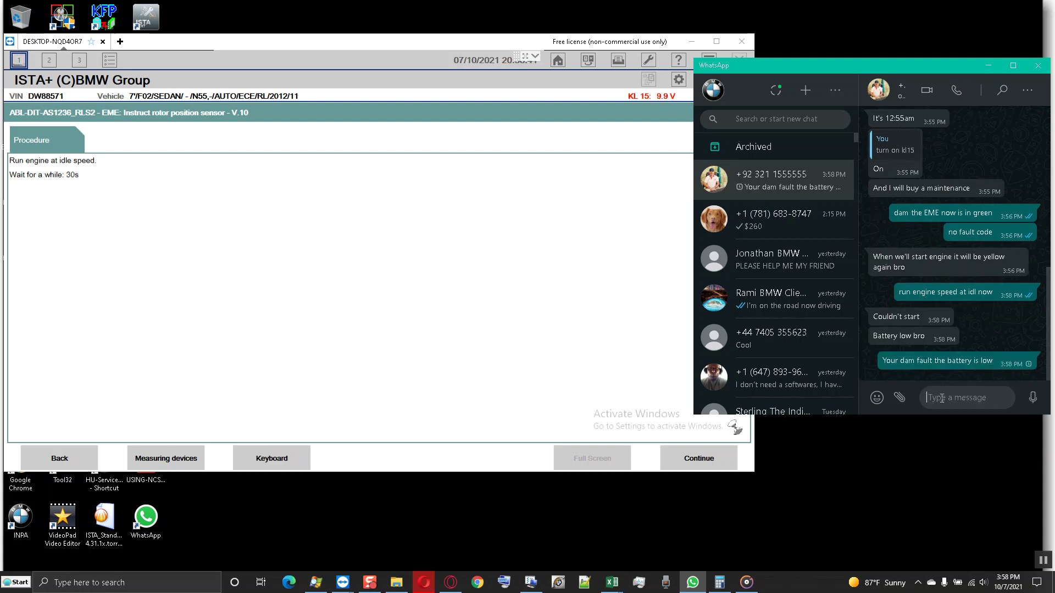
# - Send a typo-corrected message about not being prepared to work on these BMW vehicles, then move the window lower
pyautogui.write('You were no')
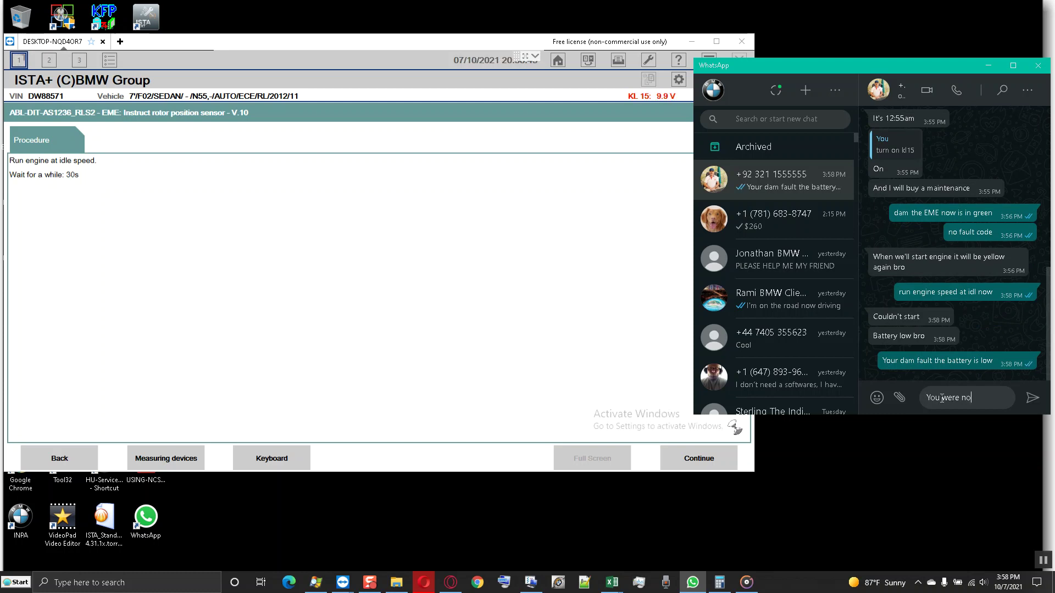
pyautogui.write('t prepared to')
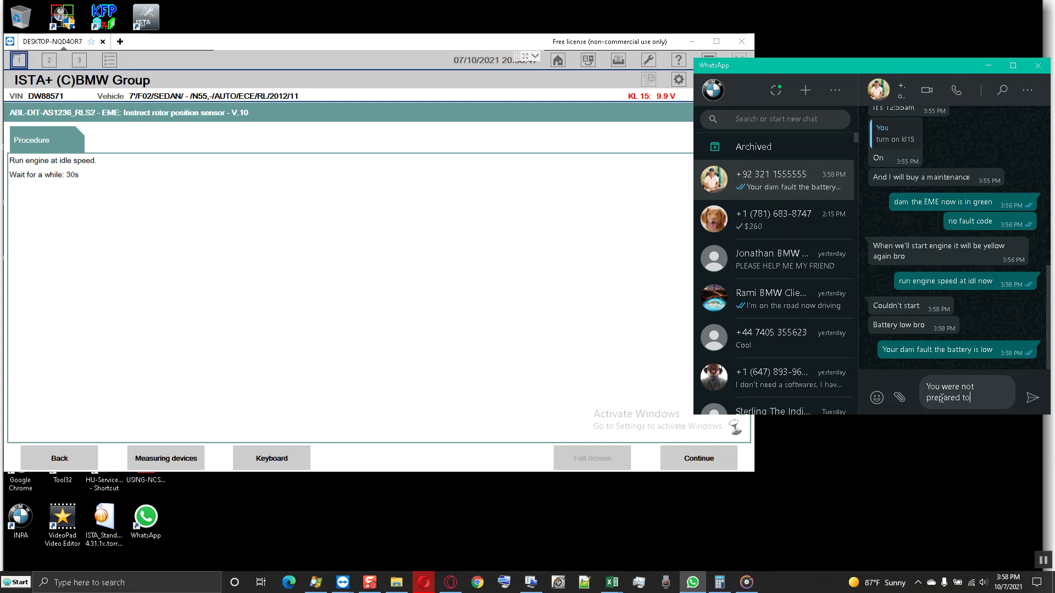
pyautogui.write(' work these b')
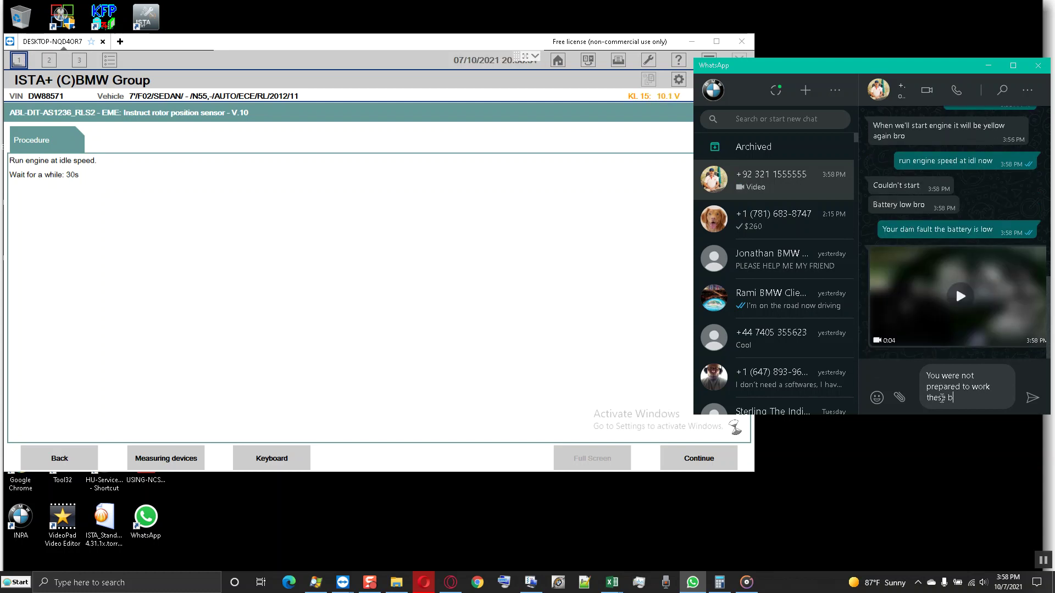
pyautogui.write('mw vehisl')
pyautogui.press('BackSpace')
pyautogui.press('BackSpace')
pyautogui.write('cle')
pyautogui.press('Return')
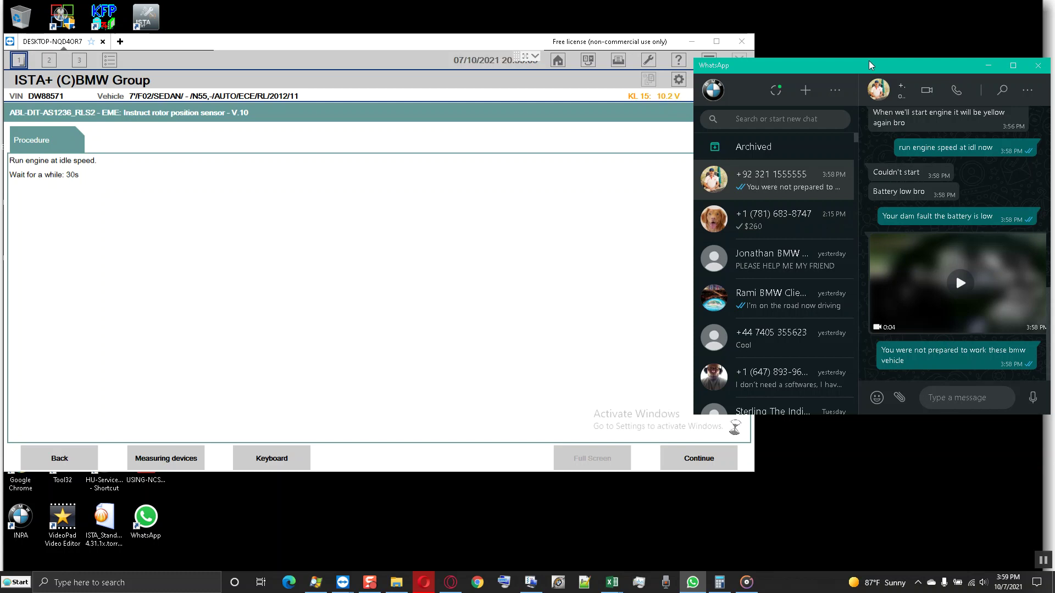
pyautogui.moveTo(863, 79); pyautogui.dragTo(855, 113)
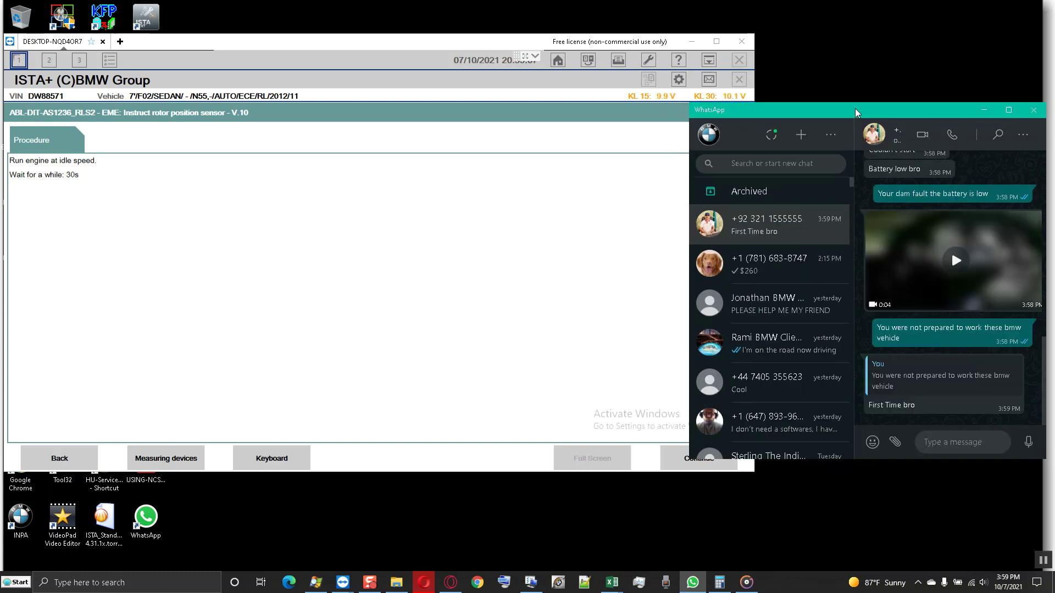